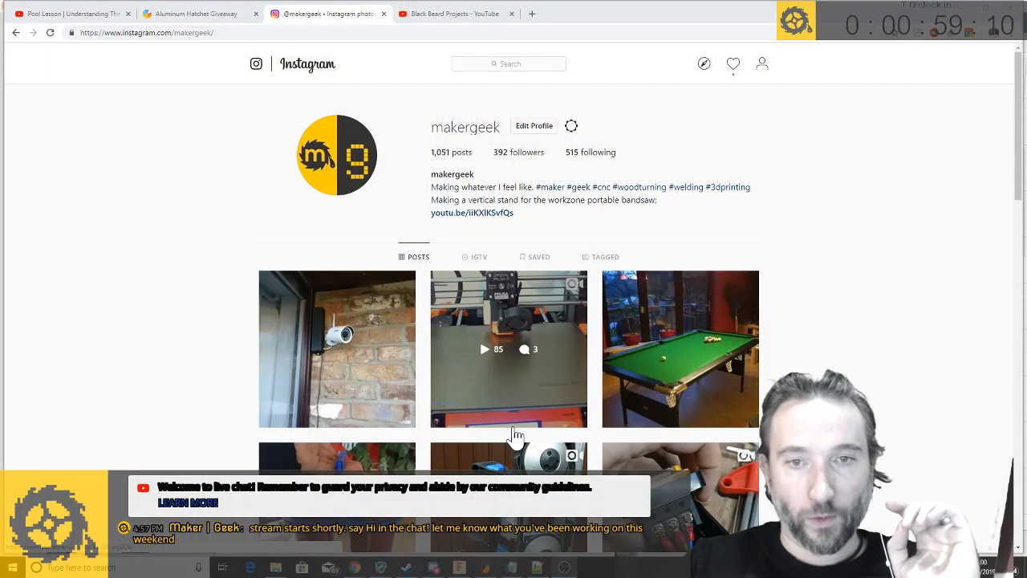
View the makergeek Instagram posts about the reusable coffee carrier and the pool table, closing each one
scroll(363, 436, down, 1)
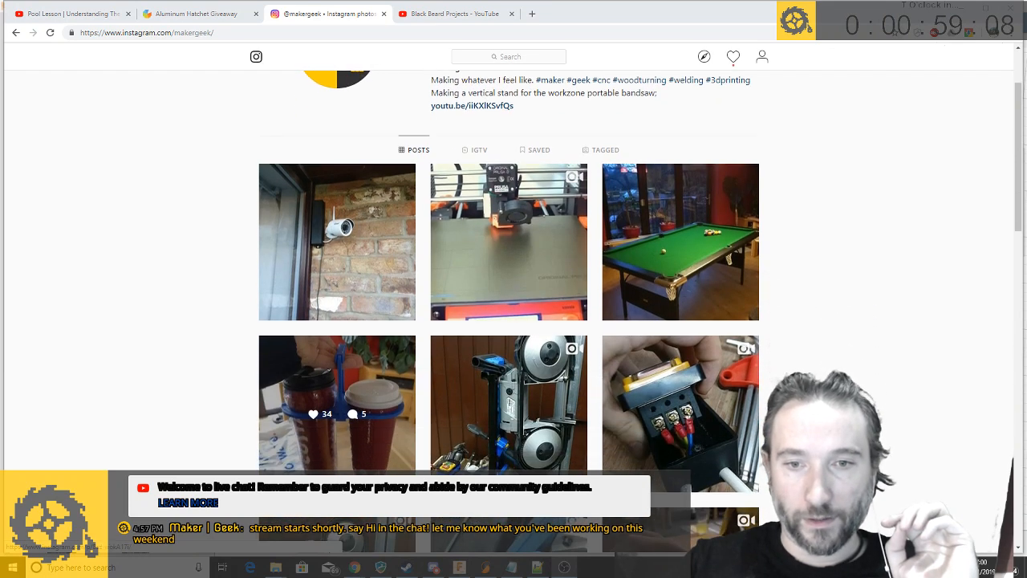
click(362, 431)
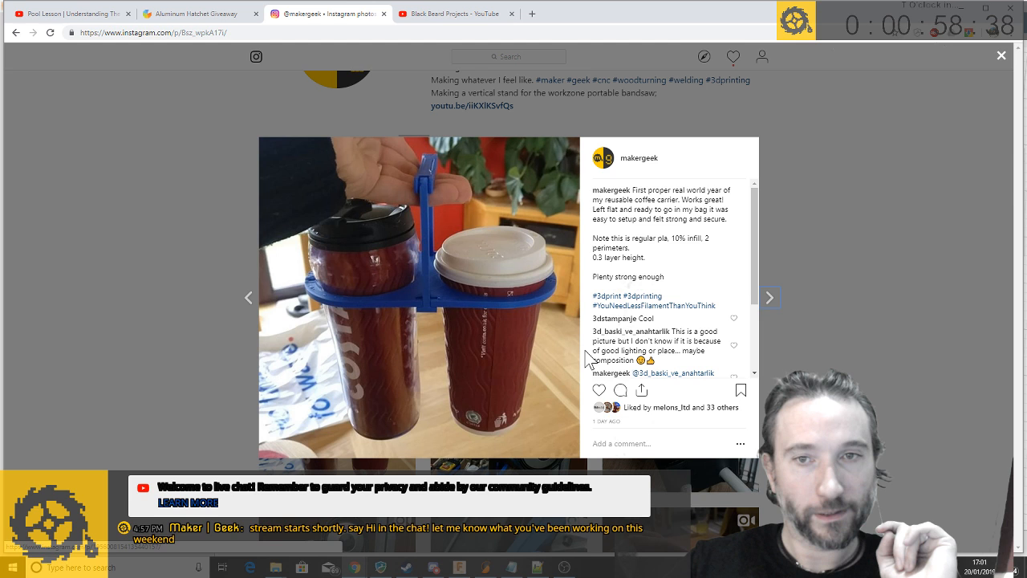
click(1002, 56)
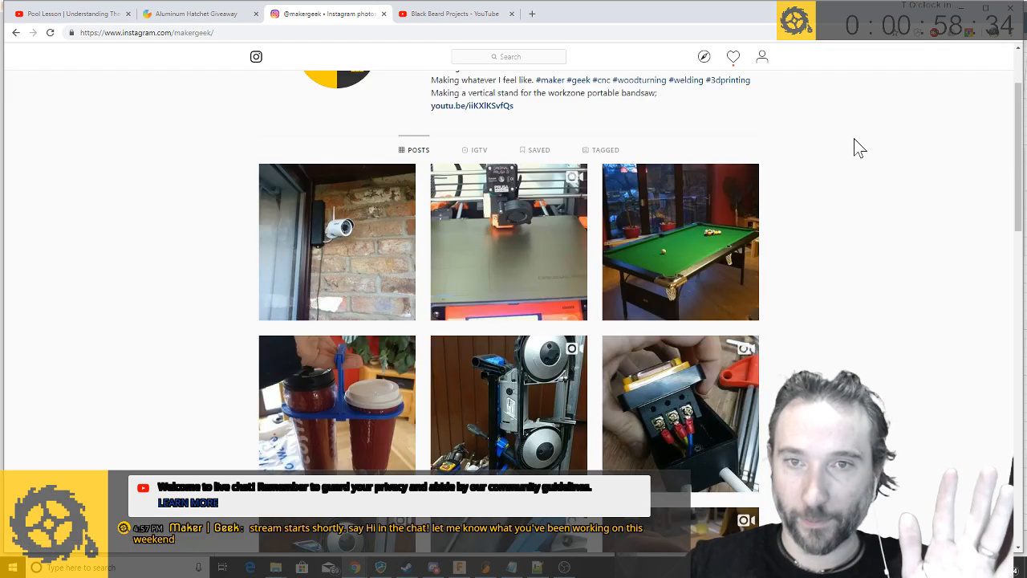
click(695, 282)
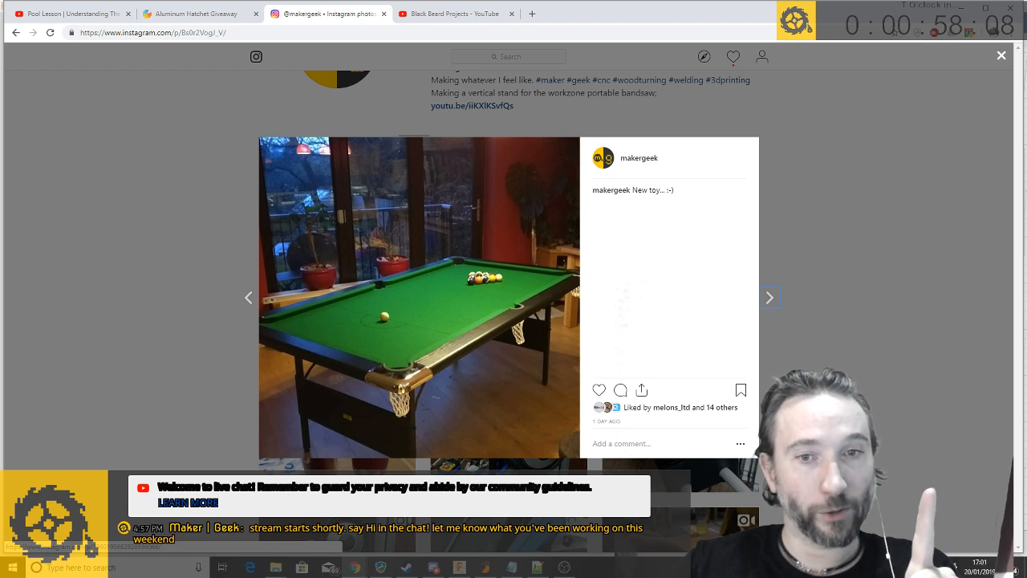
click(1000, 58)
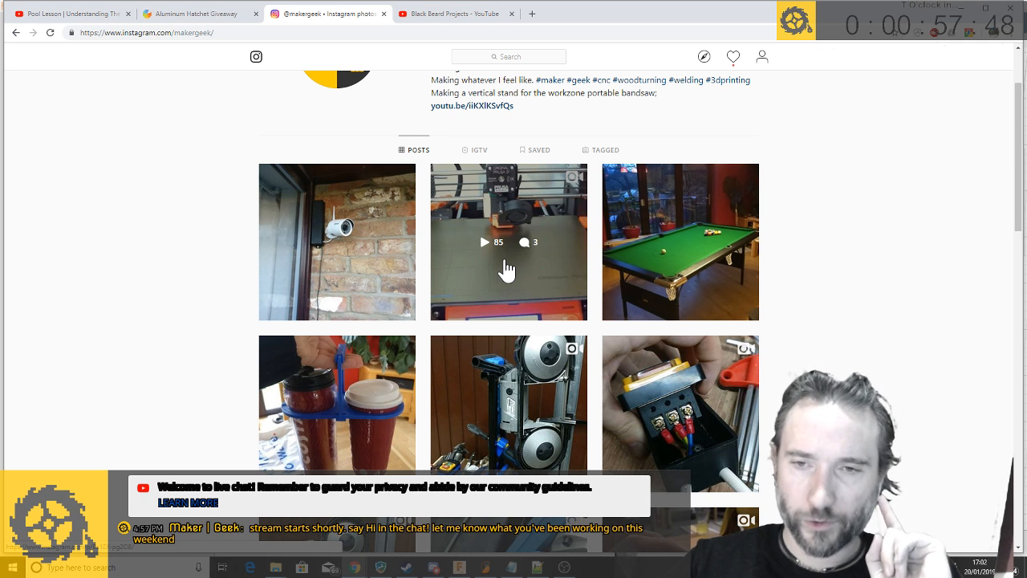
Play the 3D-printed junction box timelapse post, view the security camera enclosure post, and close both
click(502, 271)
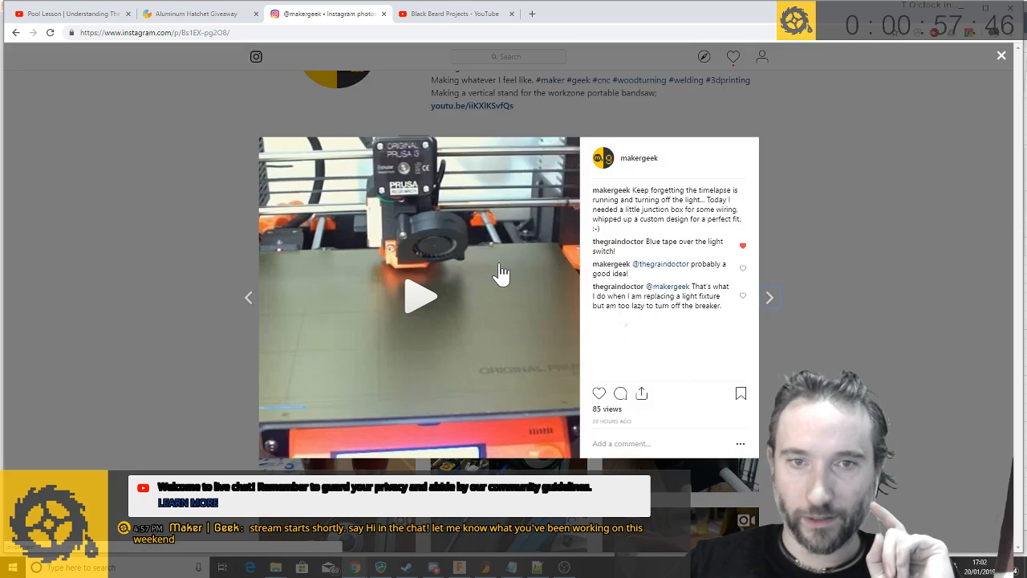
click(424, 309)
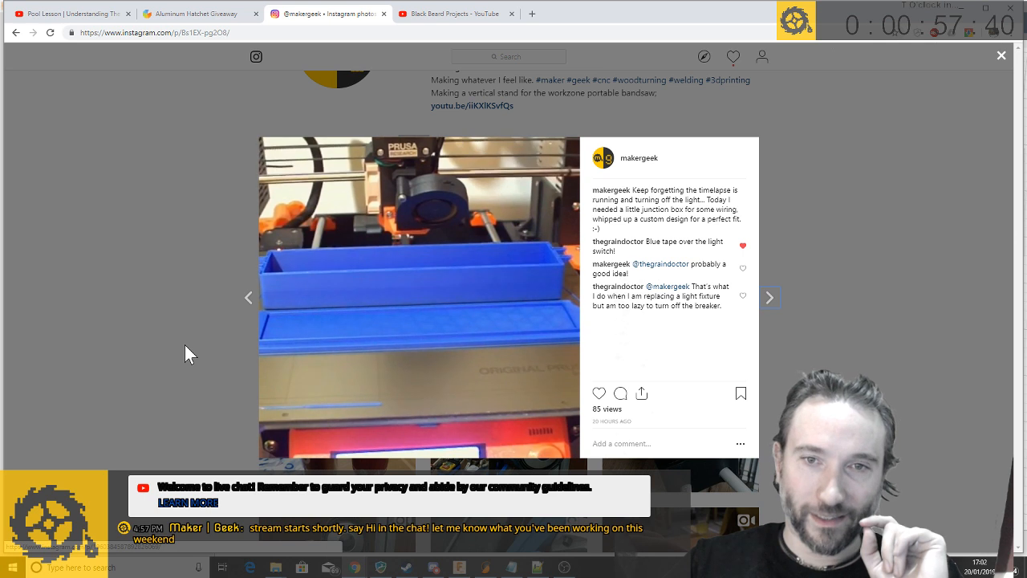
click(999, 58)
click(293, 240)
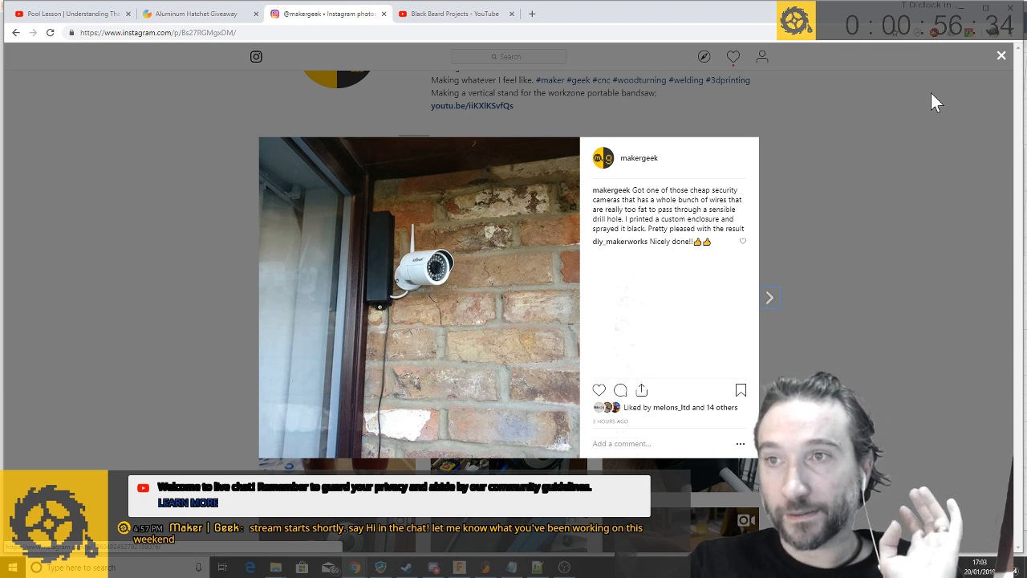
click(1001, 57)
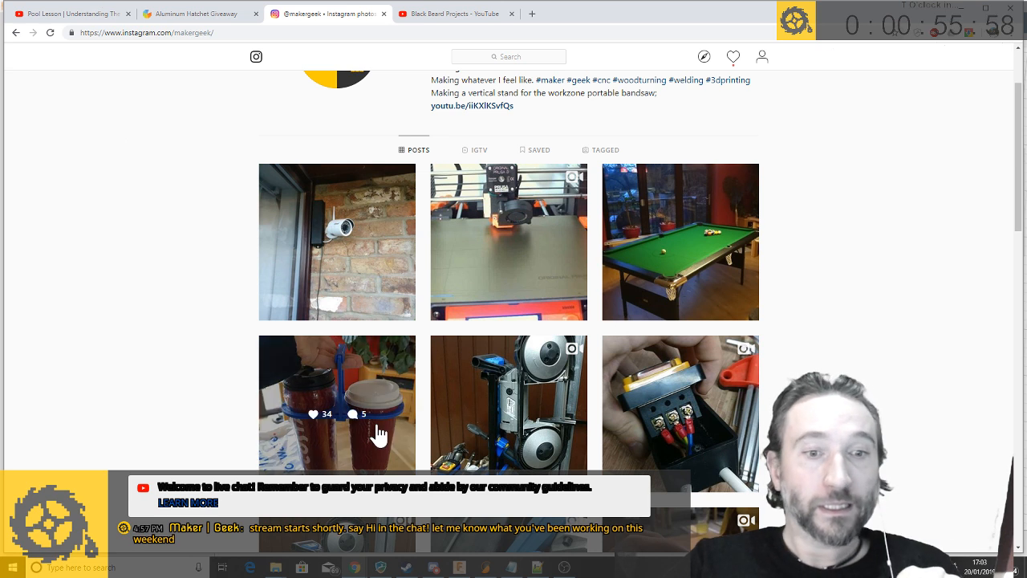
Switch to Fusion 360 and, in a new design, create a 10 mm diameter sphere centred on the origin
click(485, 567)
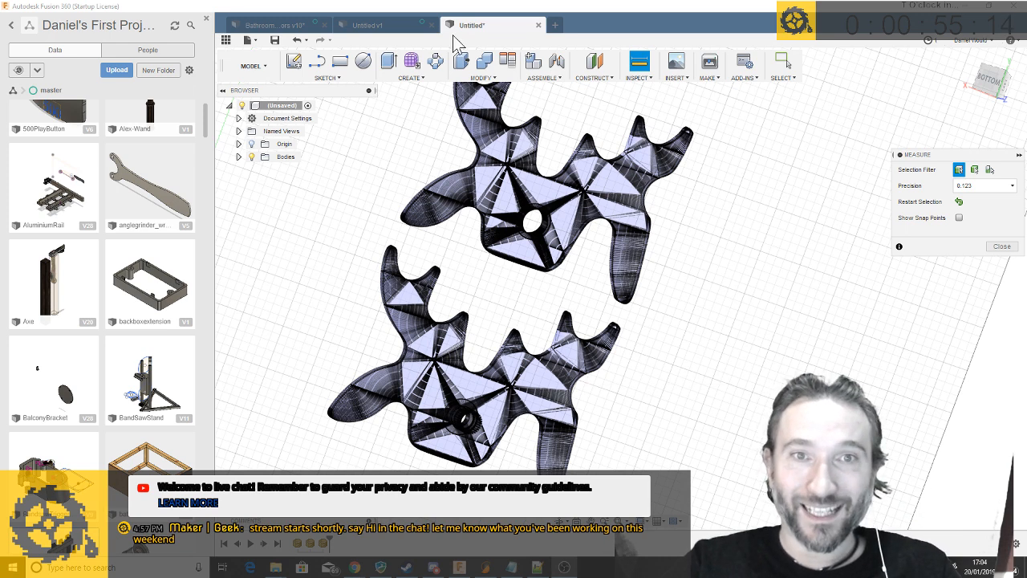
click(555, 25)
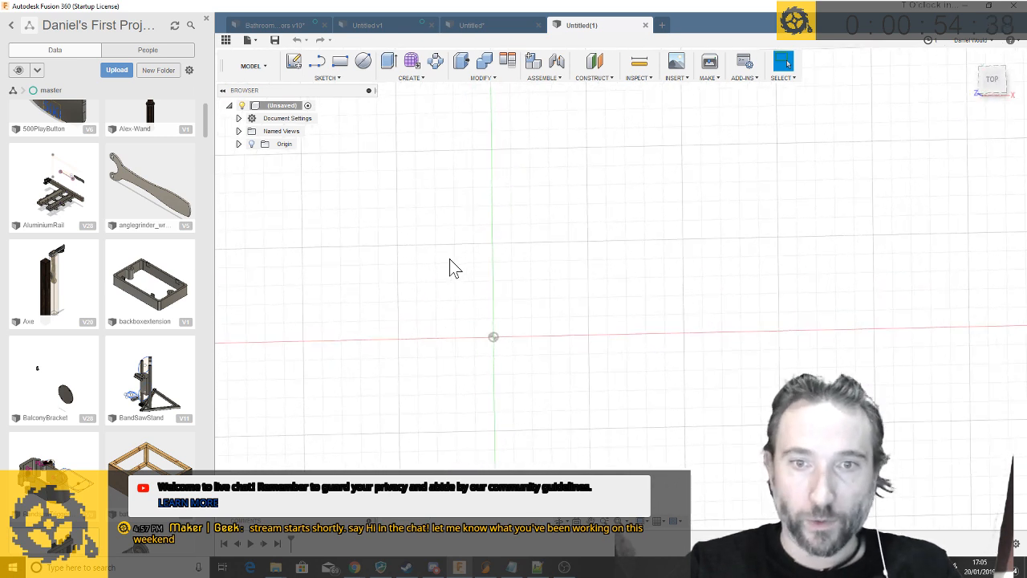
click(422, 79)
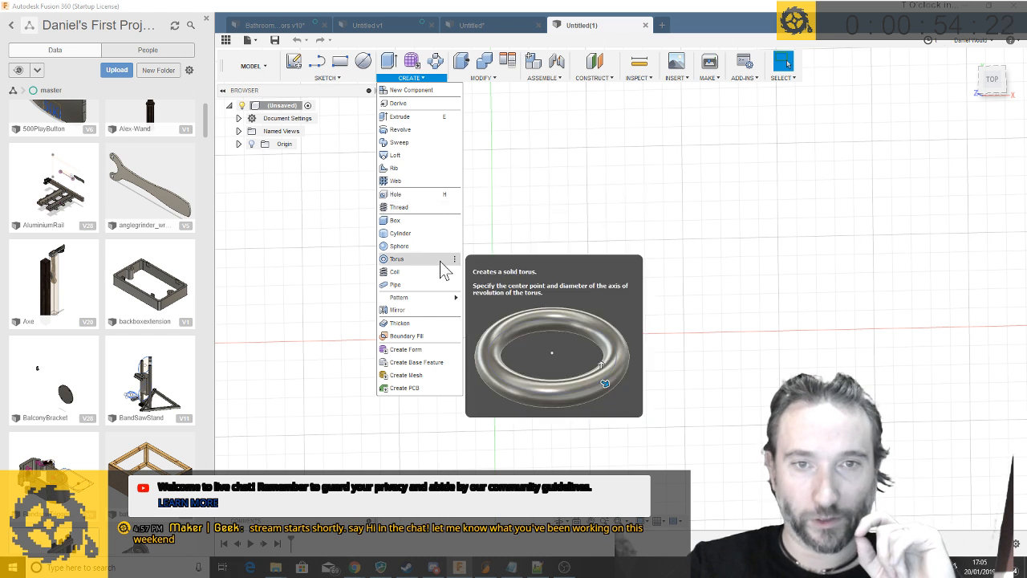
click(412, 246)
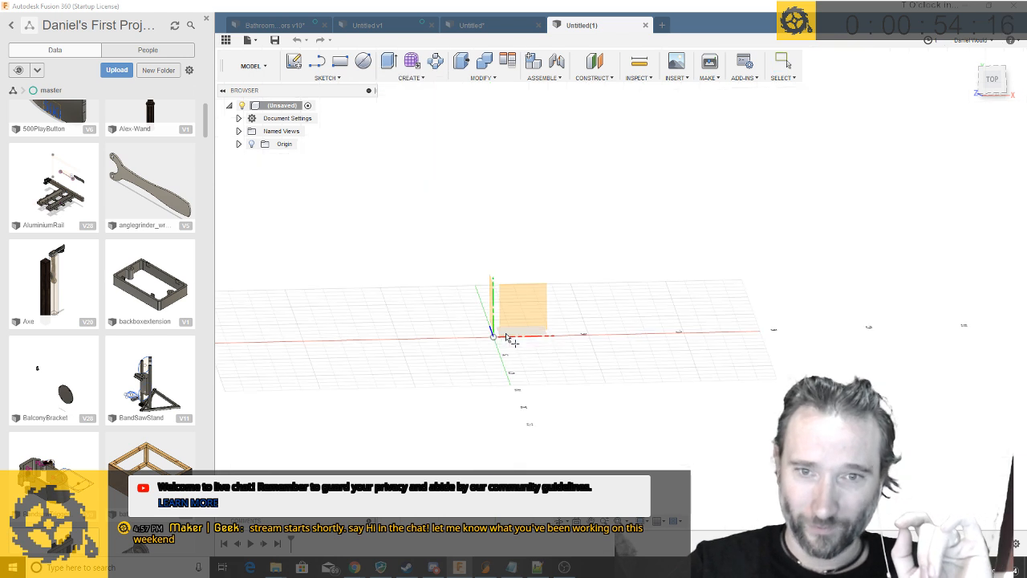
click(510, 328)
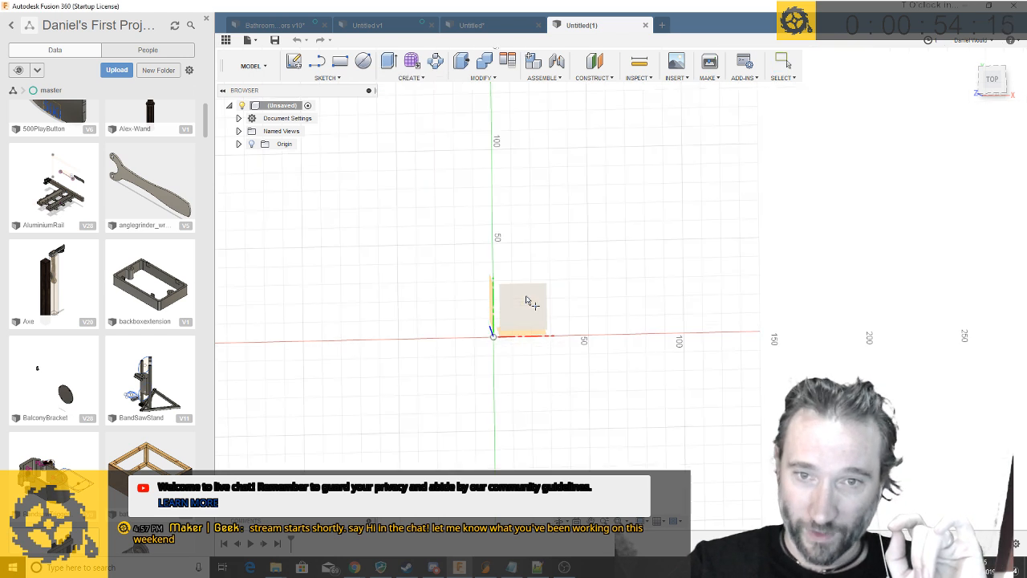
click(495, 338)
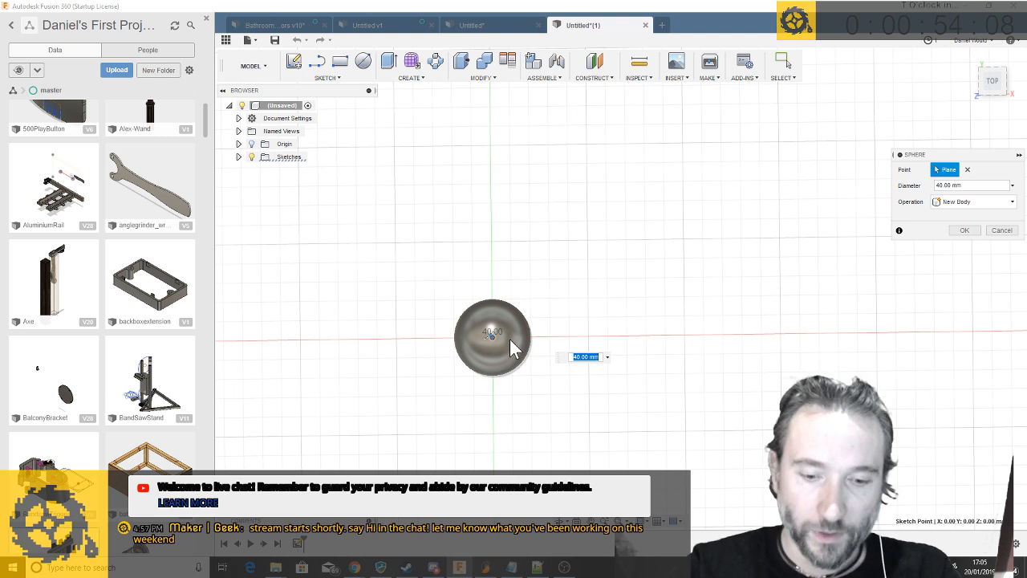
text(10)
key(Return)
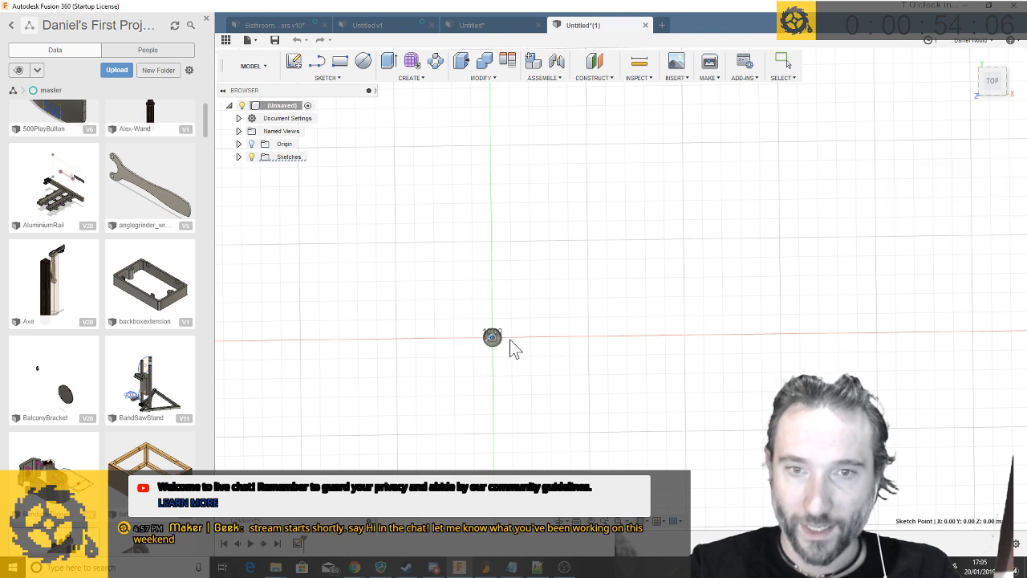
Start a rectangular pattern and set its pattern type to Bodies
scroll(522, 332, up, 5)
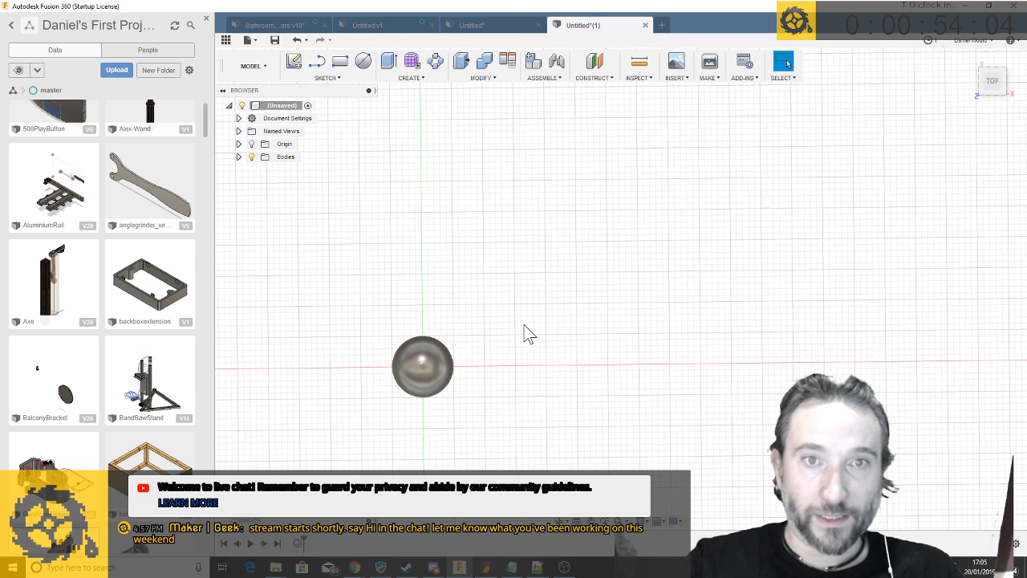
click(410, 78)
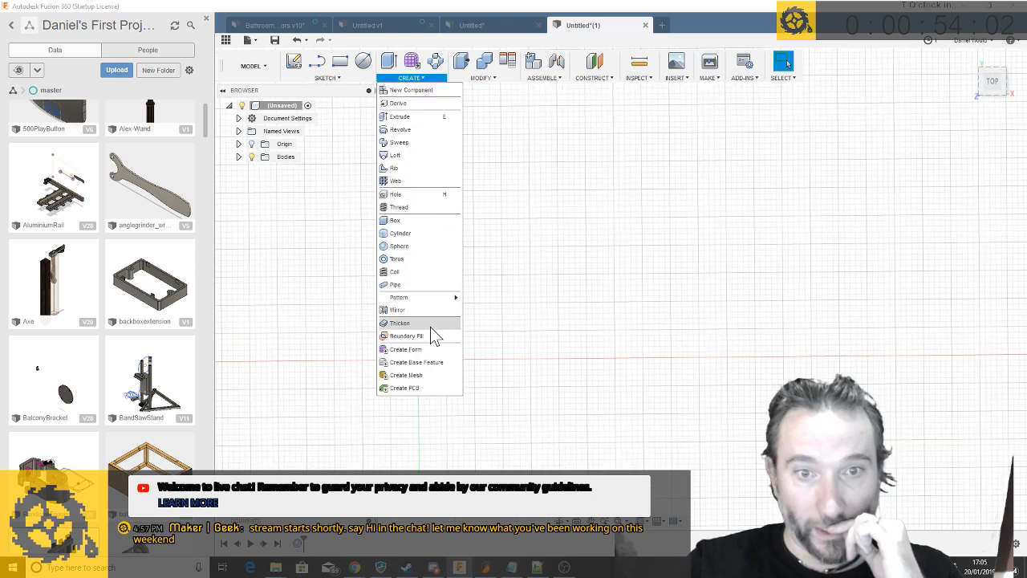
mouse_move(446, 302)
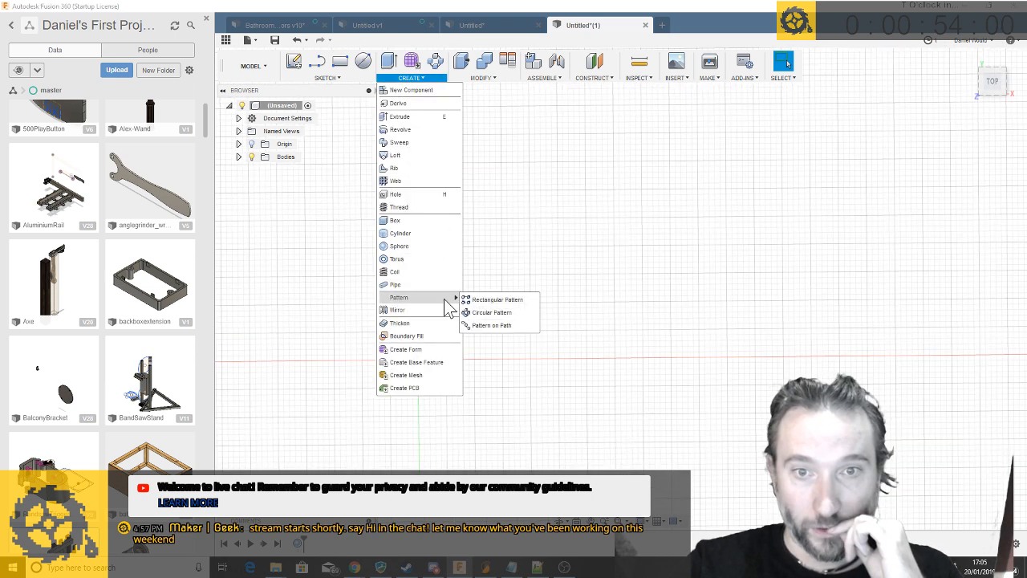
click(497, 301)
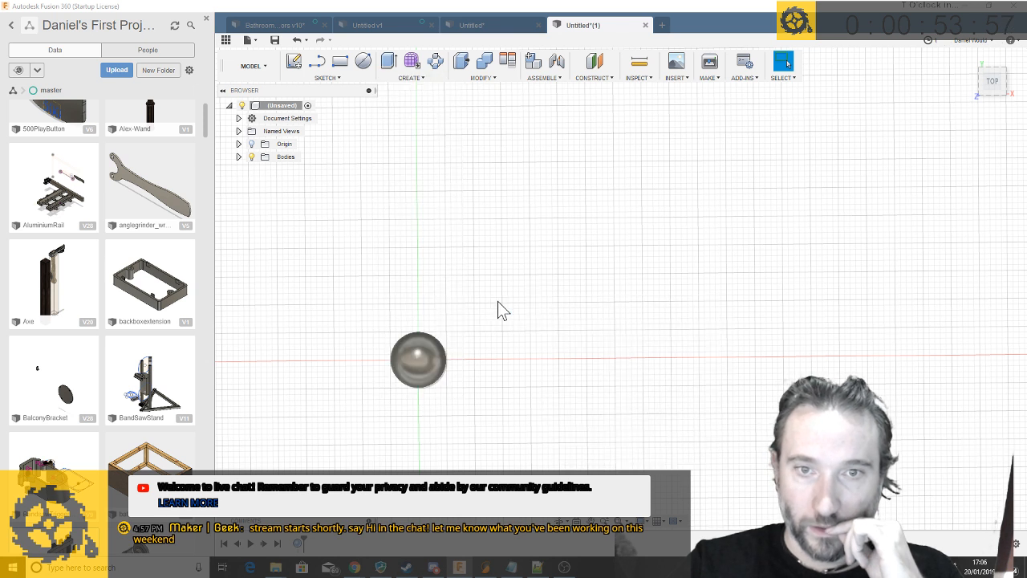
click(430, 365)
click(985, 170)
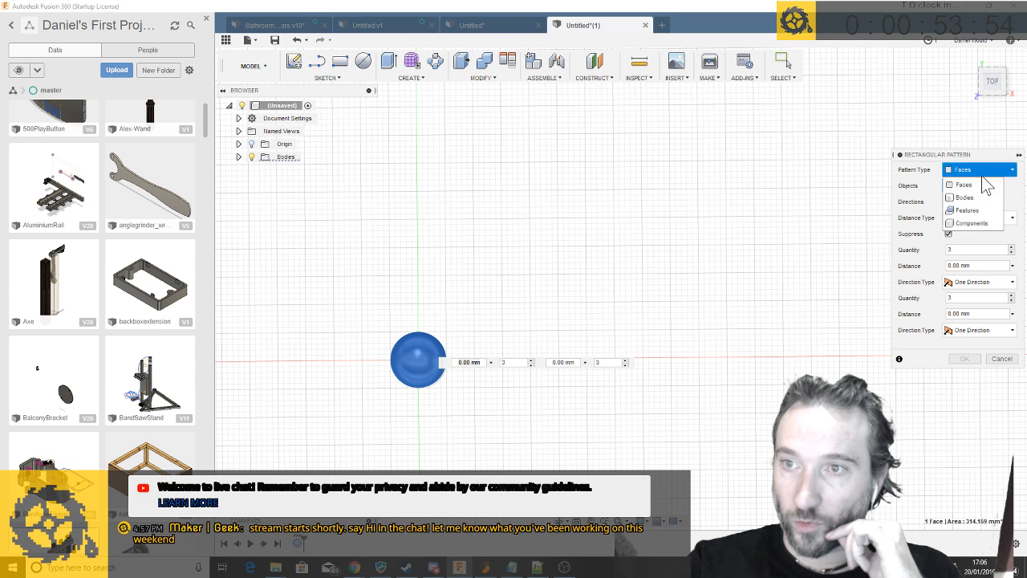
click(967, 199)
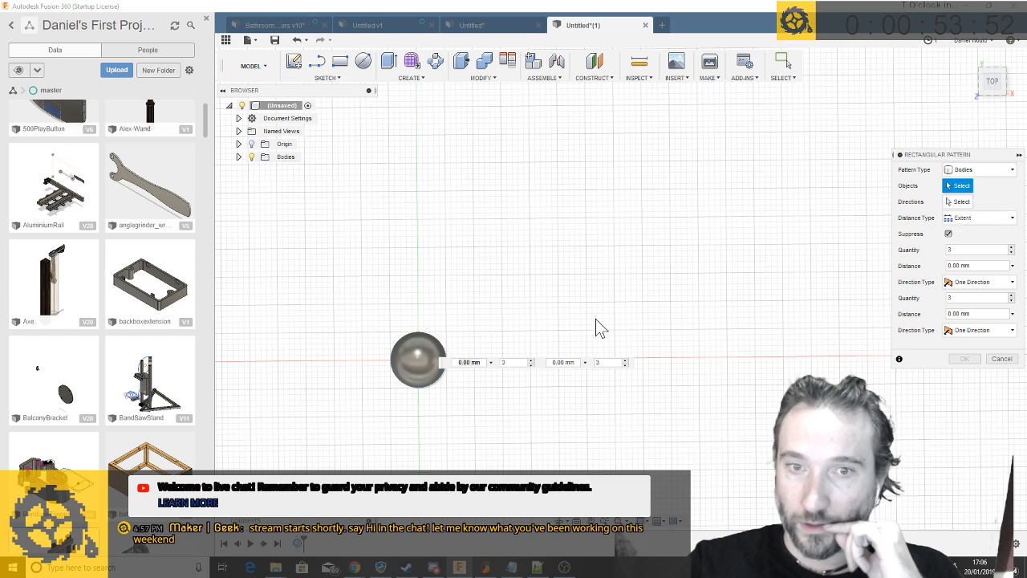
Choose the X axis as the direction of the rectangular pattern
click(960, 202)
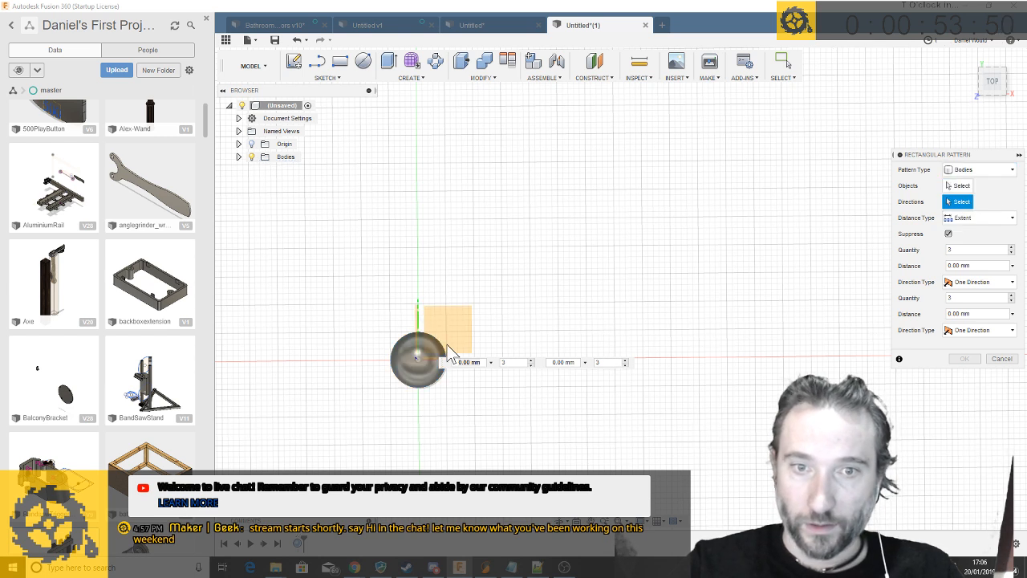
shift+middle_drag(465, 358, 469, 325)
click(488, 320)
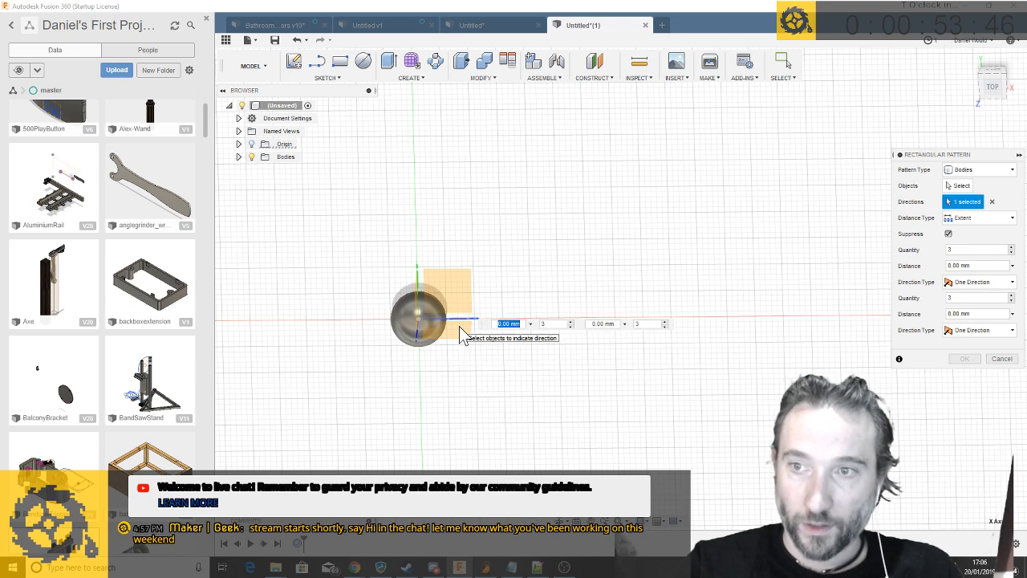
shift+middle_drag(459, 329, 532, 295)
click(480, 323)
click(530, 293)
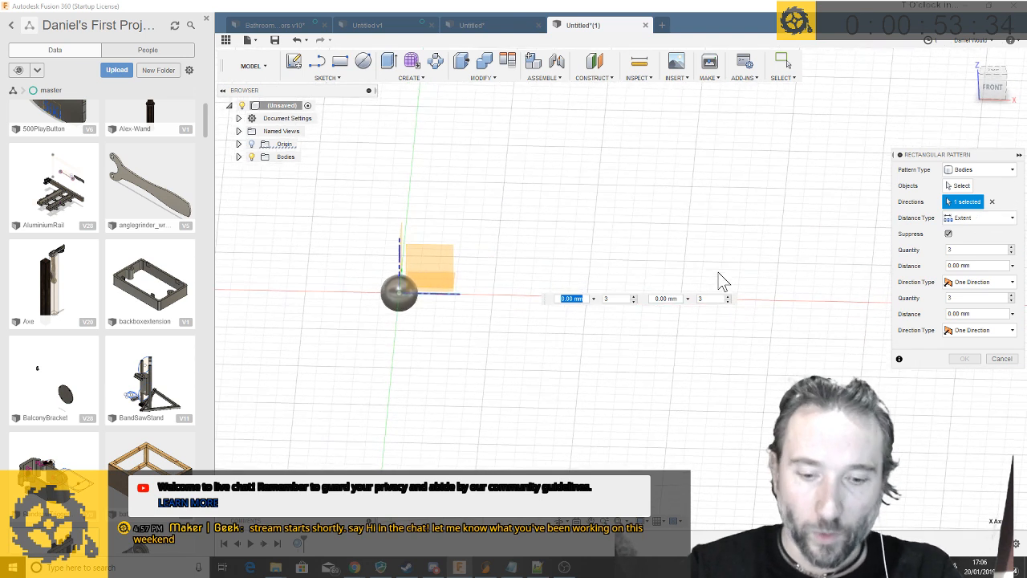
Set the pattern's first direction to a quantity of 5 and a distance of 10 mm
click(606, 300)
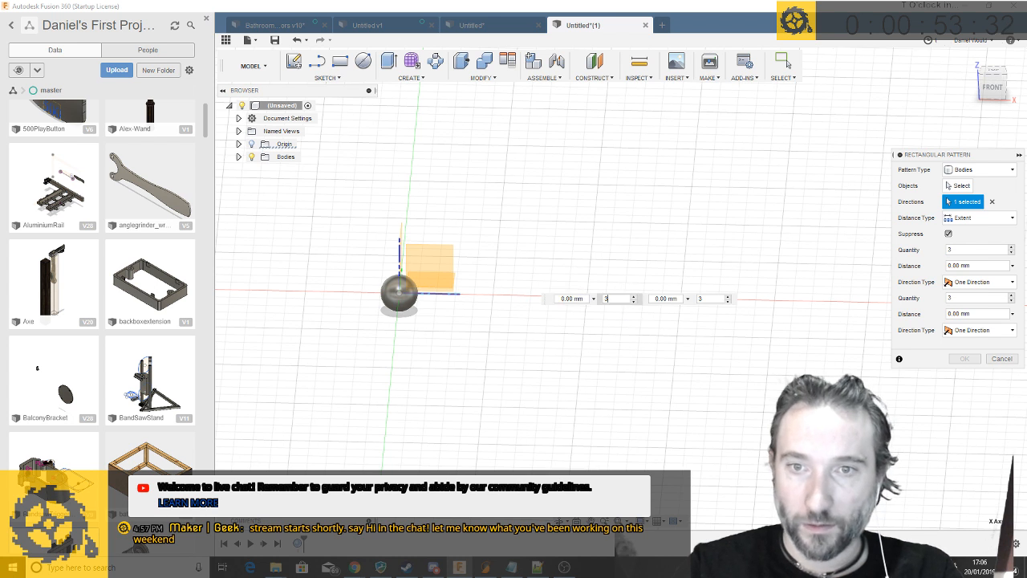
text(5)
click(484, 319)
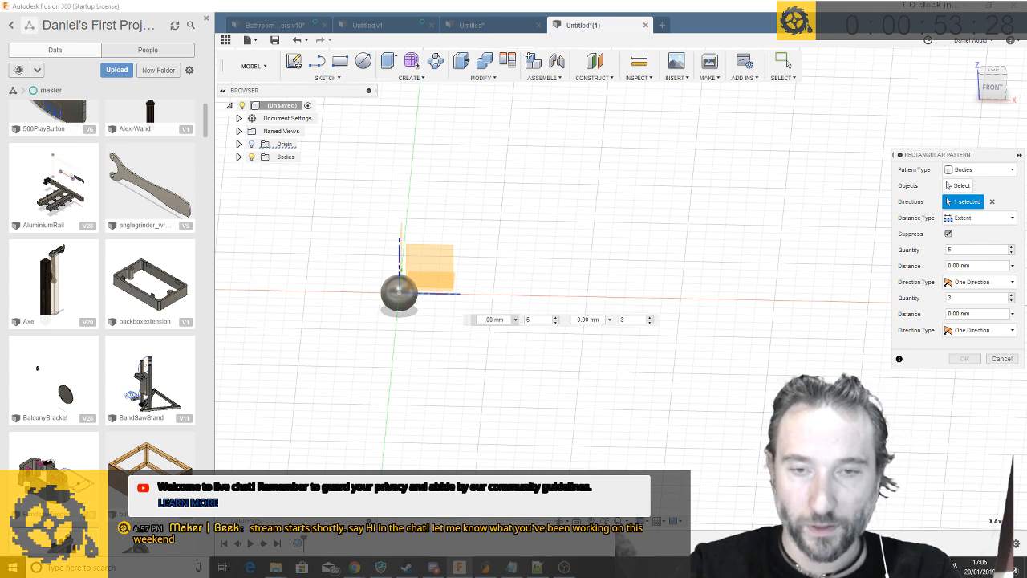
text(1)
key(Return)
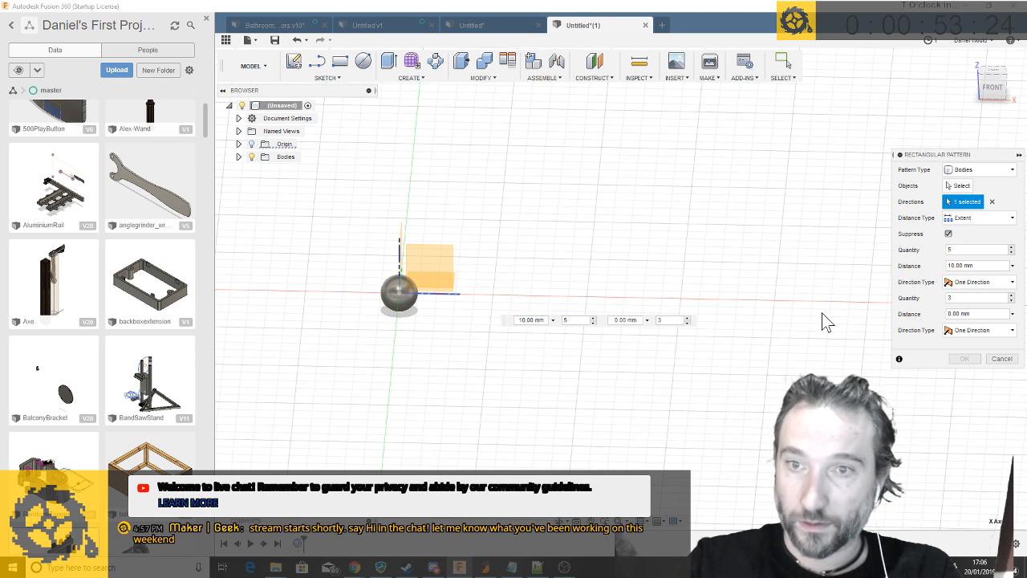
Make the origin geometry visible while keeping the pattern's distance type at Extent
scroll(653, 285, up, 3)
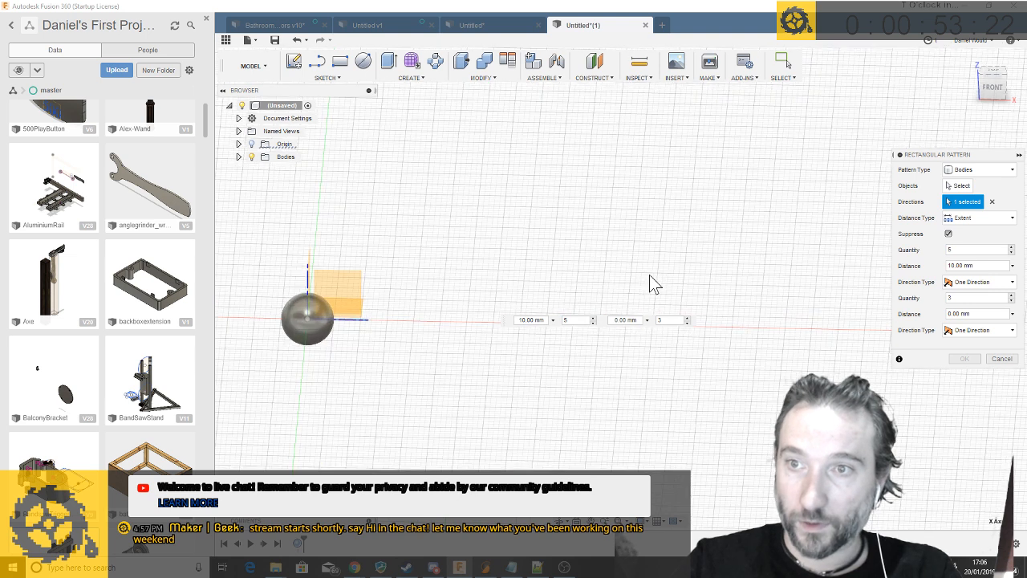
click(979, 219)
click(254, 149)
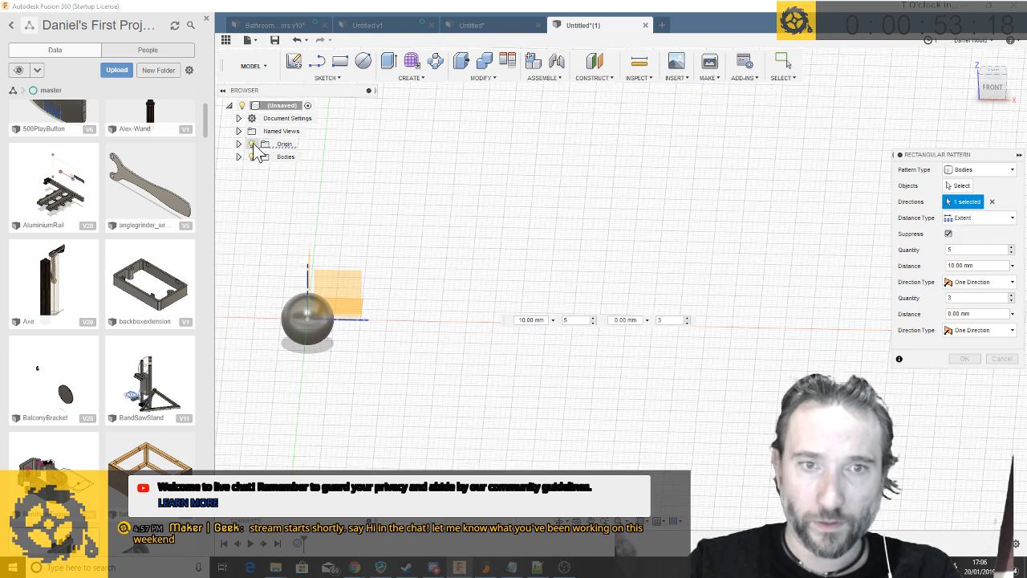
shift+middle_drag(438, 337, 448, 343)
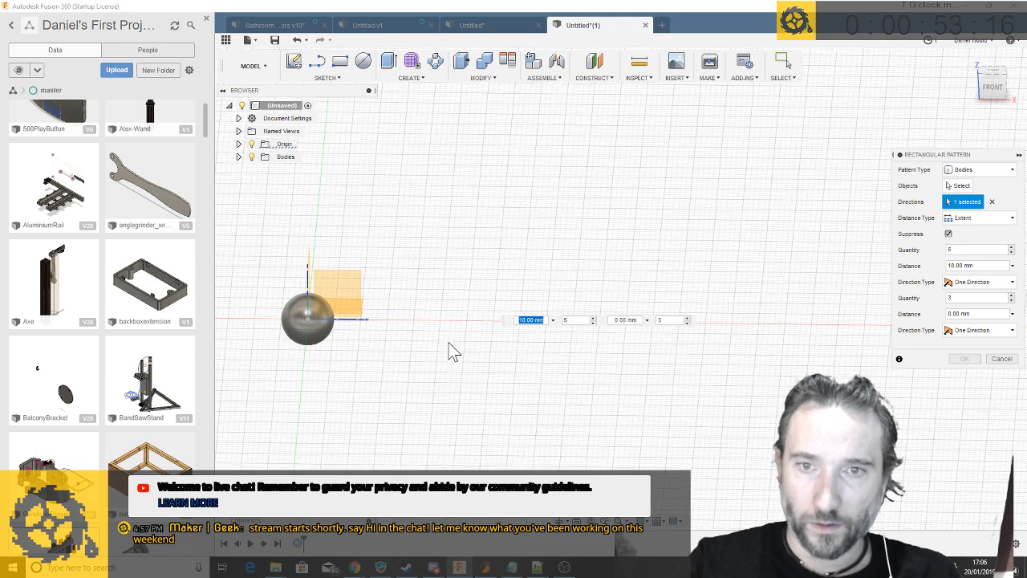
Set the distance of the pattern's second direction to 10 mm
scroll(449, 343, down, 3)
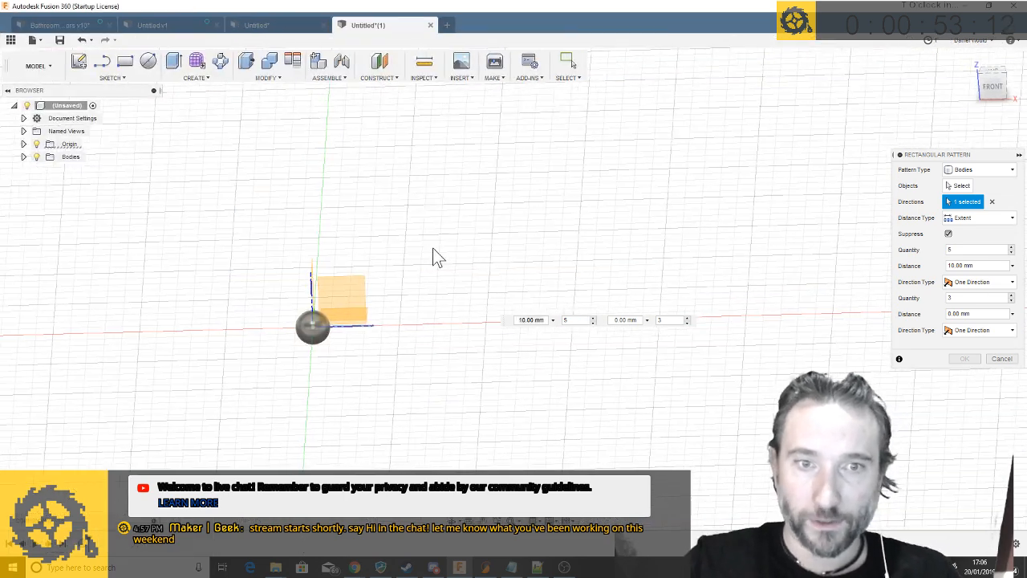
scroll(458, 353, up, 1)
shift+middle_drag(458, 353, 437, 338)
scroll(441, 337, up, 3)
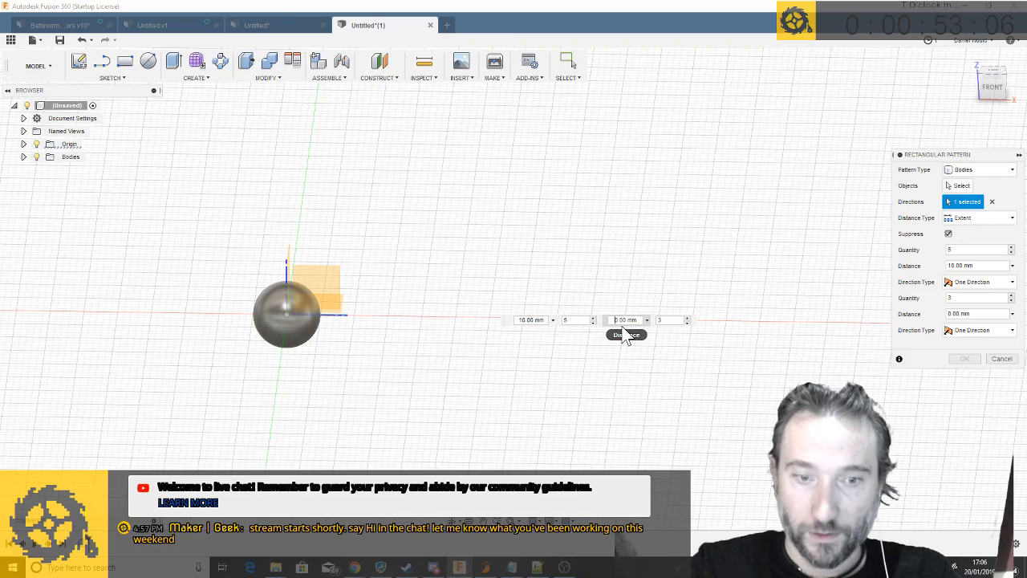
key(Return)
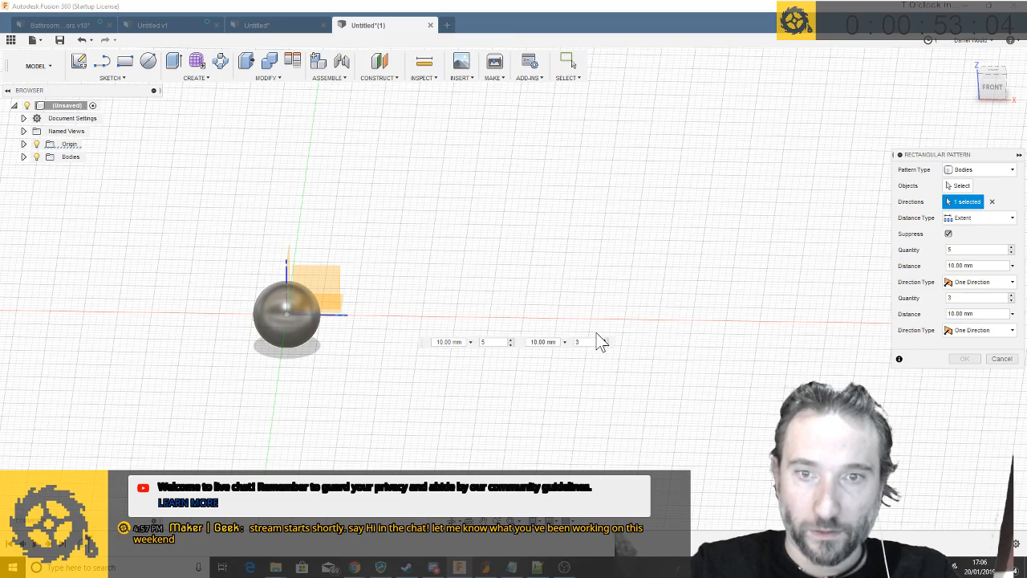
scroll(448, 302, down, 2)
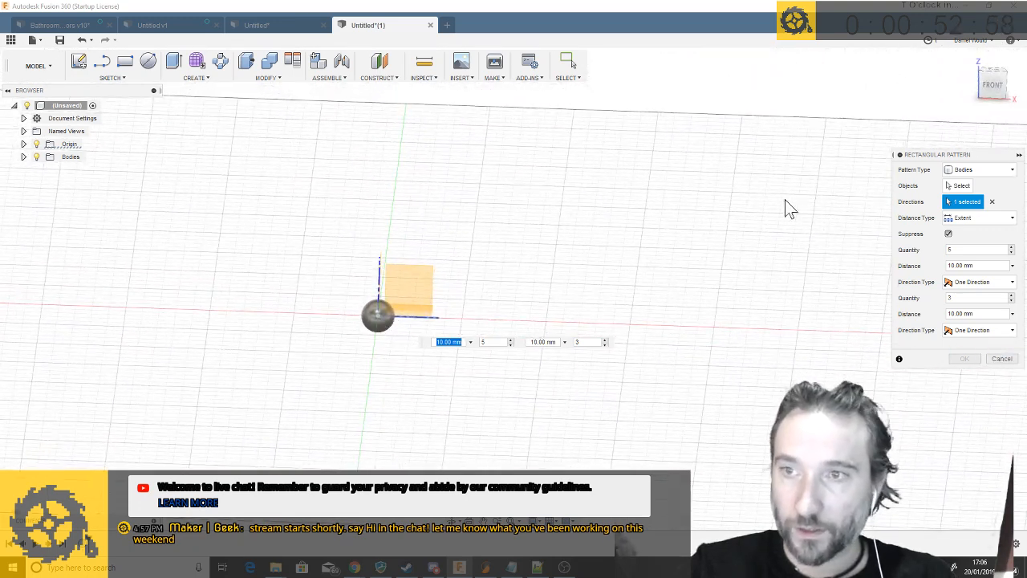
Select the sphere as the pattern's object and repeat it along X with a quantity of 5 over a 40 mm extent
click(959, 185)
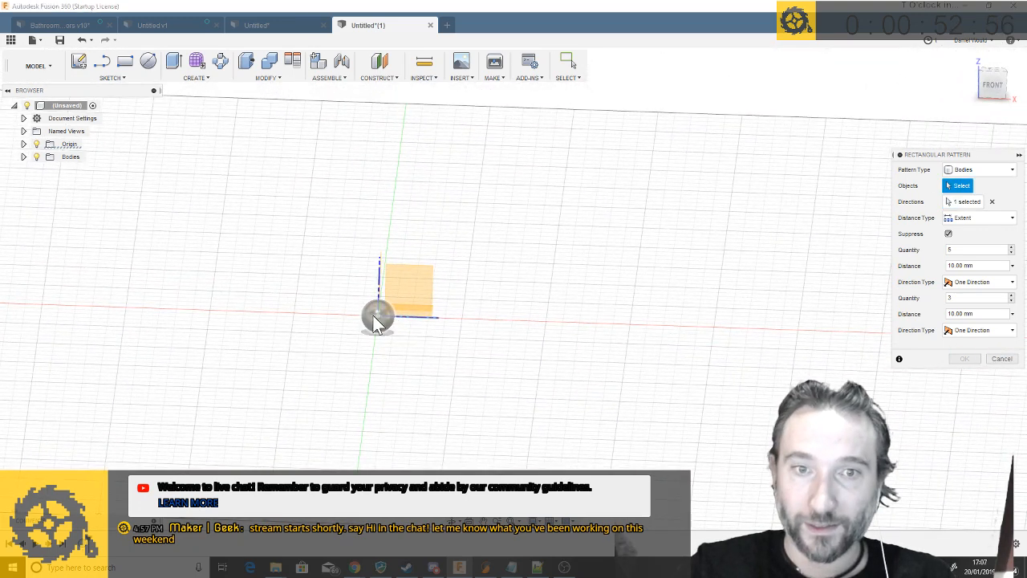
click(372, 314)
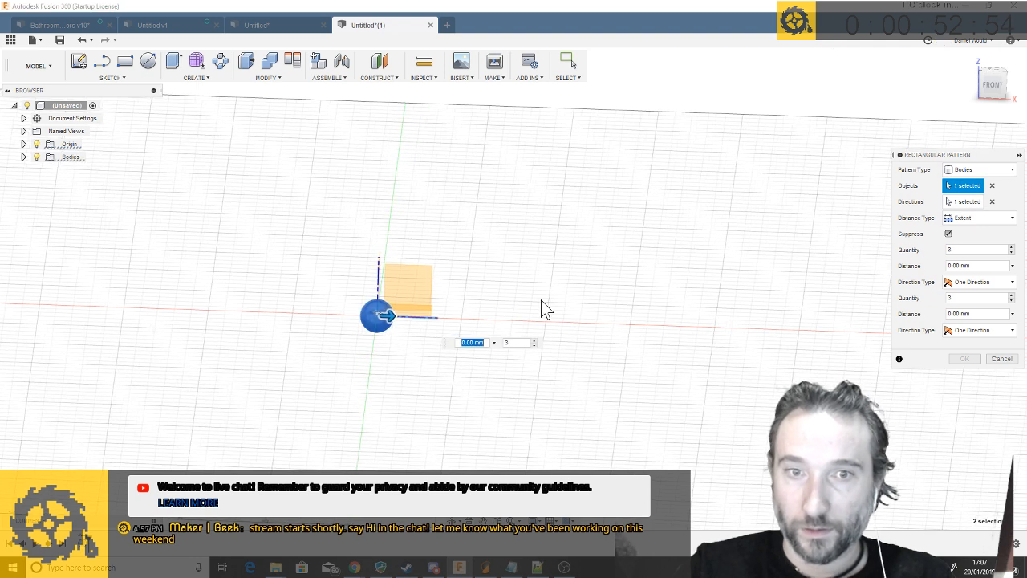
drag(374, 315, 490, 319)
key(Tab)
text(5)
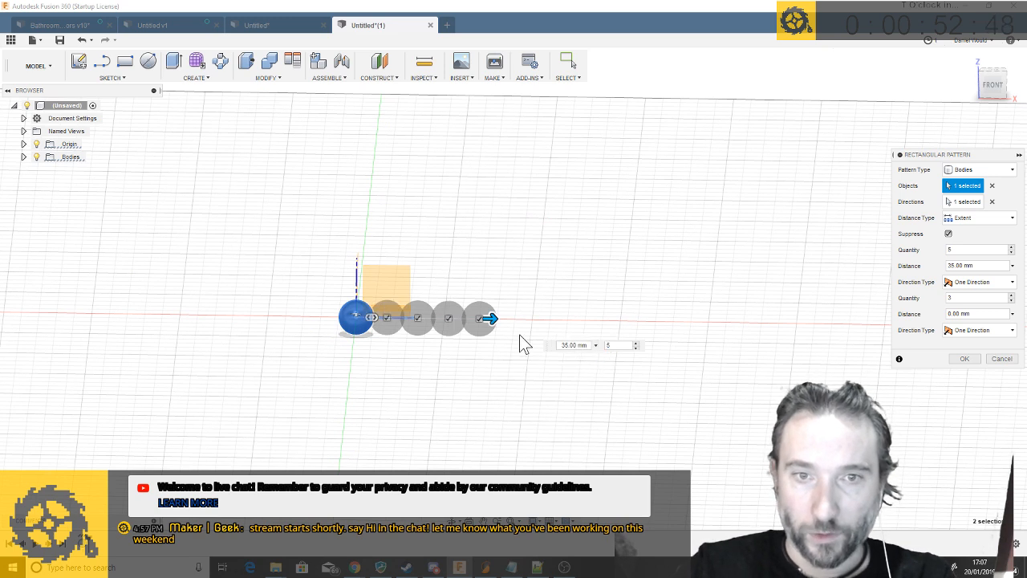
key(Tab)
drag(494, 317, 510, 319)
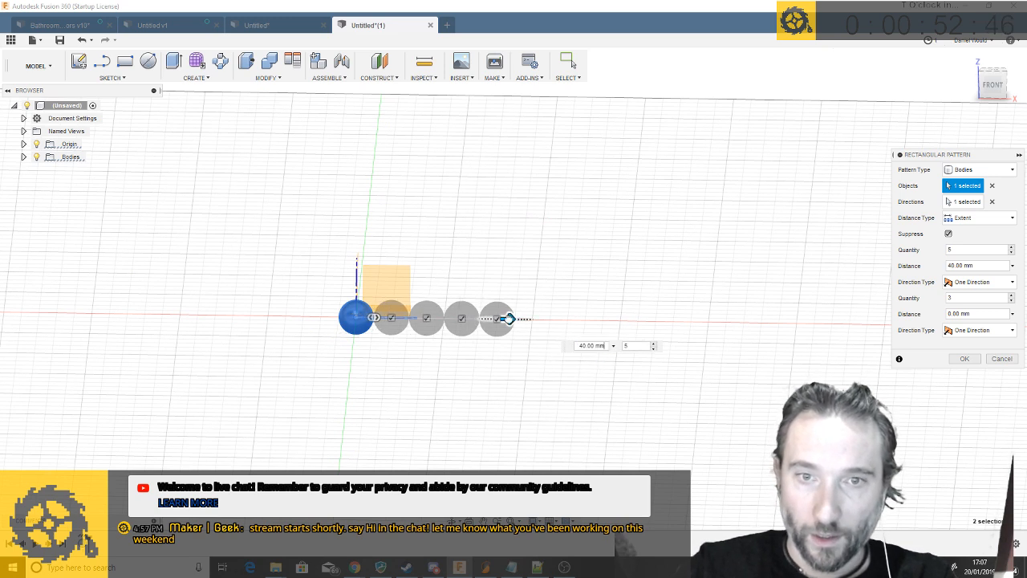
key(Tab)
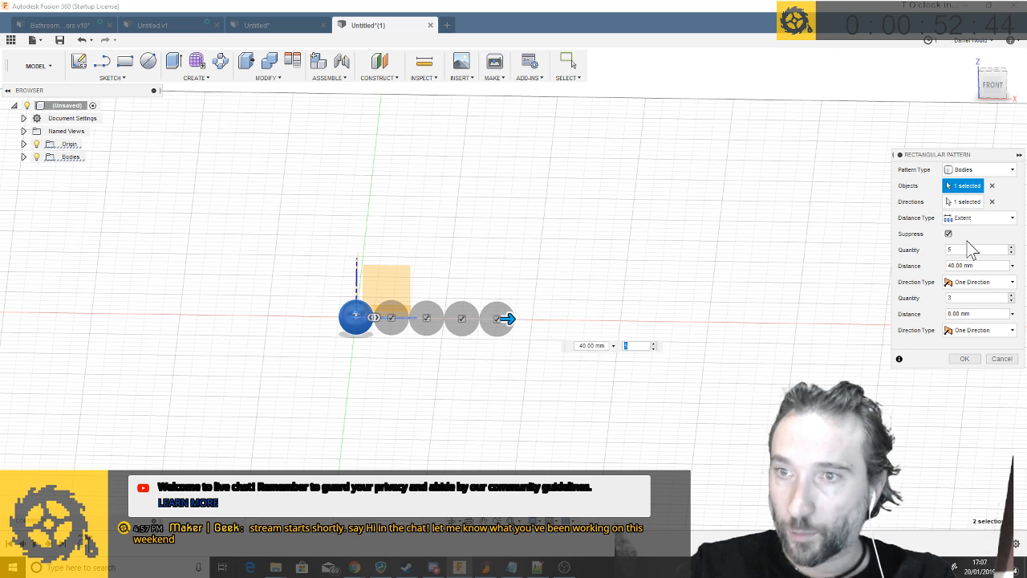
Change the pattern's distance type to Spacing and complete the rectangular pattern
click(965, 219)
click(967, 237)
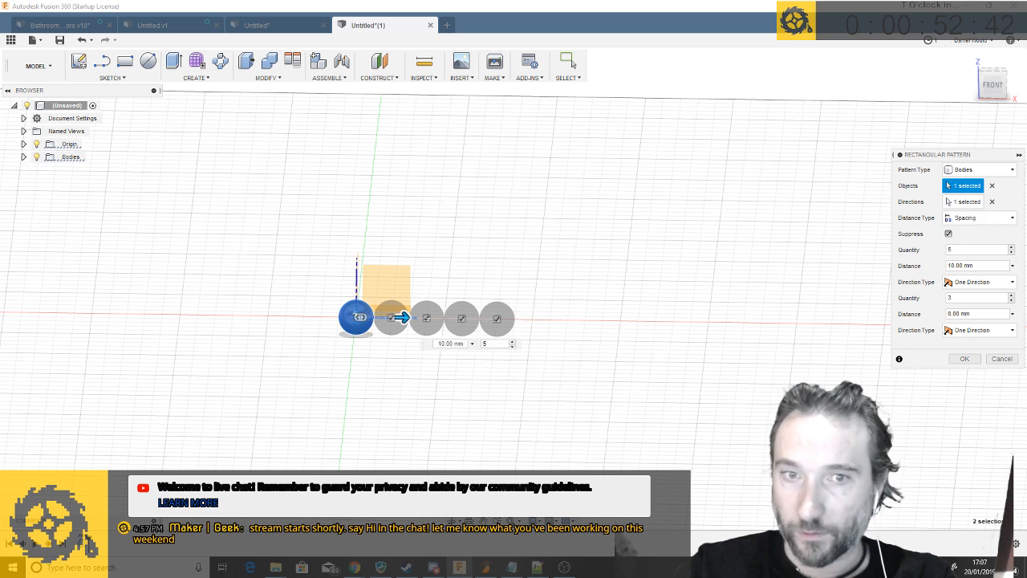
scroll(573, 345, up, 3)
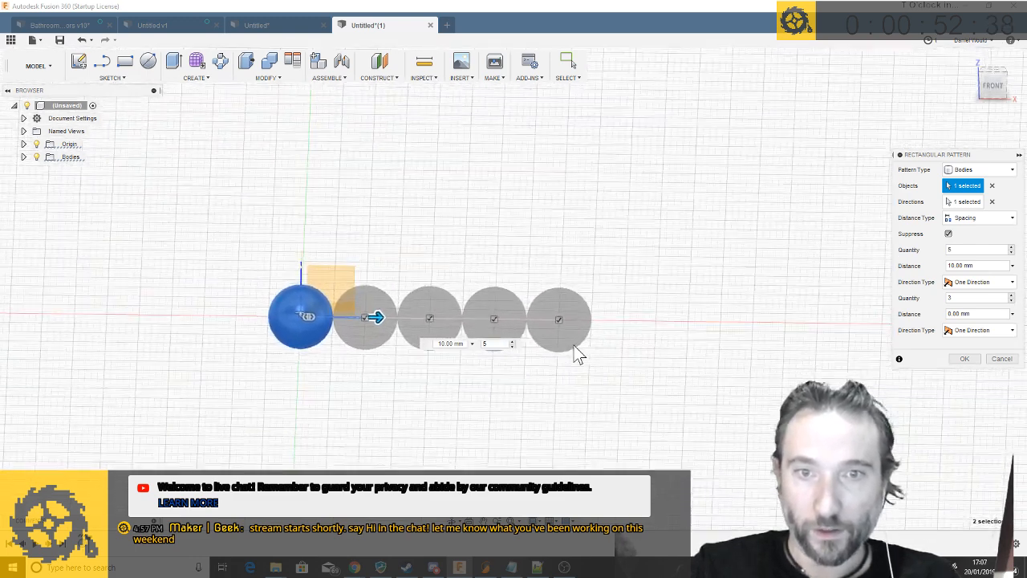
key(Return)
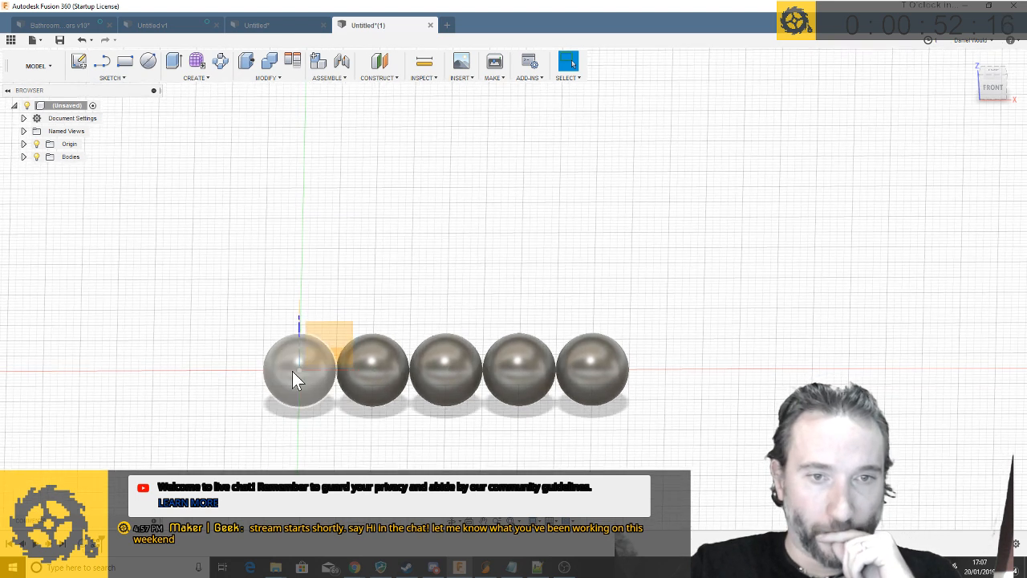
click(293, 373)
right_click(292, 371)
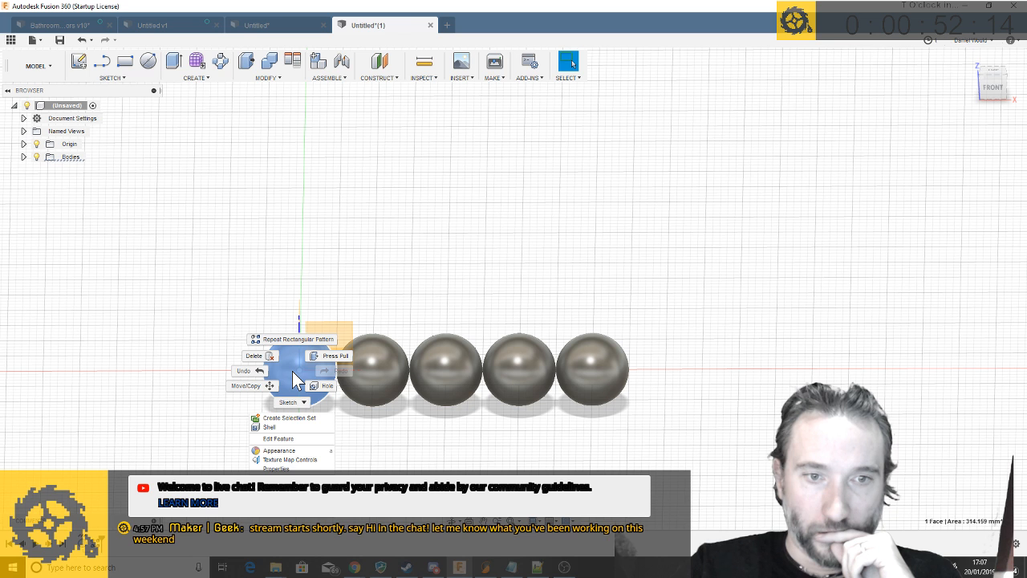
click(291, 338)
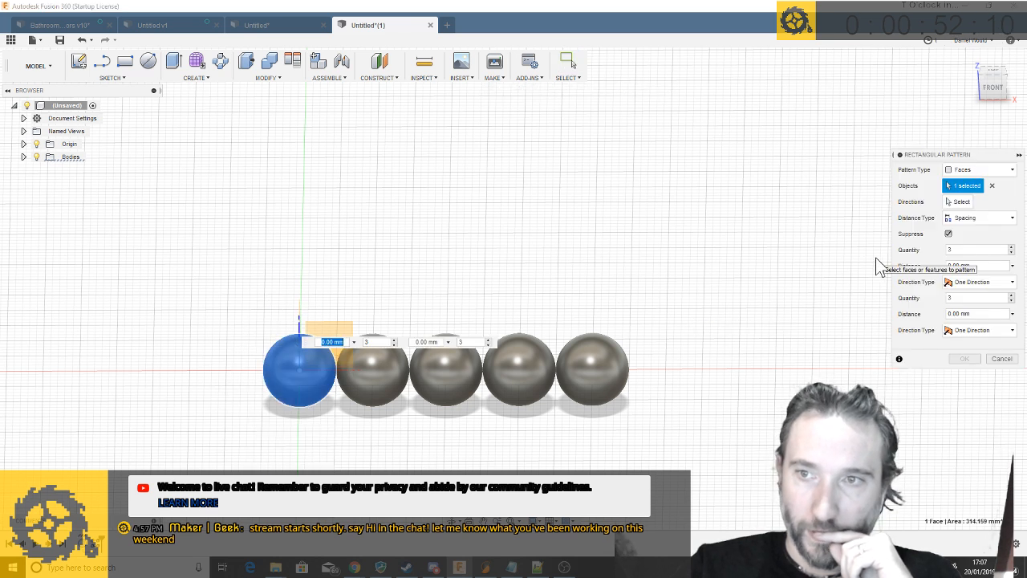
click(965, 203)
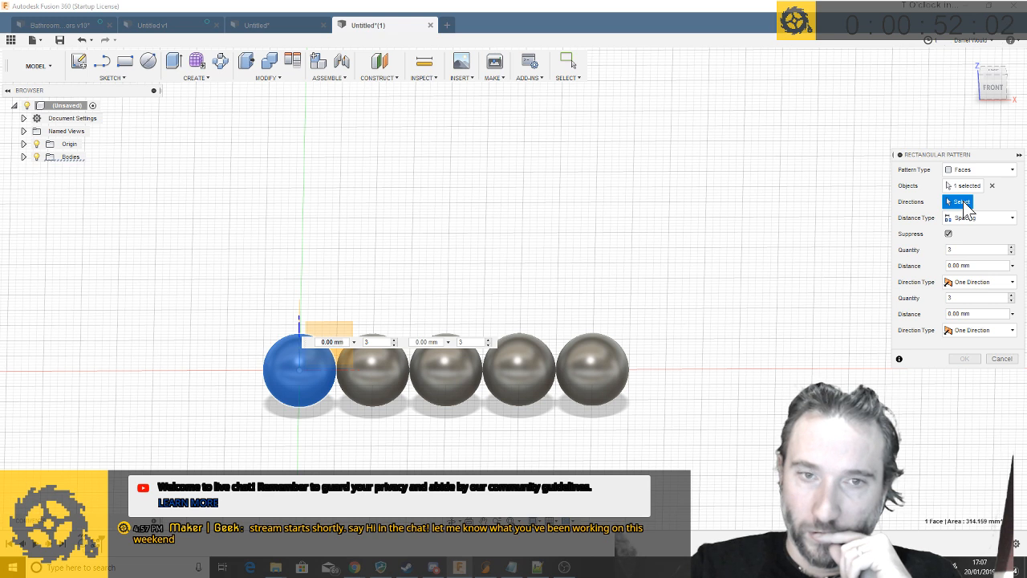
shift+middle_drag(474, 91, 474, 98)
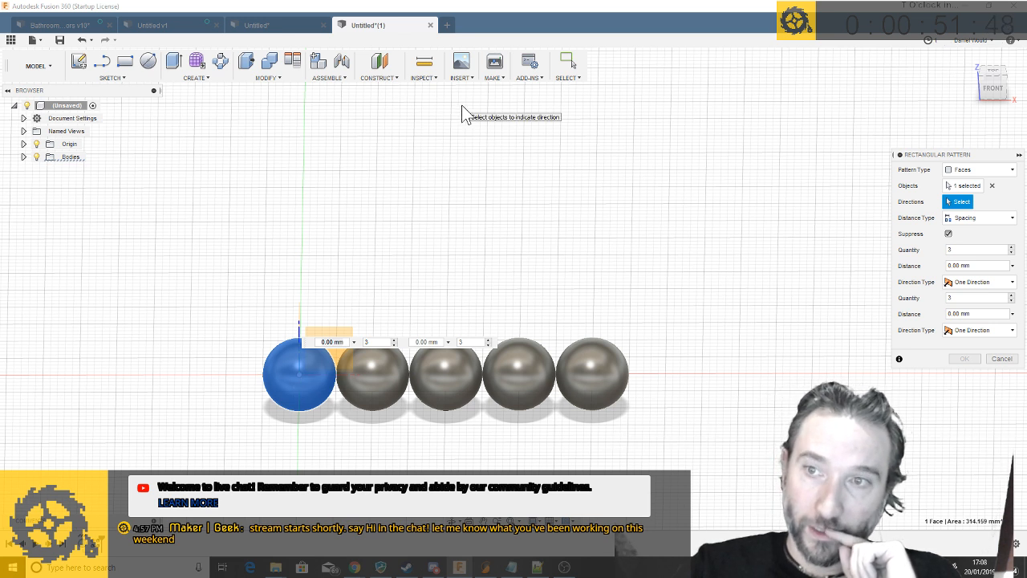
click(984, 170)
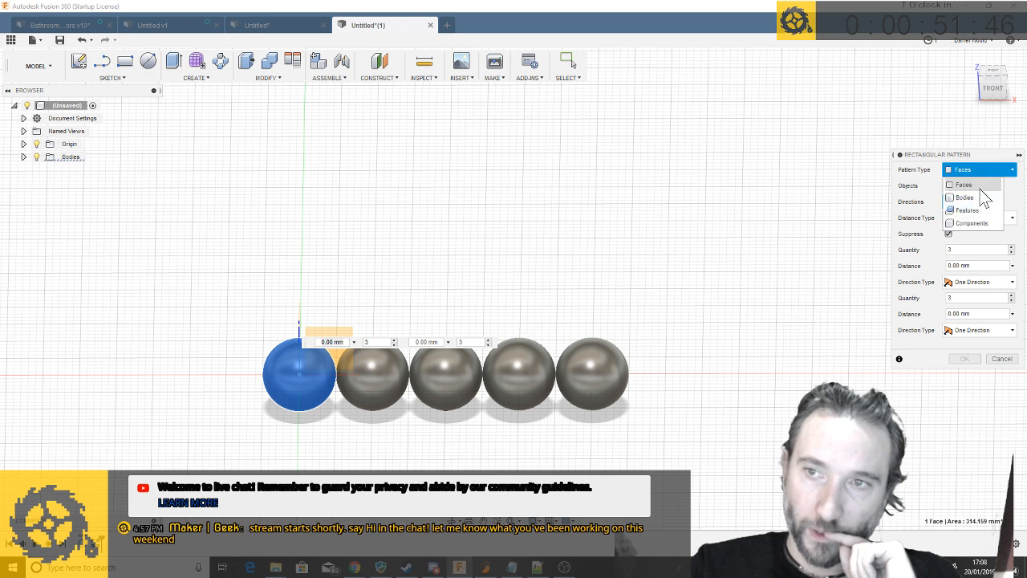
click(293, 389)
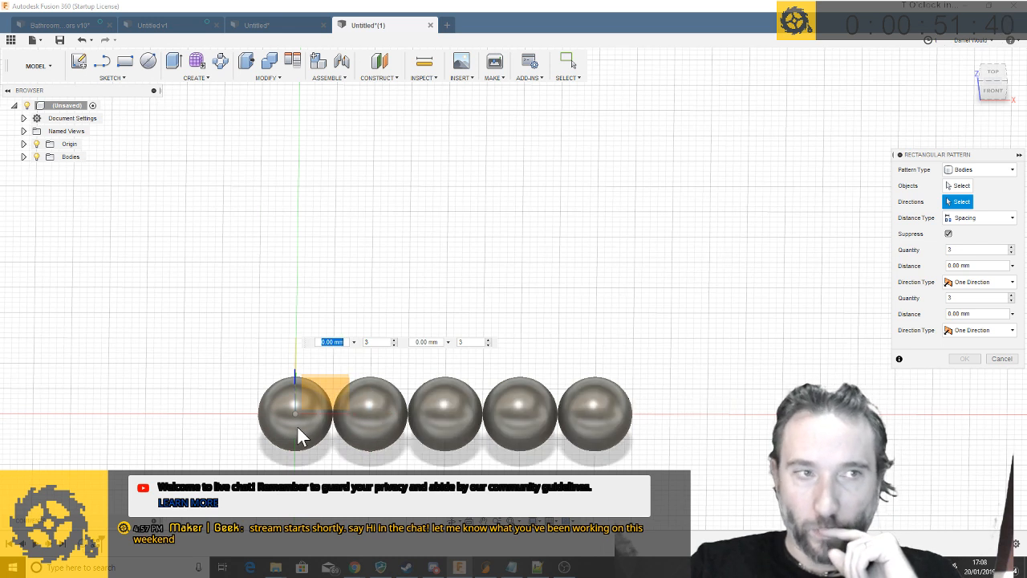
click(999, 360)
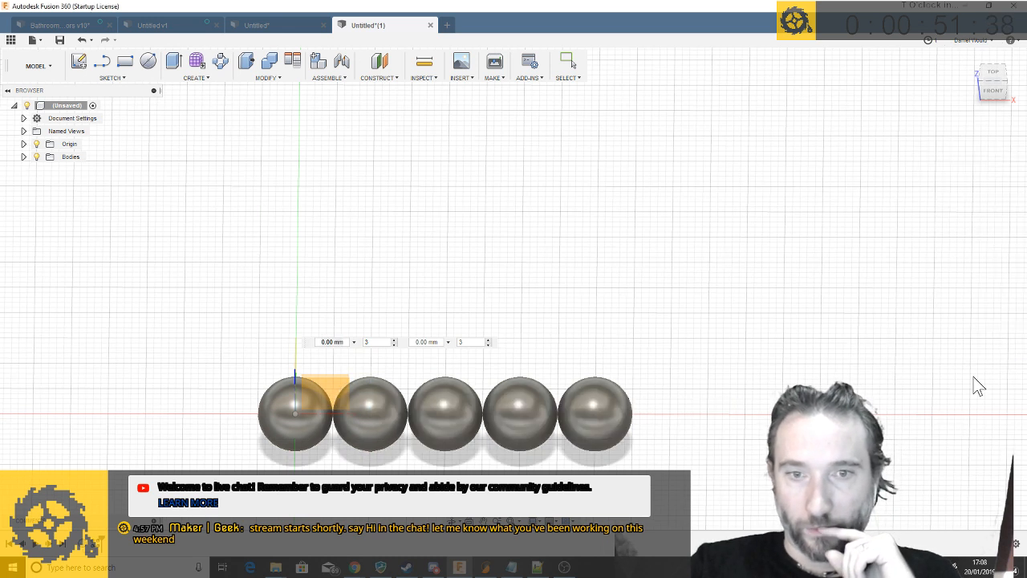
Copy the first four spheres of the row into a second row above, shifted 5 mm along X
drag(218, 489, 559, 346)
right_click(499, 421)
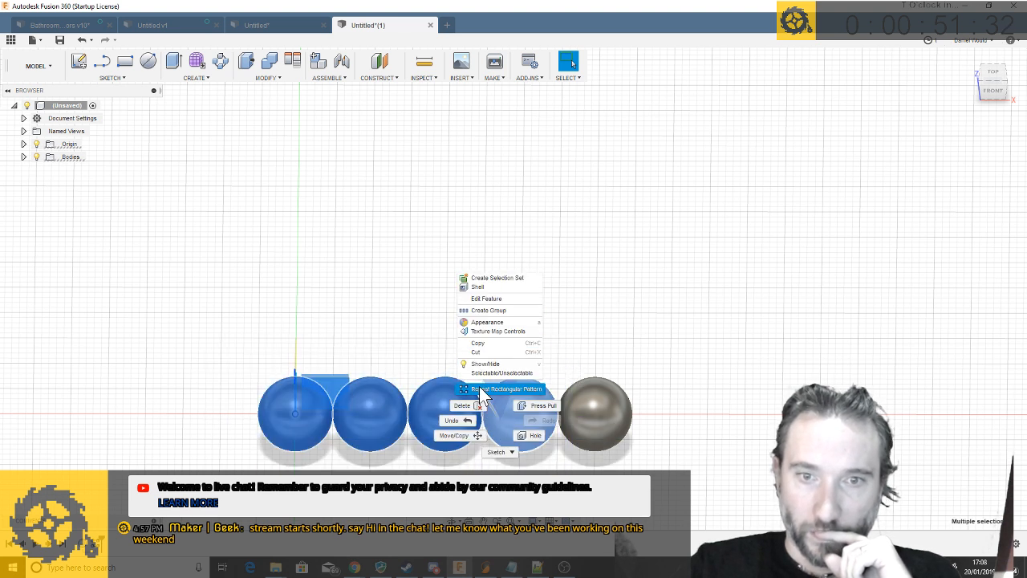
click(456, 435)
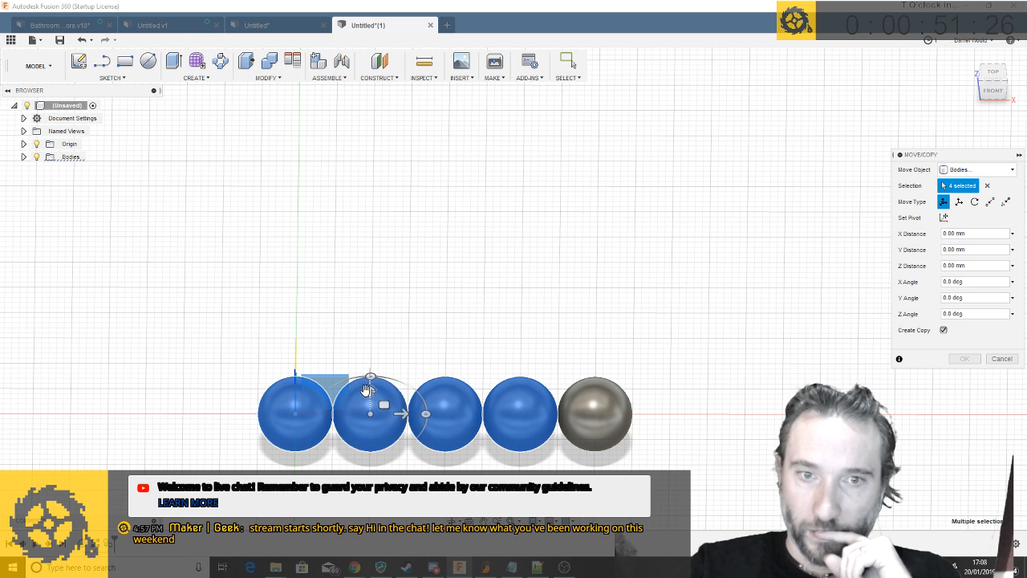
drag(366, 389, 446, 346)
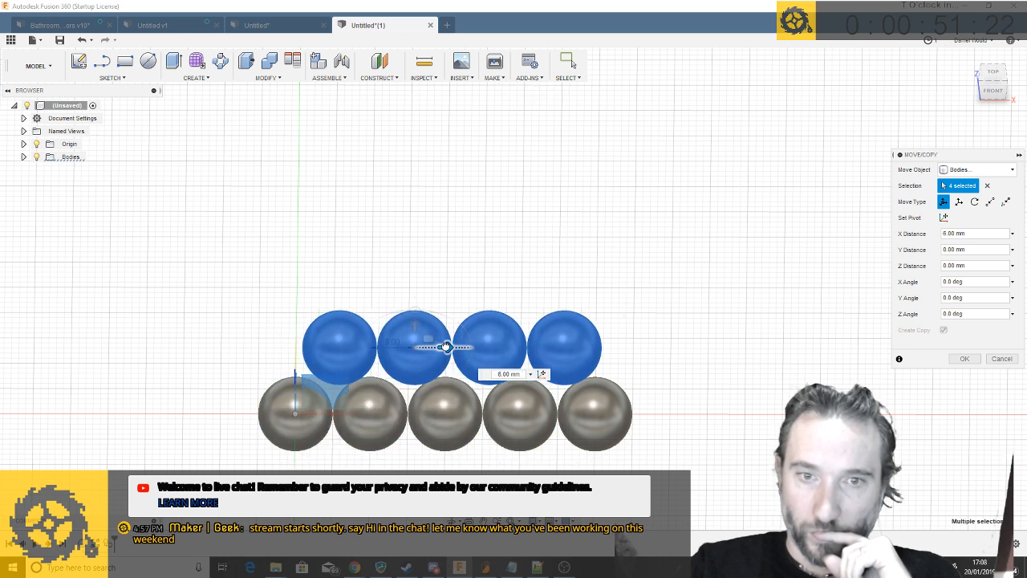
scroll(433, 347, up, 4)
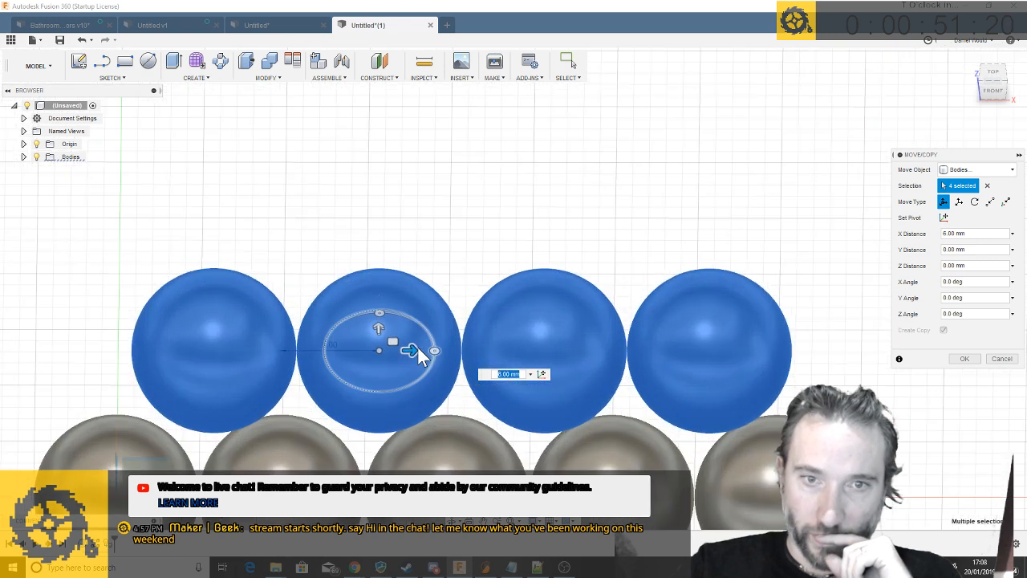
drag(409, 350, 394, 349)
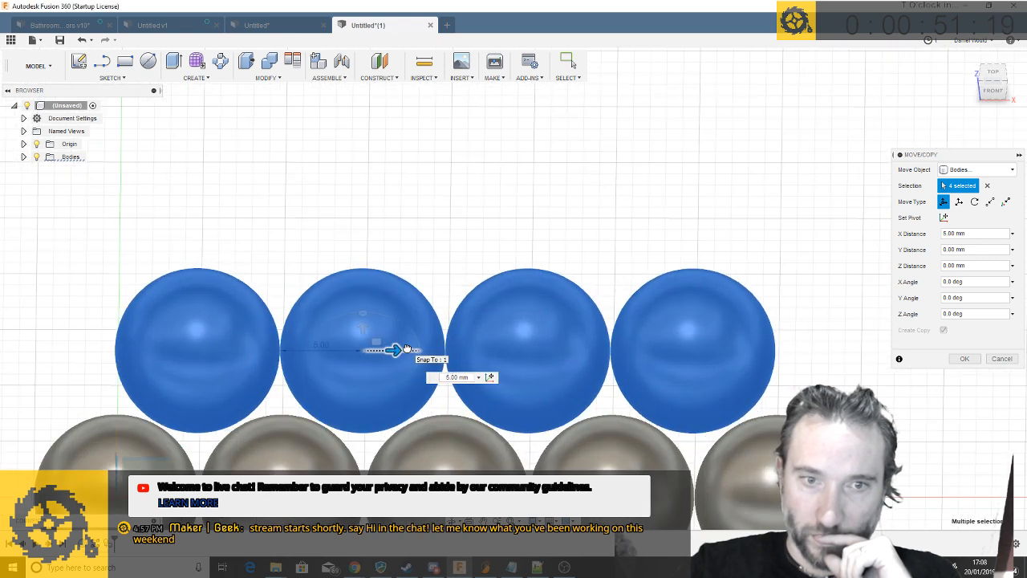
Lower the copied row of four spheres by 3.3 mm along Z onto the bottom row and complete the copy
click(364, 324)
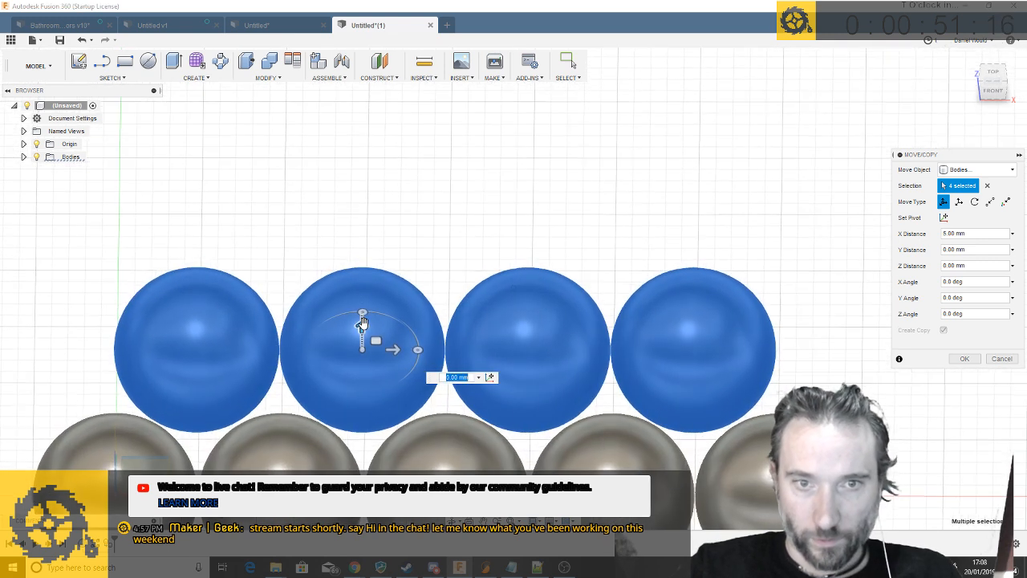
scroll(363, 324, down, 5)
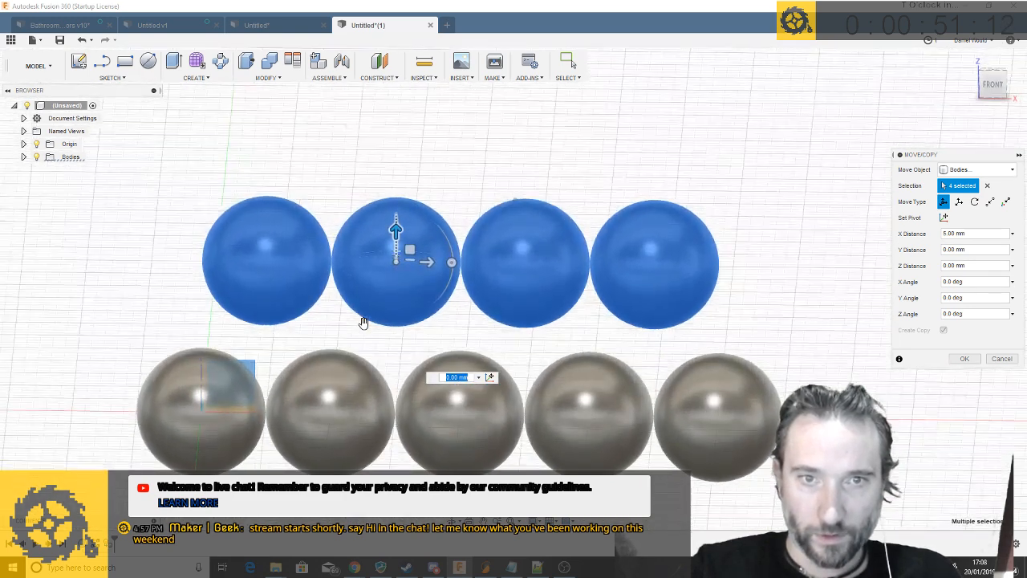
drag(395, 231, 390, 267)
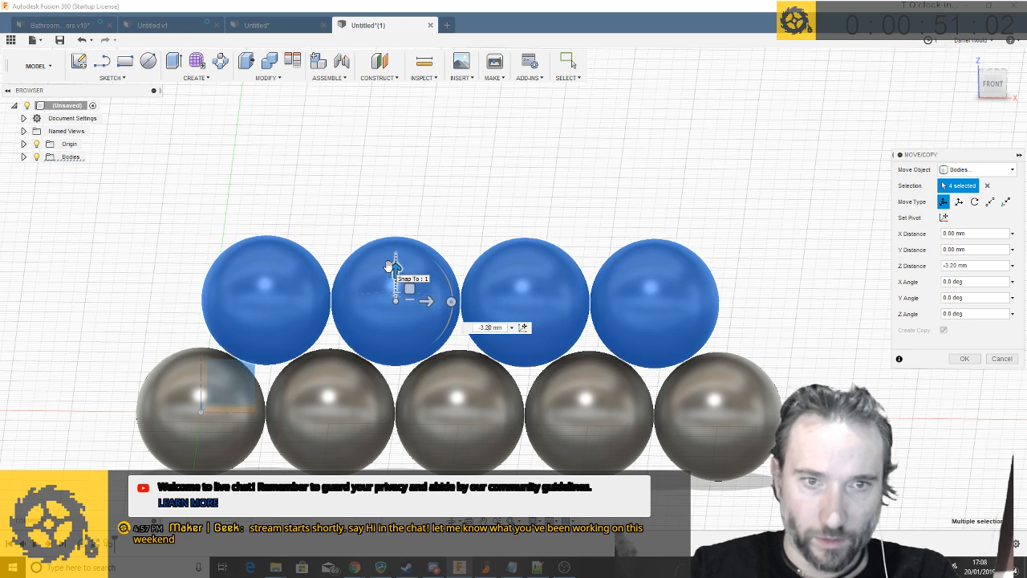
text(3)
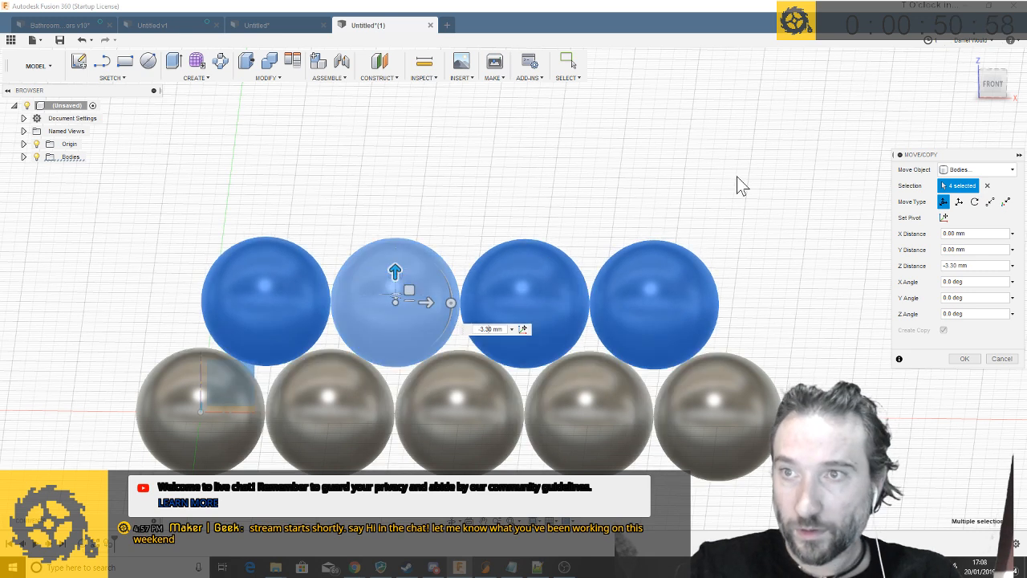
click(992, 89)
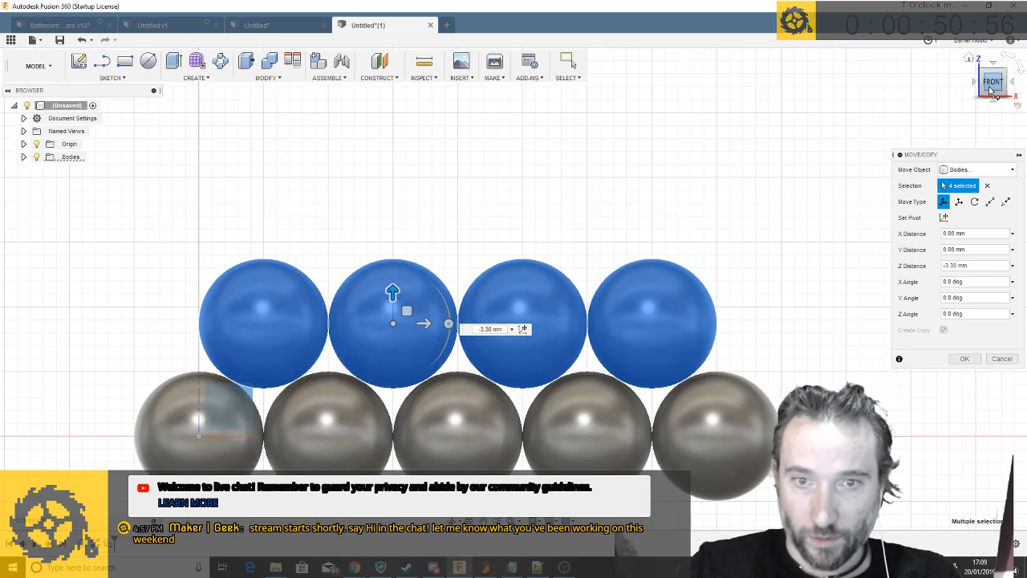
key(Return)
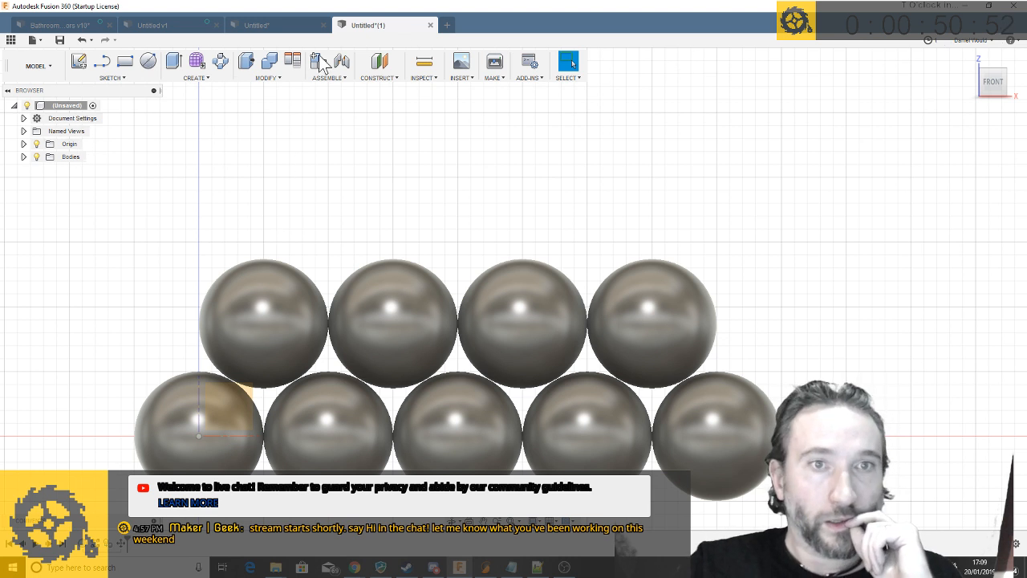
Copy the first three spheres of the second row into a third row above, shifted 5 mm along X
right_click(279, 211)
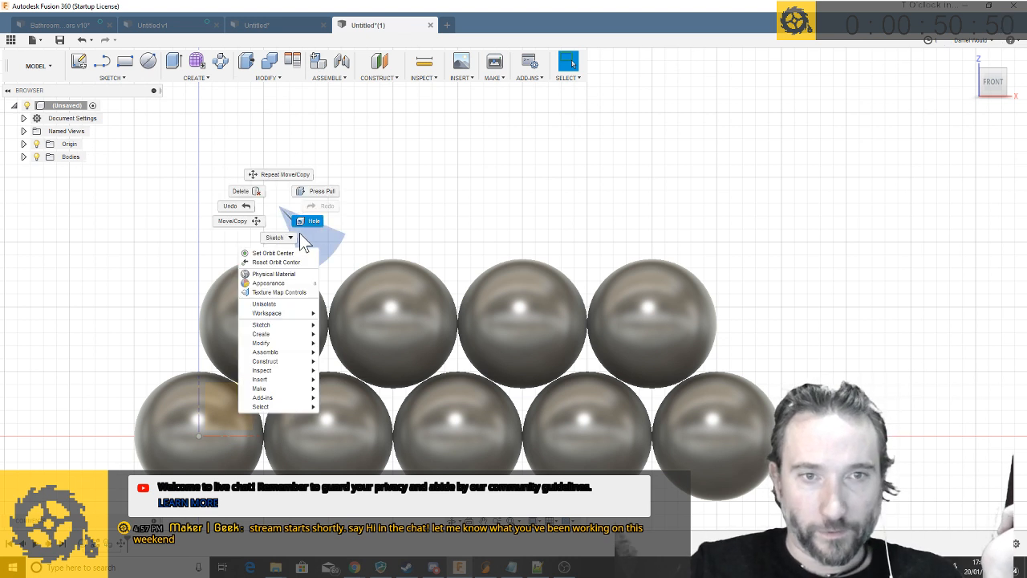
click(290, 175)
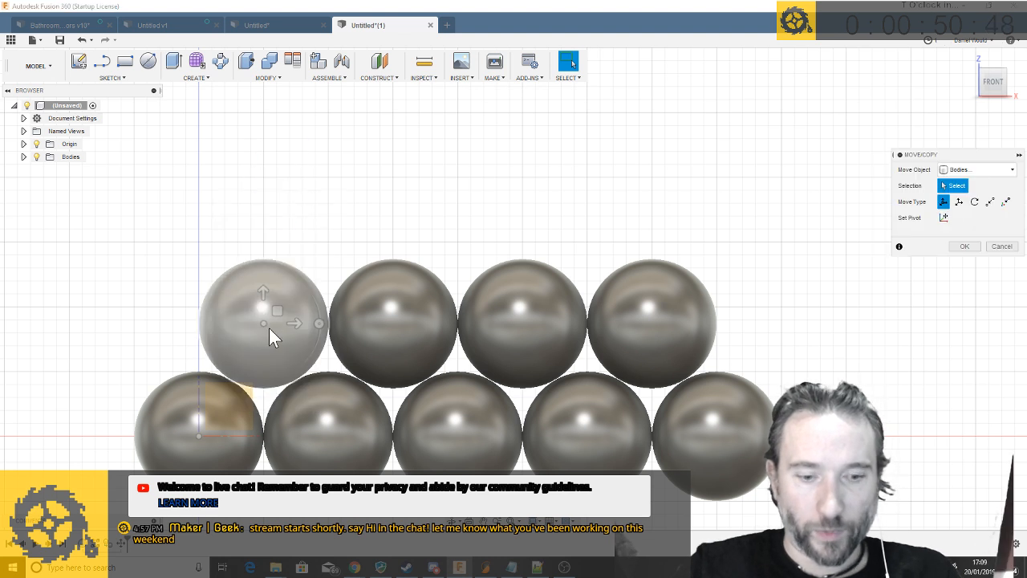
click(269, 328)
click(376, 338)
click(549, 328)
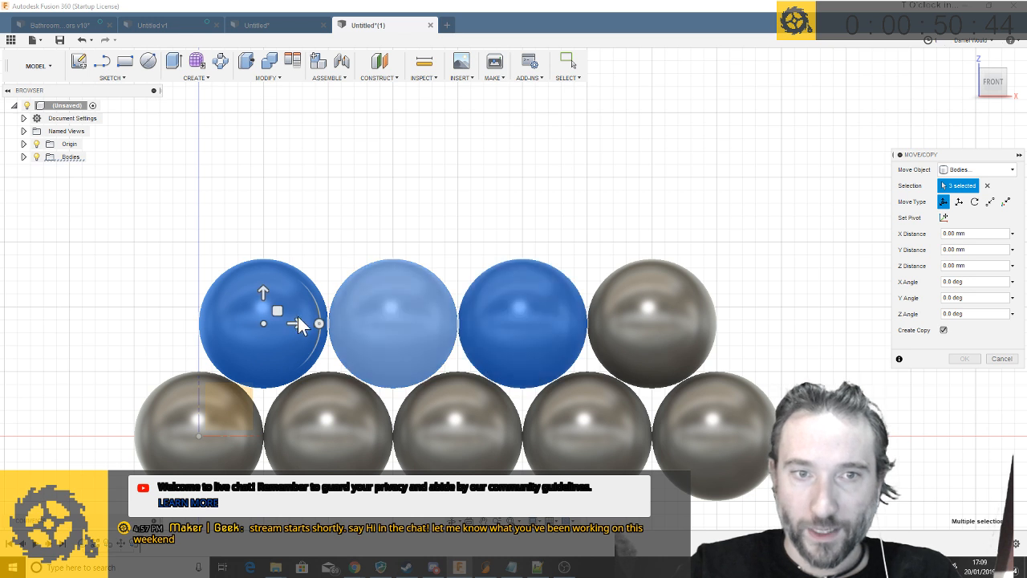
drag(263, 291, 360, 223)
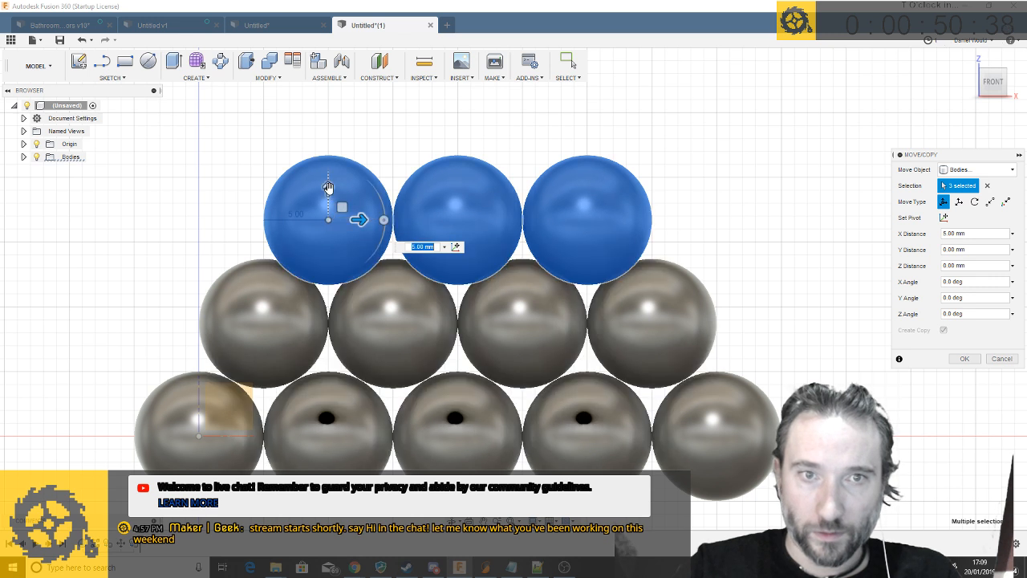
Raise the copied row of three spheres by 0.7 mm along Z and complete the copy
click(328, 187)
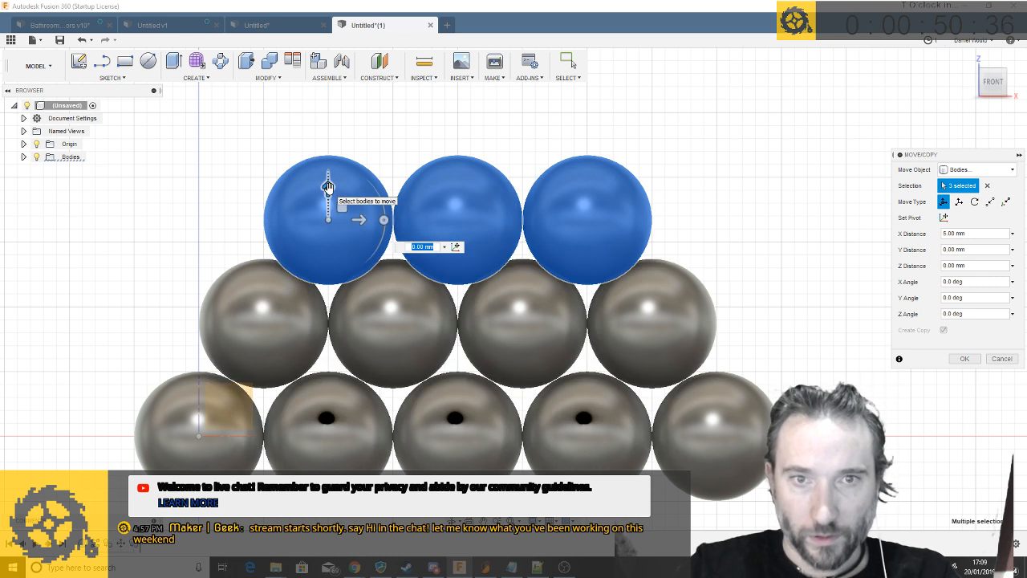
drag(328, 187, 329, 175)
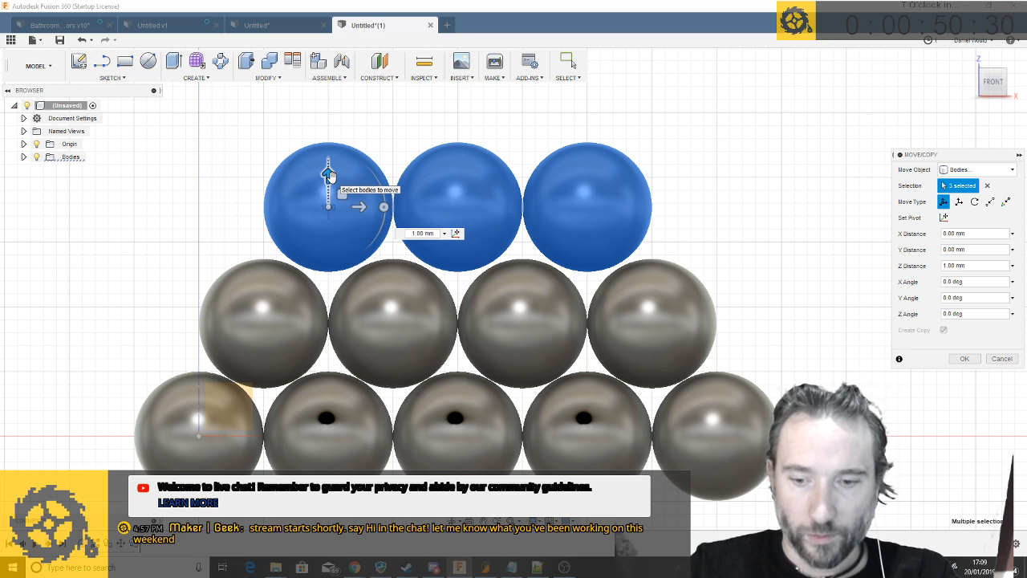
key(Return)
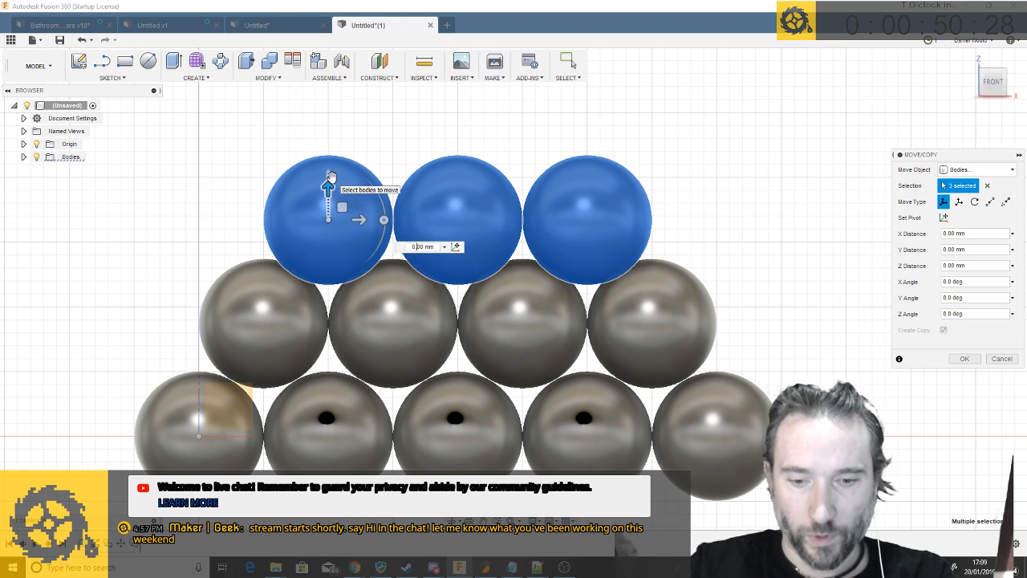
key(Return)
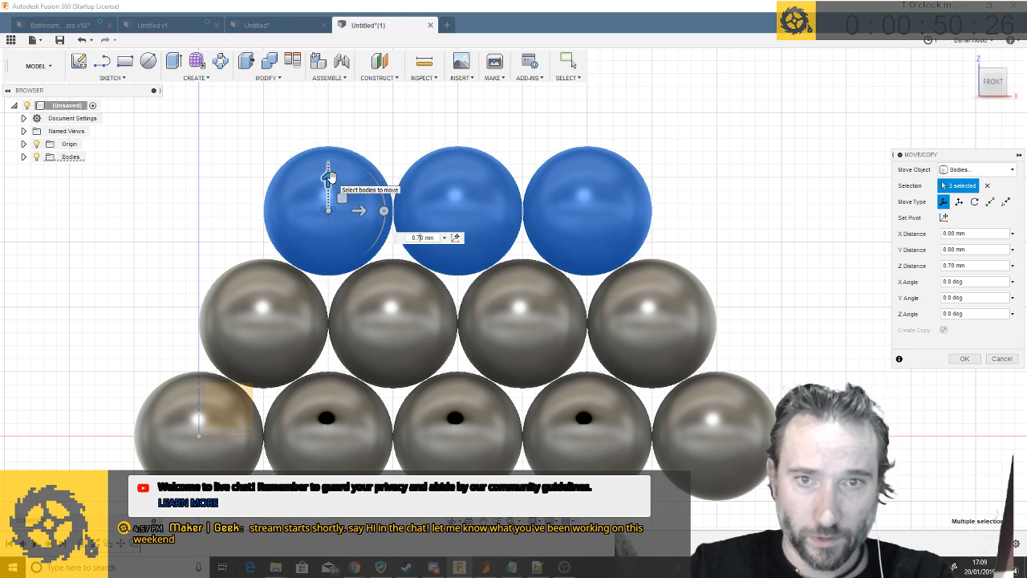
key(Return)
scroll(647, 190, down, 2)
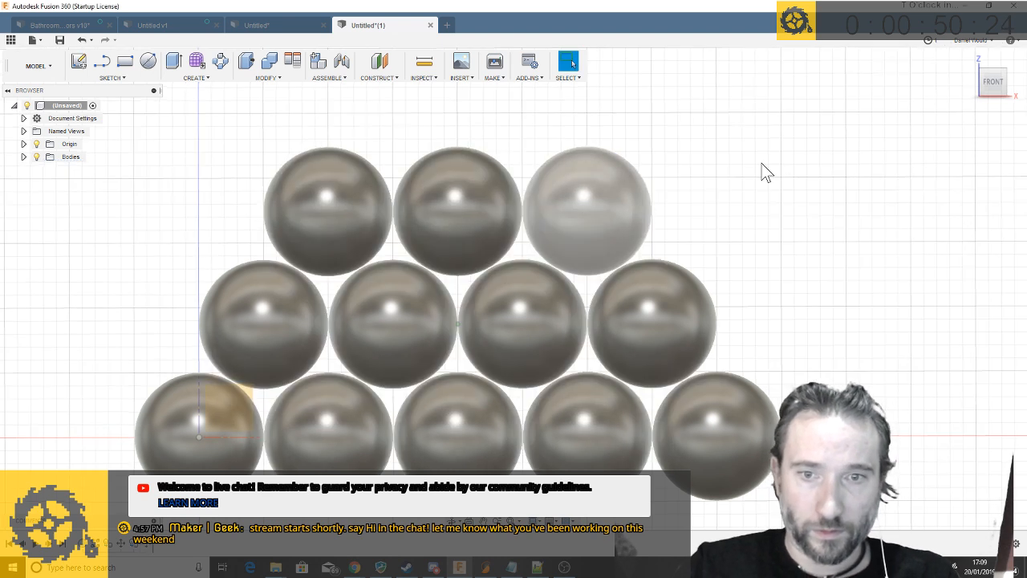
scroll(785, 160, down, 3)
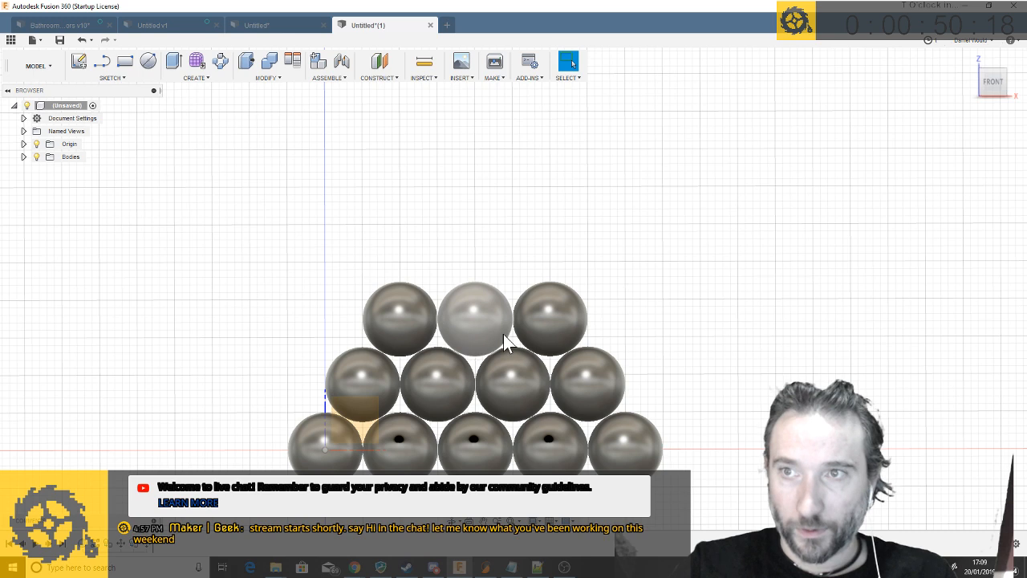
shift+middle_drag(835, 206, 833, 207)
scroll(835, 207, up, 3)
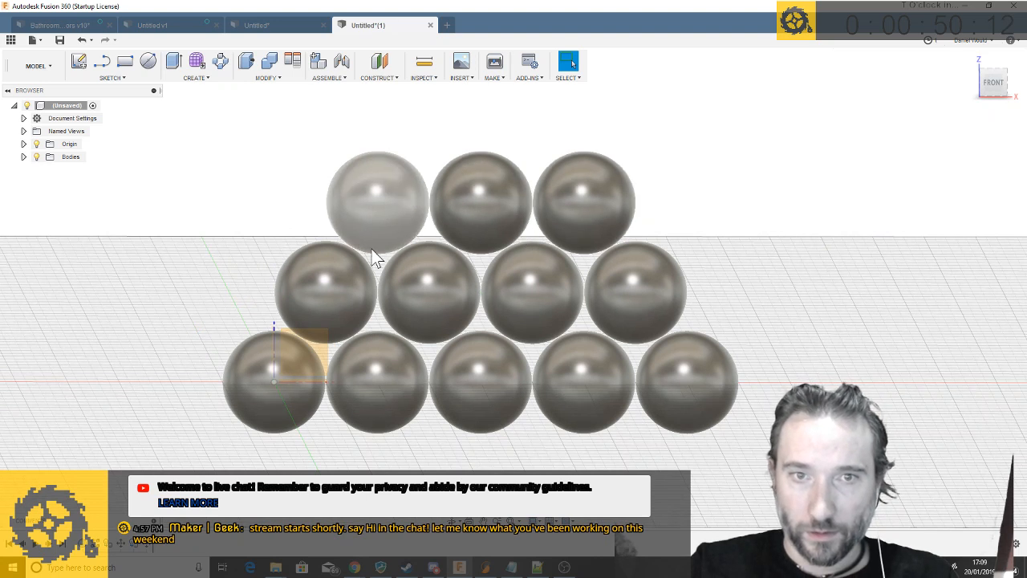
click(385, 213)
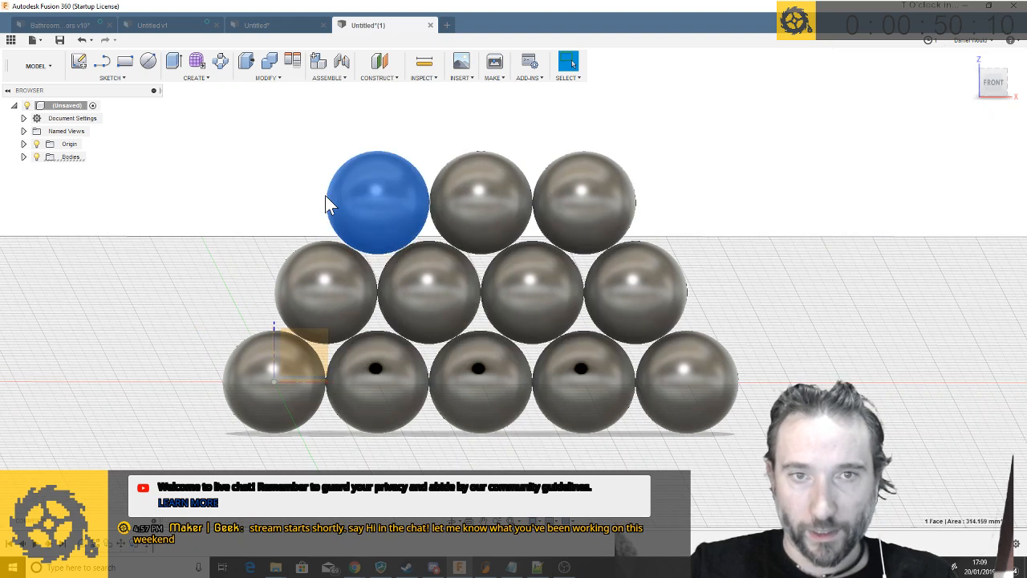
click(454, 202)
right_click(454, 203)
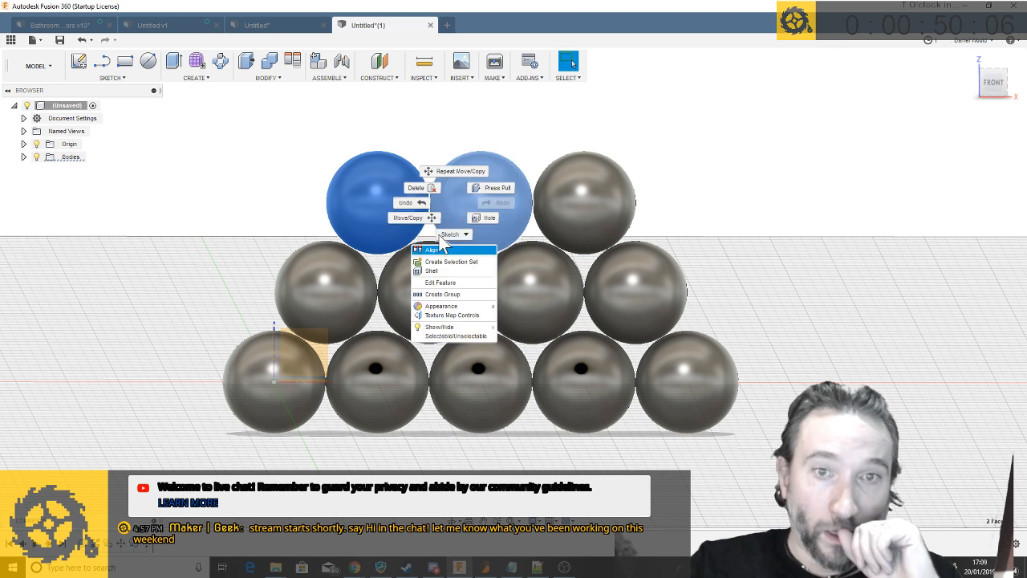
click(419, 219)
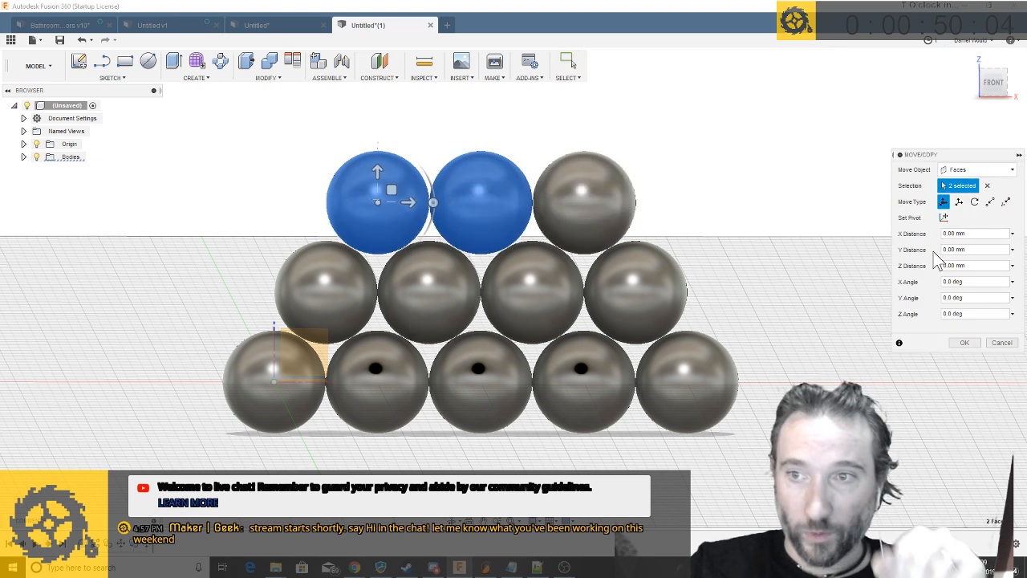
click(1002, 343)
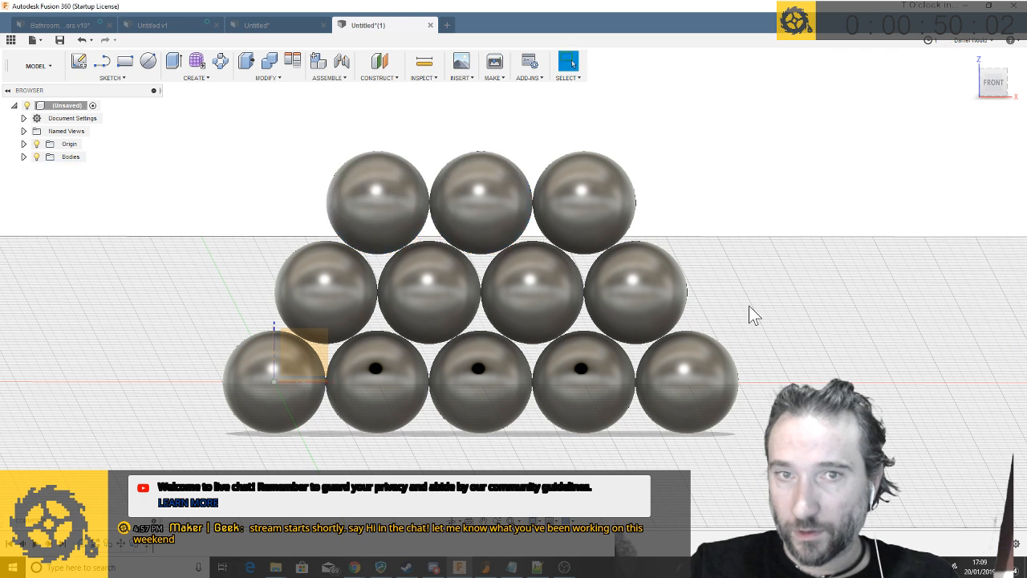
Copy the first two sphere bodies of the third row into a fourth row above, shifted 5 mm along X
right_click(386, 193)
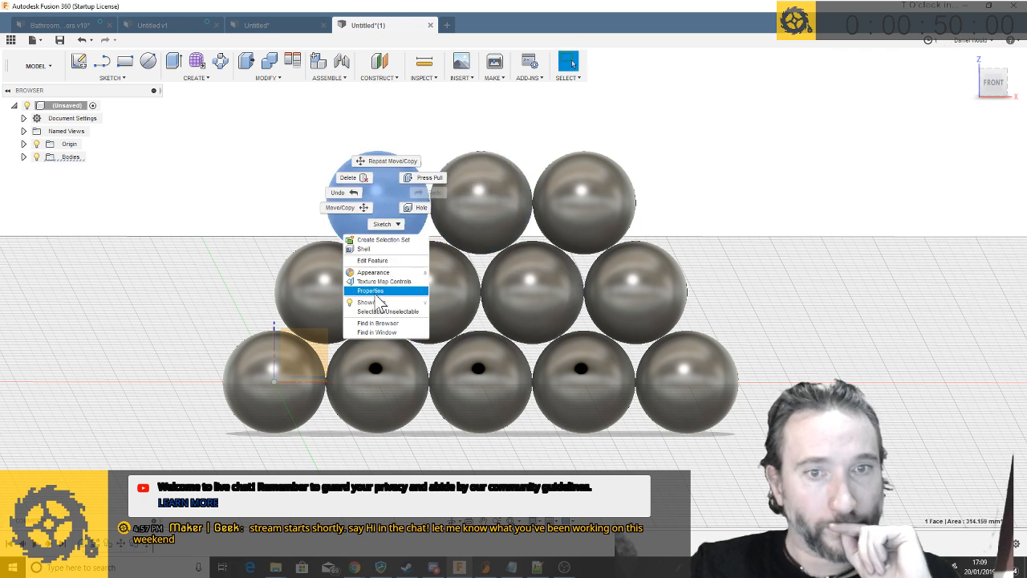
click(365, 208)
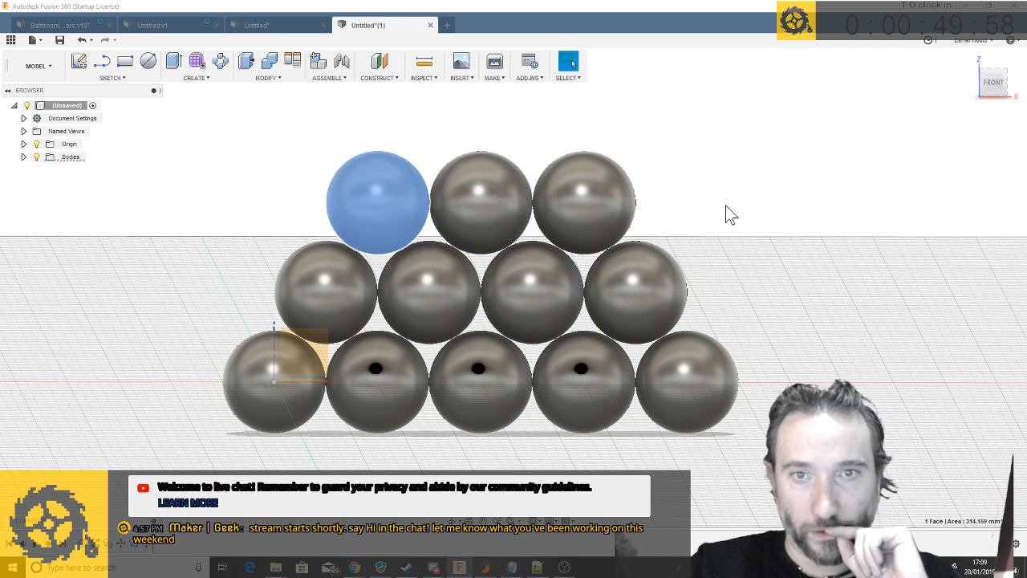
click(976, 169)
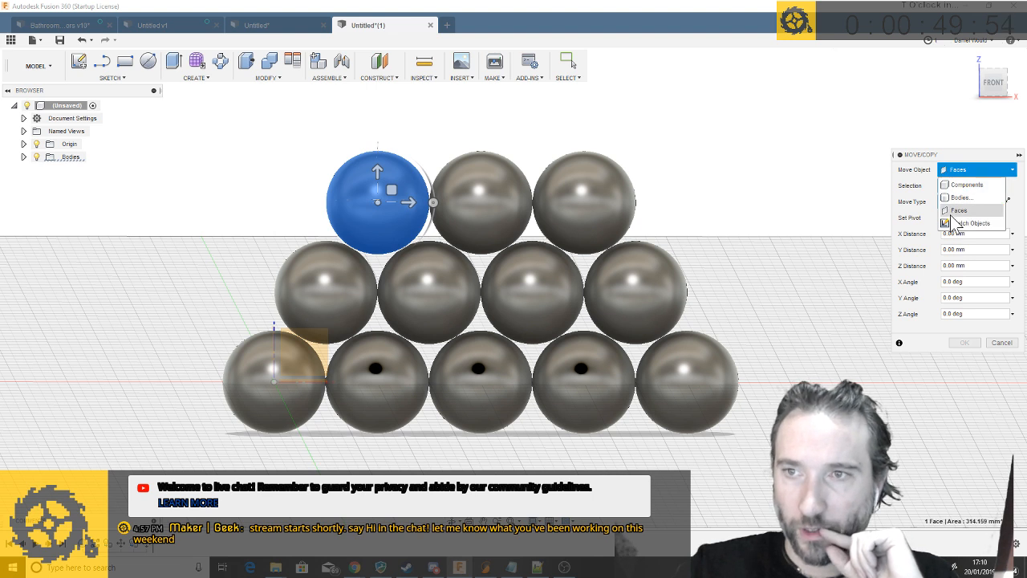
click(960, 198)
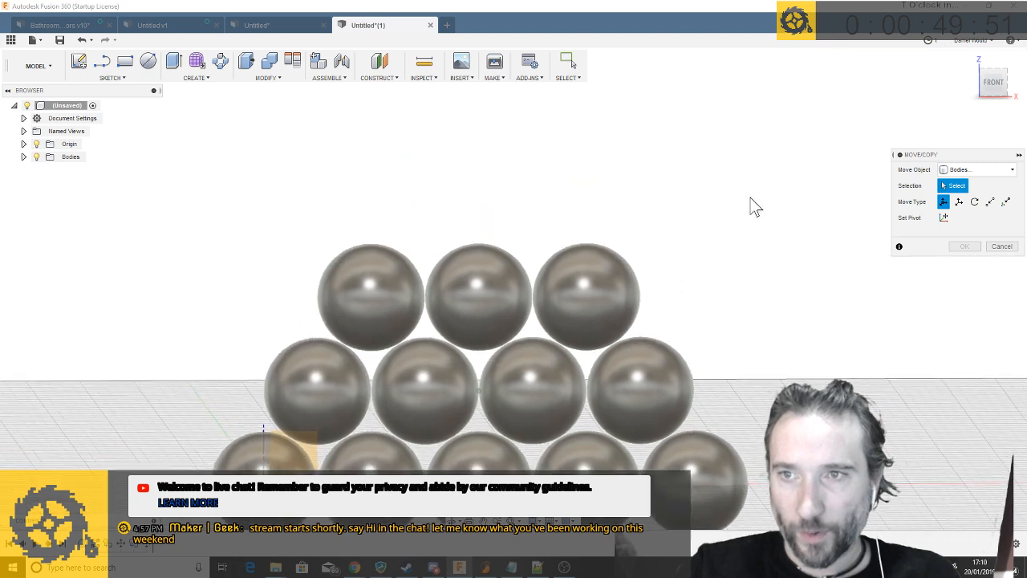
click(386, 324)
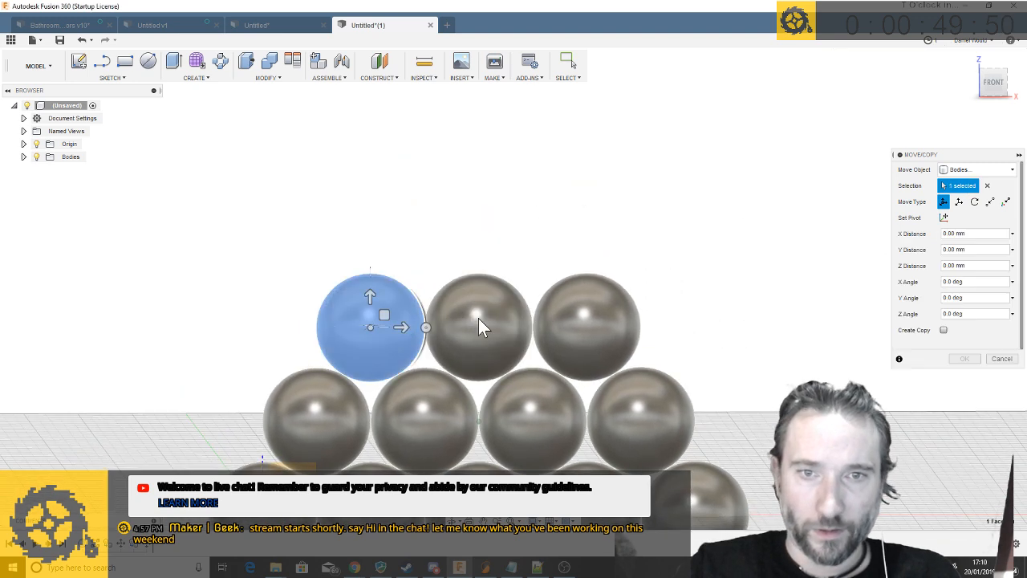
click(473, 327)
mouse_move(370, 303)
mouse_down()
mouse_move(371, 236)
mouse_move(368, 297)
mouse_up()
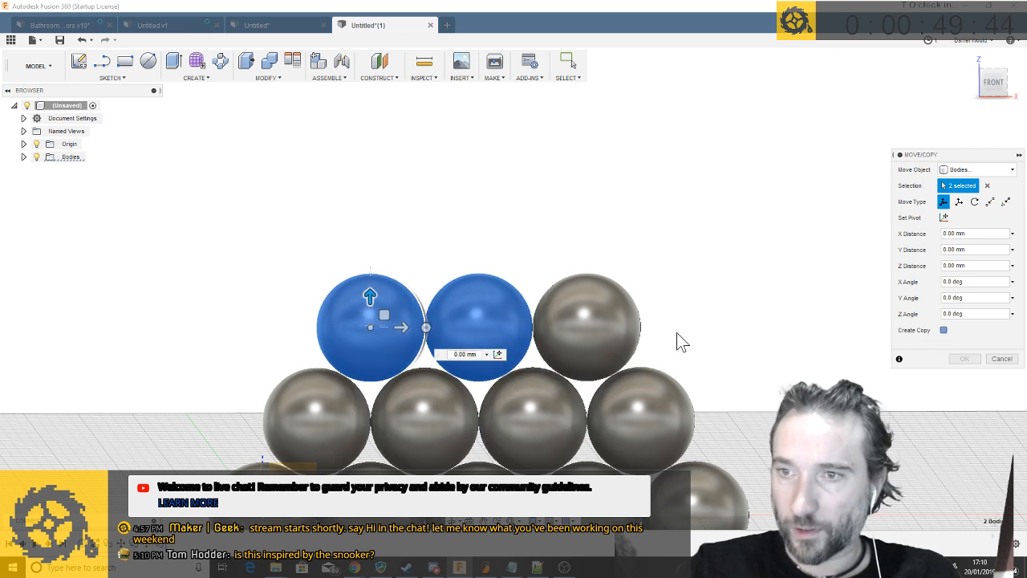
drag(371, 297, 371, 233)
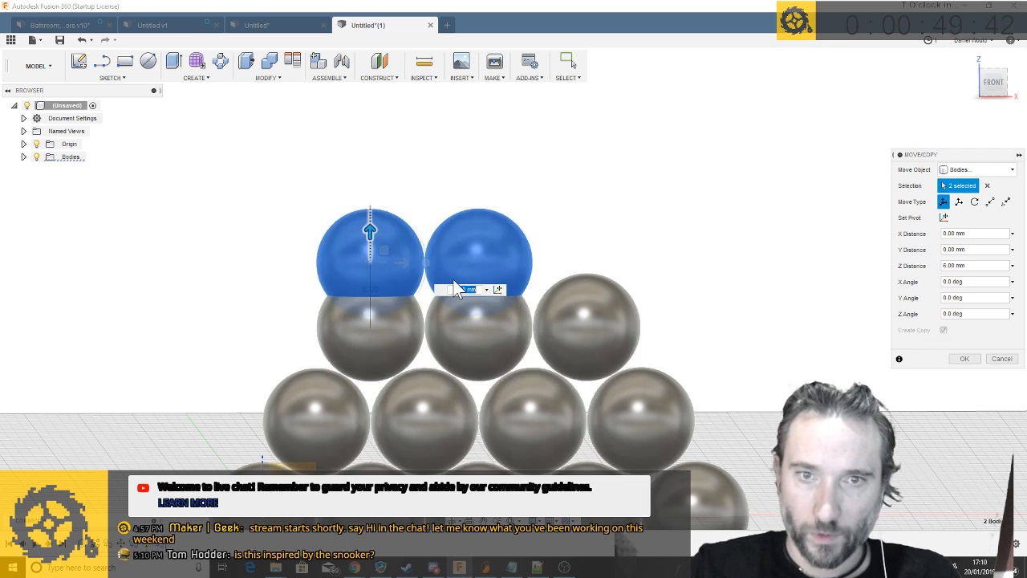
drag(427, 263, 445, 267)
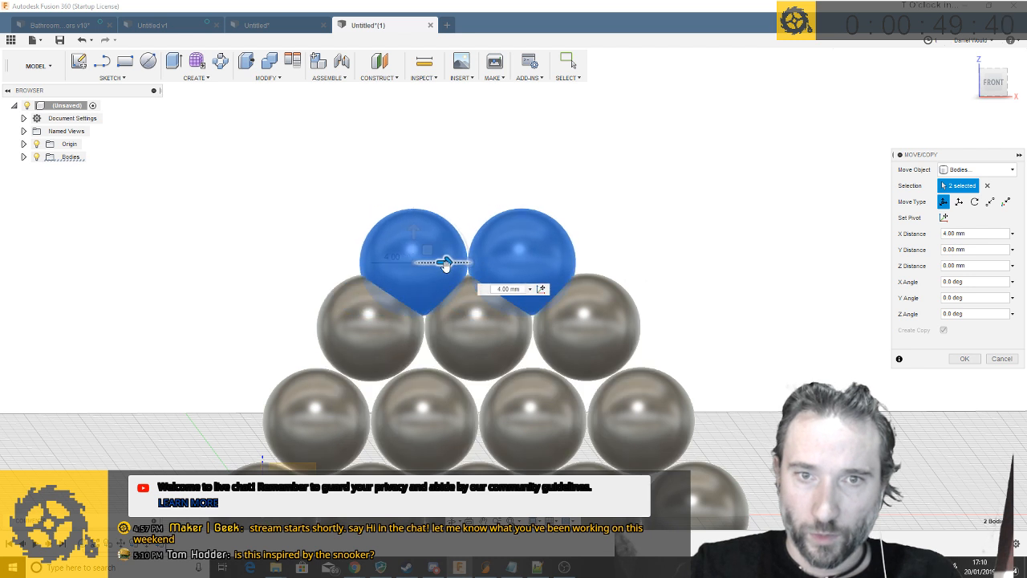
drag(416, 226, 419, 204)
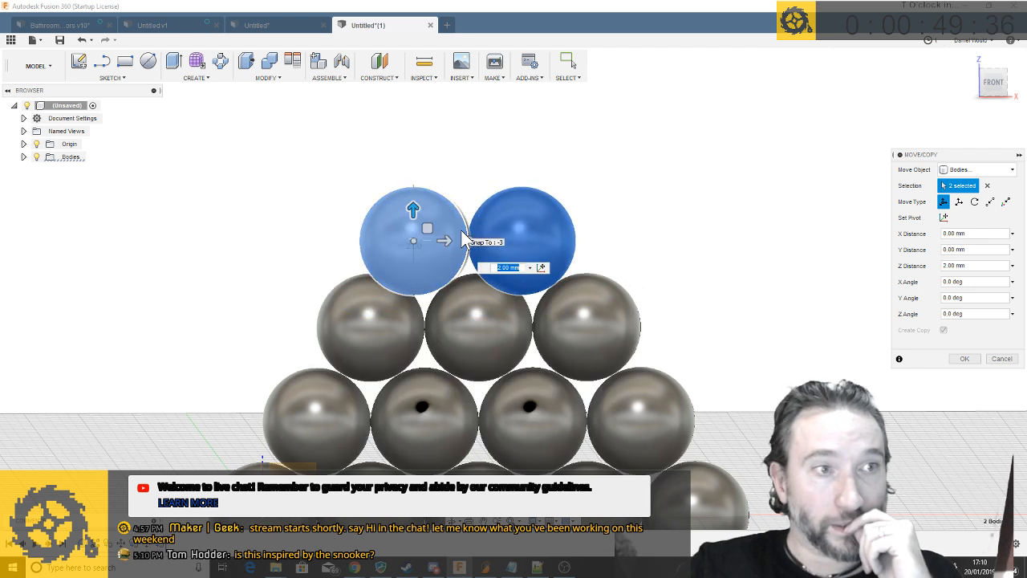
drag(462, 240, 431, 199)
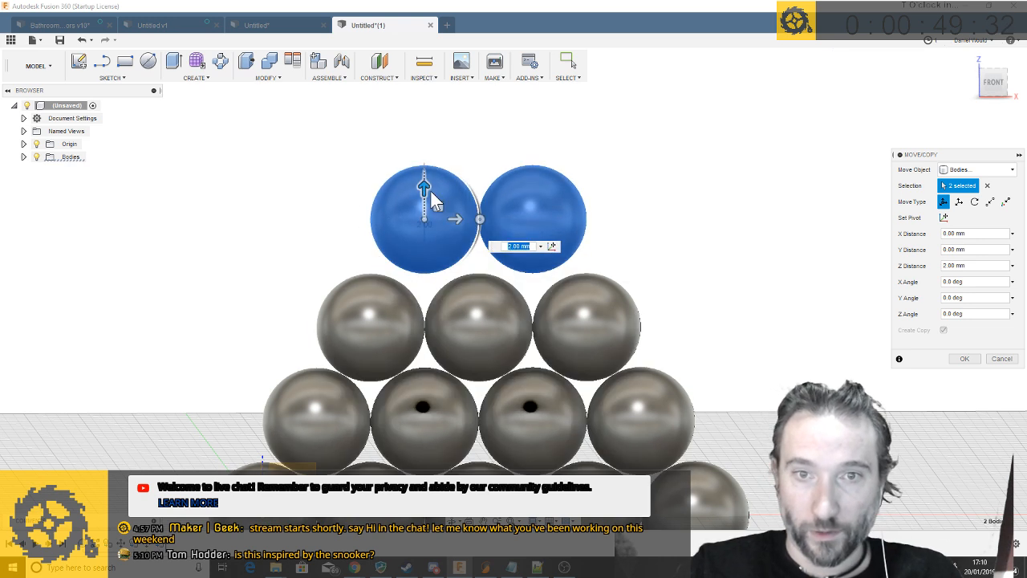
Adjust the copied pair's final upward move to 0.7 mm along Z and complete the copy
scroll(431, 199, up, 5)
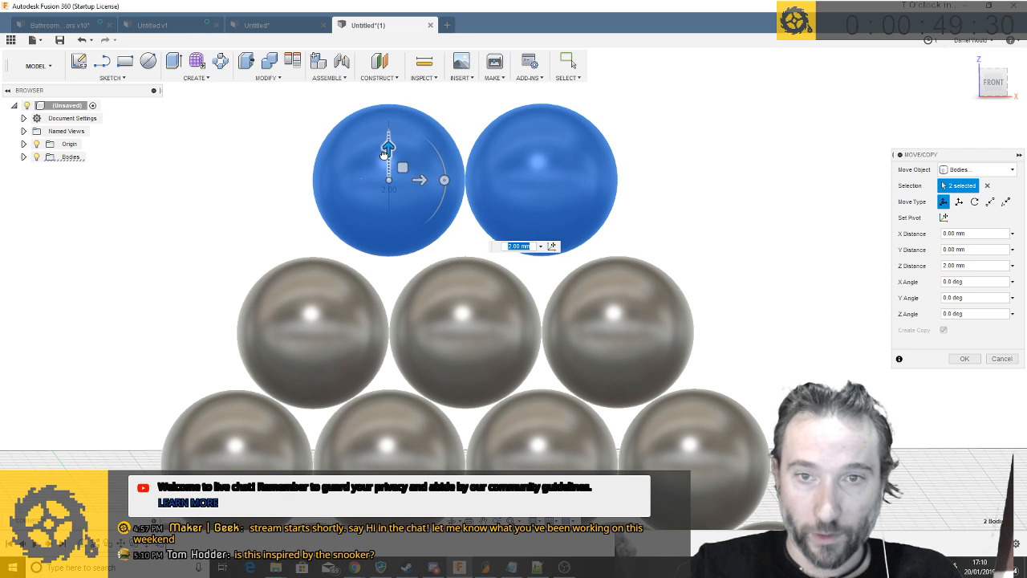
drag(385, 152, 385, 160)
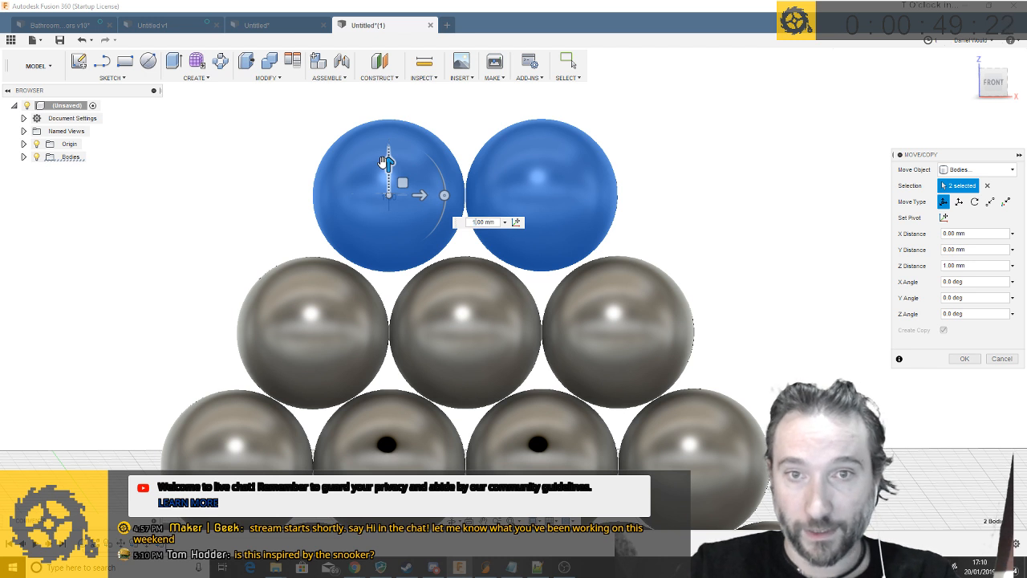
key(Right)
key(Delete)
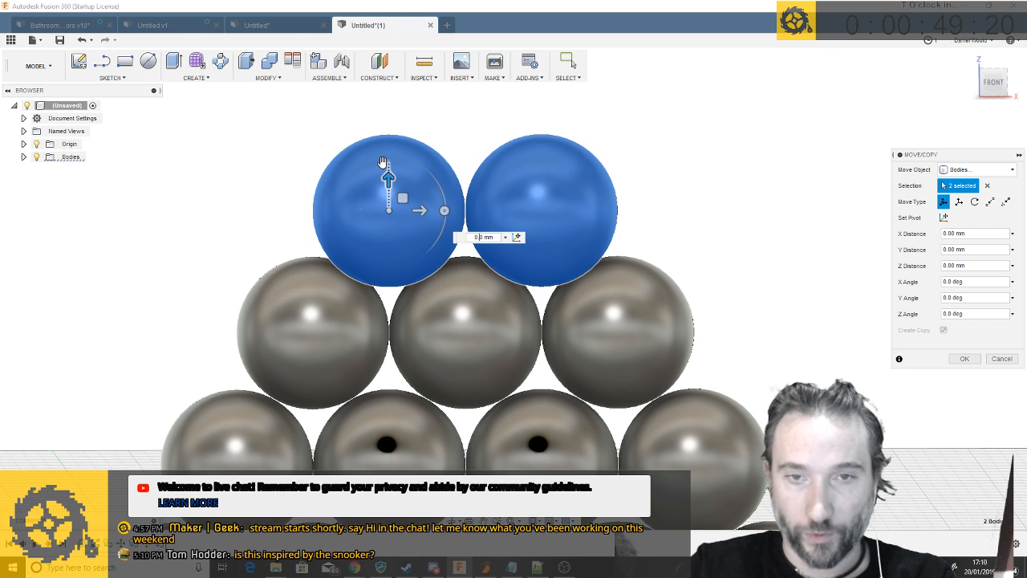
text(7)
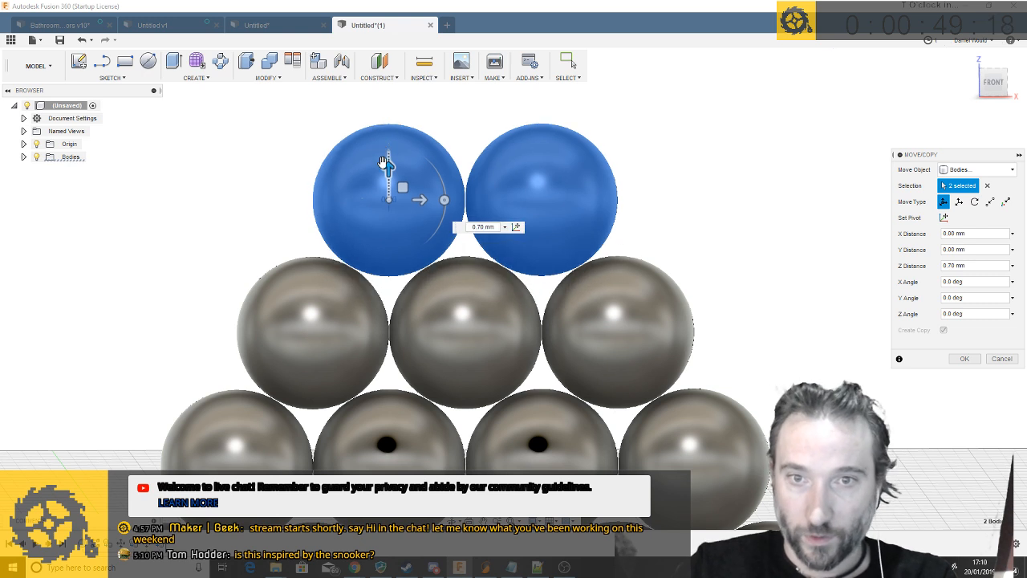
key(Return)
scroll(716, 239, down, 4)
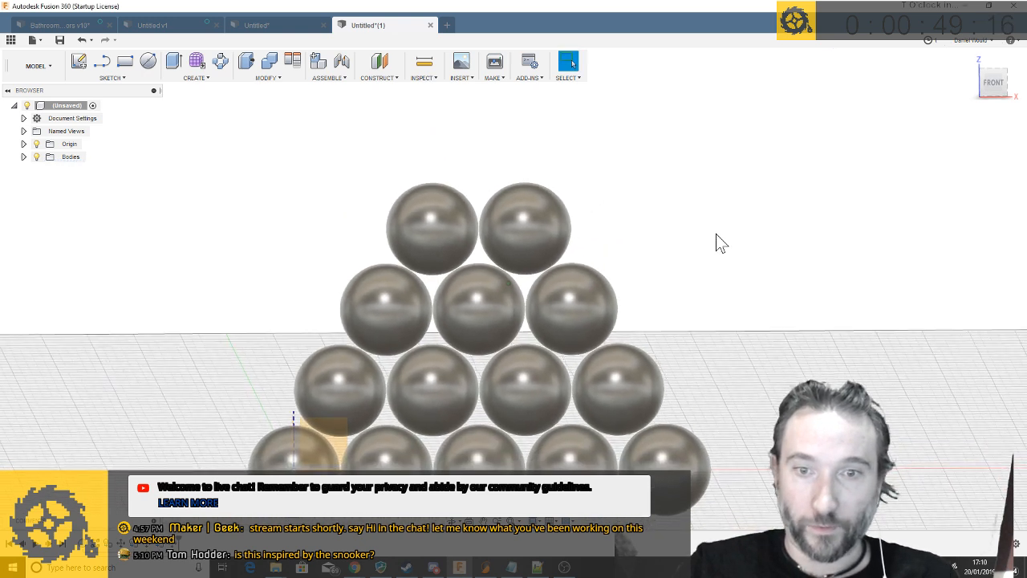
scroll(715, 233, up, 1)
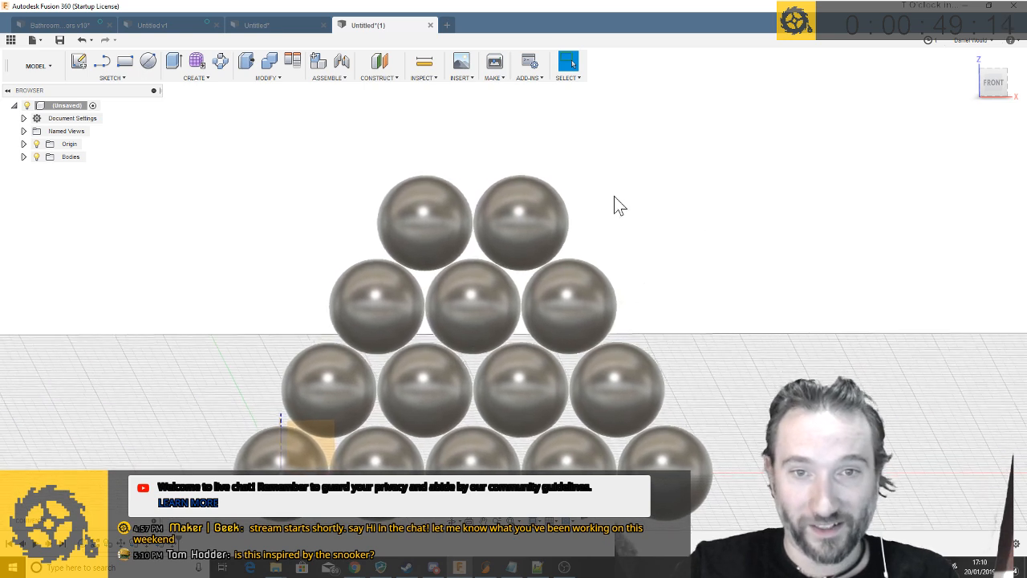
scroll(614, 196, up, 1)
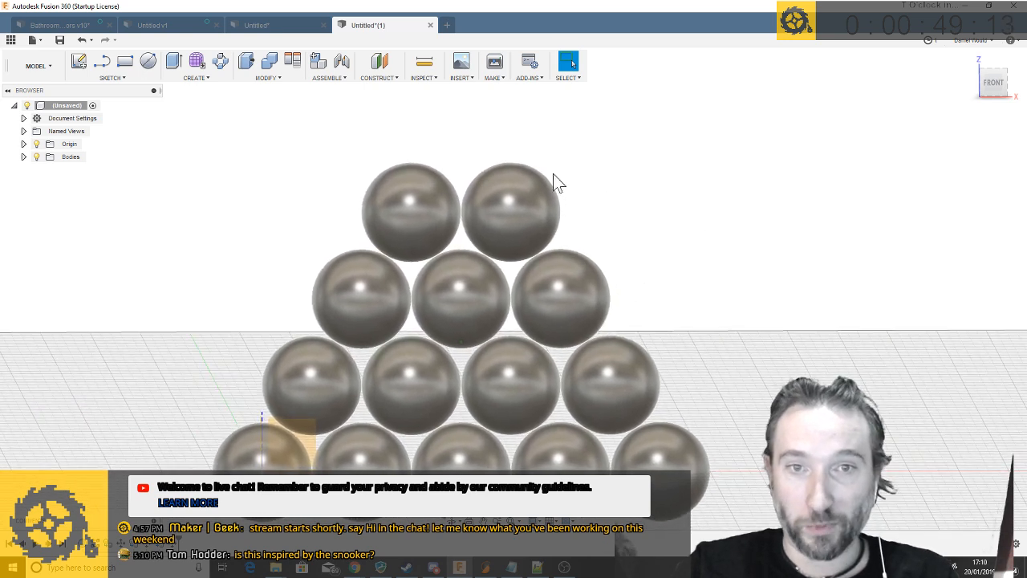
click(390, 208)
right_click(390, 208)
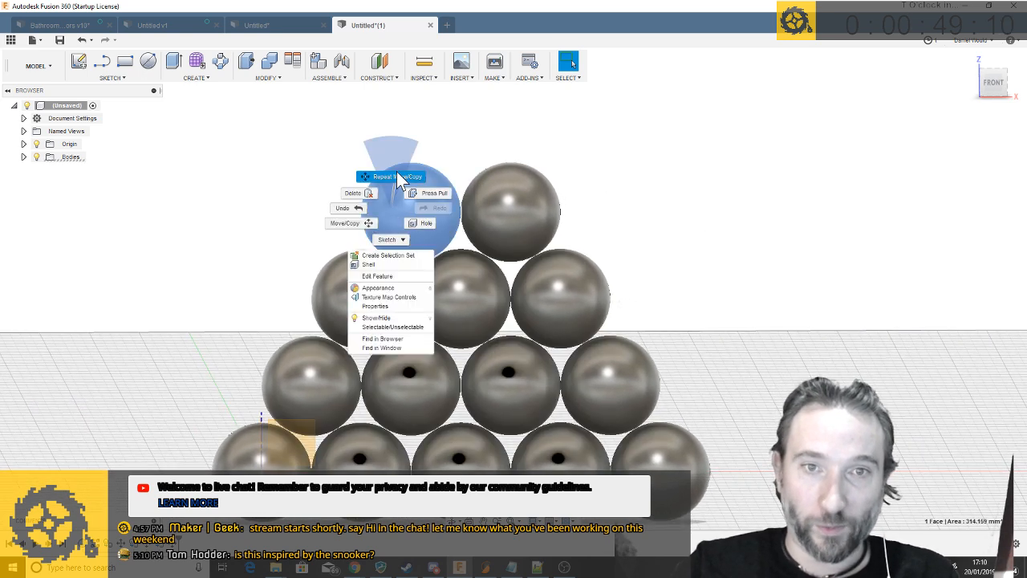
click(397, 176)
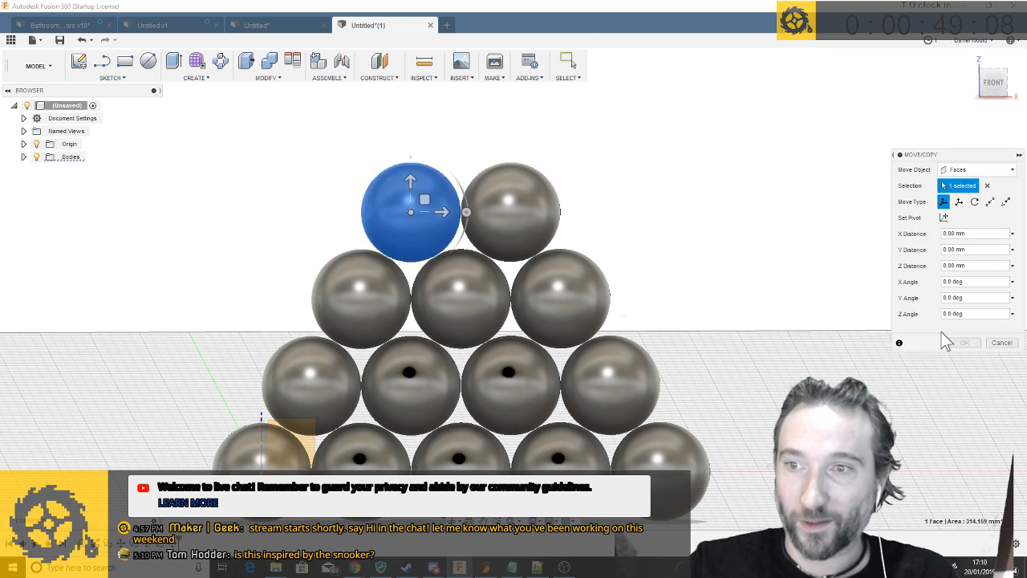
click(1001, 342)
Copy the first sphere body of the fourth row to the peak above the pair, shifted 5 mm along X
click(431, 217)
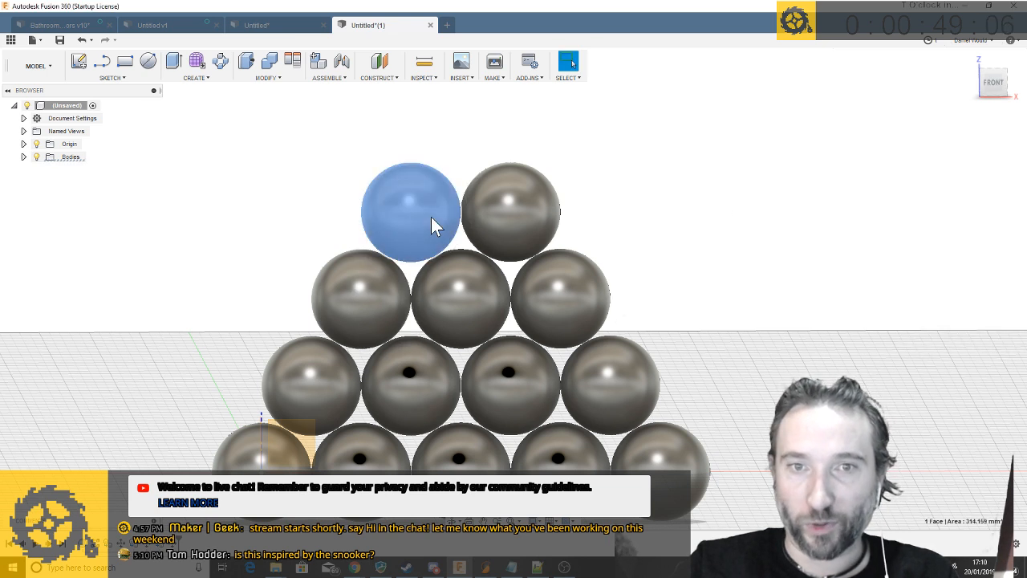
right_click(434, 221)
click(398, 241)
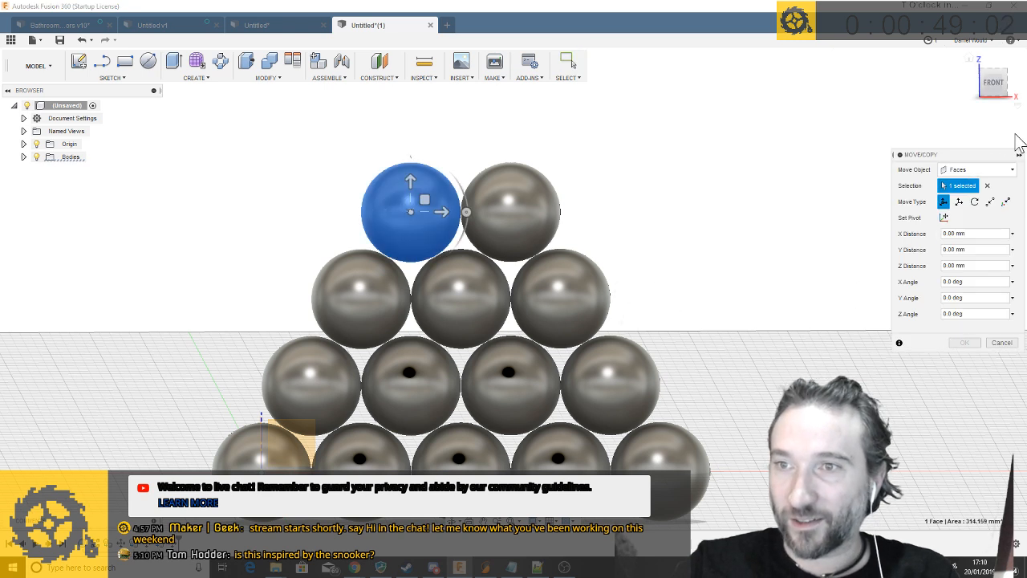
click(975, 170)
click(961, 198)
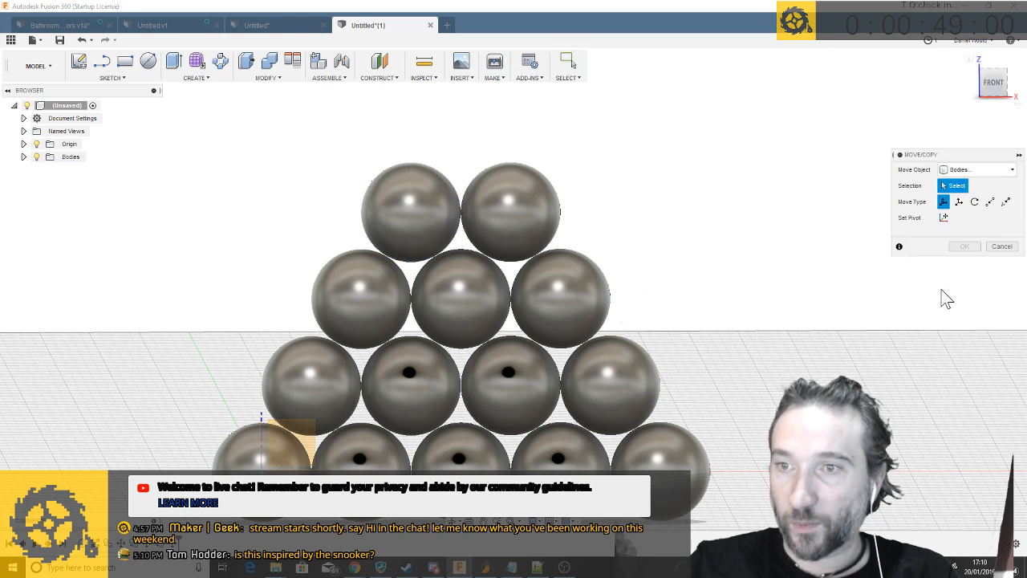
click(392, 220)
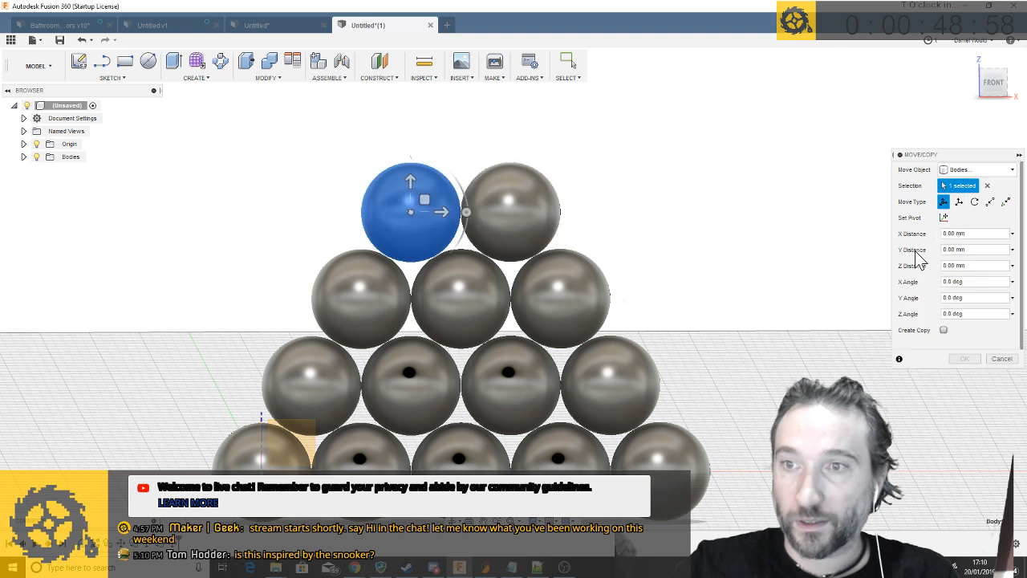
click(944, 331)
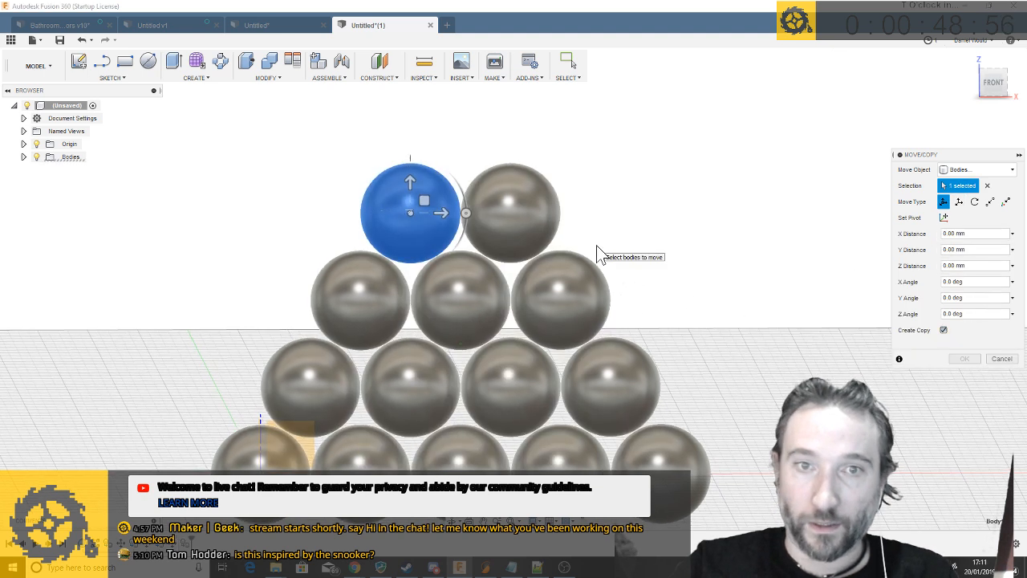
scroll(481, 253, up, 3)
drag(404, 249, 406, 165)
drag(436, 197, 487, 195)
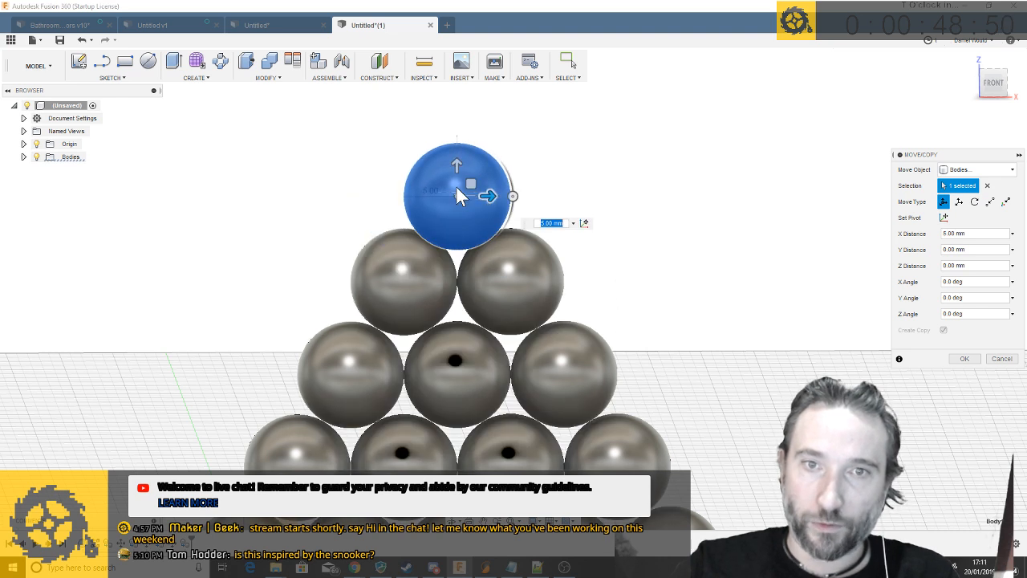
Raise the copied peak sphere slightly along Z so it rests on the pair below, and complete the copy
drag(455, 156, 455, 150)
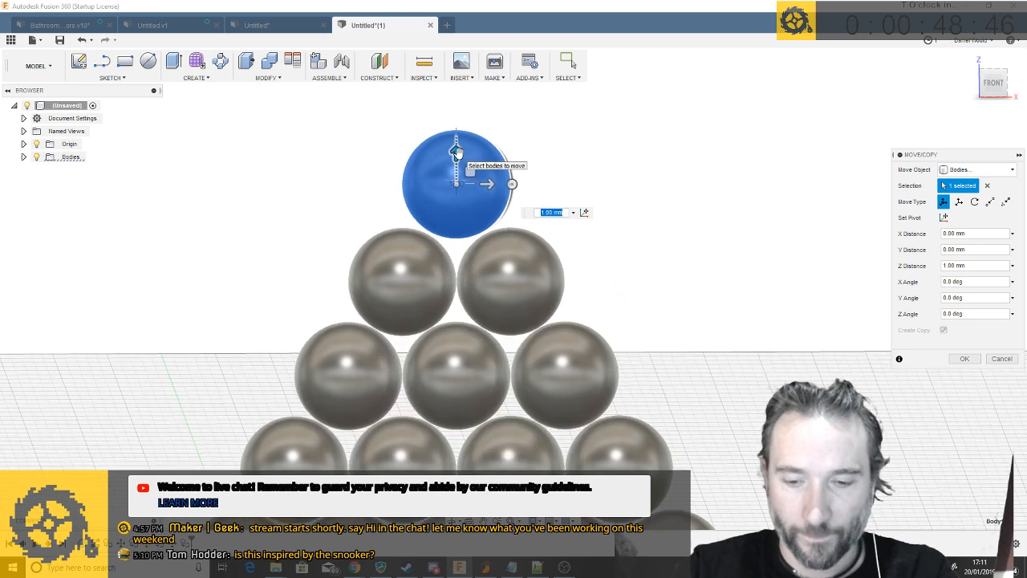
text(0.5)
key(Return)
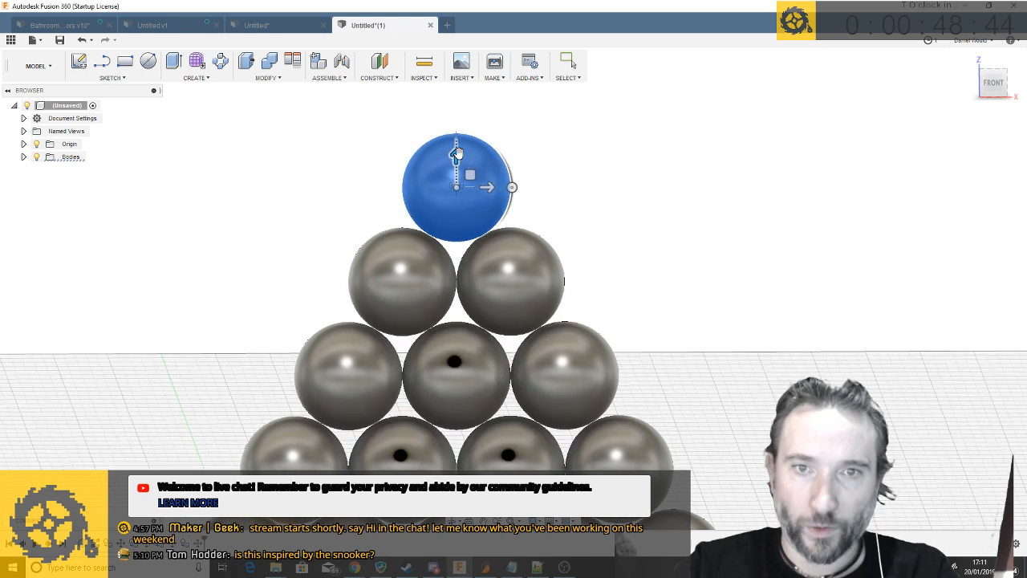
Save the finished five-row sphere triangle as a design named PoolTrophy
scroll(730, 297, down, 10)
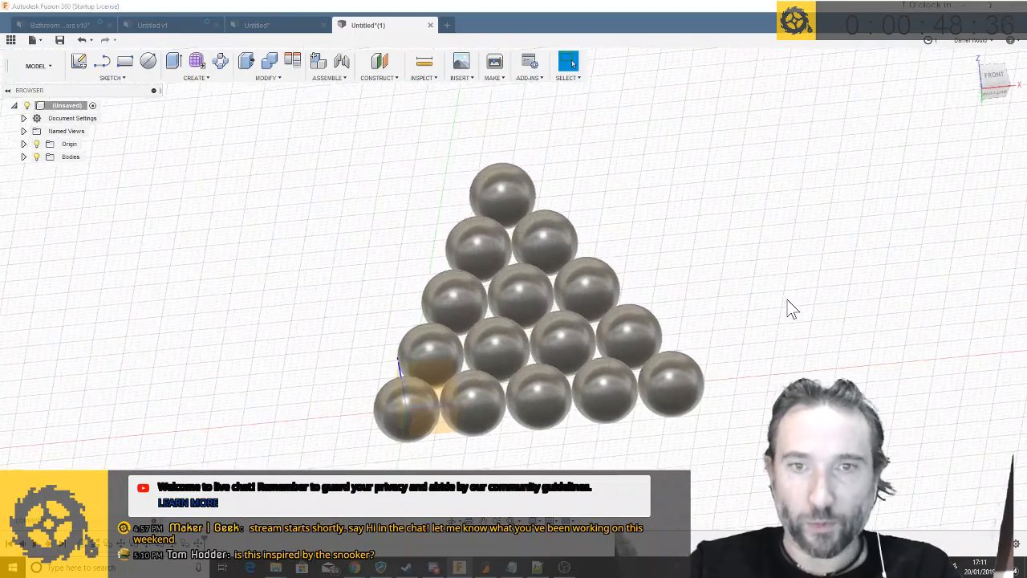
key(ctrl+s)
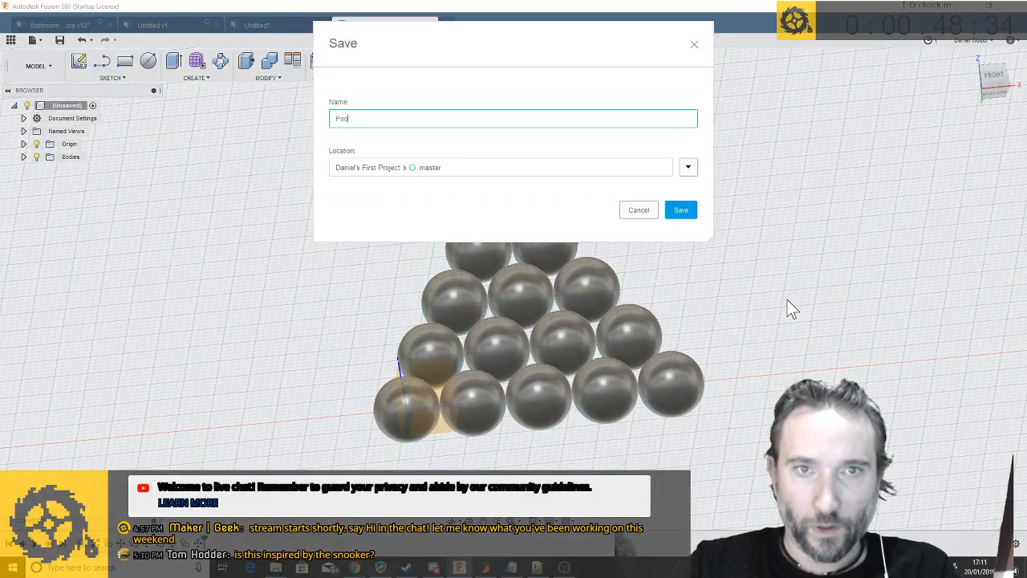
text(PoolTrophy)
key(Return)
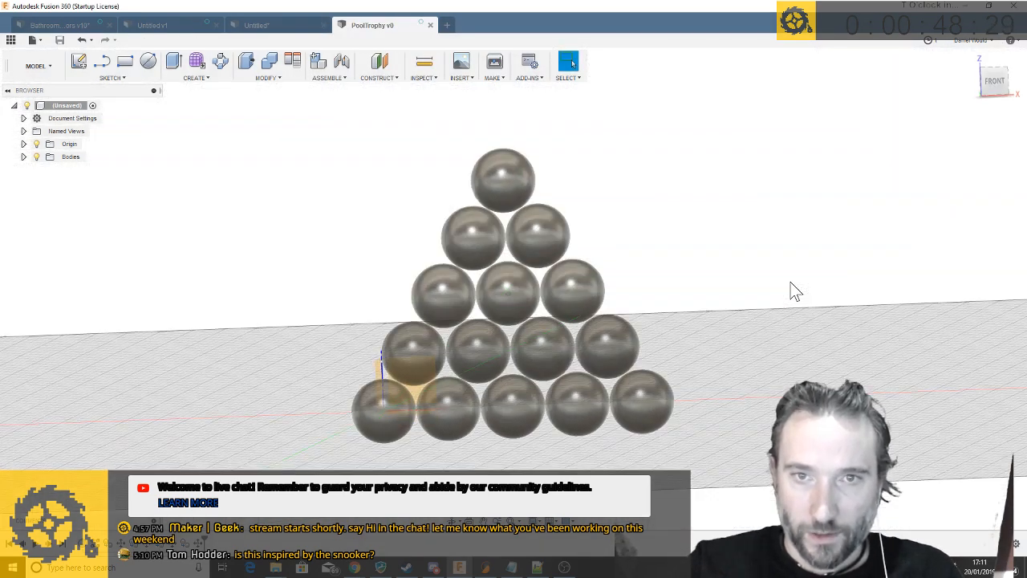
Face the front view and start a sketch on the front XZ plane through the sphere centres
click(995, 82)
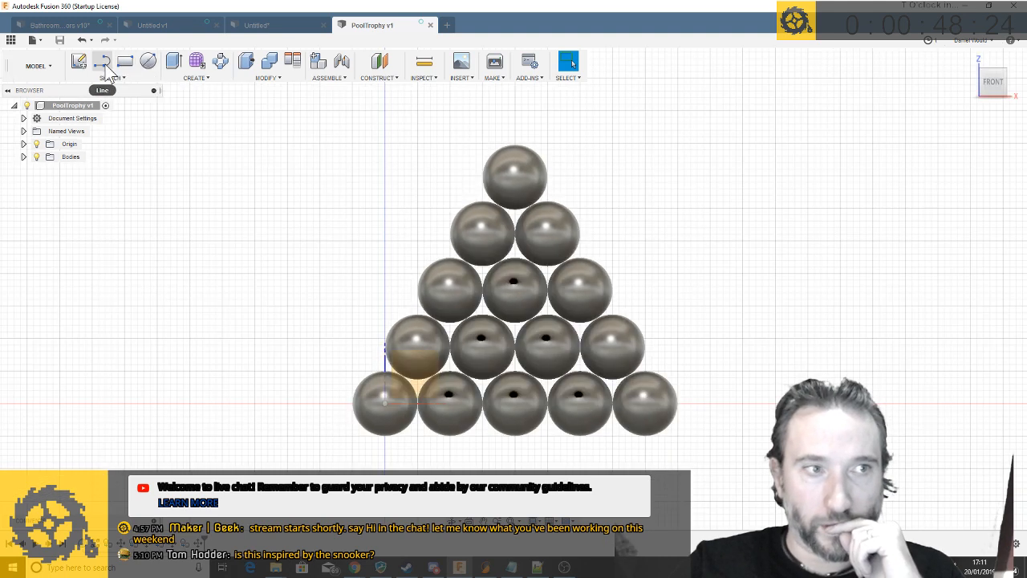
click(103, 64)
click(416, 392)
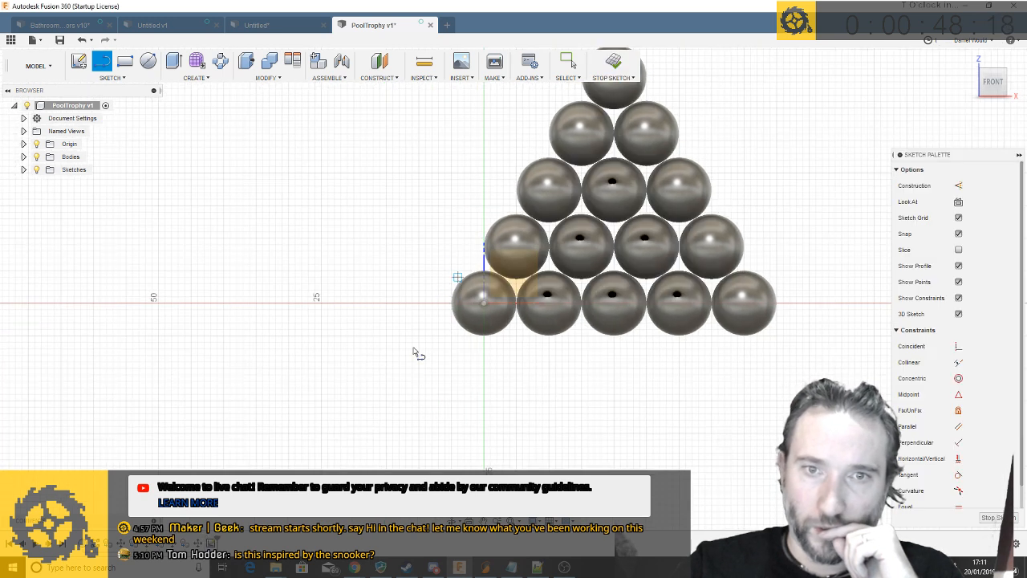
scroll(412, 351, down, 2)
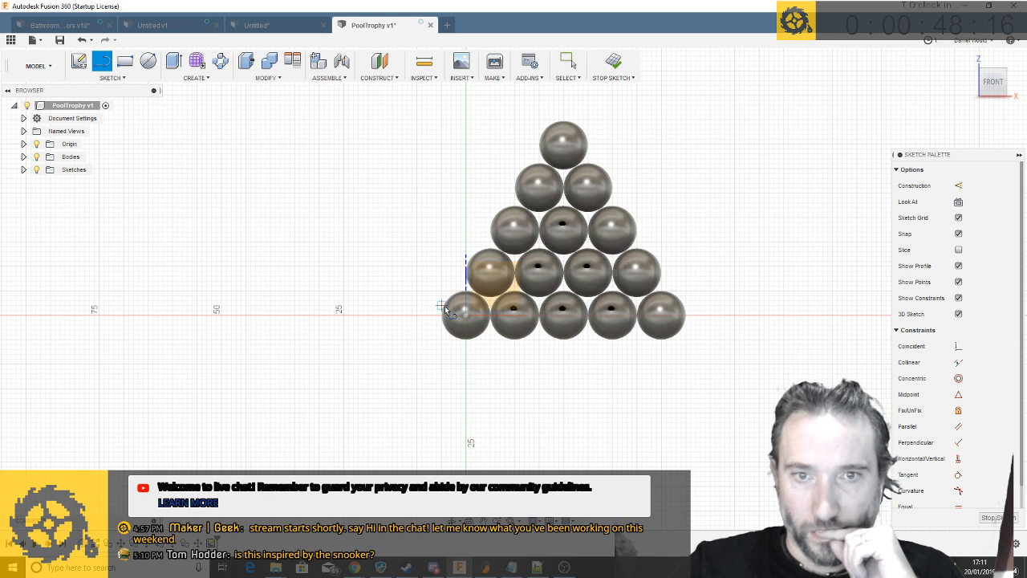
scroll(447, 303, up, 2)
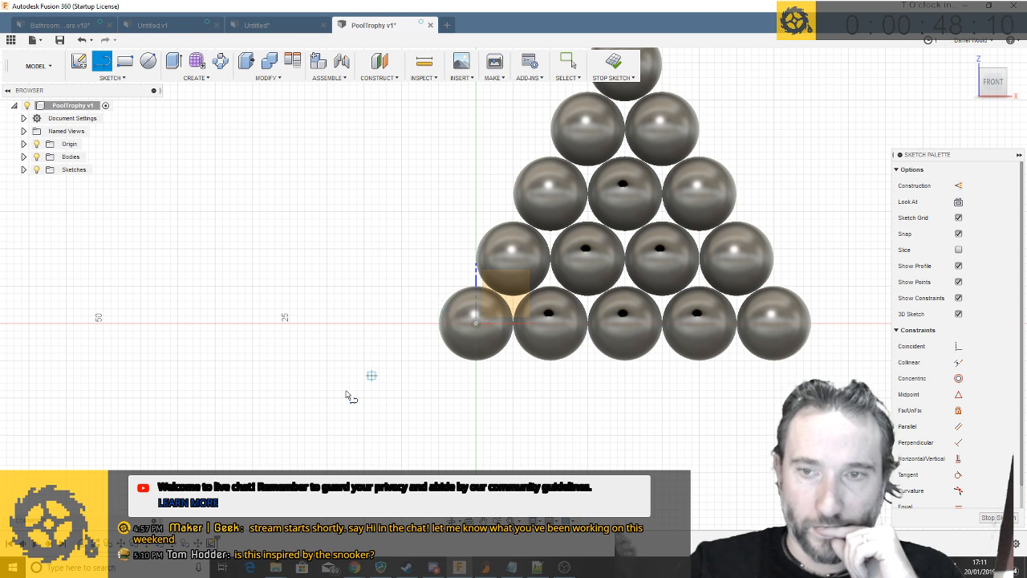
scroll(346, 395, down, 2)
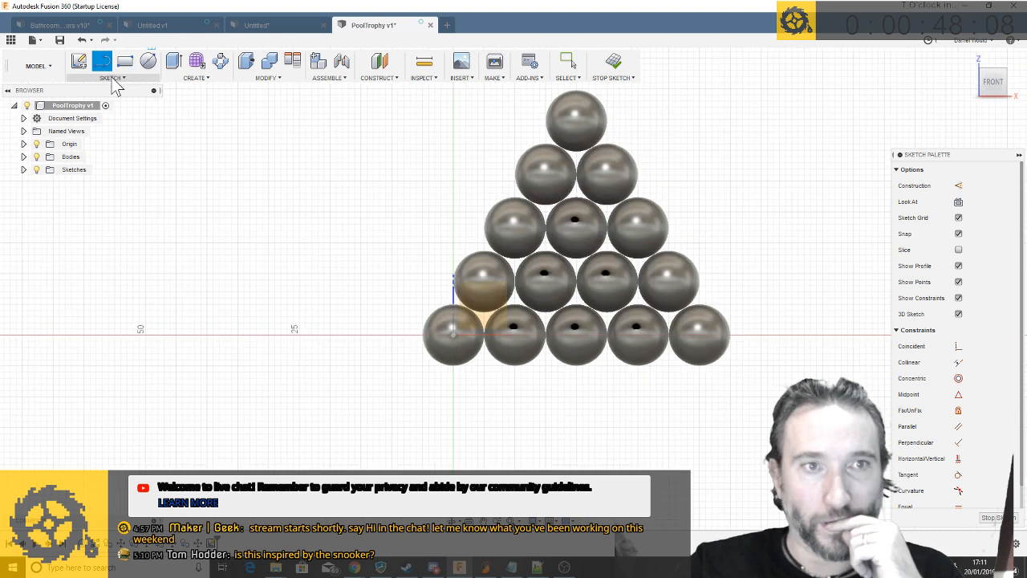
Sketch a 10.5 mm wide center-to-center slot around the bottom row, from its first sphere's centre to its last sphere's centre
click(113, 80)
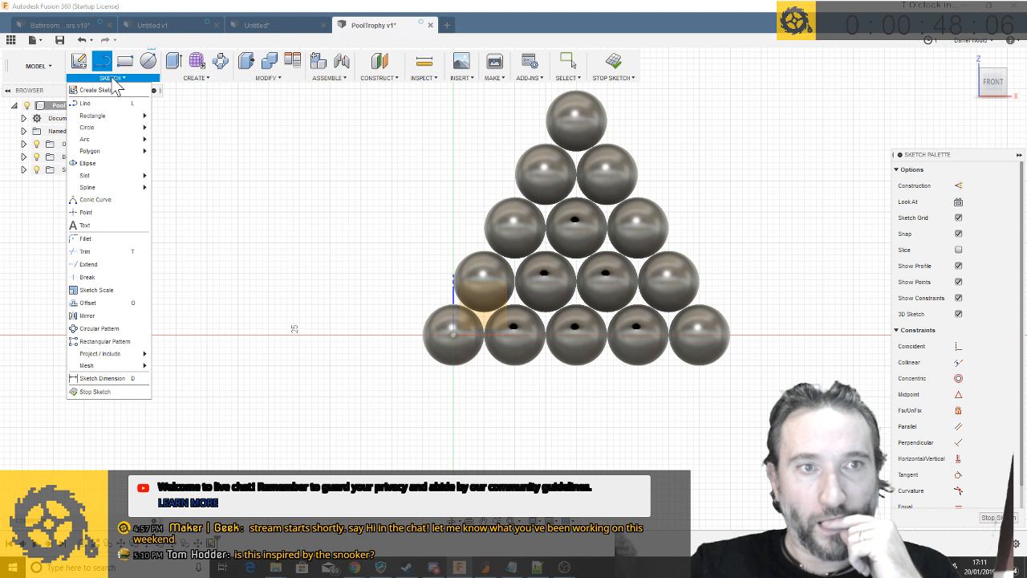
mouse_move(114, 152)
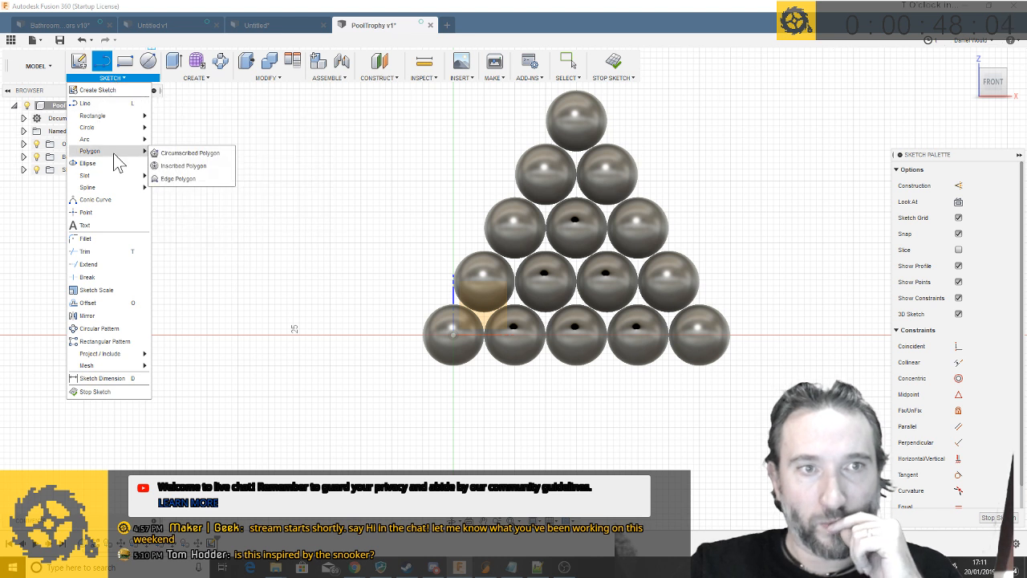
mouse_move(124, 175)
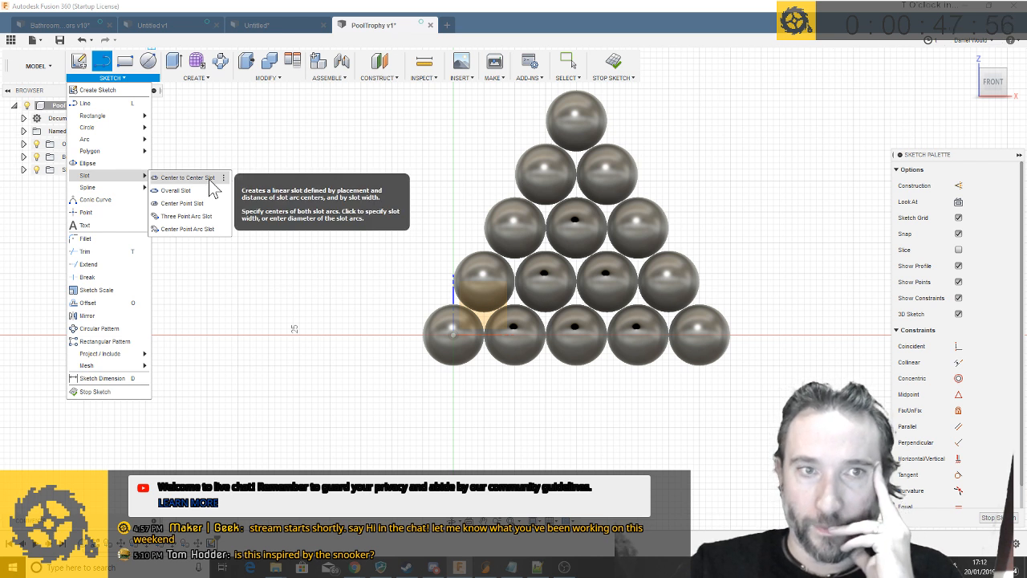
click(188, 177)
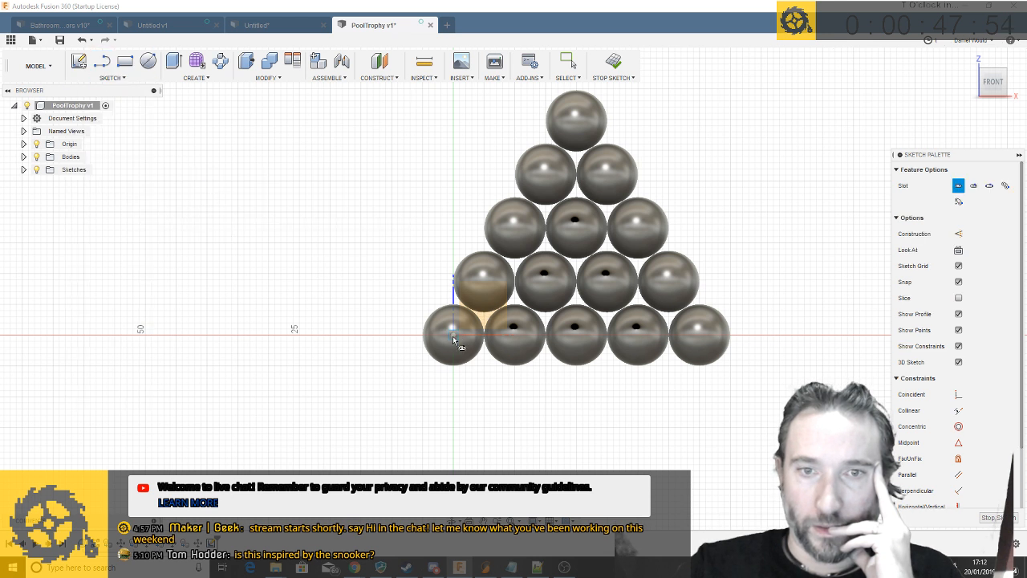
click(454, 335)
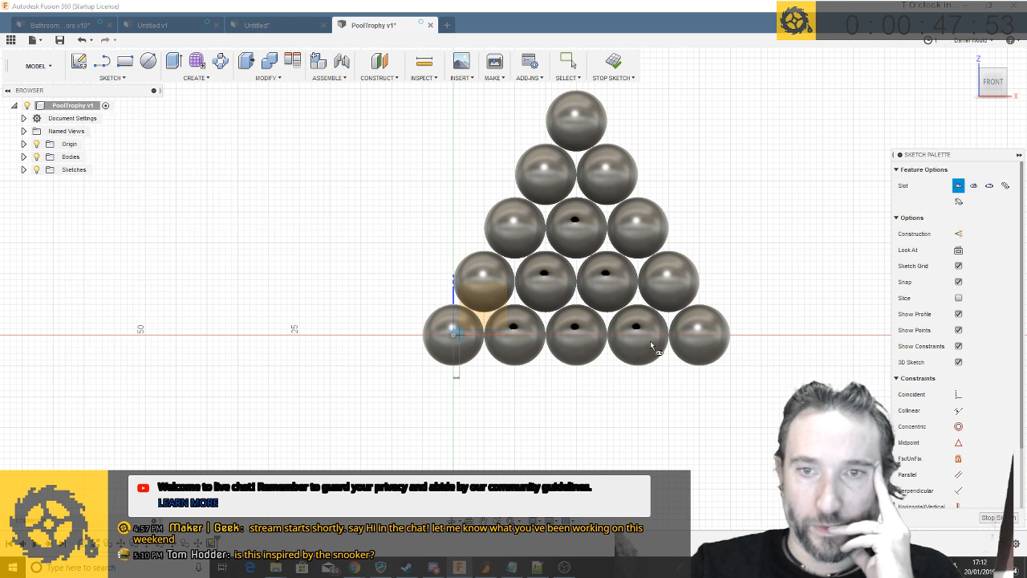
click(701, 333)
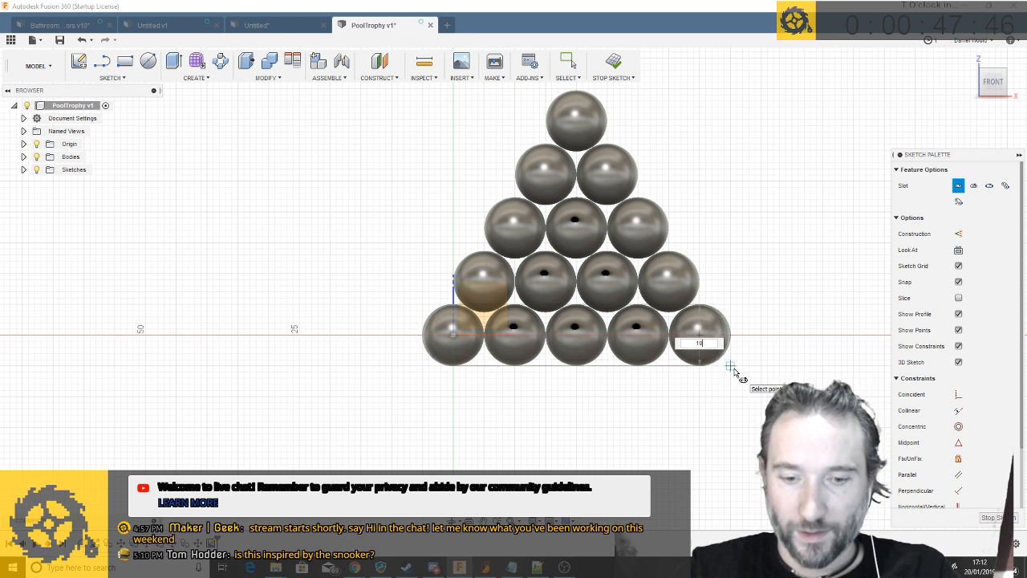
key(Return)
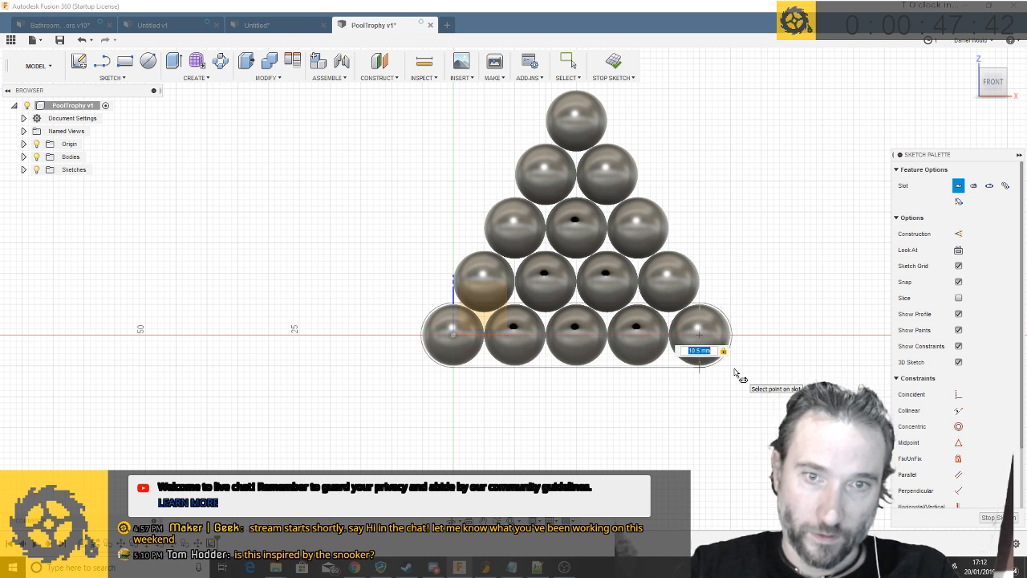
key(Return)
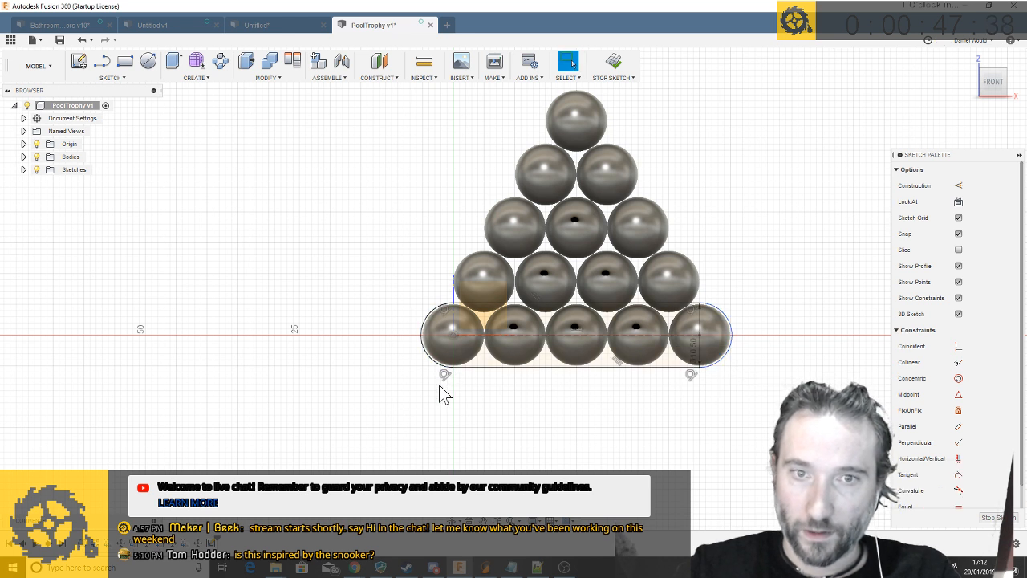
Sketch a 10.5 mm wide center-to-center slot from the bottom row's first sphere to the peak sphere
click(119, 78)
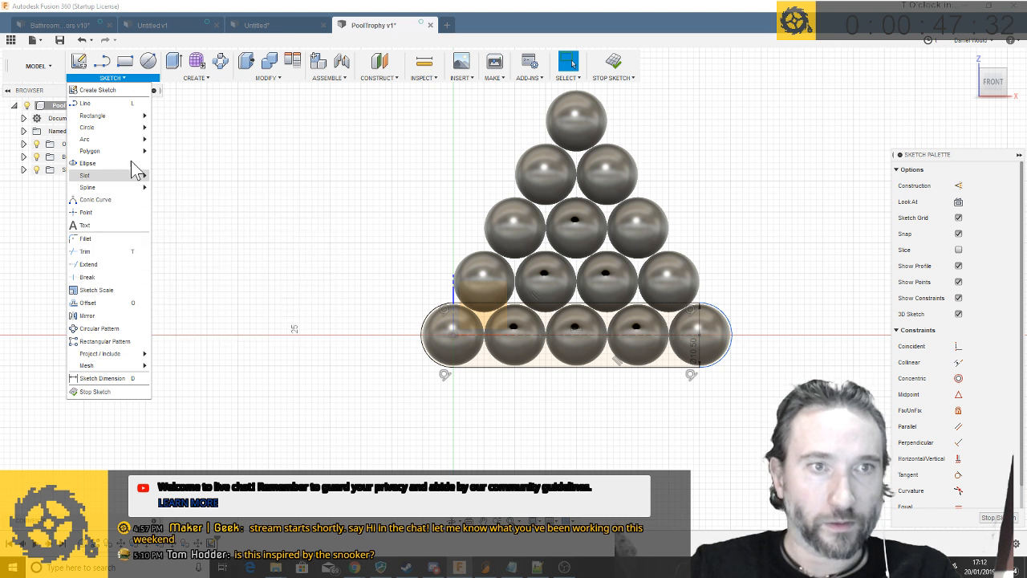
mouse_move(144, 143)
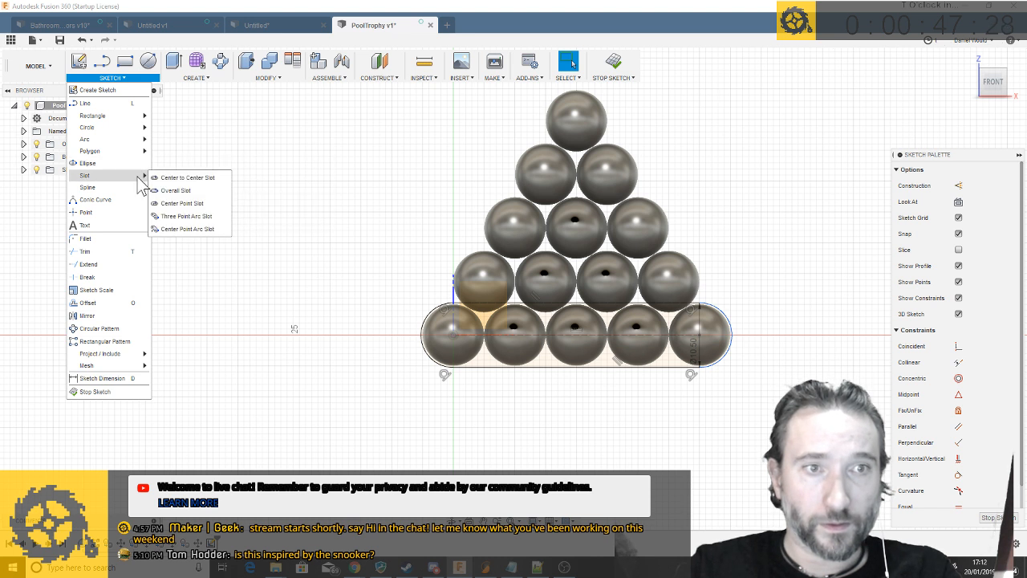
click(176, 178)
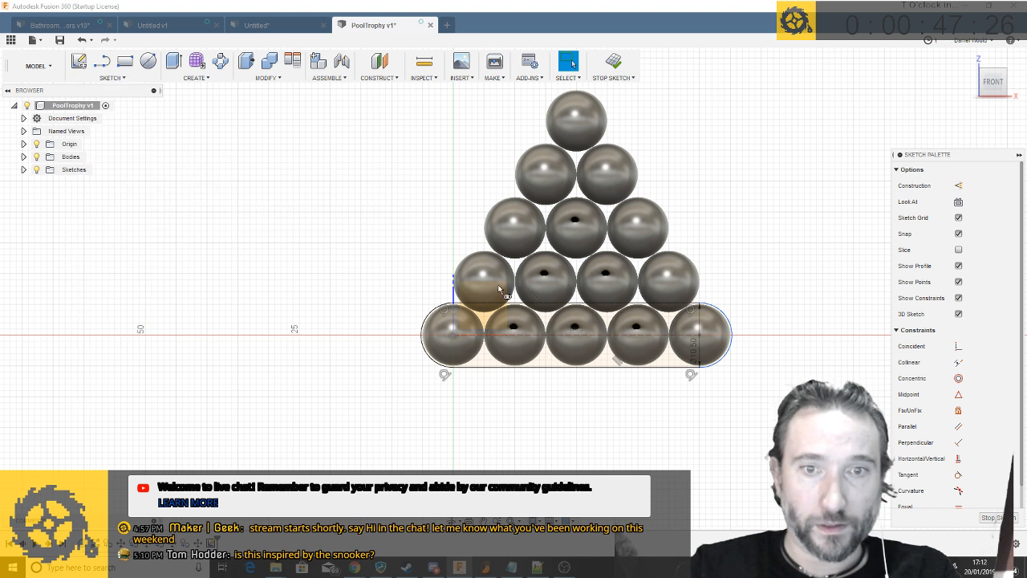
click(453, 336)
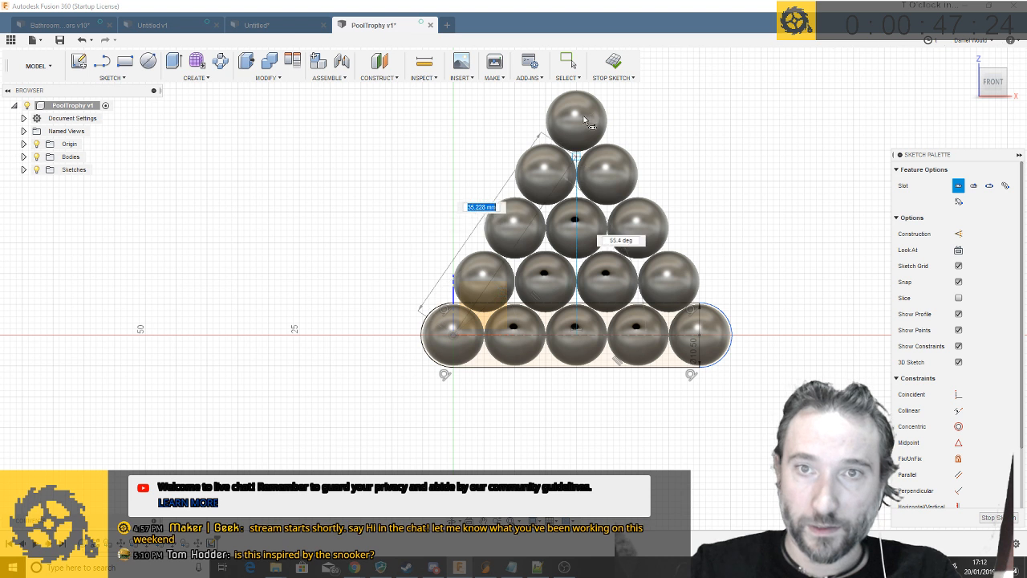
click(576, 120)
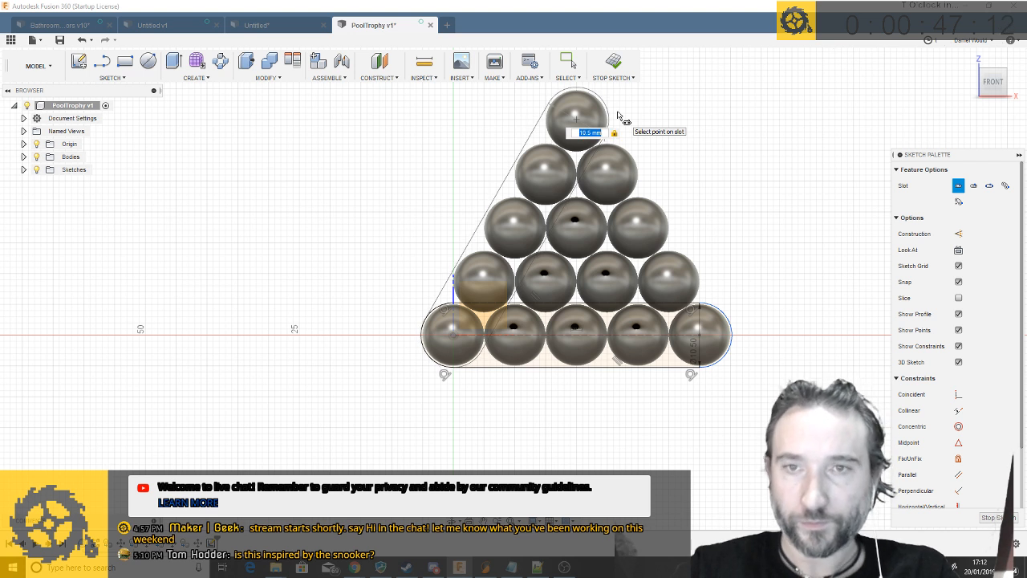
key(Return)
key(Escape)
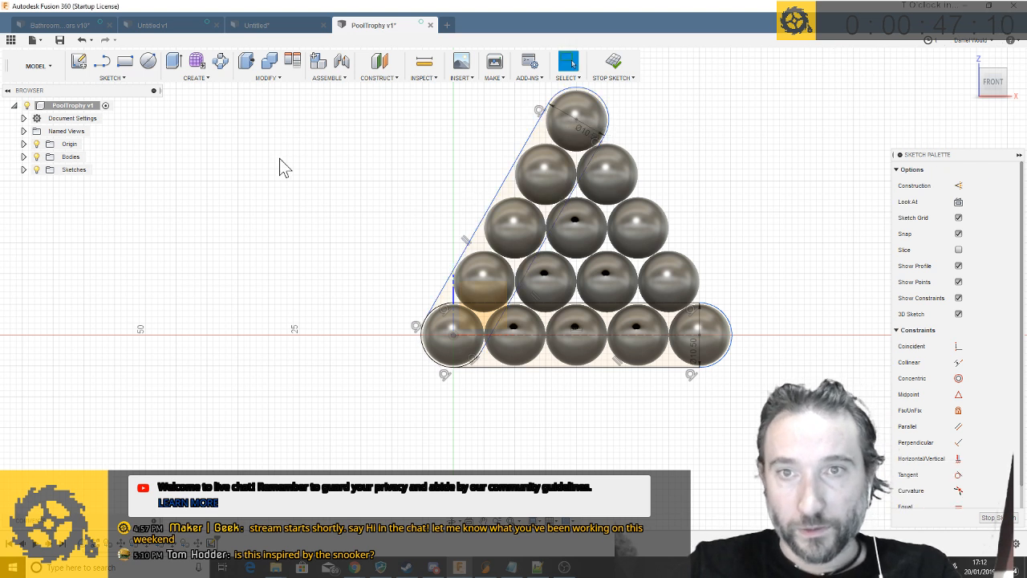
Sketch a 10.5 mm wide center-to-center slot from the peak sphere to the bottom row's last sphere
right_click(218, 211)
key(Escape)
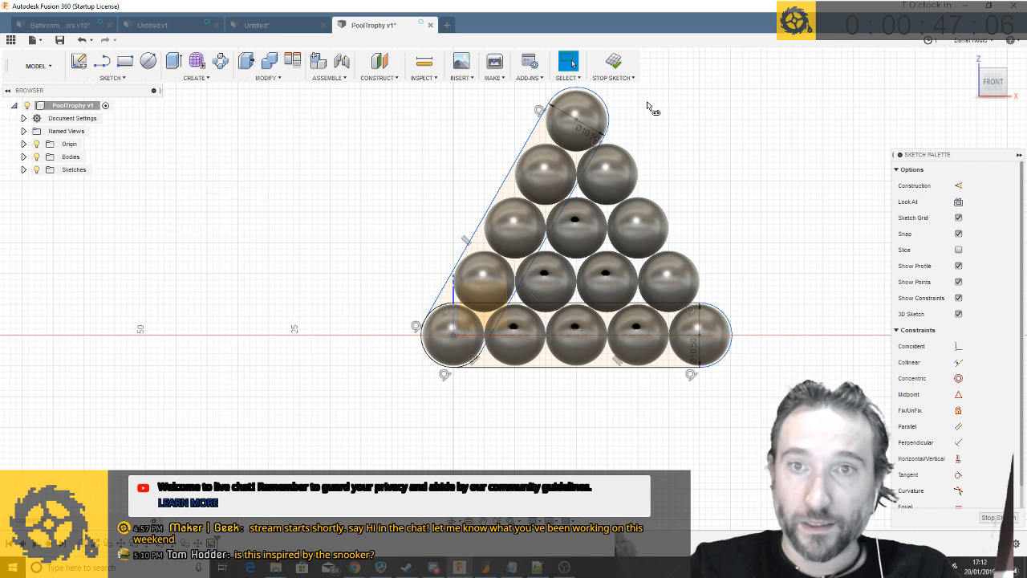
key(Return)
click(577, 120)
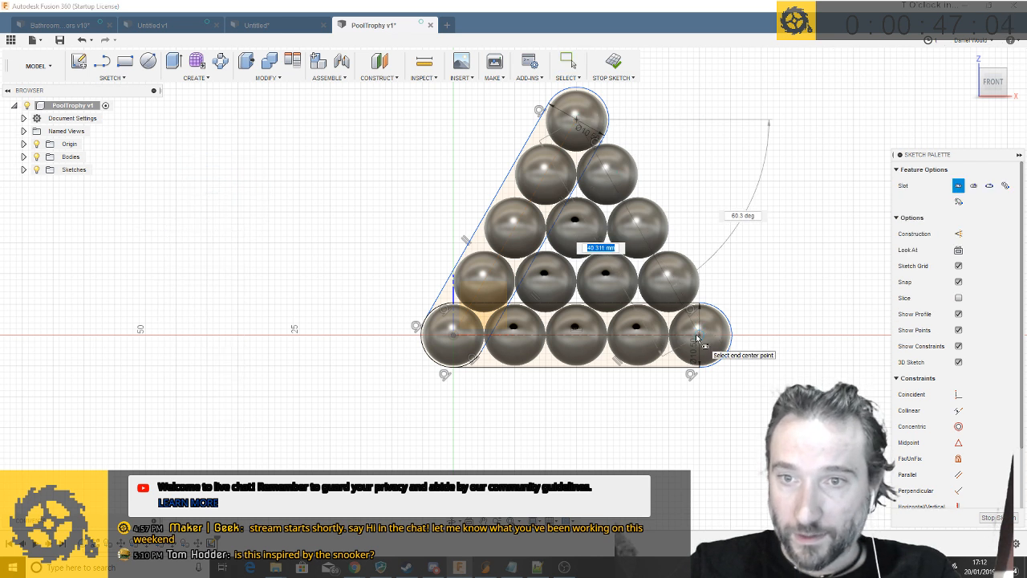
click(699, 334)
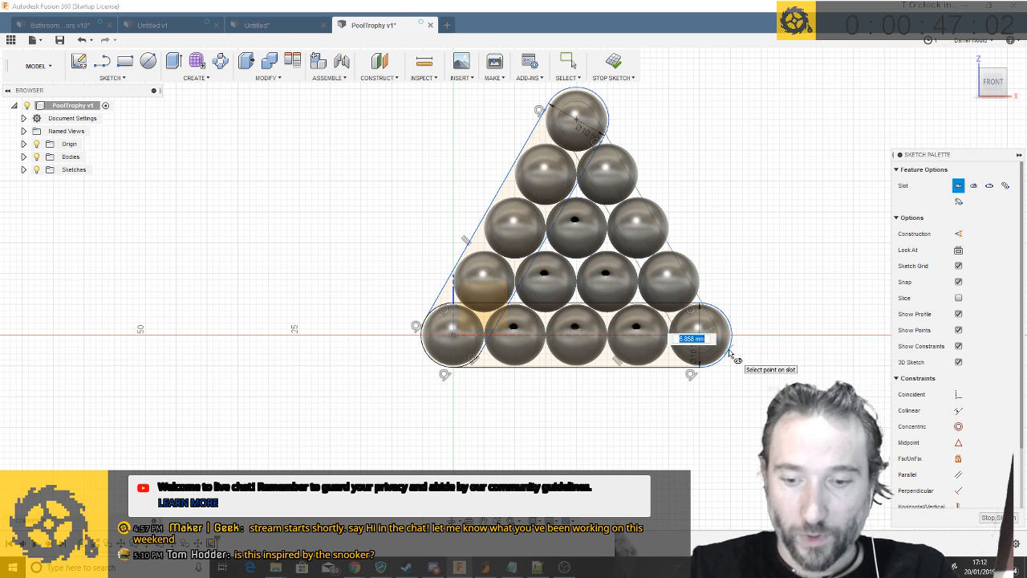
text(10.)
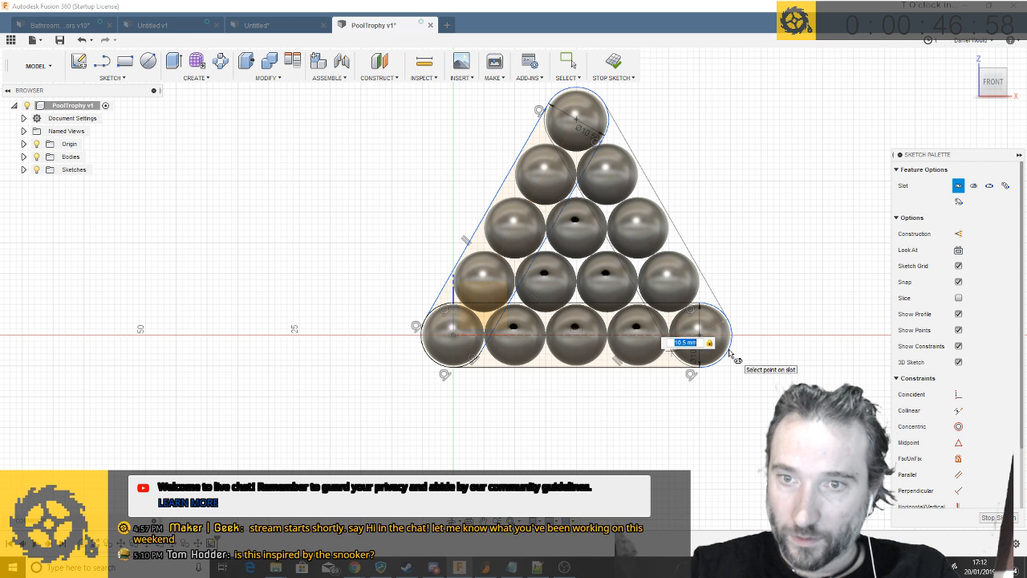
key(Return)
key(Escape)
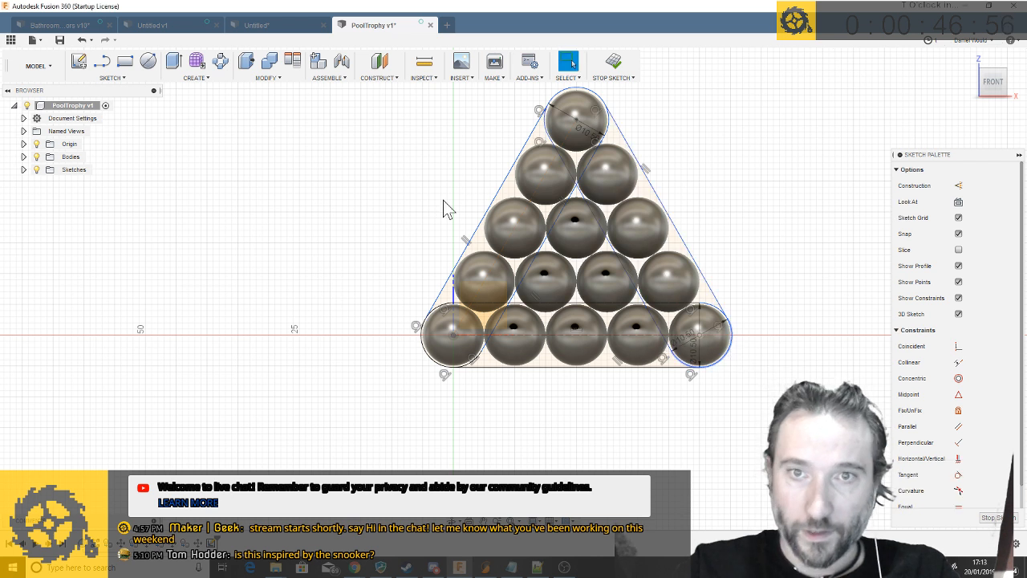
Try to offset the triangle's left-side slot outline outward by 1 mm, and undo the offset
click(124, 80)
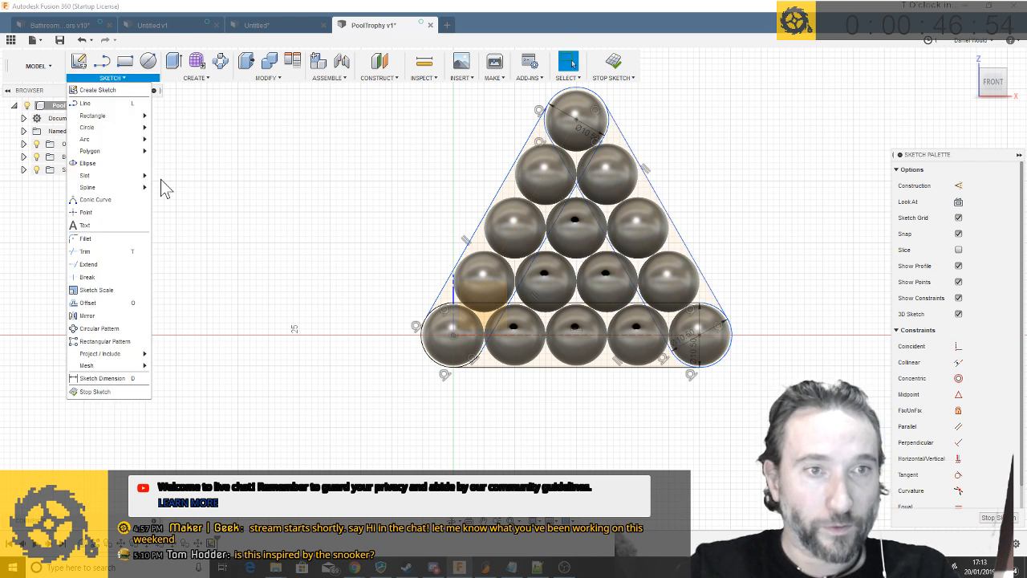
click(87, 303)
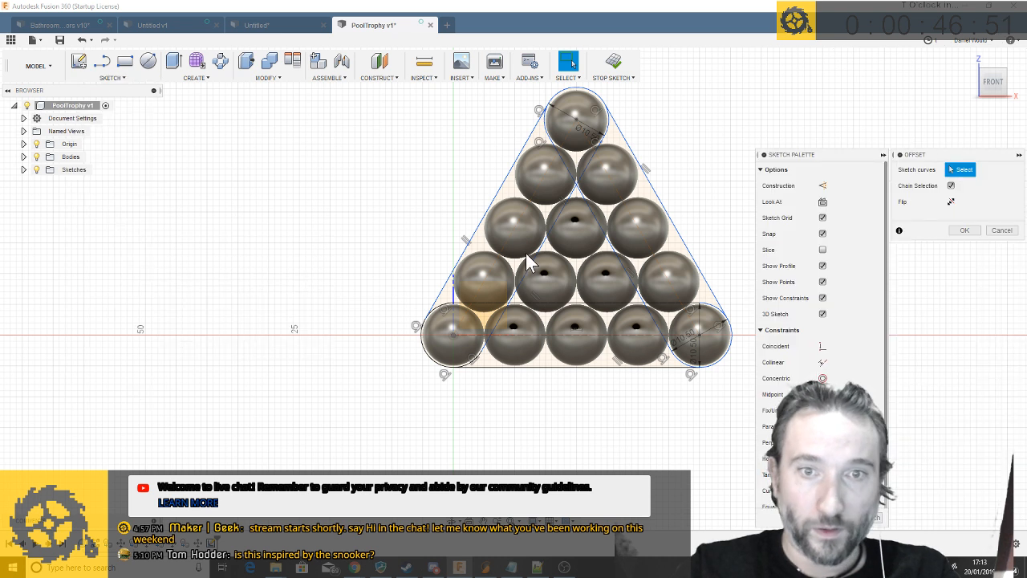
click(446, 295)
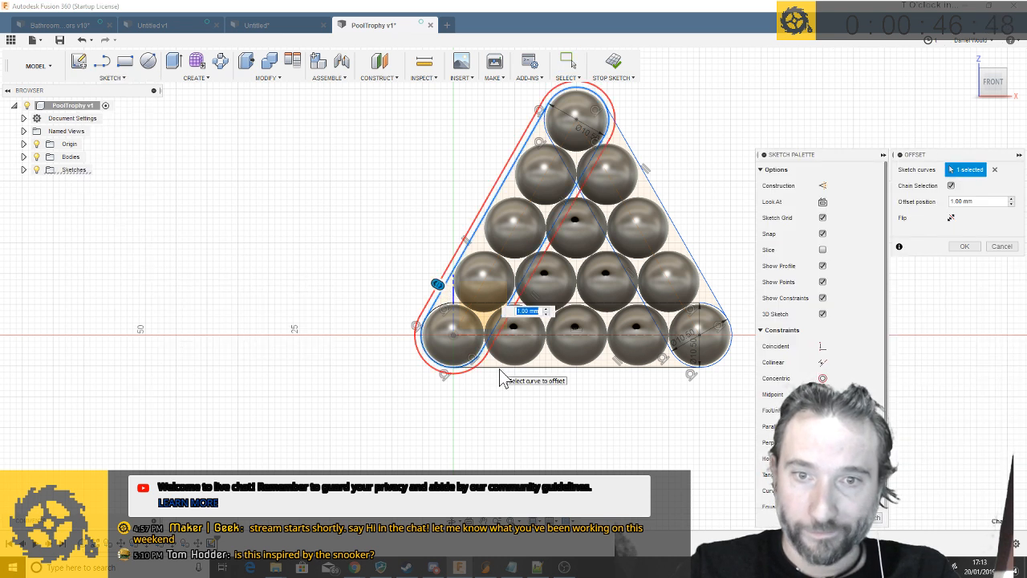
key(Return)
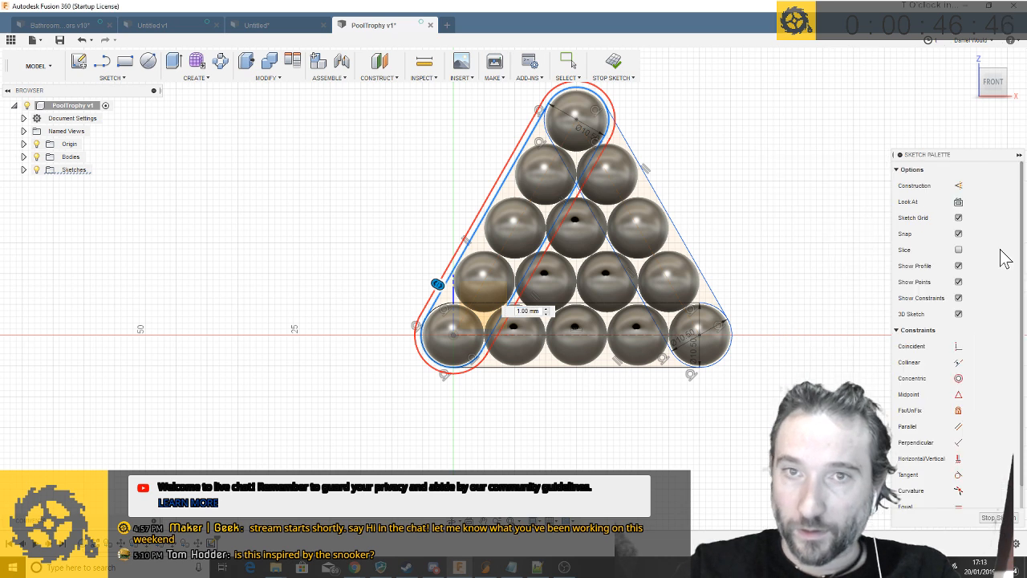
key(ctrl+z)
Break the slot arc around the bottom row's first sphere at its tangent point with the lower slot line
scroll(479, 381, up, 5)
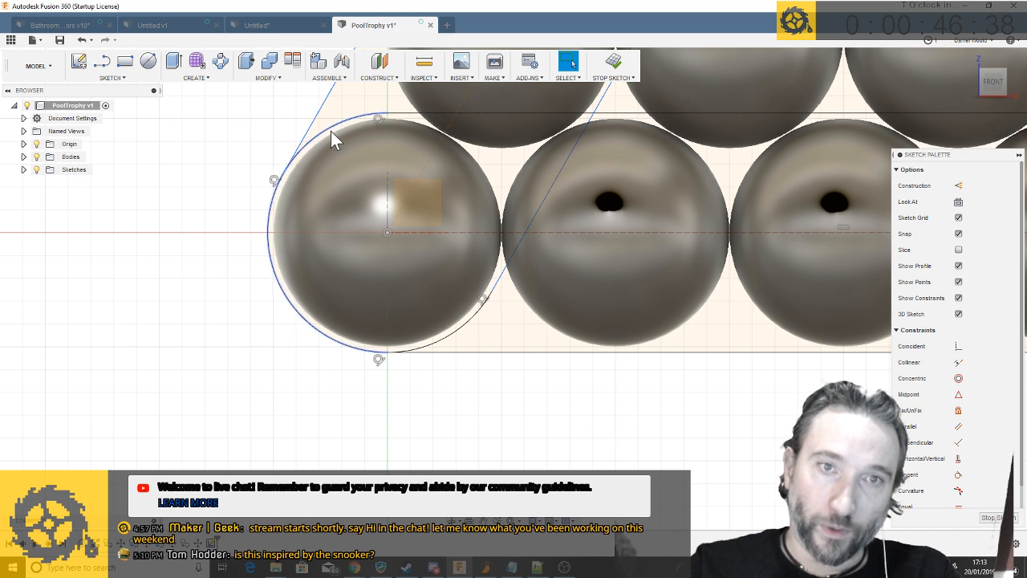
click(113, 78)
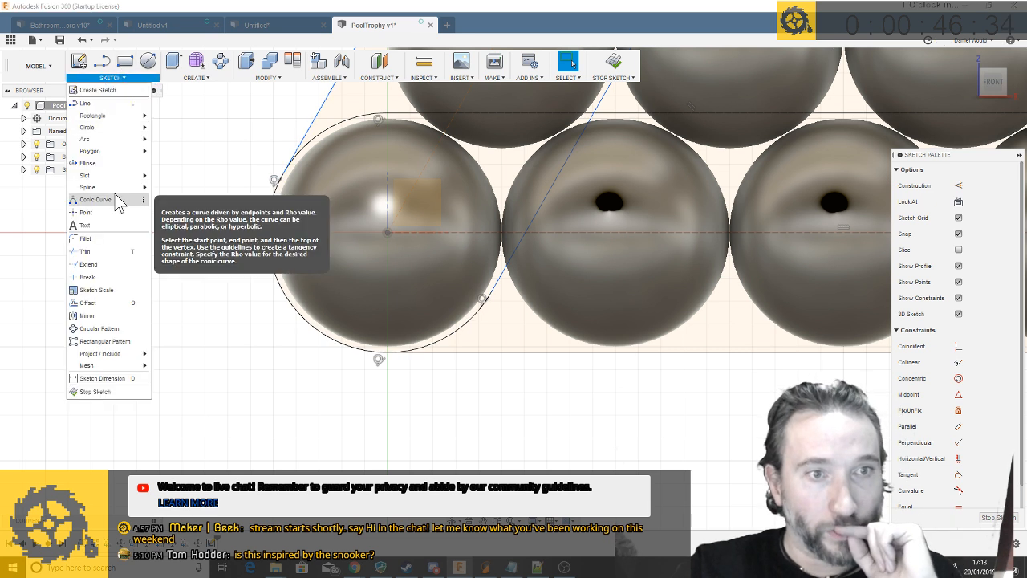
click(87, 277)
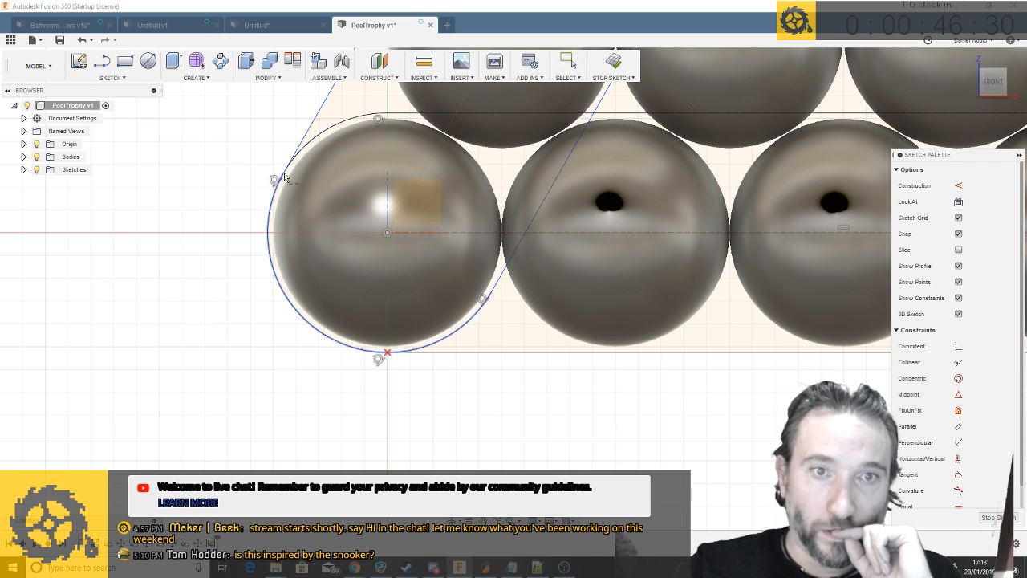
scroll(282, 178, up, 2)
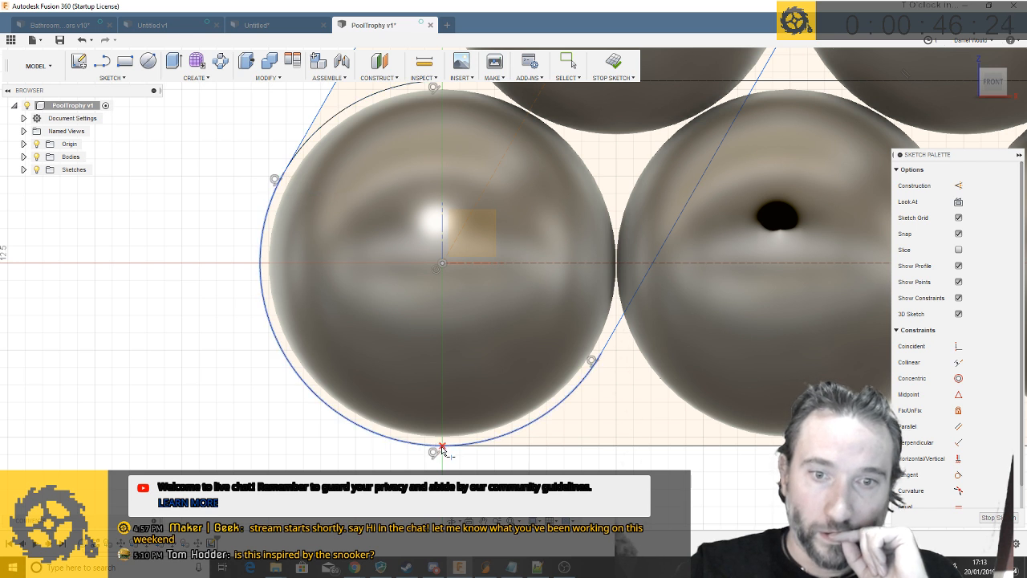
click(439, 446)
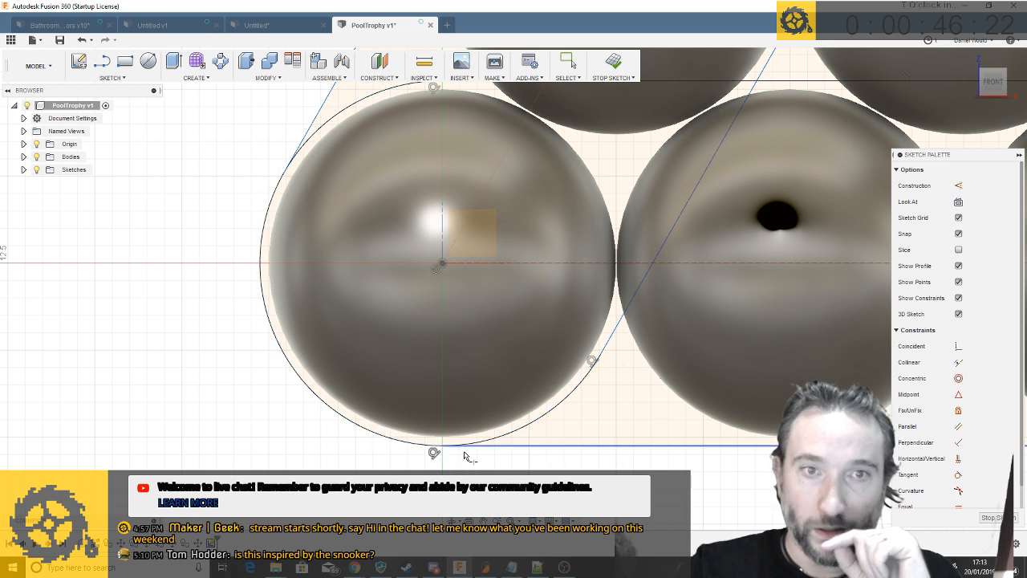
Break the slot arcs around the bottom row's last sphere and the peak sphere where they meet the triangle's outer side lines
scroll(461, 454, down, 4)
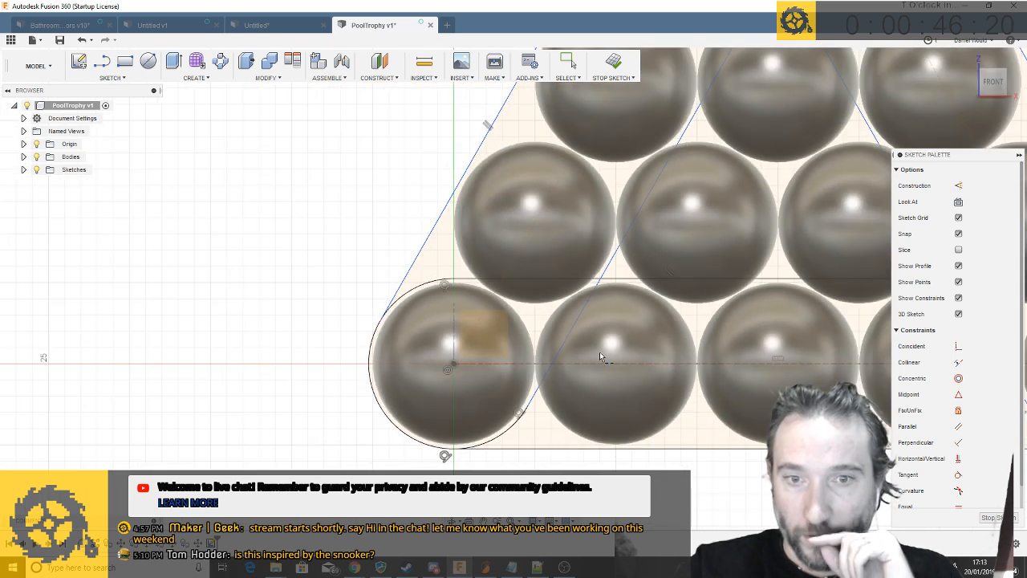
scroll(201, 314, down, 4)
scroll(586, 286, up, 5)
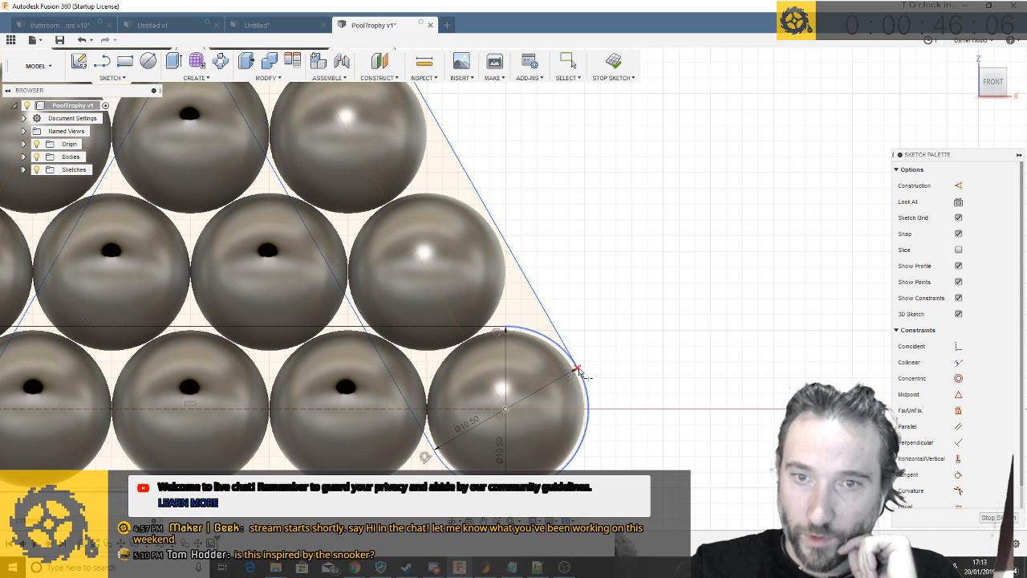
scroll(618, 393, down, 6)
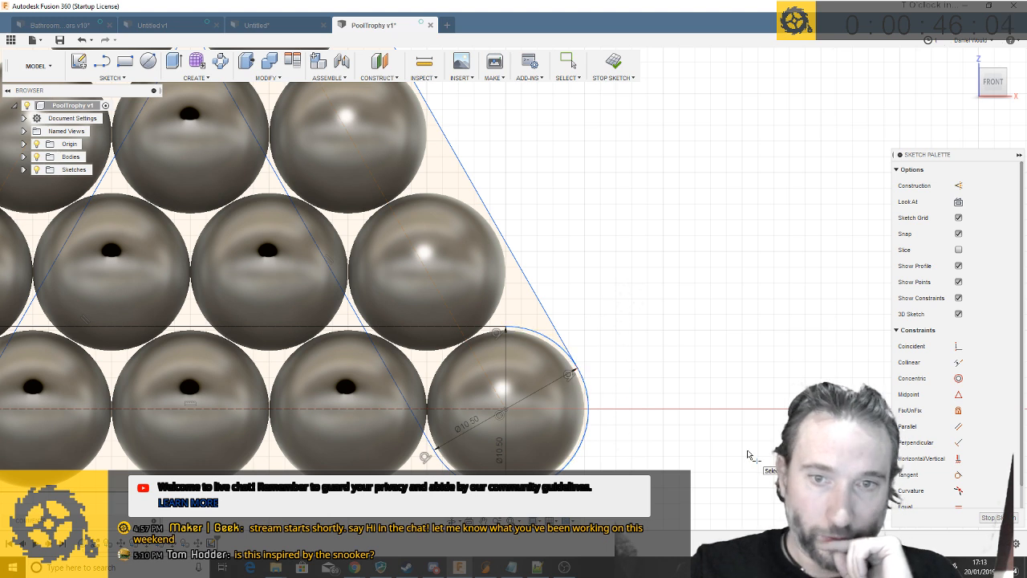
scroll(575, 194, up, 6)
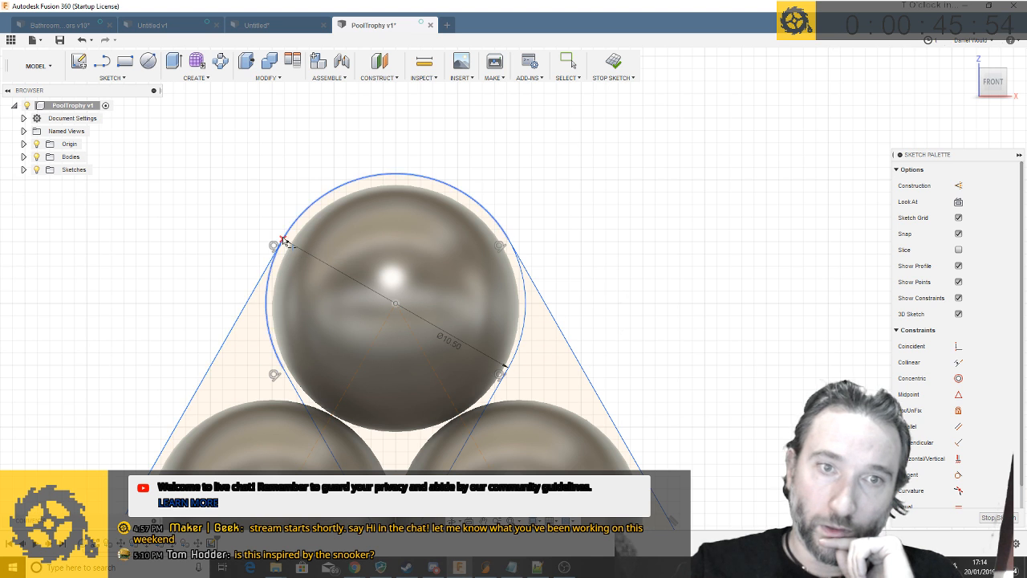
click(239, 246)
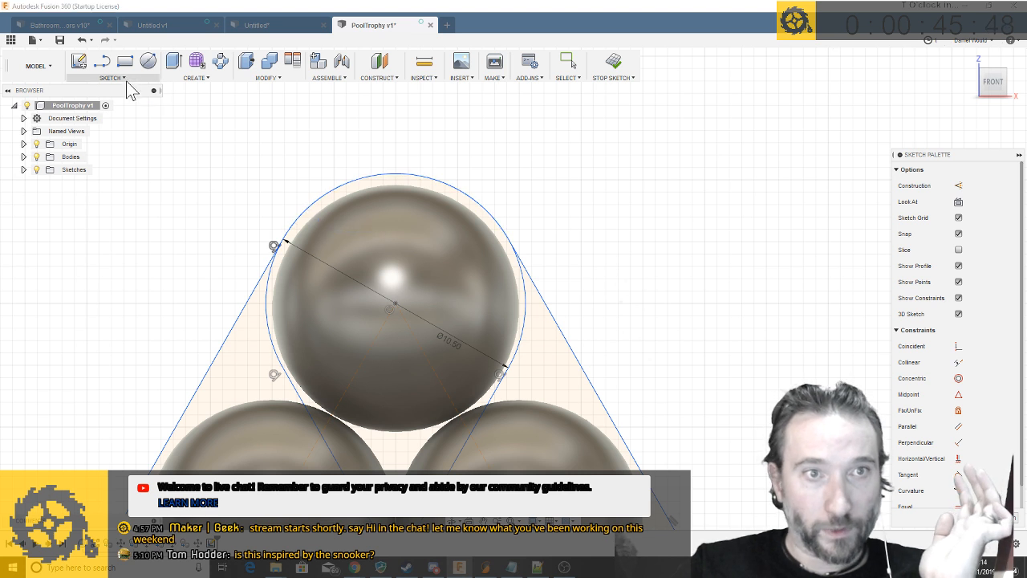
Offset the complete outer outline of the rounded triangle outward by 2 mm
click(124, 80)
click(108, 306)
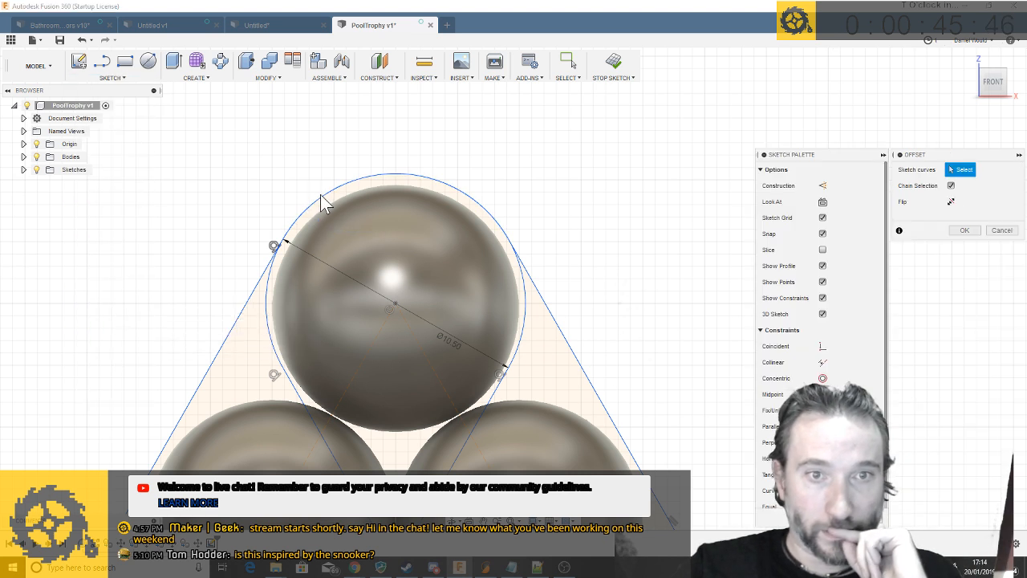
click(323, 196)
scroll(217, 215, down, 2)
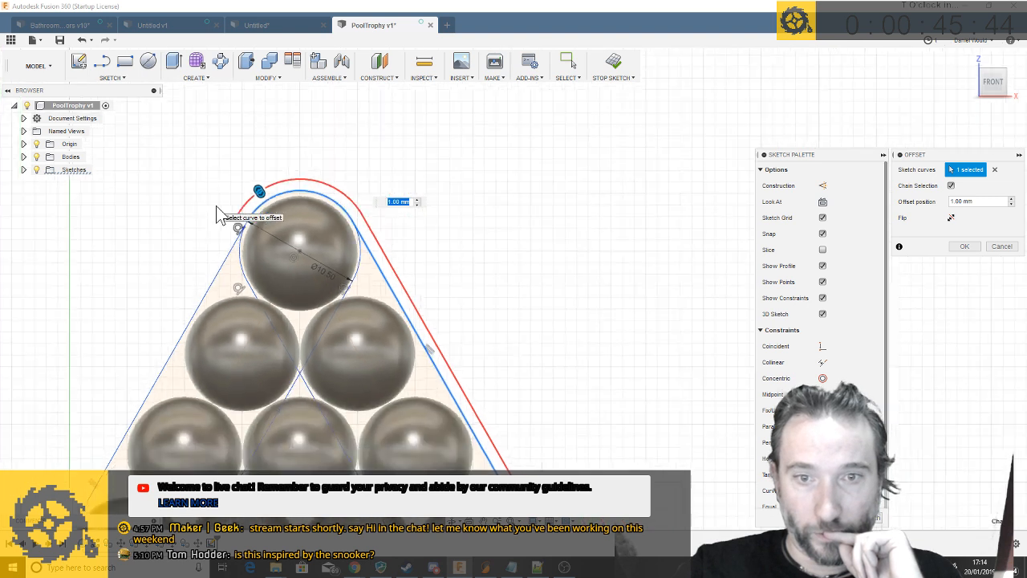
scroll(217, 215, down, 3)
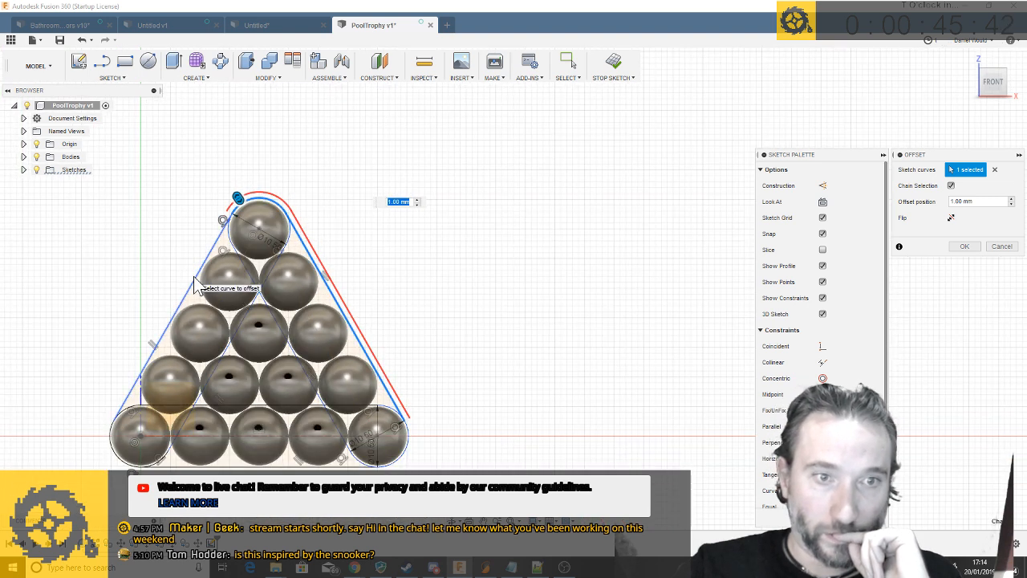
click(195, 278)
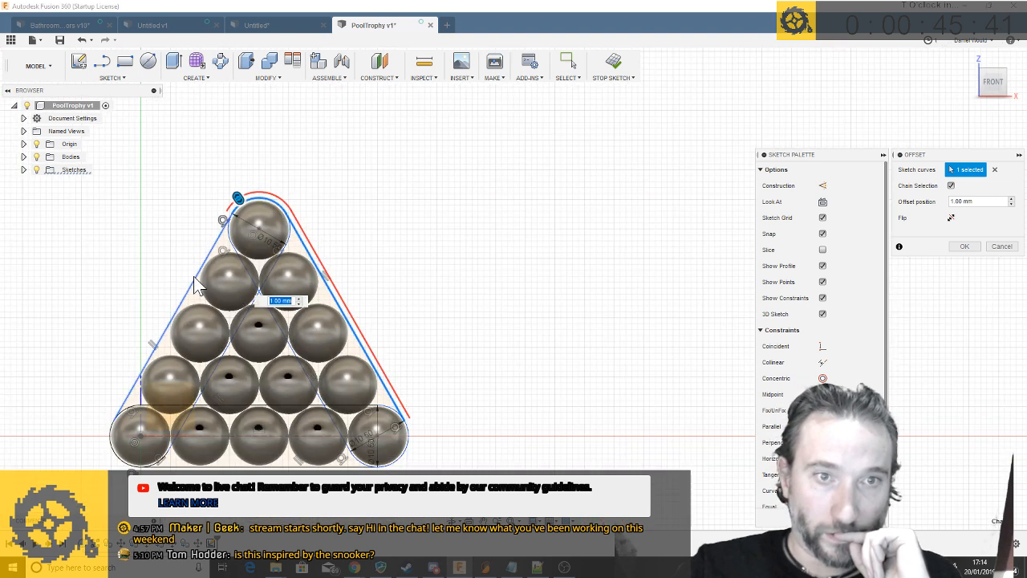
click(119, 458)
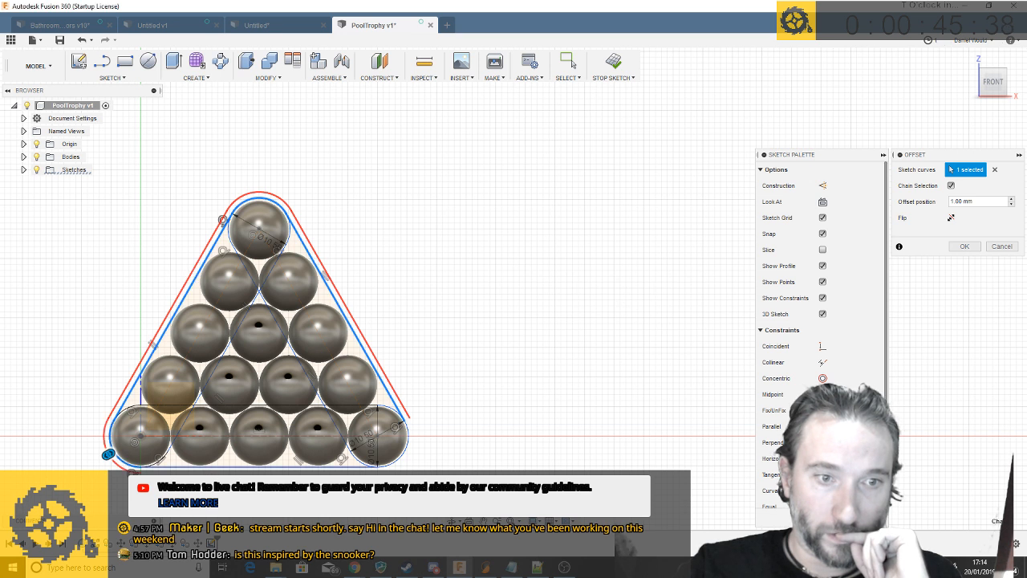
click(207, 470)
click(401, 459)
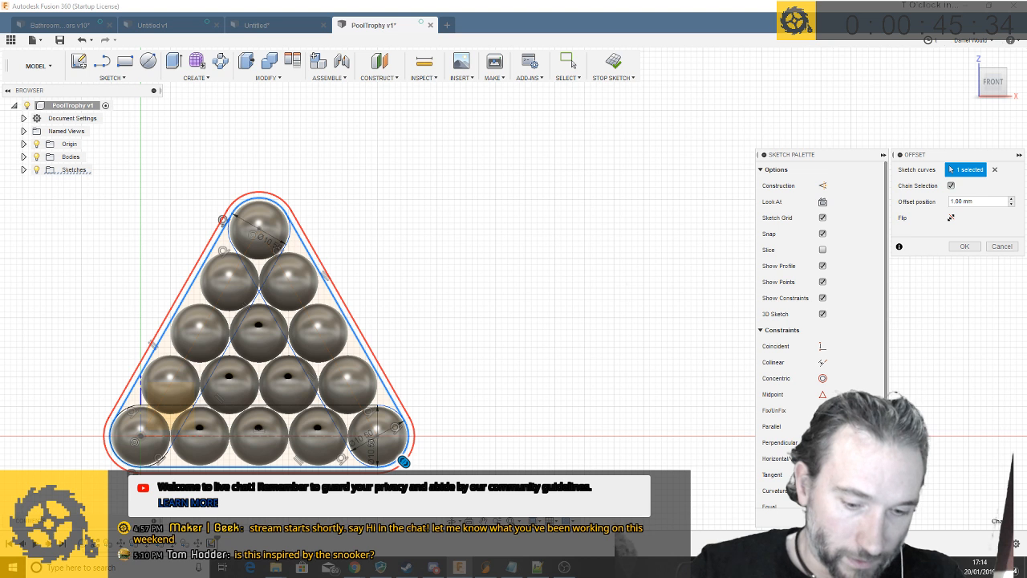
drag(404, 461, 408, 465)
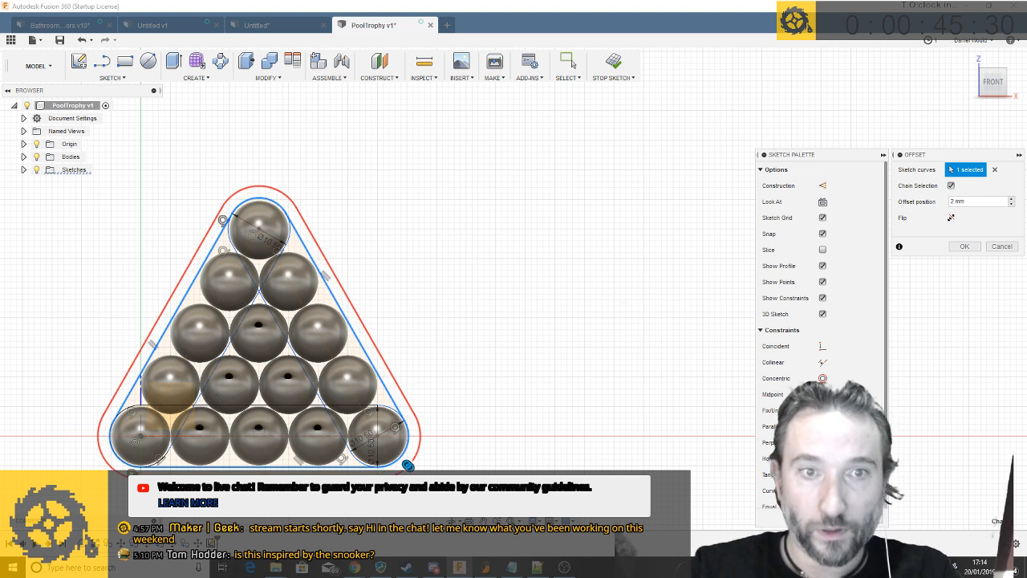
key(Return)
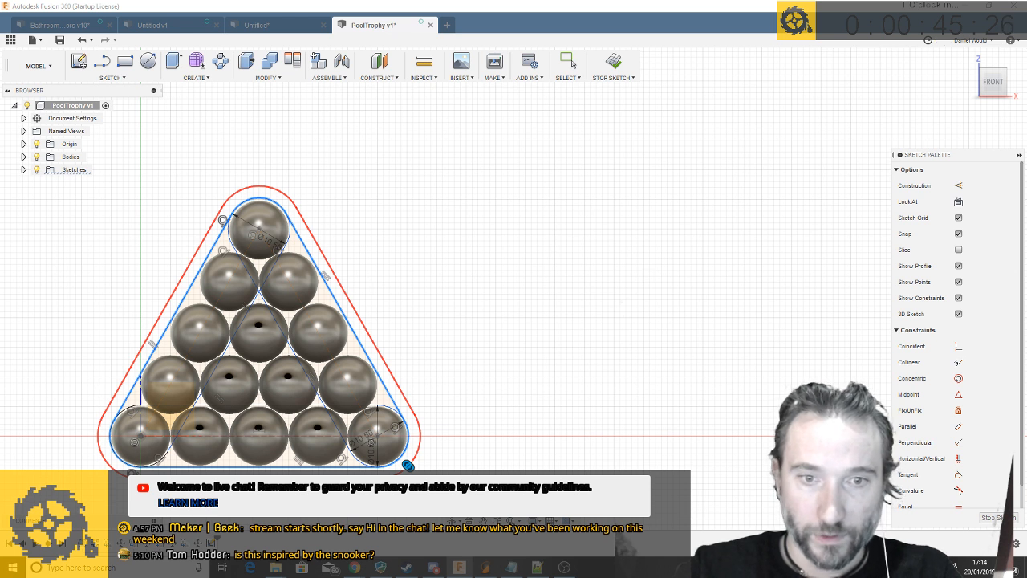
click(570, 63)
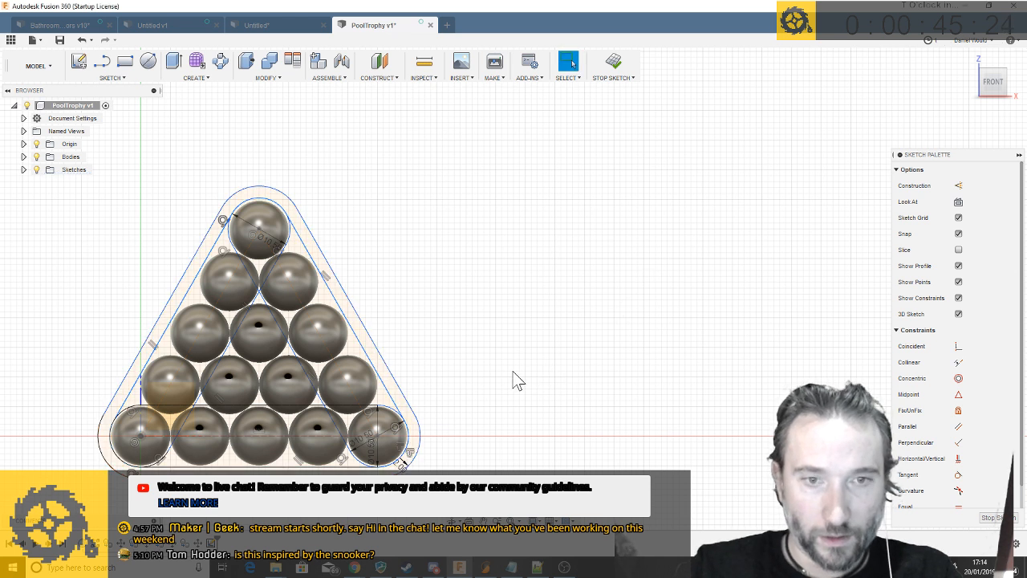
Extrude the frame profile between the two triangular outlines as a new two-sided body, with distances of -4 mm and -5 mm
key(q)
click(399, 399)
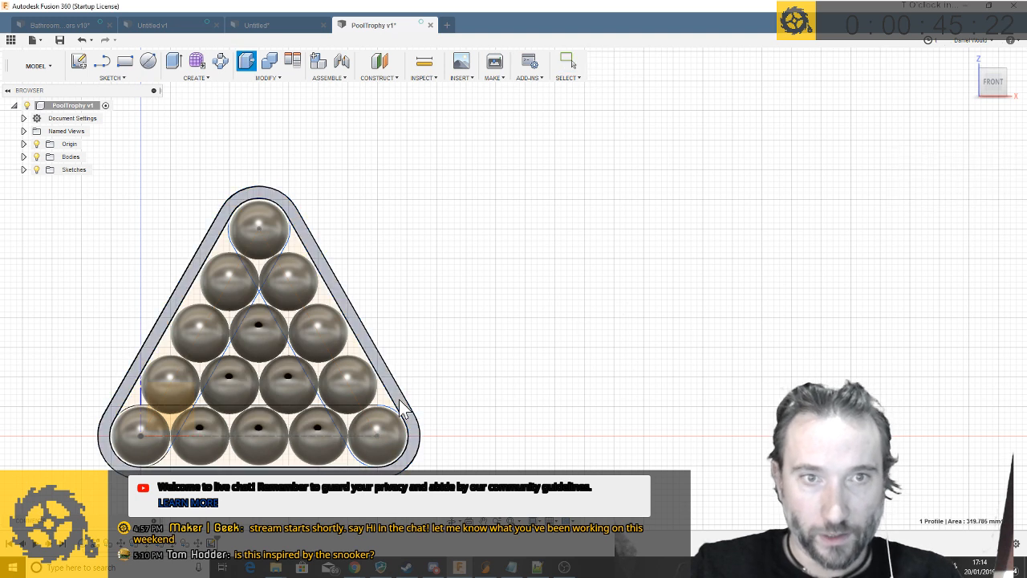
key(e)
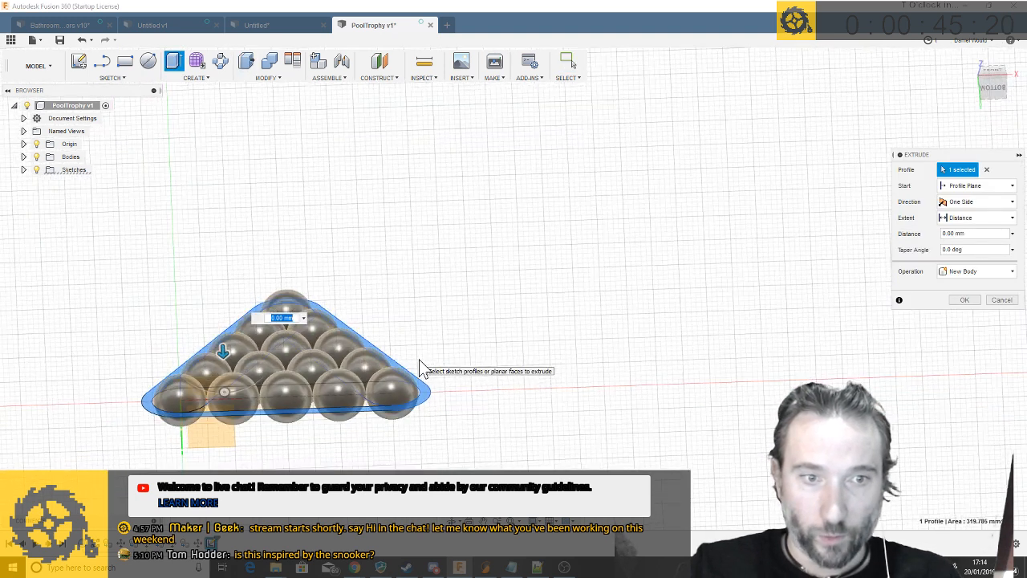
drag(222, 353, 223, 325)
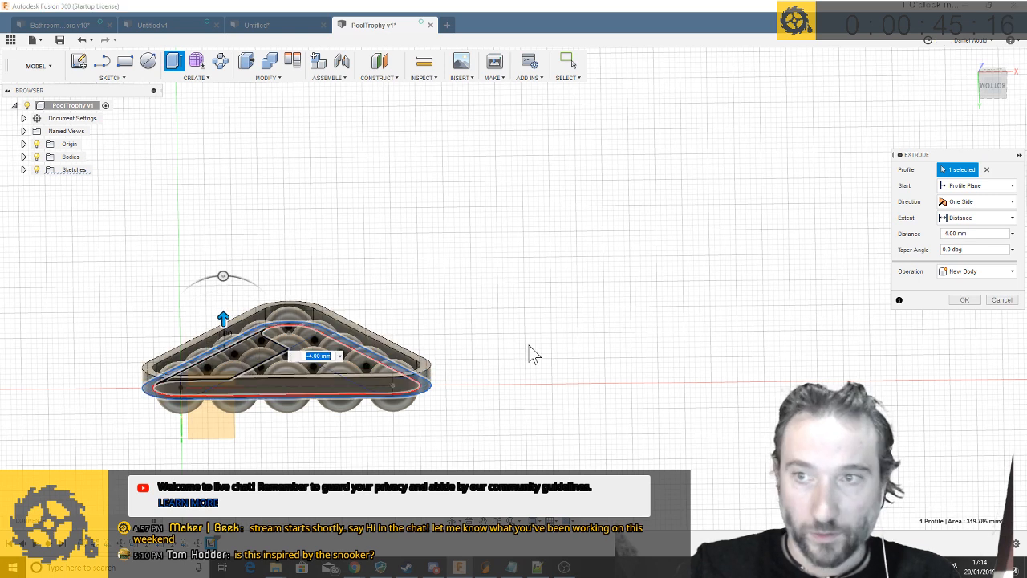
click(966, 202)
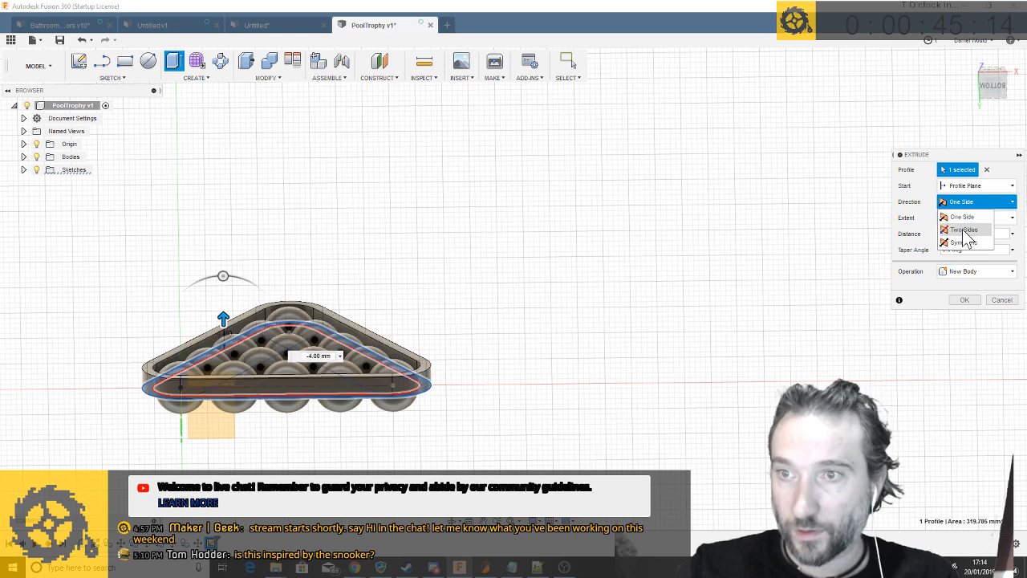
click(963, 230)
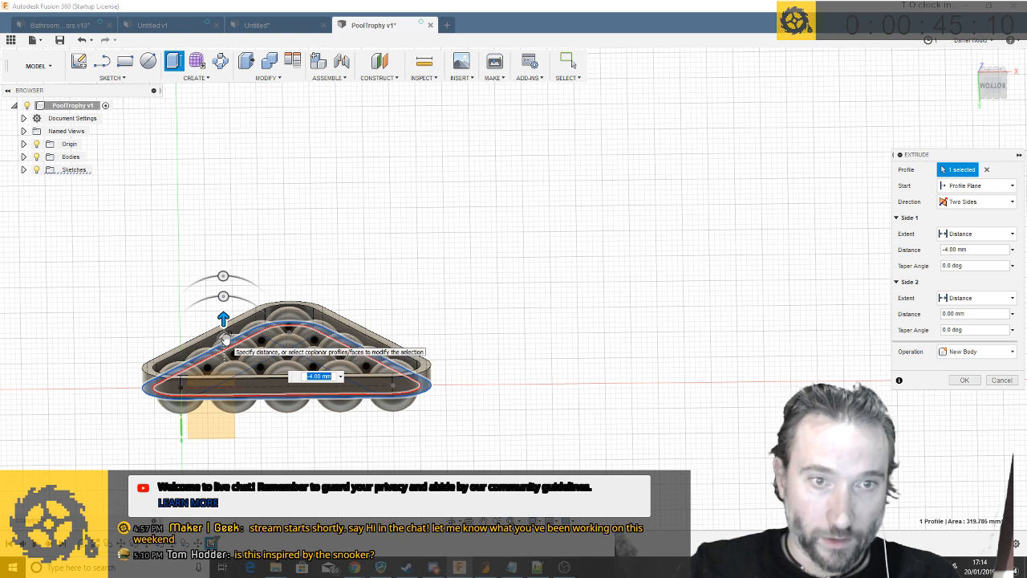
drag(225, 338, 223, 360)
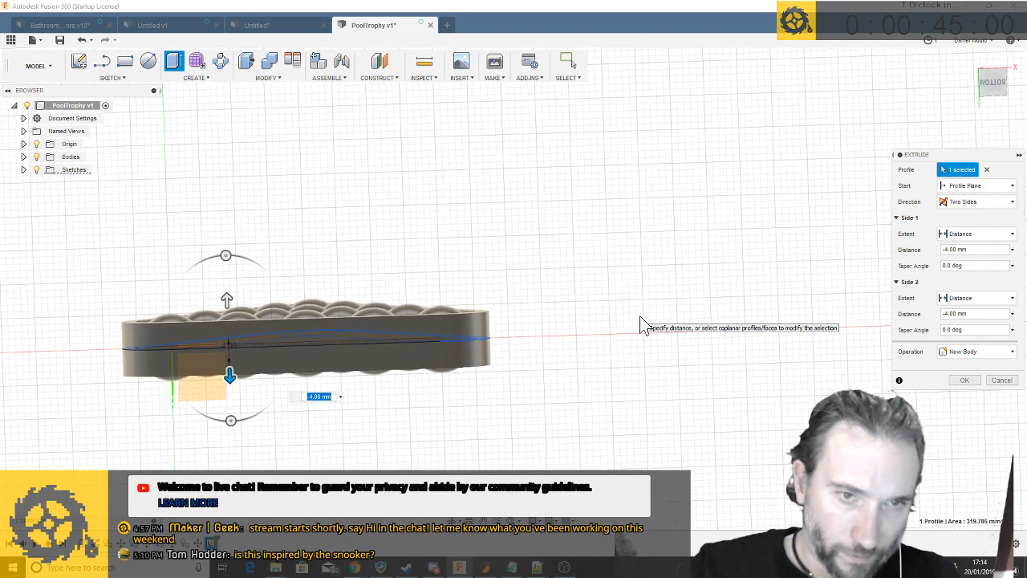
drag(227, 379, 229, 387)
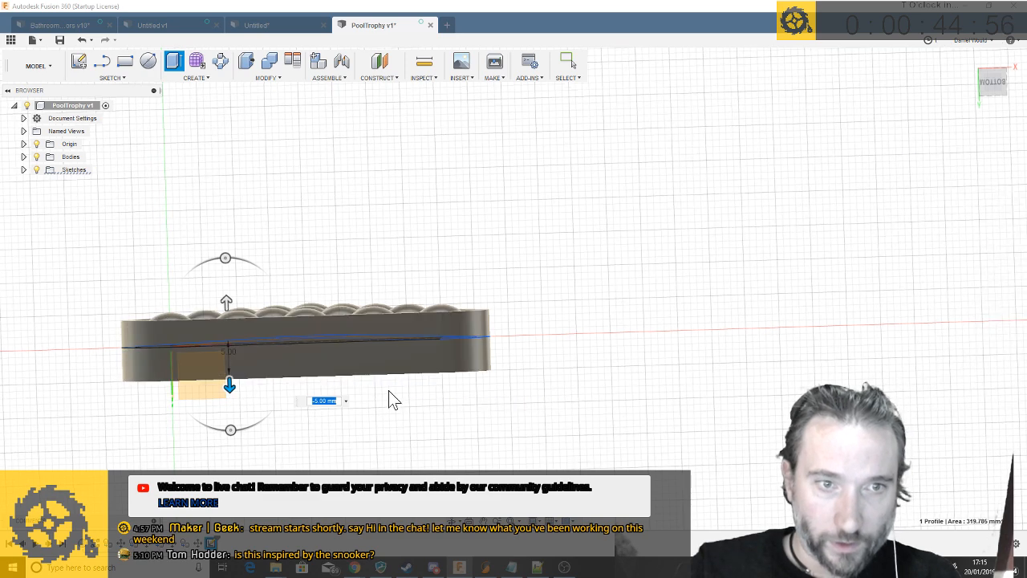
key(Return)
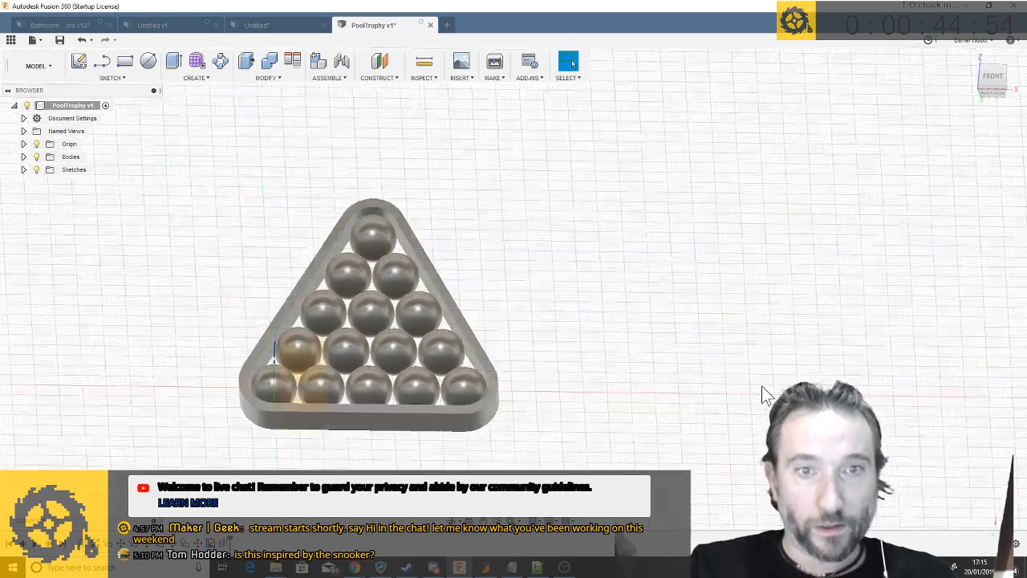
Save the design as a new version with the description User Saved
key(ctrl+s)
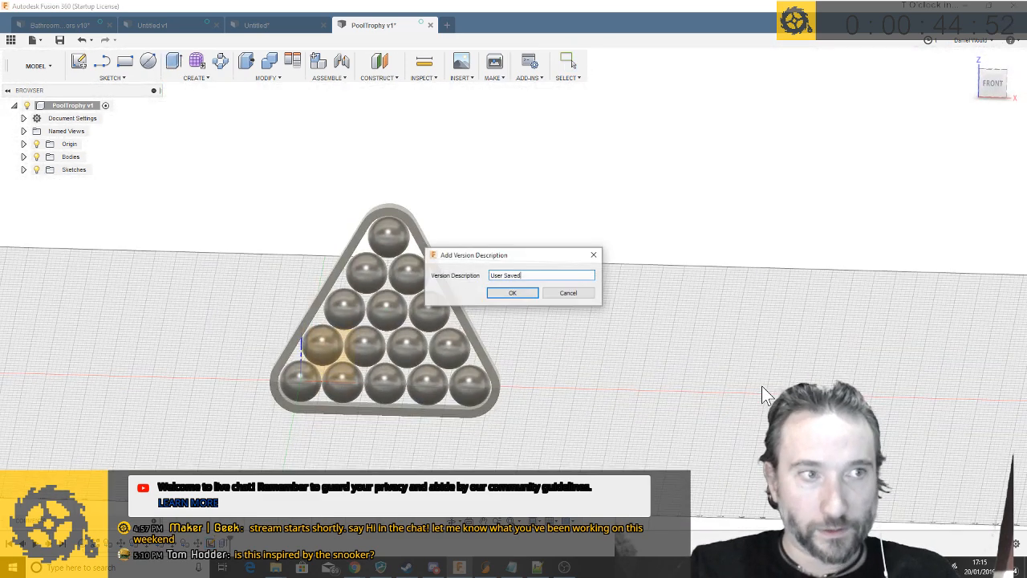
key(Return)
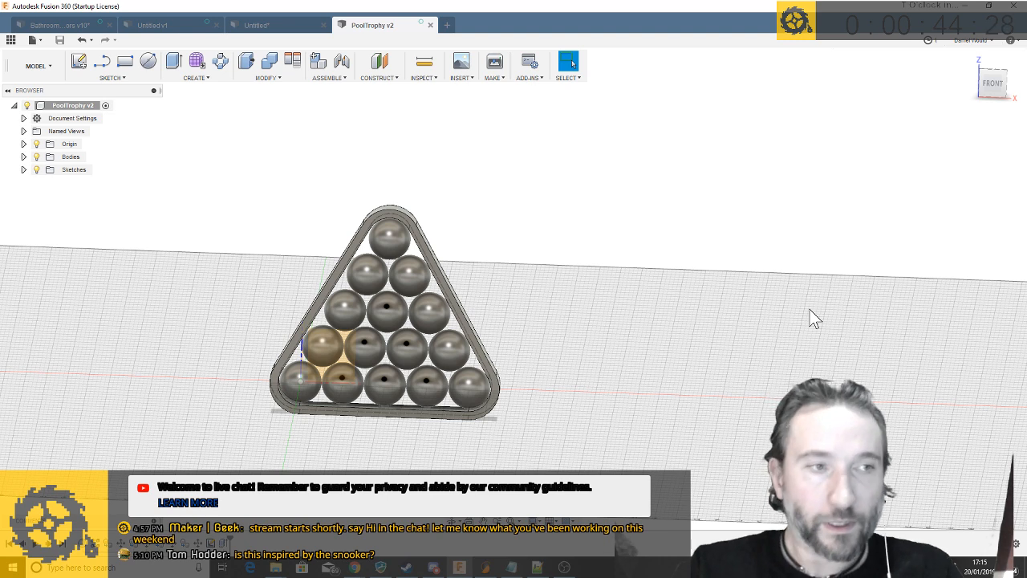
shift+middle_drag(769, 219, 639, 291)
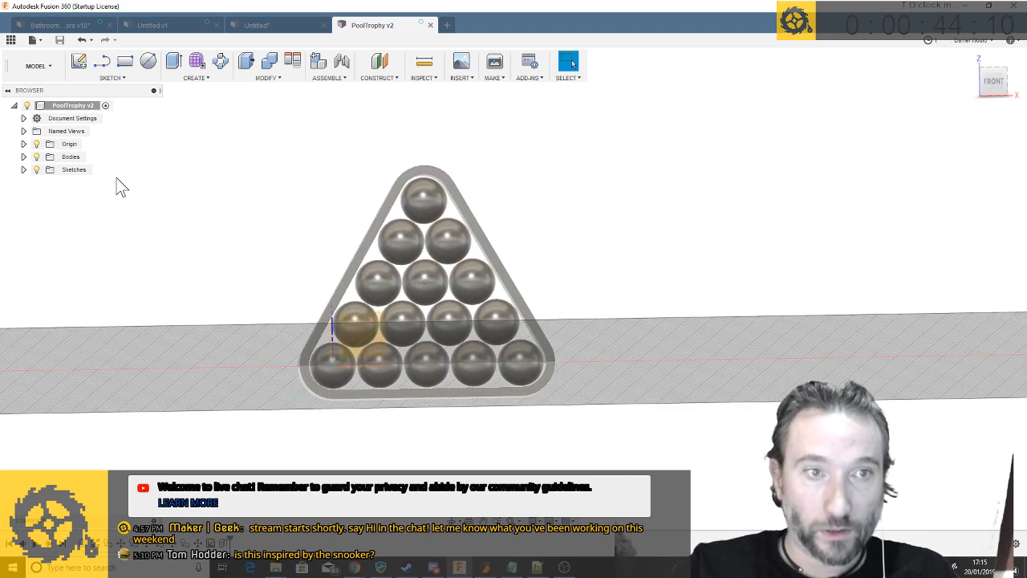
Expand the bodies list, highlight Body1 through Body16 in the model, and clear the selection
click(23, 158)
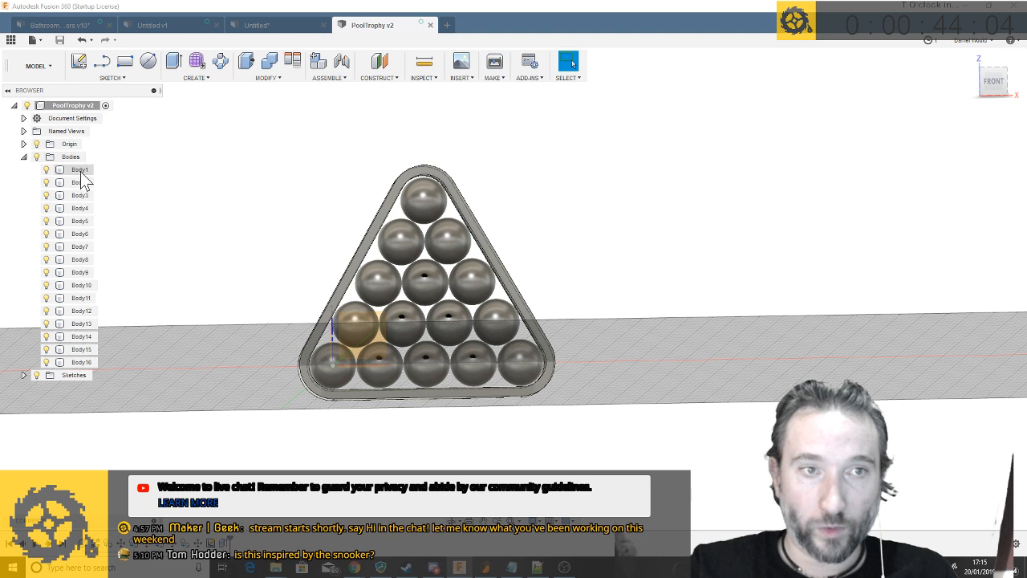
click(80, 170)
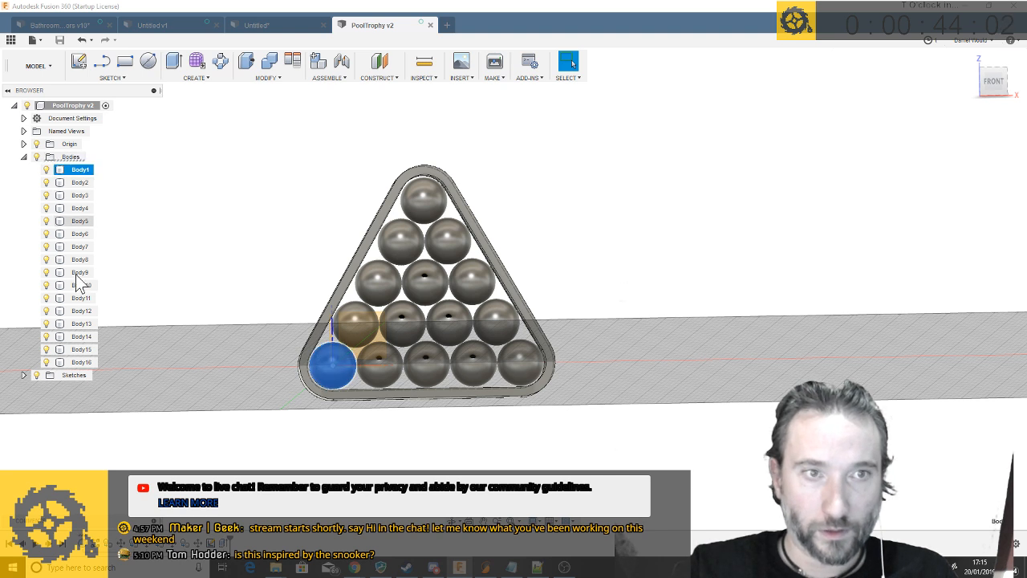
shift+click(80, 363)
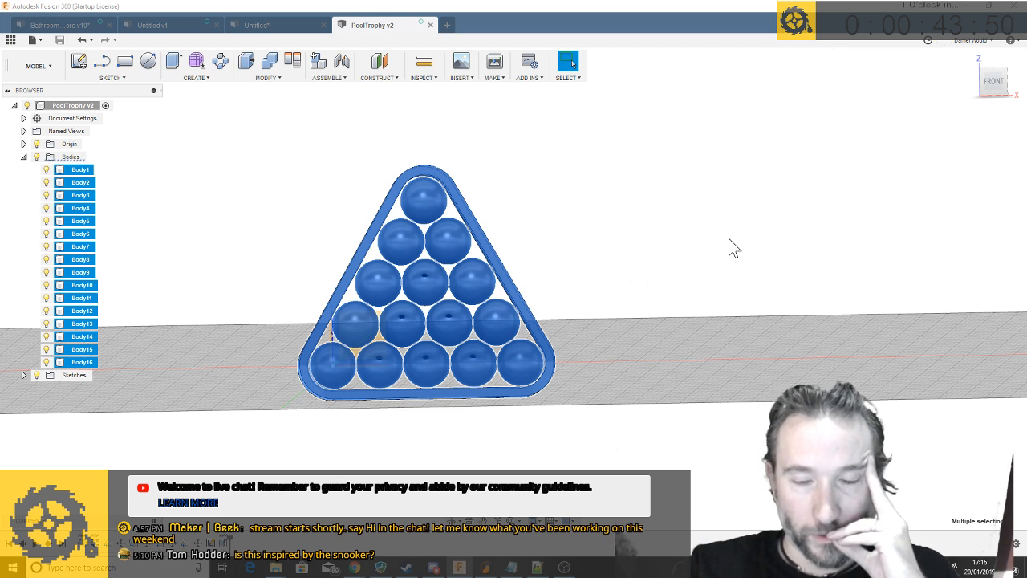
click(746, 287)
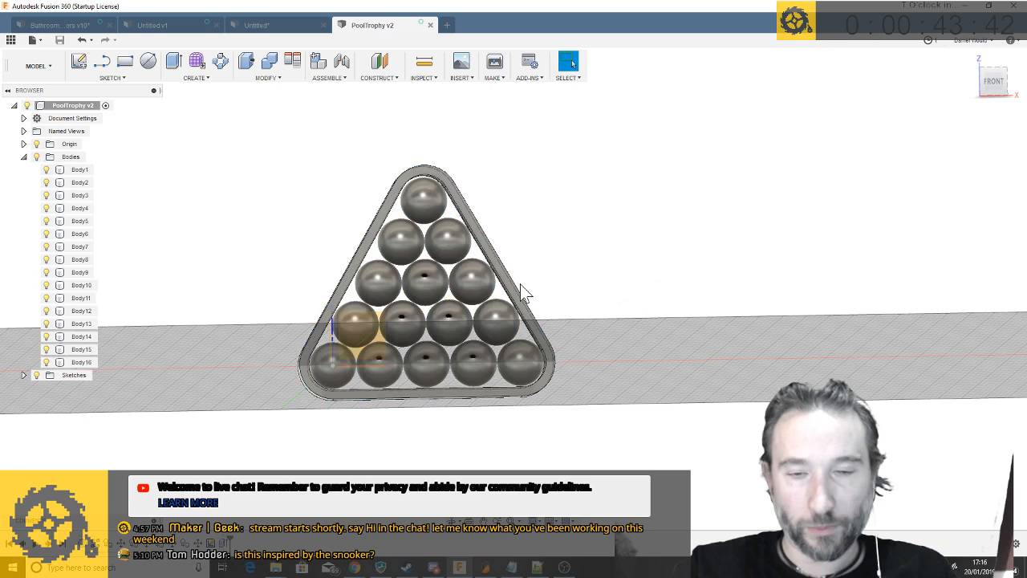
scroll(520, 285, up, 5)
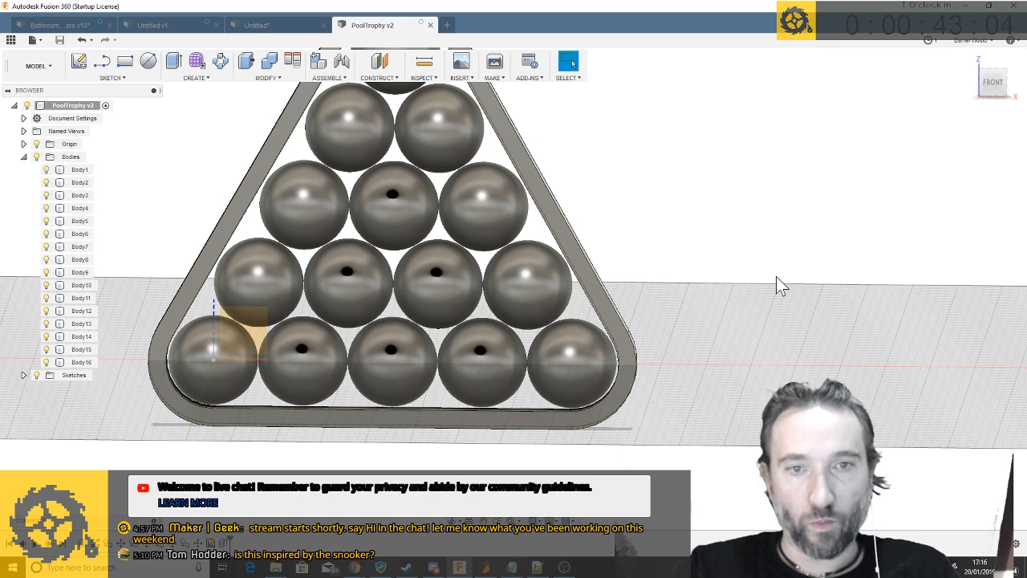
Copy Body1 through Body16 with Move/Copy, placing the duplicate set 77 mm along X
scroll(776, 276, down, 4)
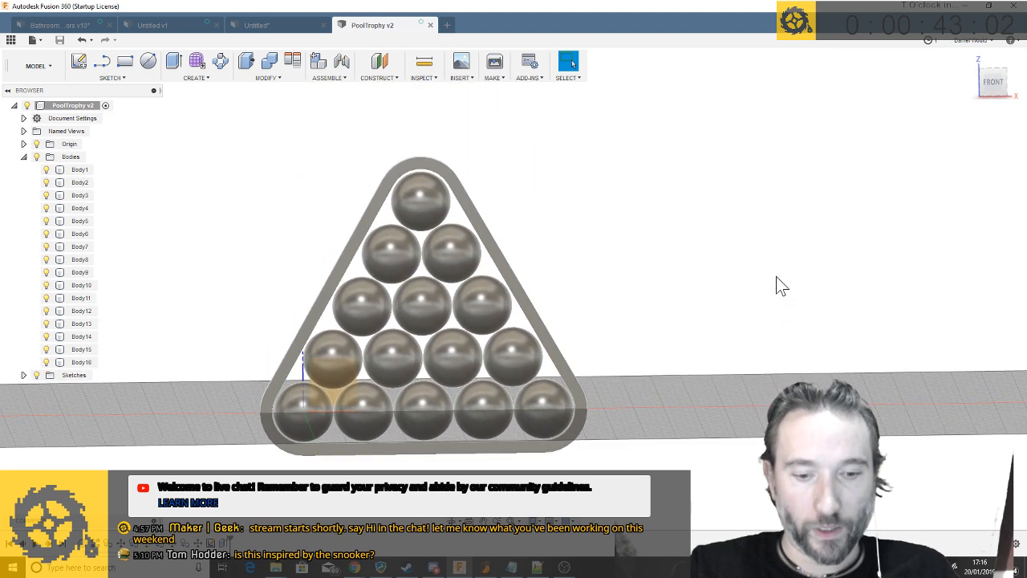
click(71, 157)
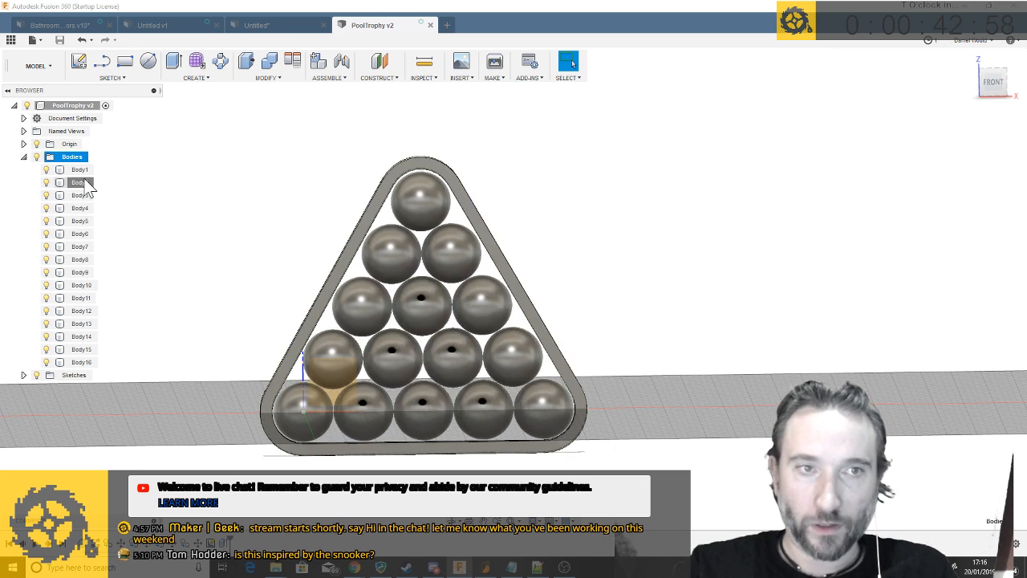
click(80, 169)
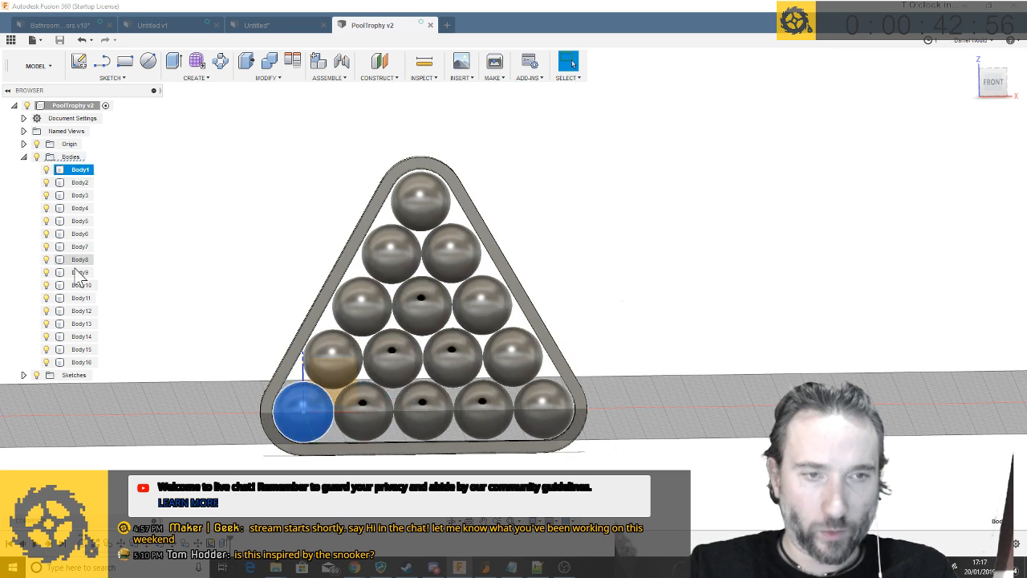
shift+click(80, 362)
right_click(77, 362)
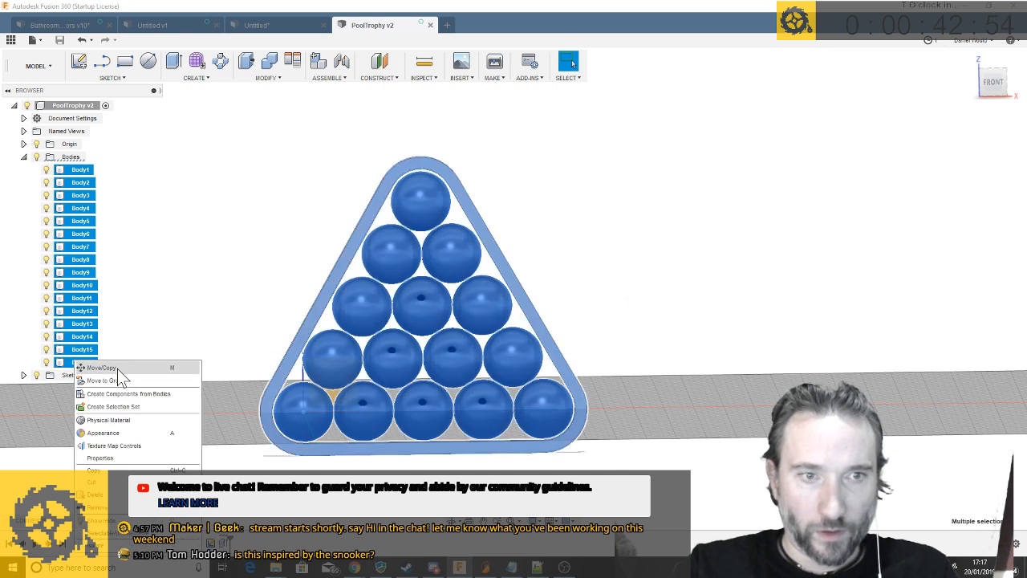
click(118, 369)
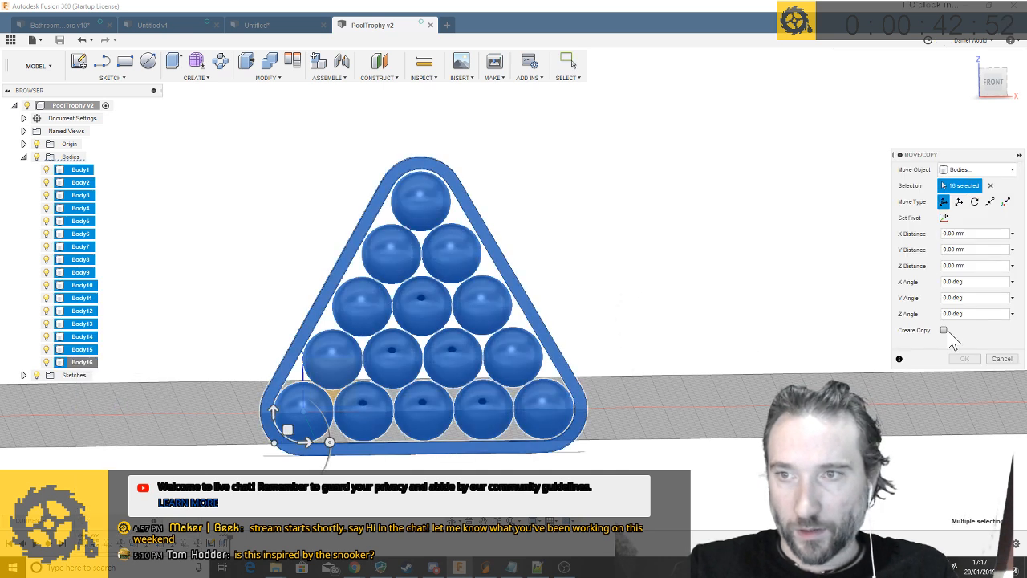
click(944, 331)
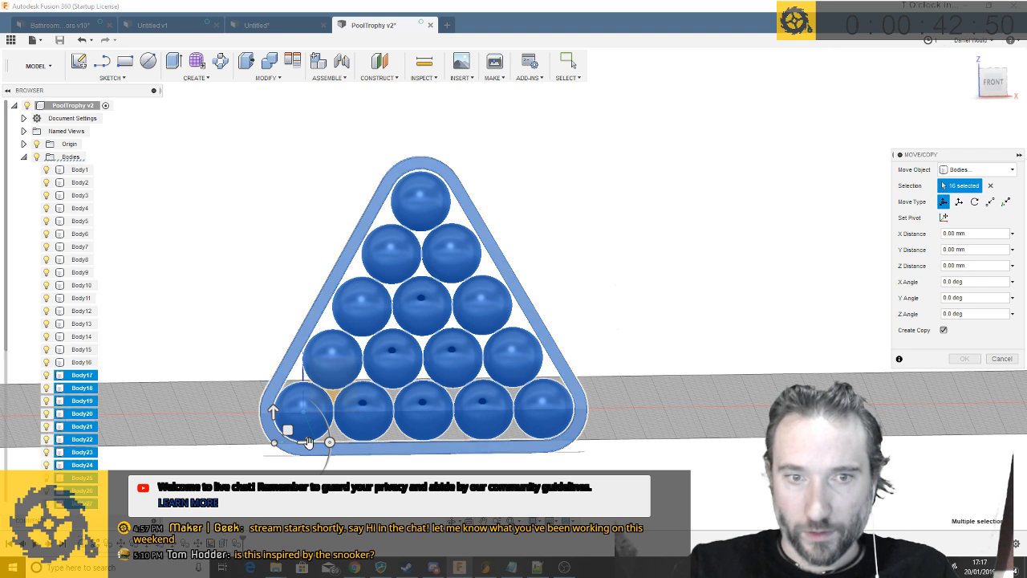
drag(308, 442, 750, 436)
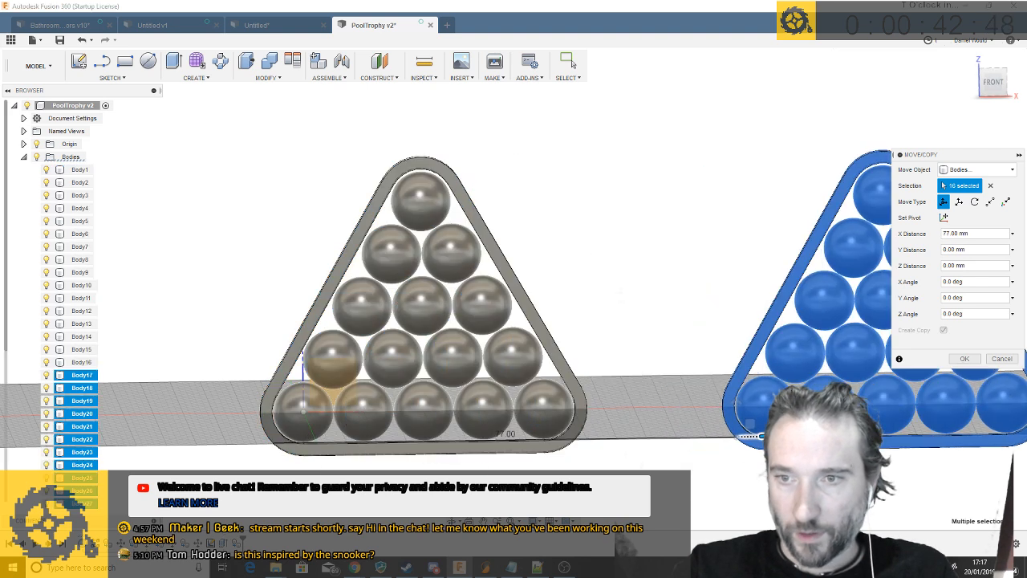
key(Return)
Sketch a rectangle 24 mm wide and 12 mm high on the front plane, over the middle rows of the copied ball triangle
middle_drag(652, 301, 405, 301)
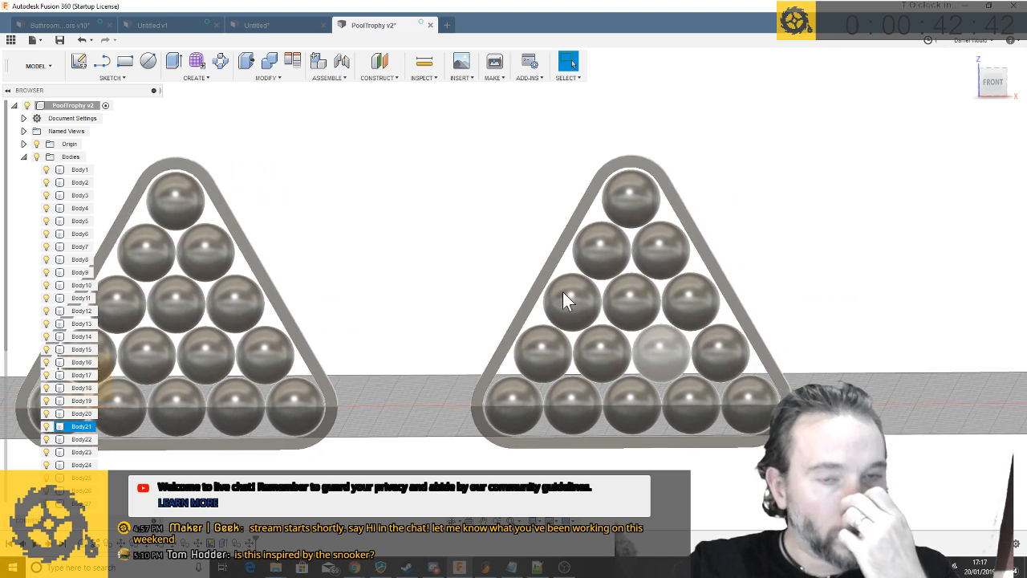
click(123, 61)
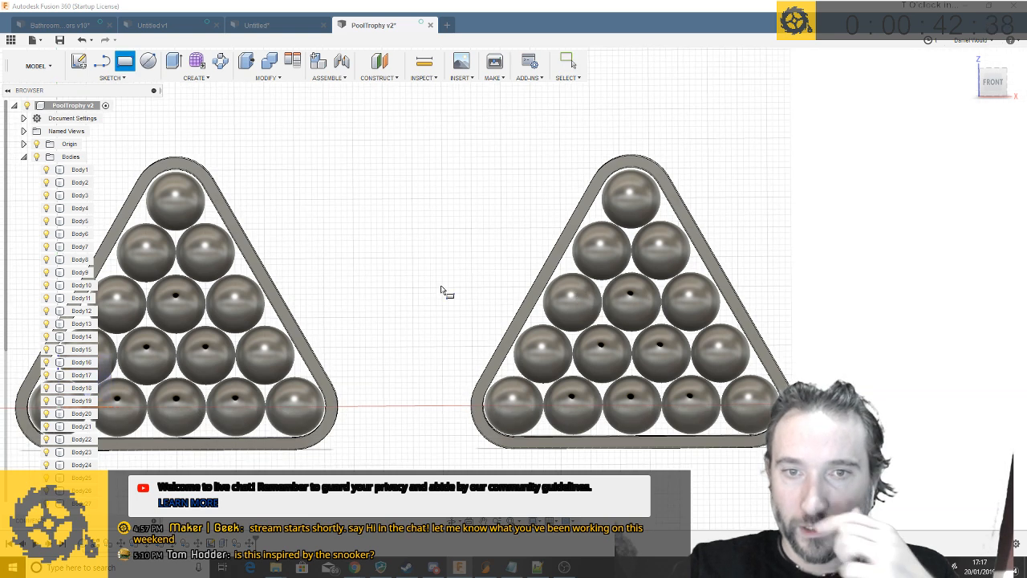
click(335, 397)
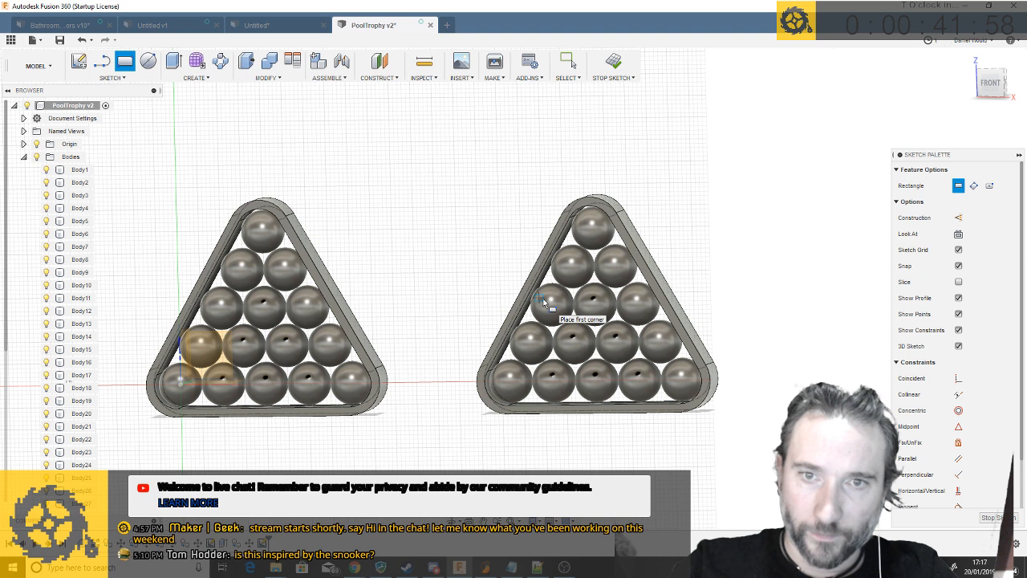
click(991, 82)
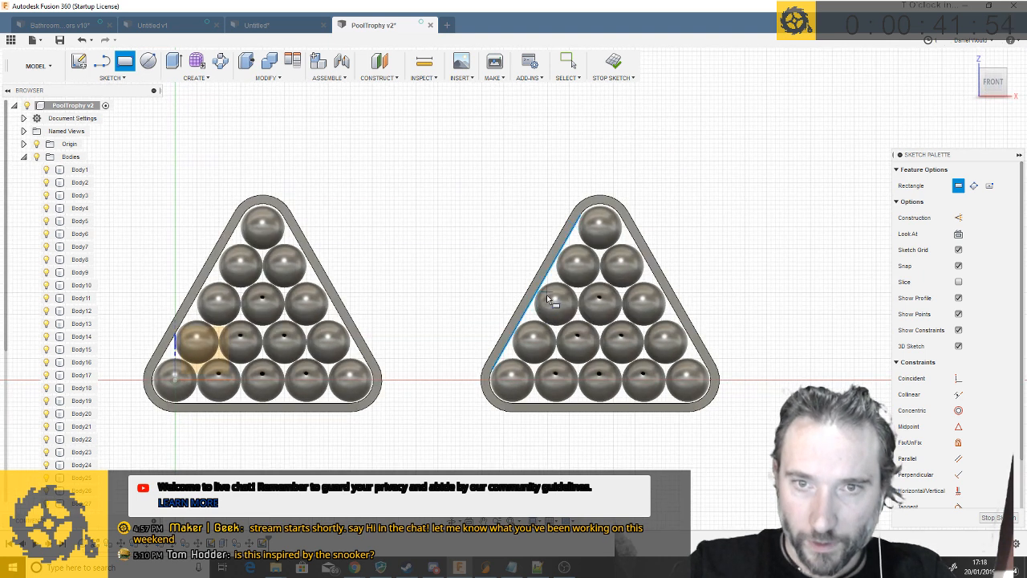
click(546, 295)
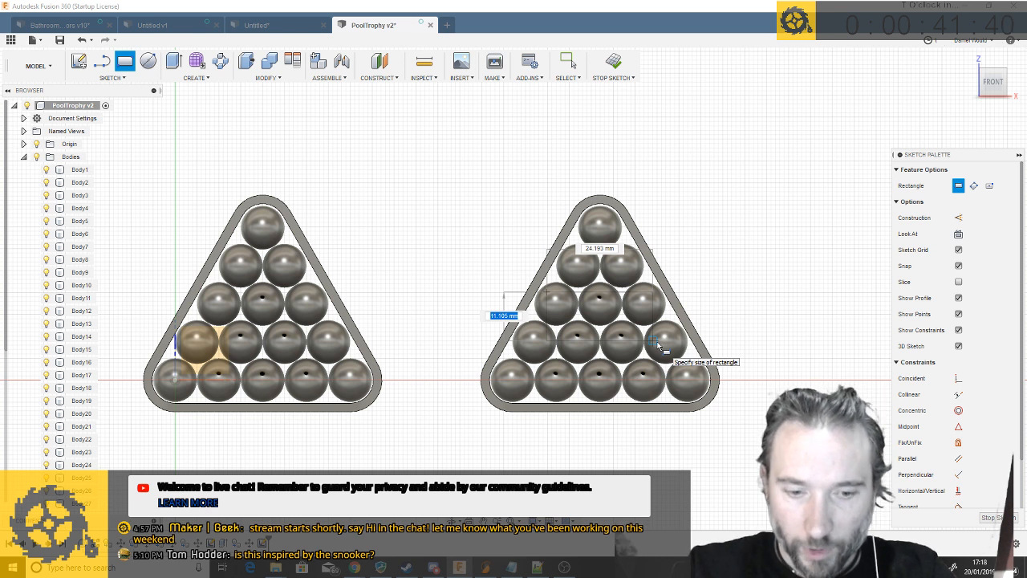
key(Tab)
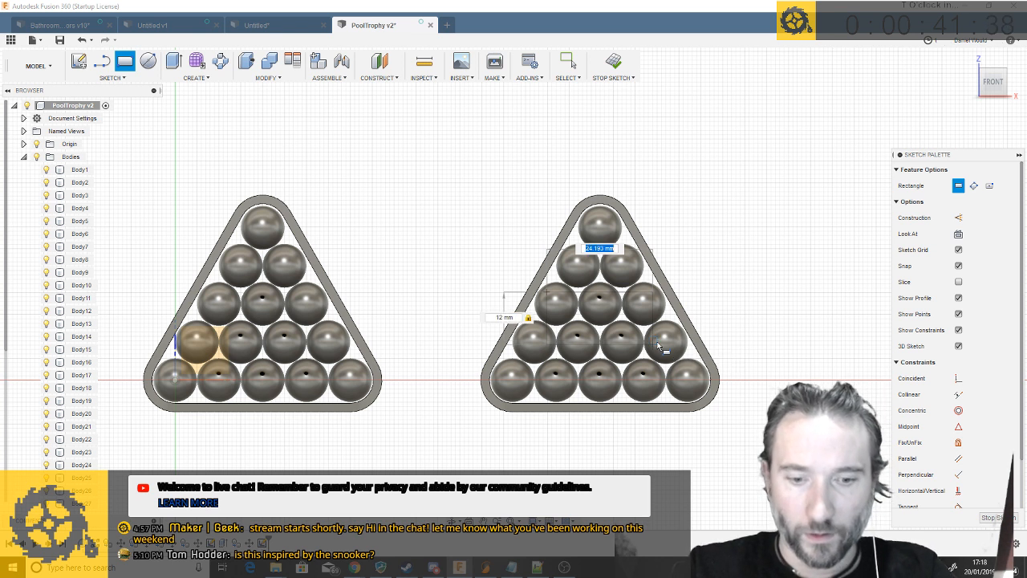
text(24)
key(Return)
key(Escape)
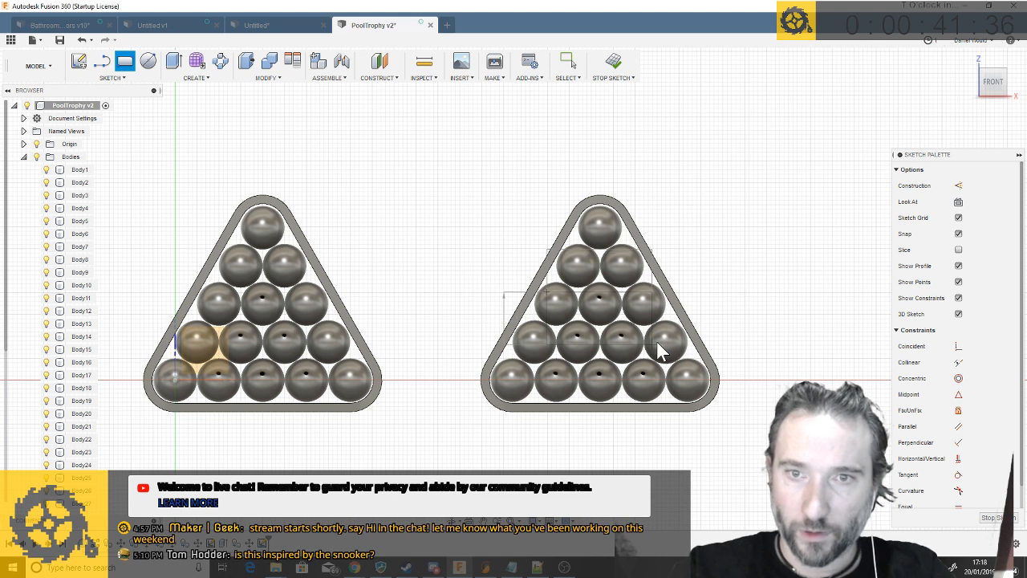
Offset the complete rectangle outline outward by 1 mm
scroll(747, 255, up, 3)
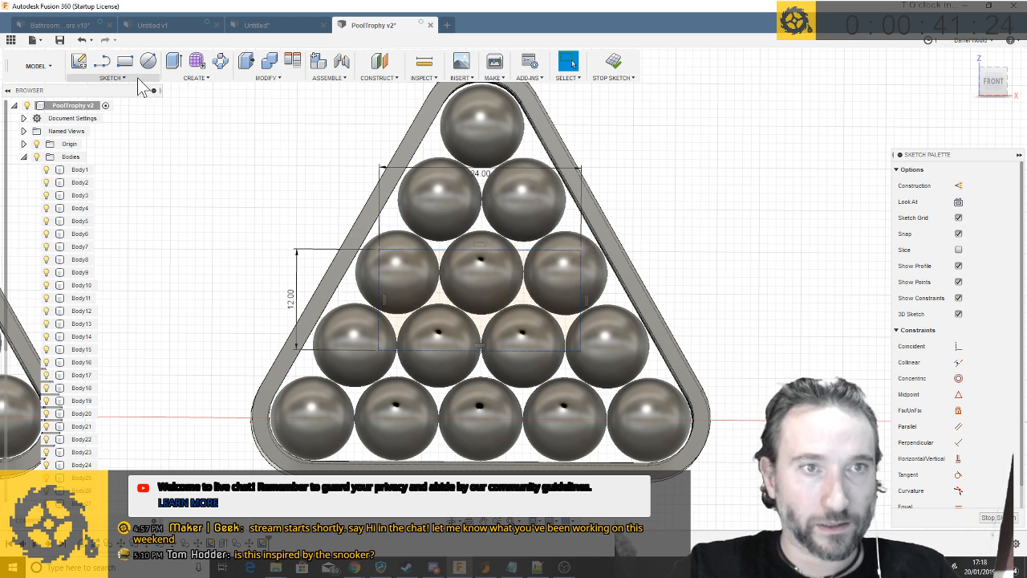
click(116, 79)
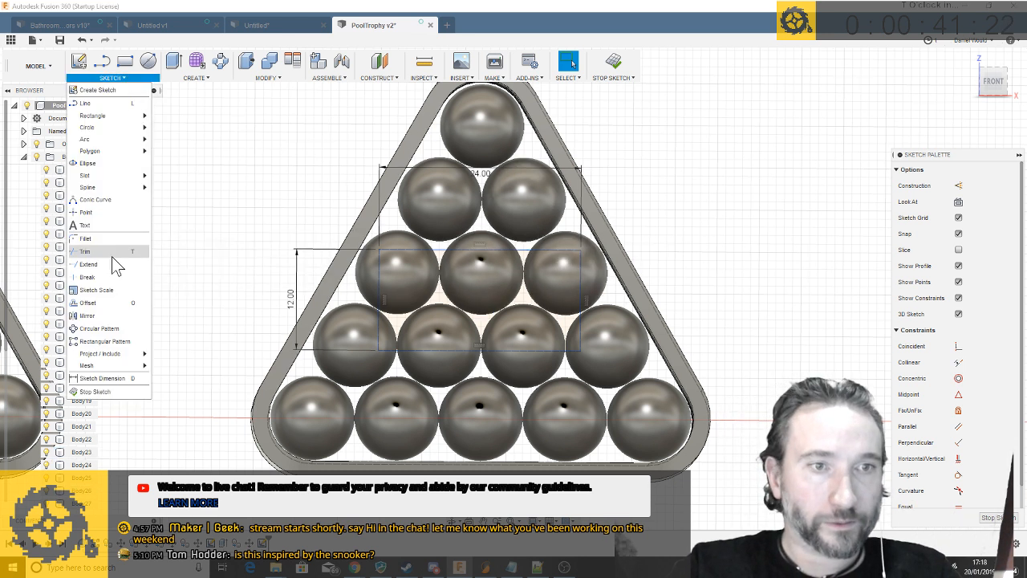
click(100, 303)
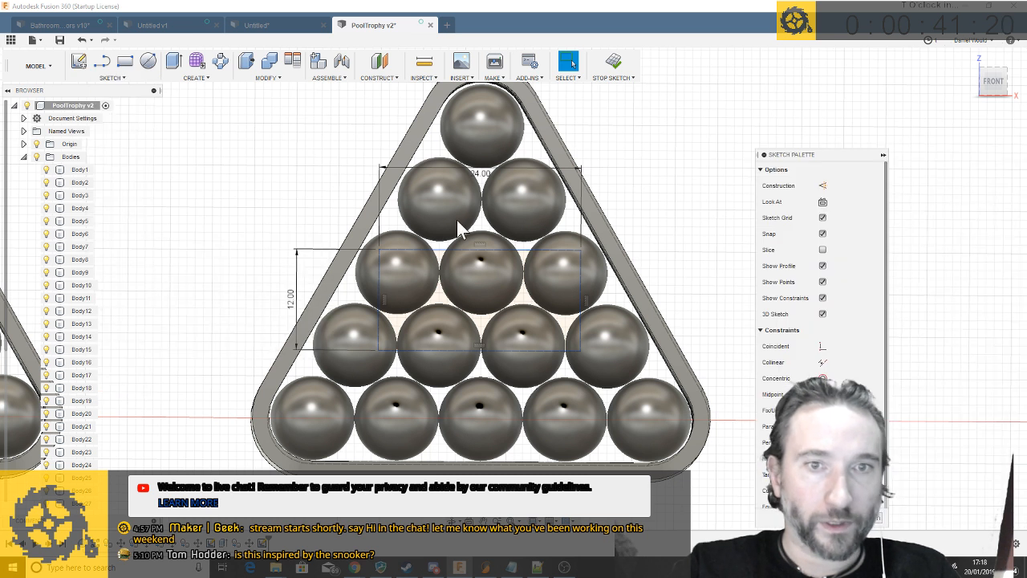
click(439, 255)
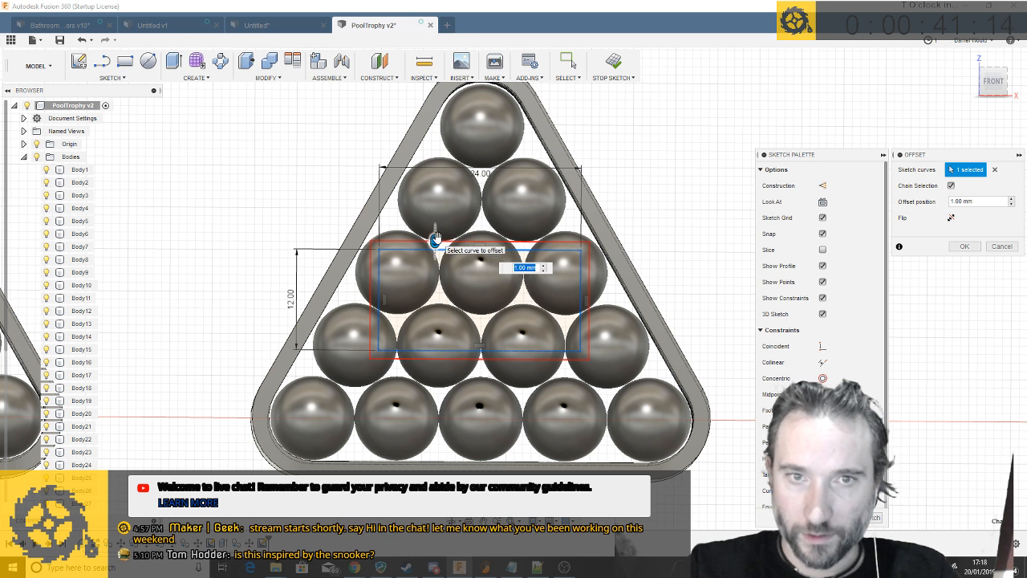
mouse_move(434, 238)
mouse_down()
mouse_move(433, 260)
mouse_move(433, 237)
mouse_up()
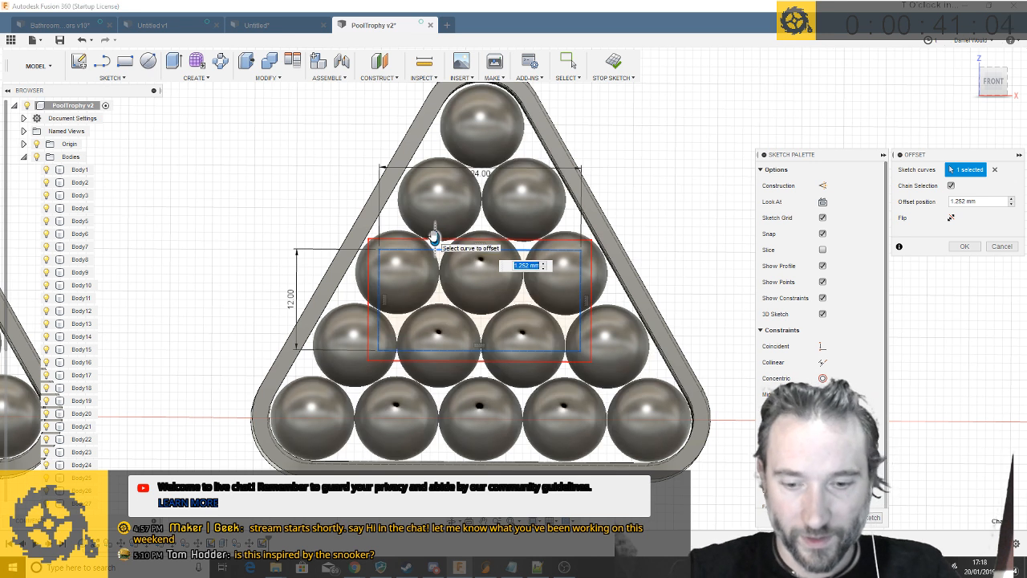
text(1)
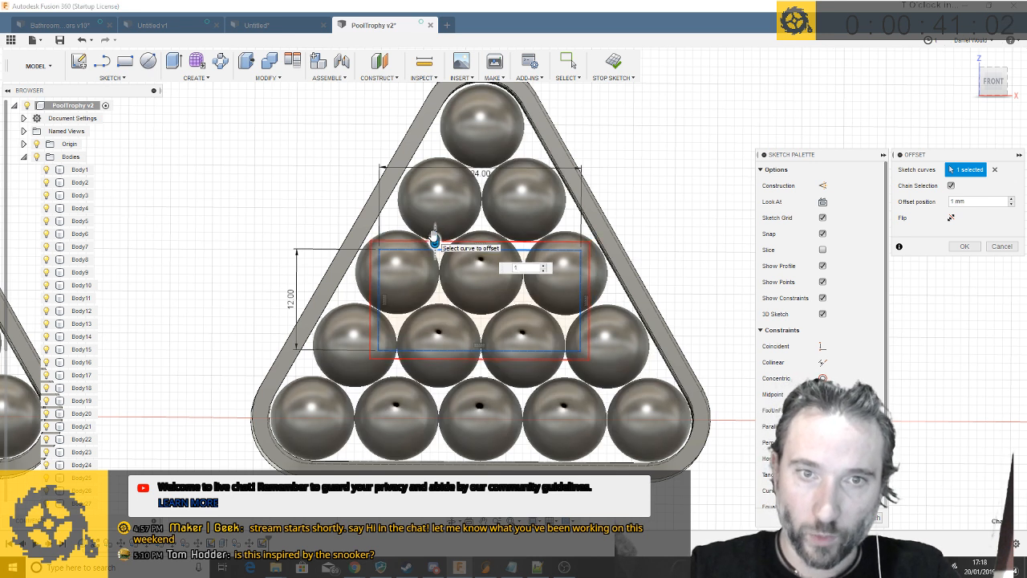
key(Return)
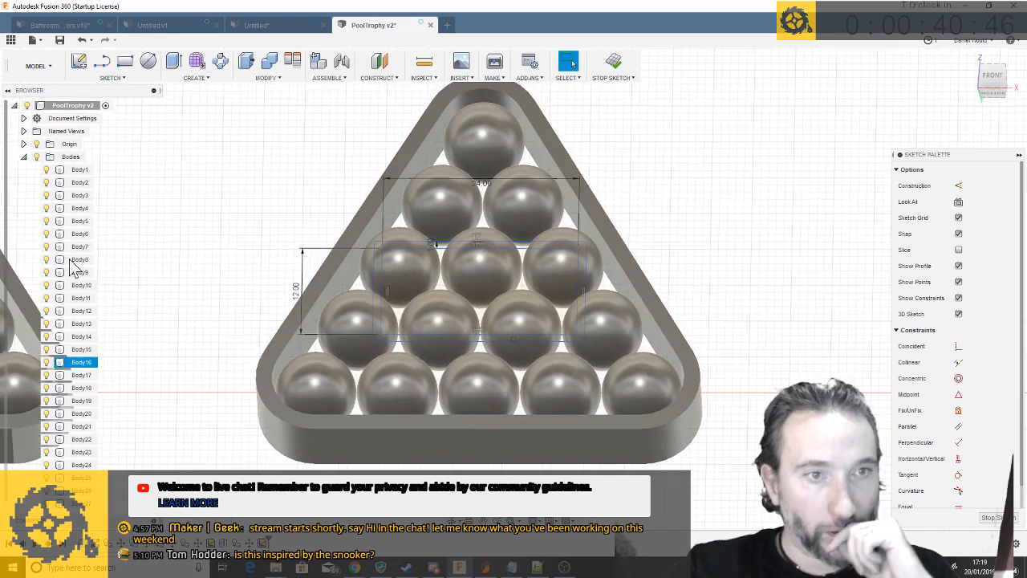
Try to box-select the original ball triangle together with its frame
click(24, 157)
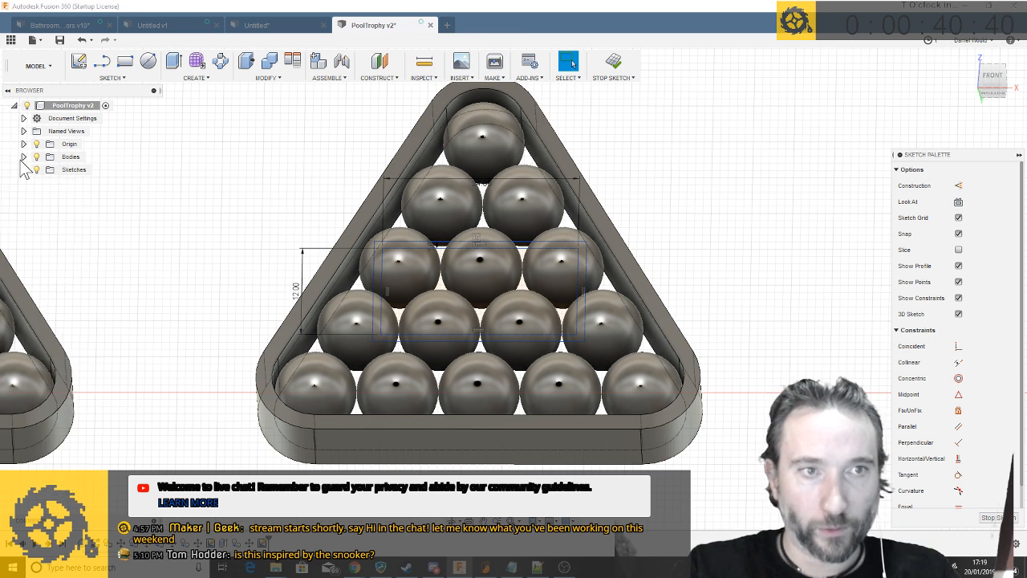
scroll(205, 198, down, 1)
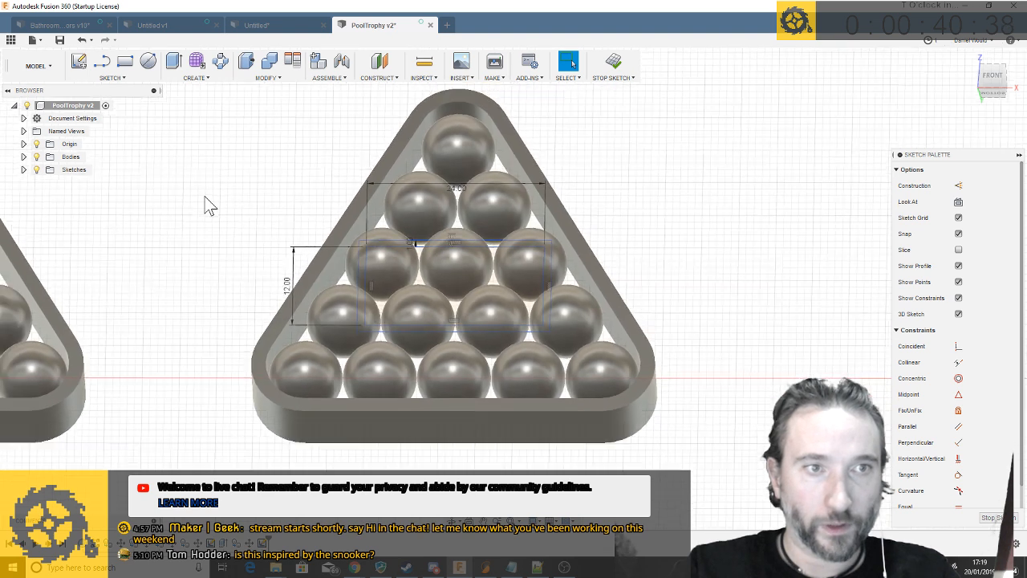
scroll(206, 201, down, 4)
drag(126, 178, 296, 366)
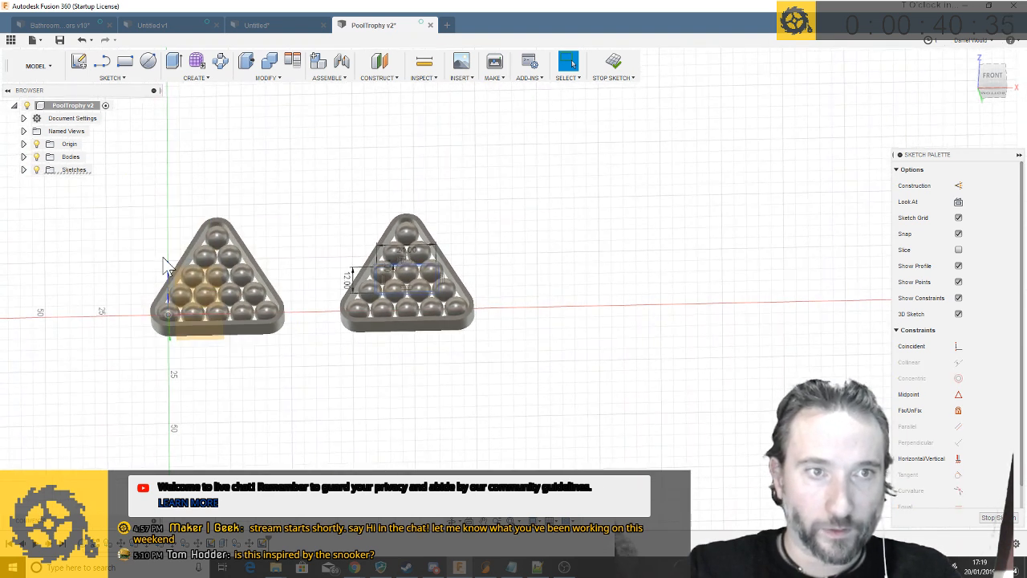
click(24, 156)
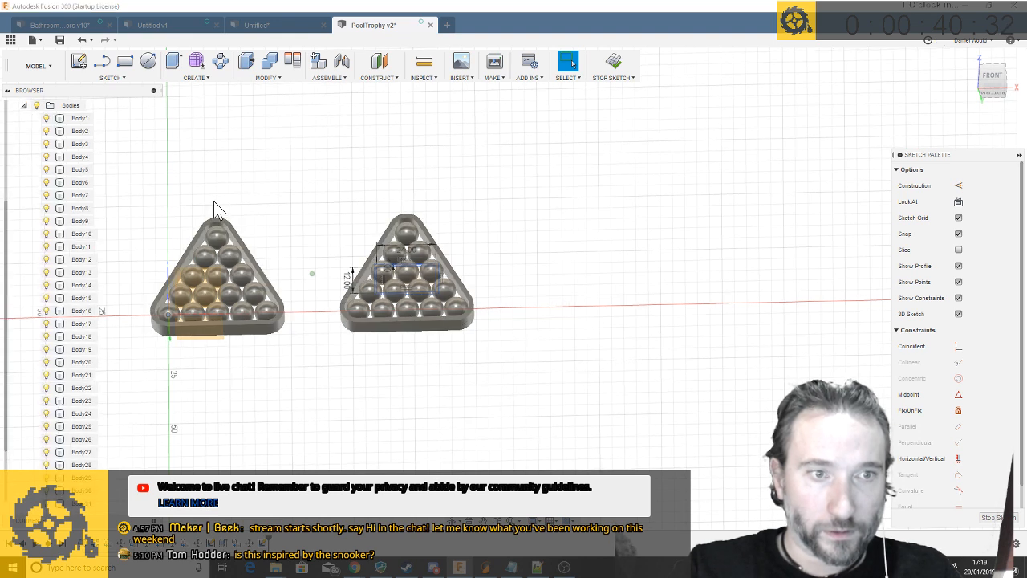
shift+middle_drag(214, 201, 205, 228)
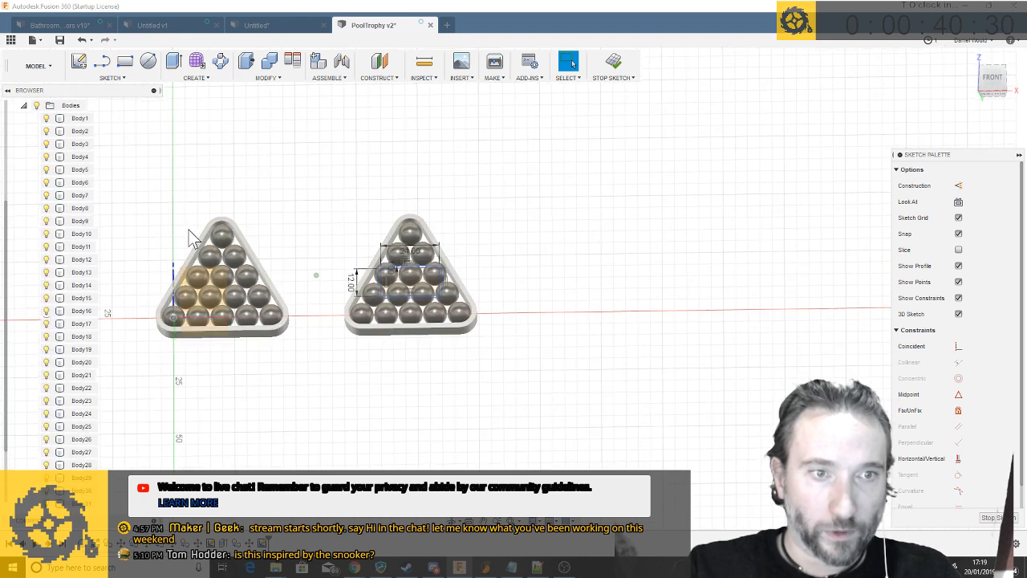
drag(136, 189, 312, 355)
Try selecting all fifteen balls of the original triangle individually, along with the frame's outer faces
click(227, 237)
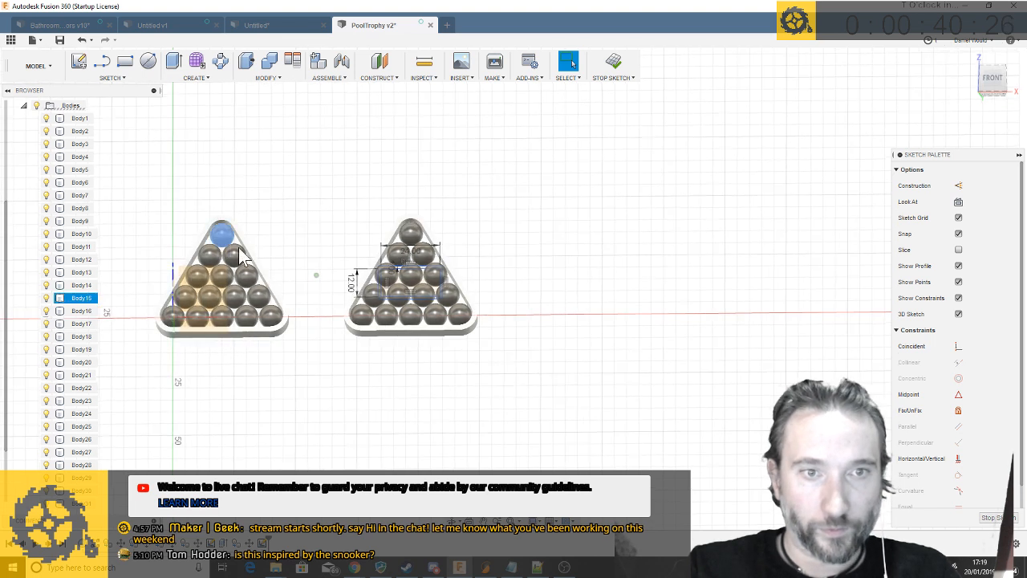
click(236, 257)
ctrl+click(209, 255)
ctrl+click(233, 255)
ctrl+click(197, 276)
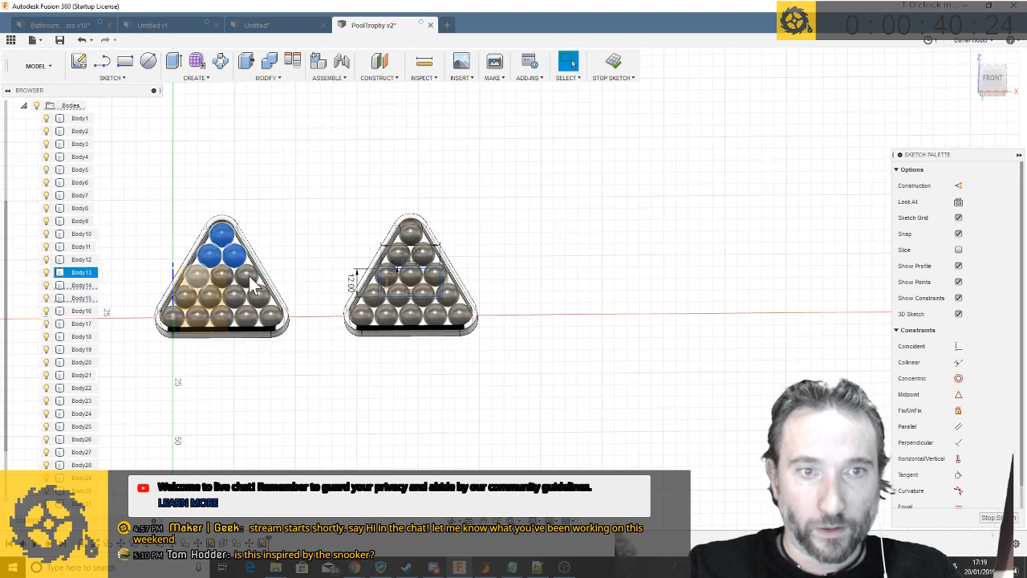
ctrl+click(222, 276)
ctrl+click(246, 276)
ctrl+click(258, 297)
ctrl+click(234, 297)
ctrl+click(210, 297)
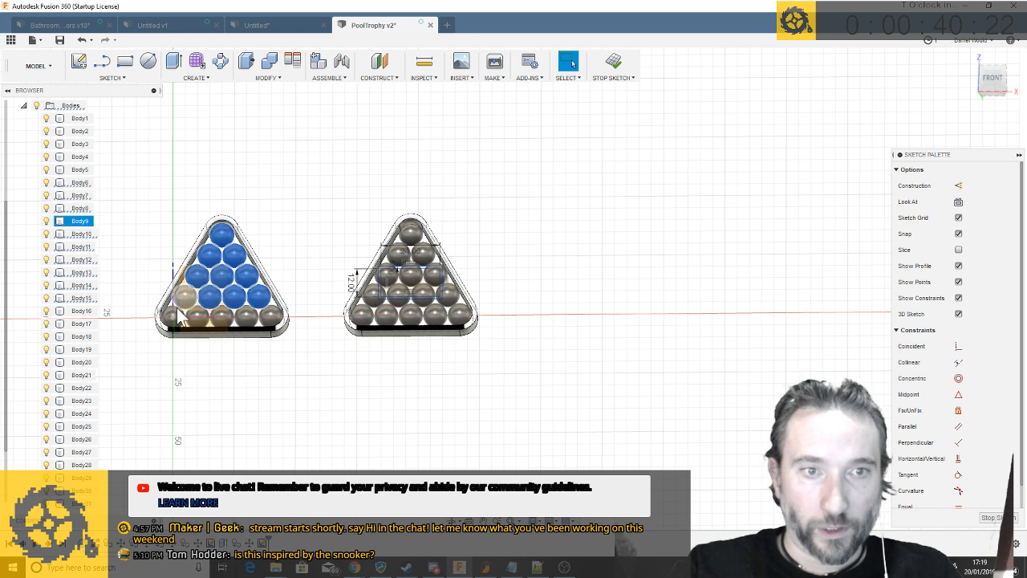
ctrl+click(184, 297)
ctrl+click(217, 317)
ctrl+click(245, 319)
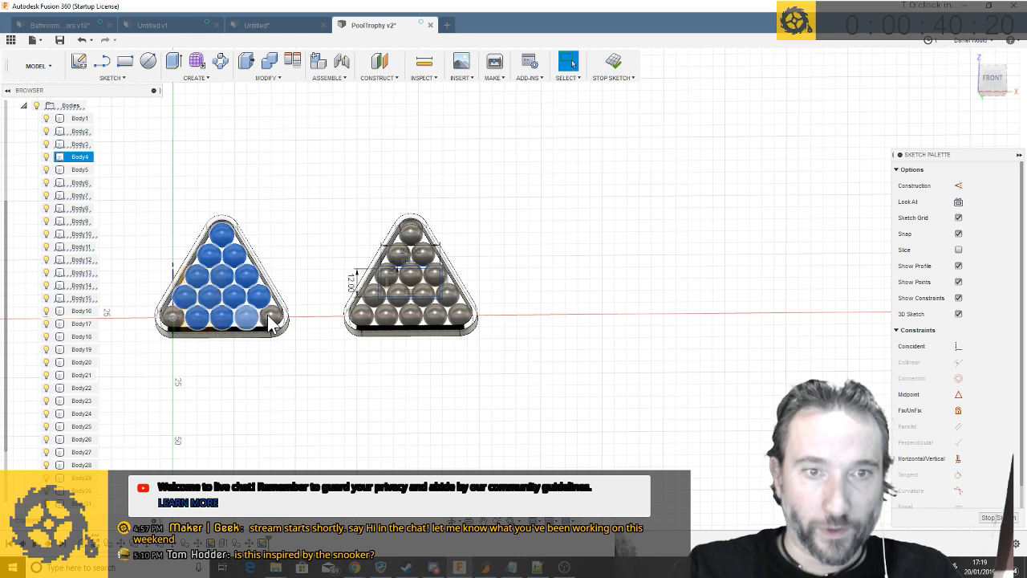
ctrl+click(268, 320)
ctrl+click(172, 317)
ctrl+click(172, 317)
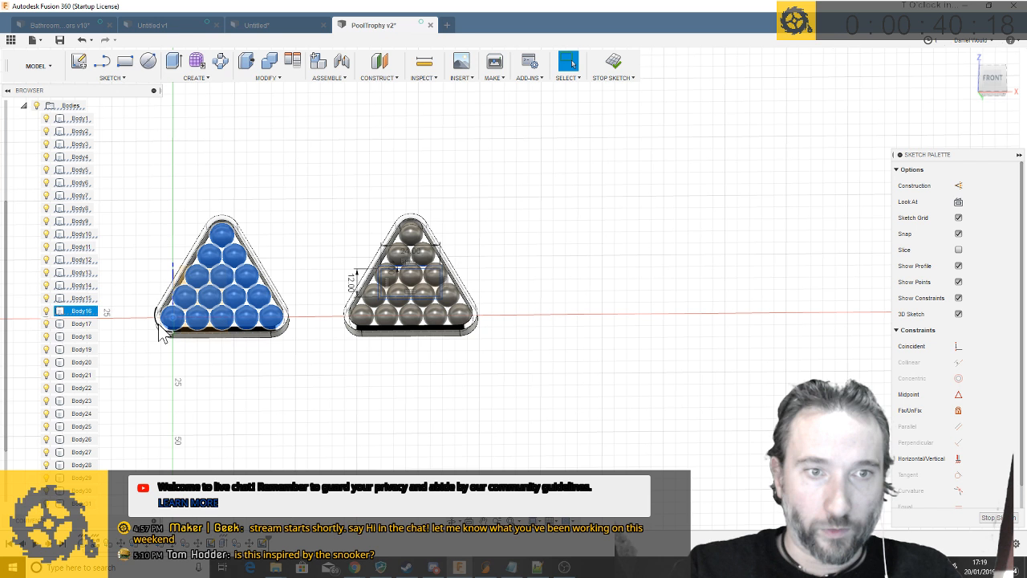
ctrl+click(207, 335)
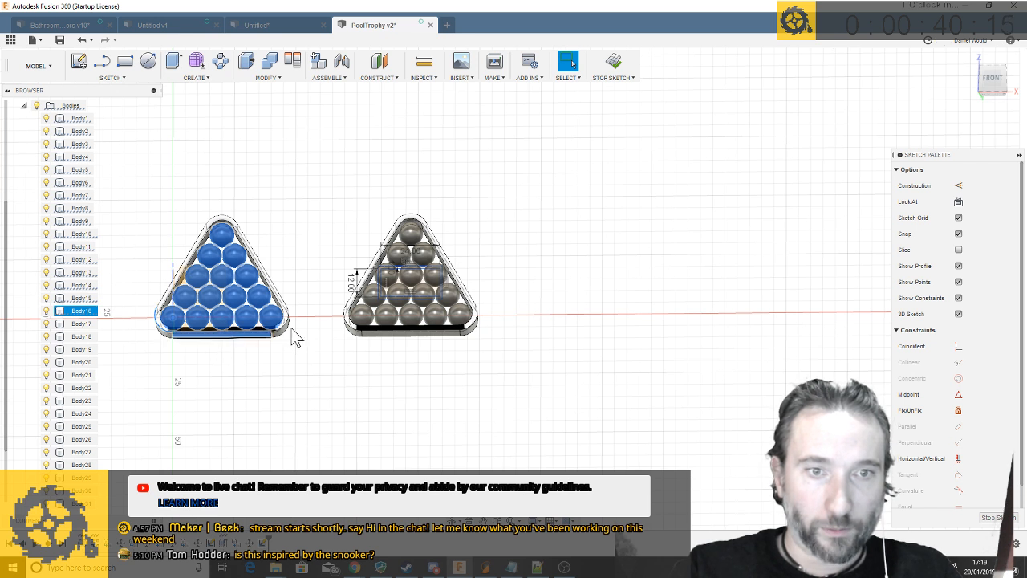
Create a selection set from Body1 to Body16, the original triangle's balls and frame
click(80, 323)
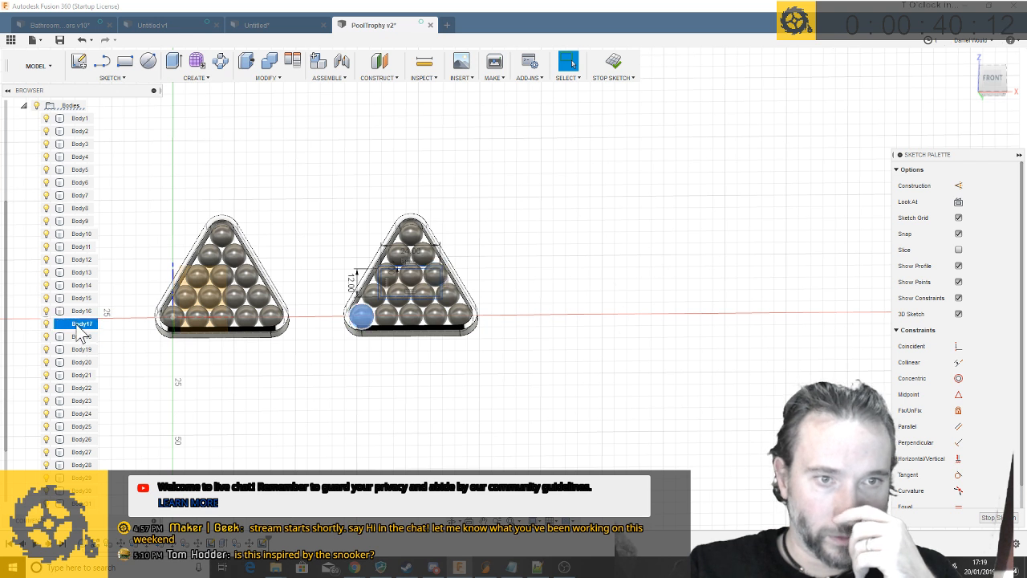
click(90, 311)
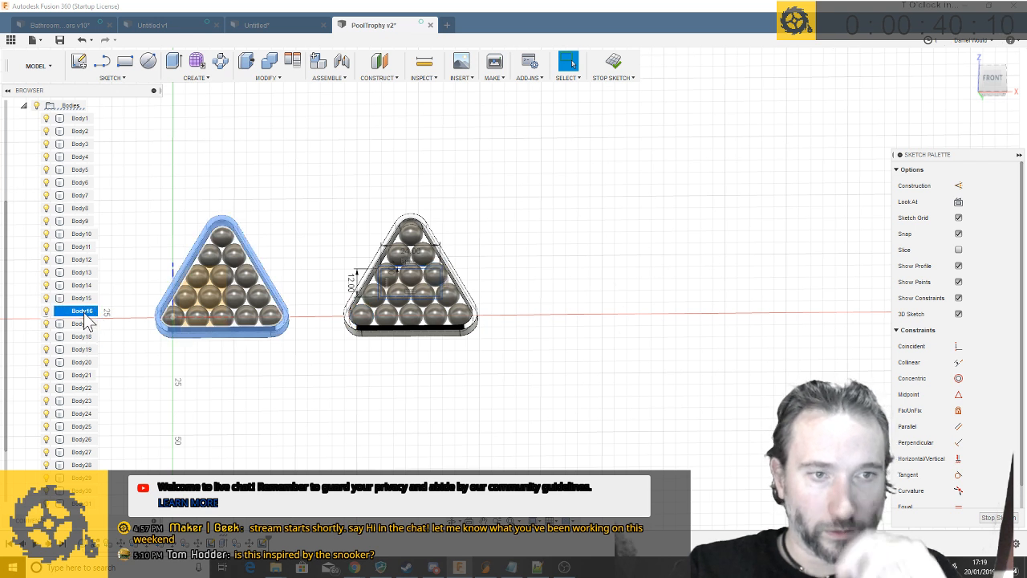
shift+click(80, 120)
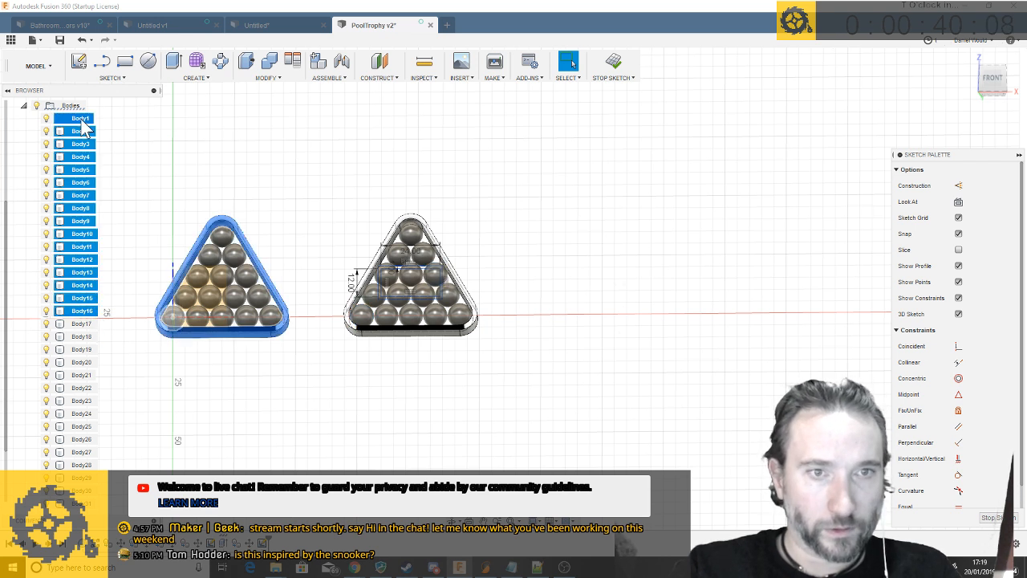
right_click(82, 124)
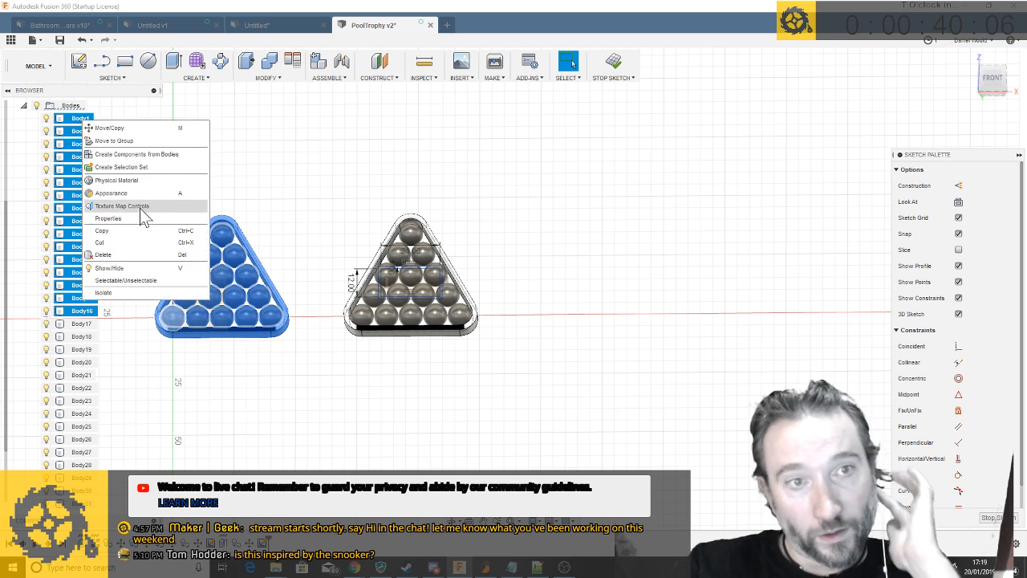
click(152, 167)
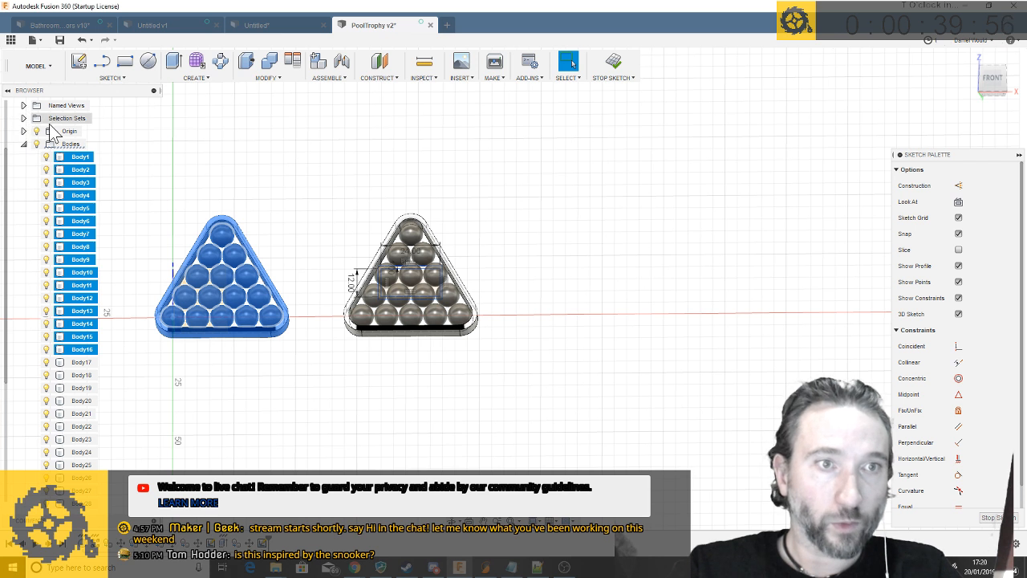
Rename the original triangle's new selection set as Rack1
click(24, 118)
click(78, 132)
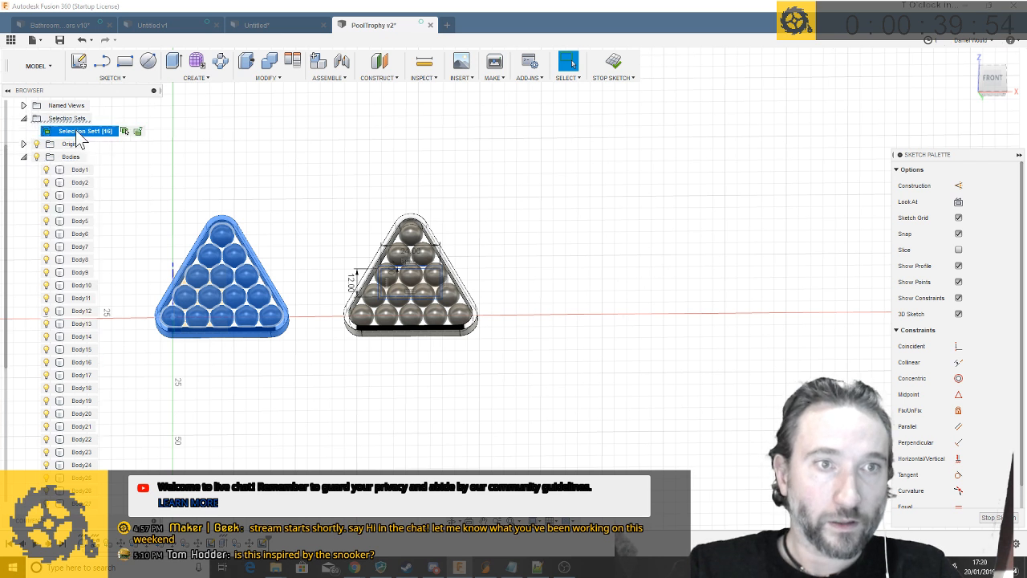
double_click(78, 134)
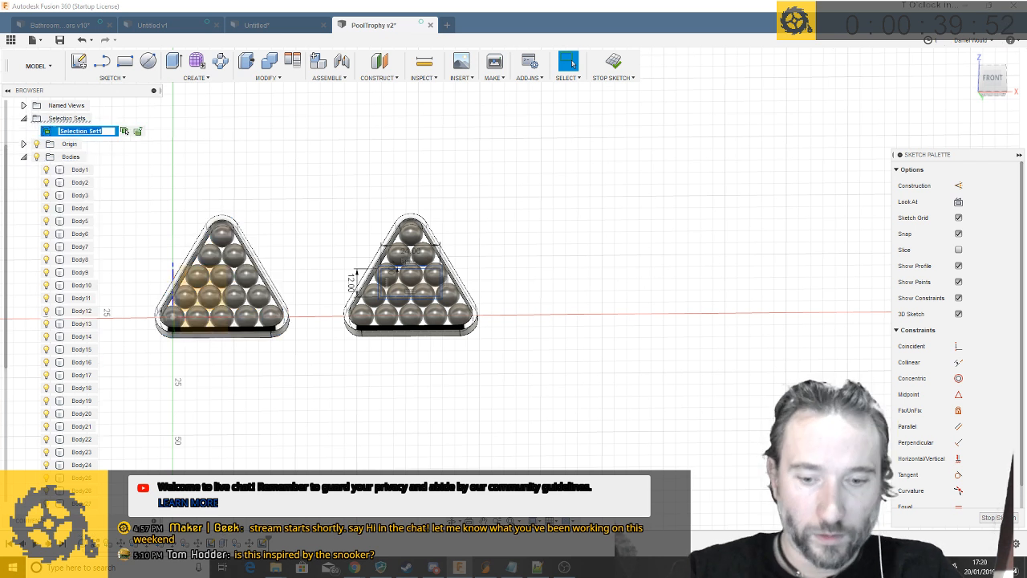
text(Rack1)
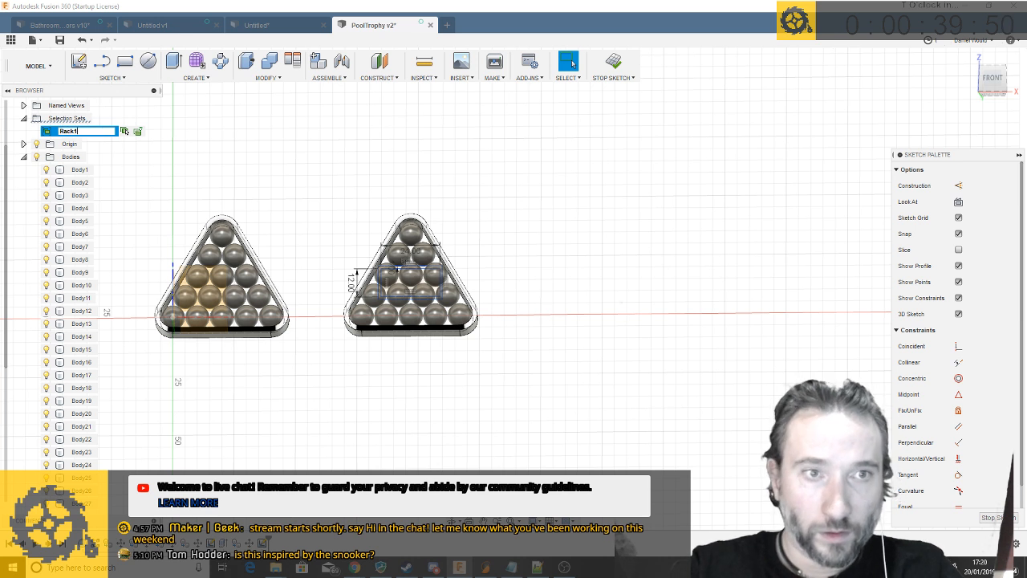
key(Return)
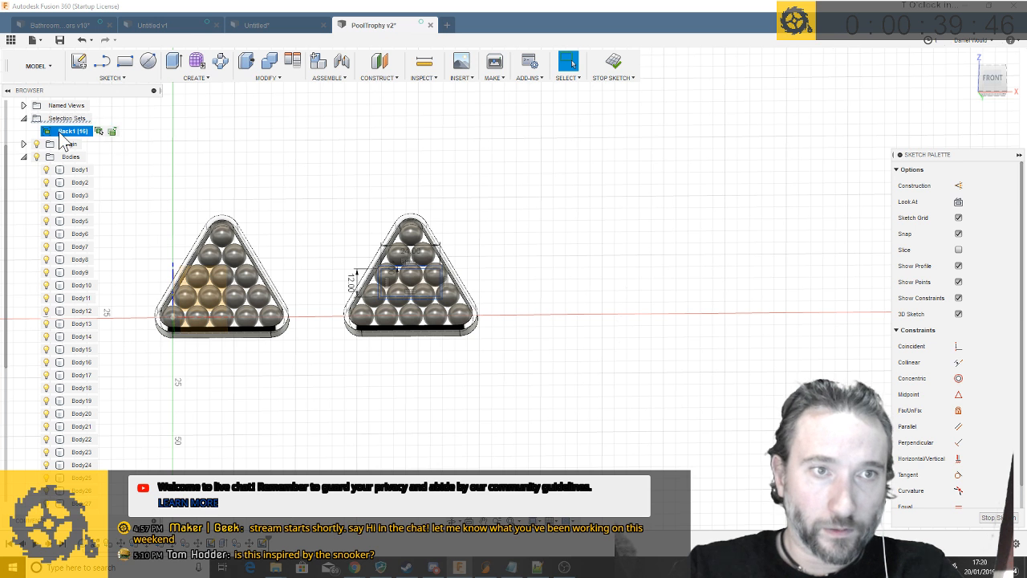
Test the Rack1 selection set by selecting its bodies, clearing the selection and selecting them again
click(99, 131)
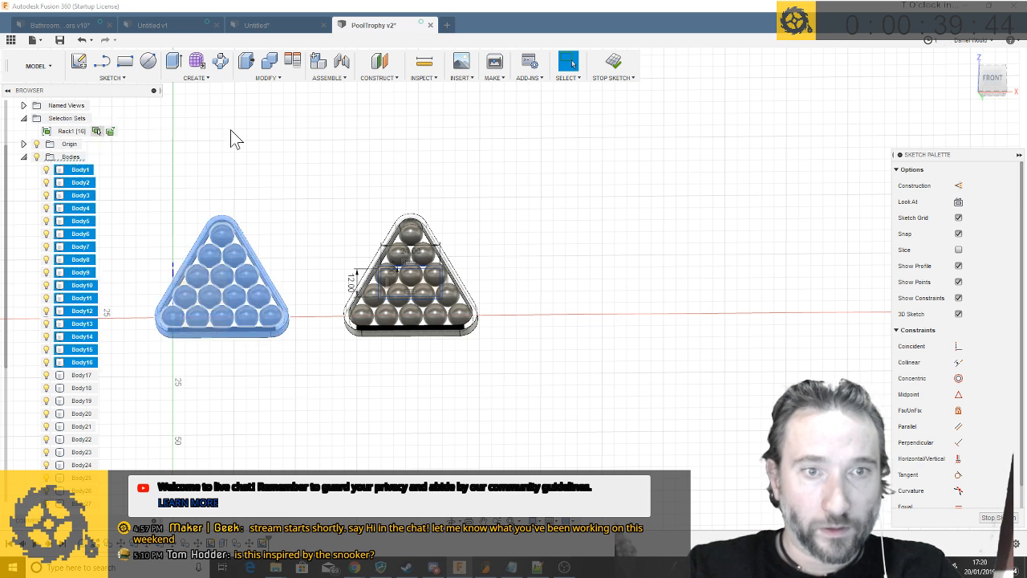
click(256, 176)
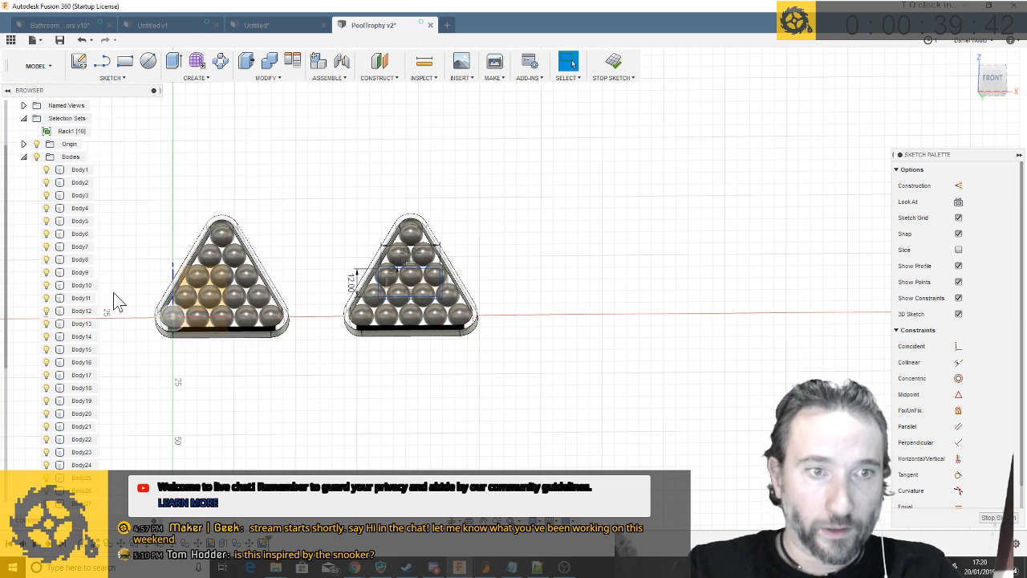
click(76, 131)
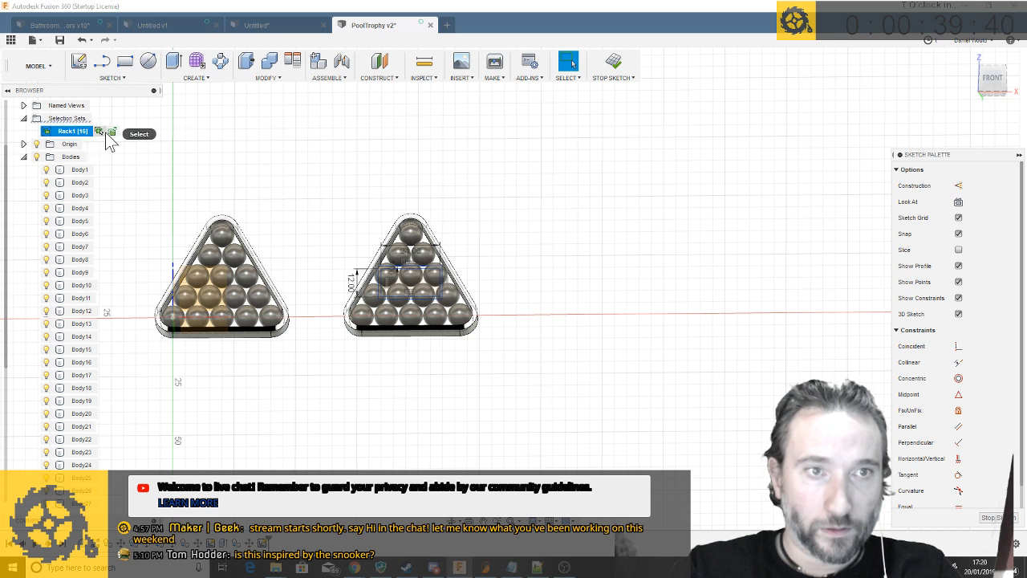
click(106, 134)
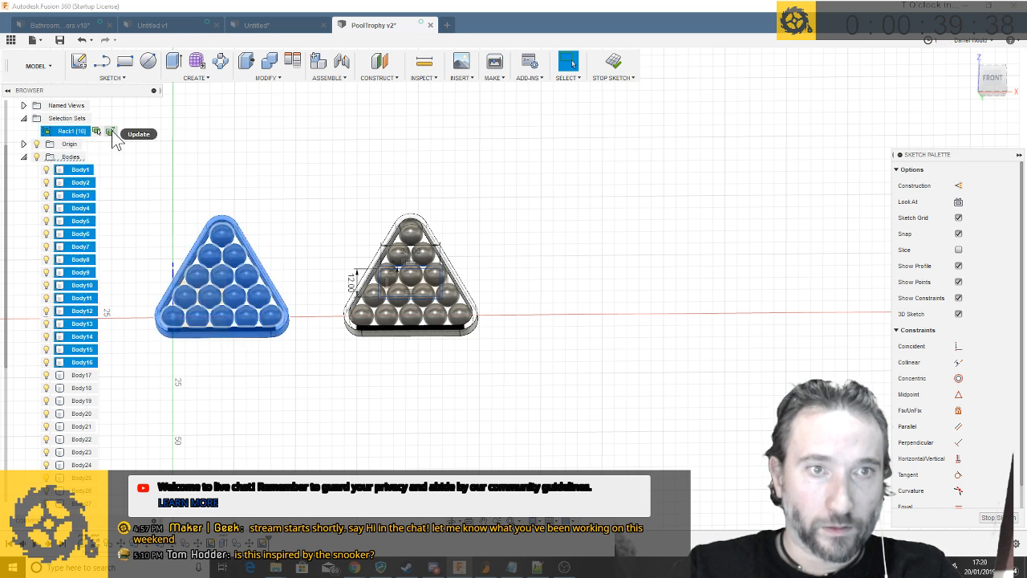
Create a selection set from Body17 to Body32, the copied triangle's balls and frame
click(81, 374)
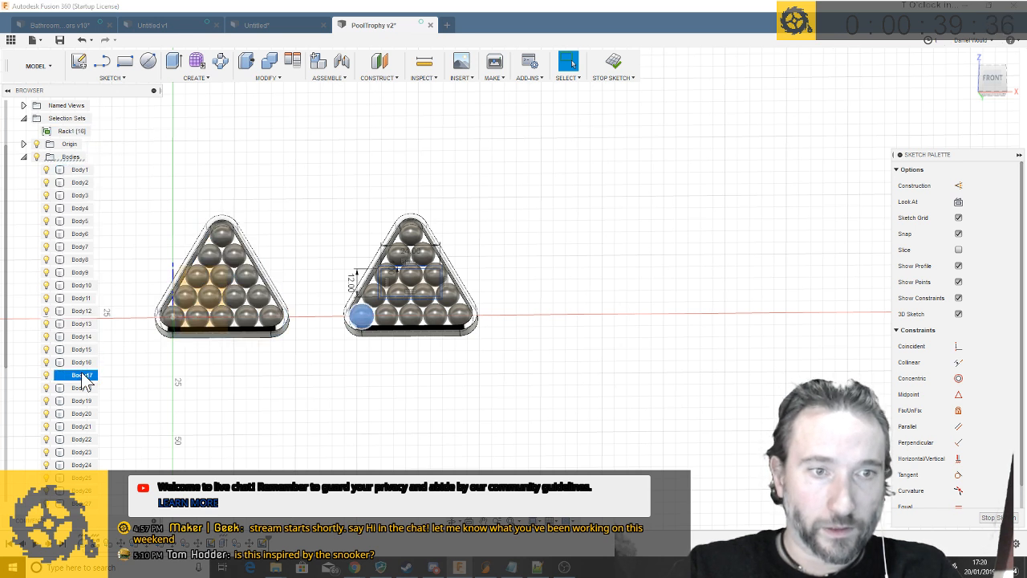
scroll(84, 377, down, 1)
scroll(84, 393, down, 1)
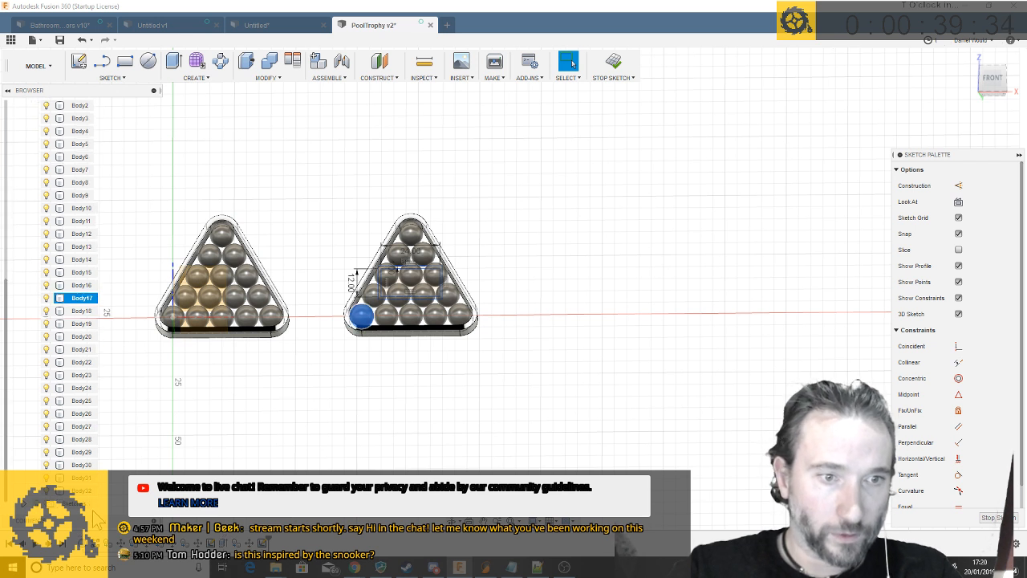
click(84, 465)
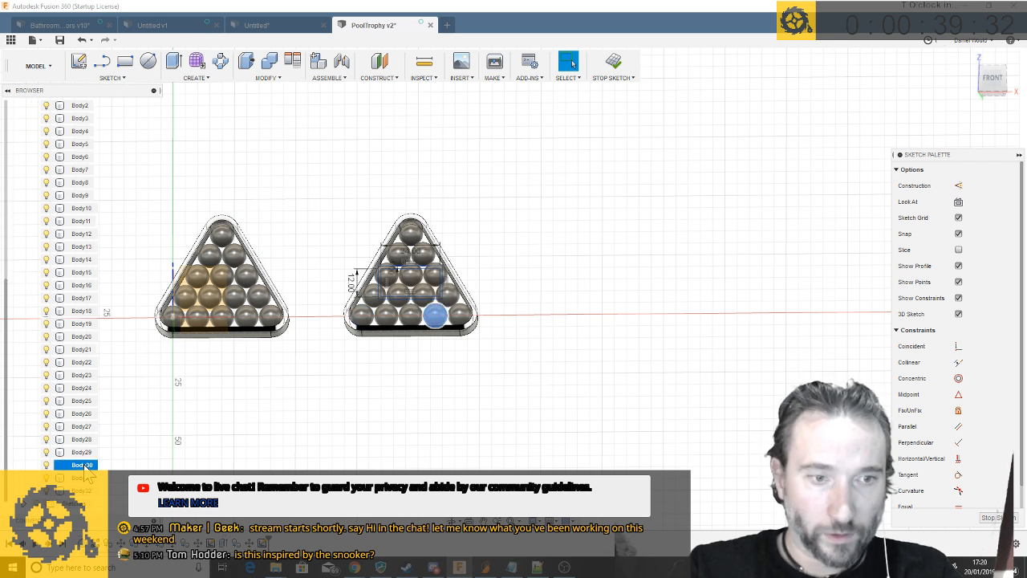
click(80, 298)
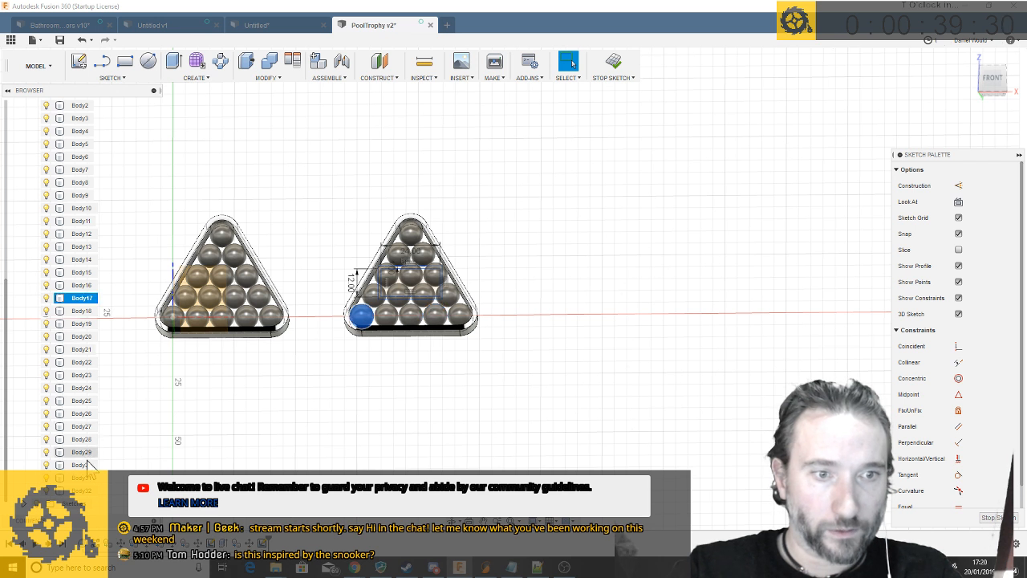
shift+click(85, 465)
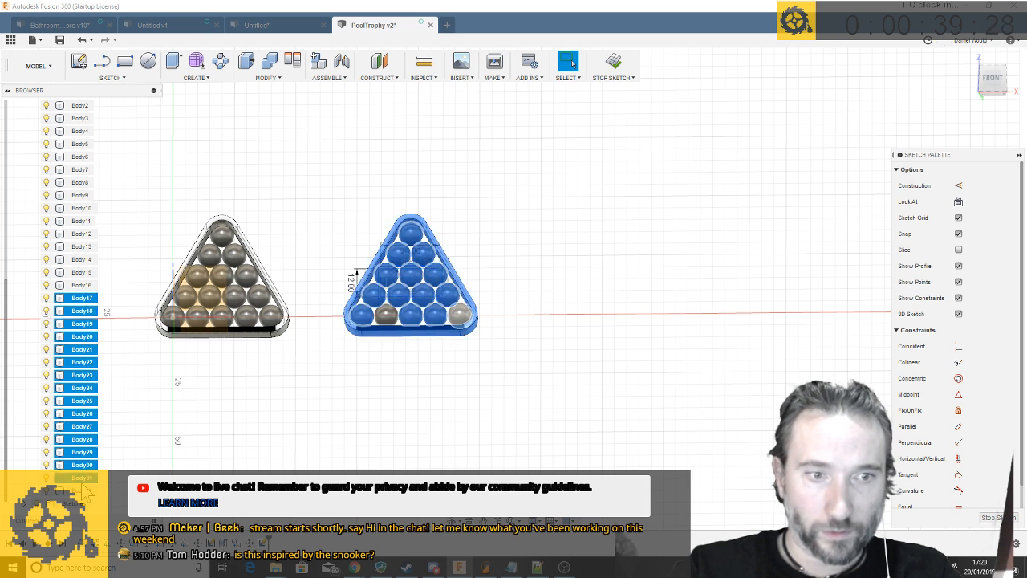
right_click(82, 486)
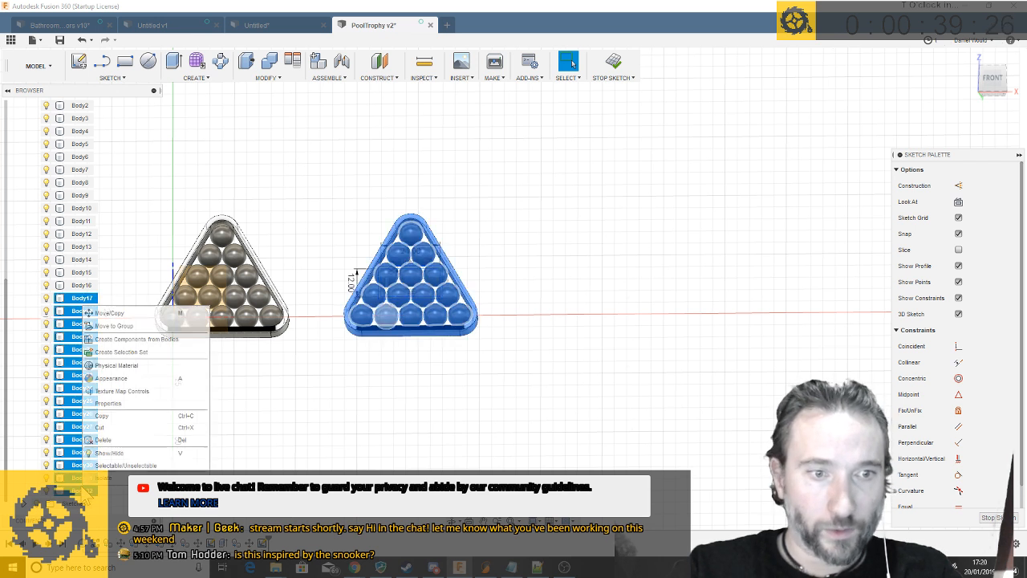
click(123, 351)
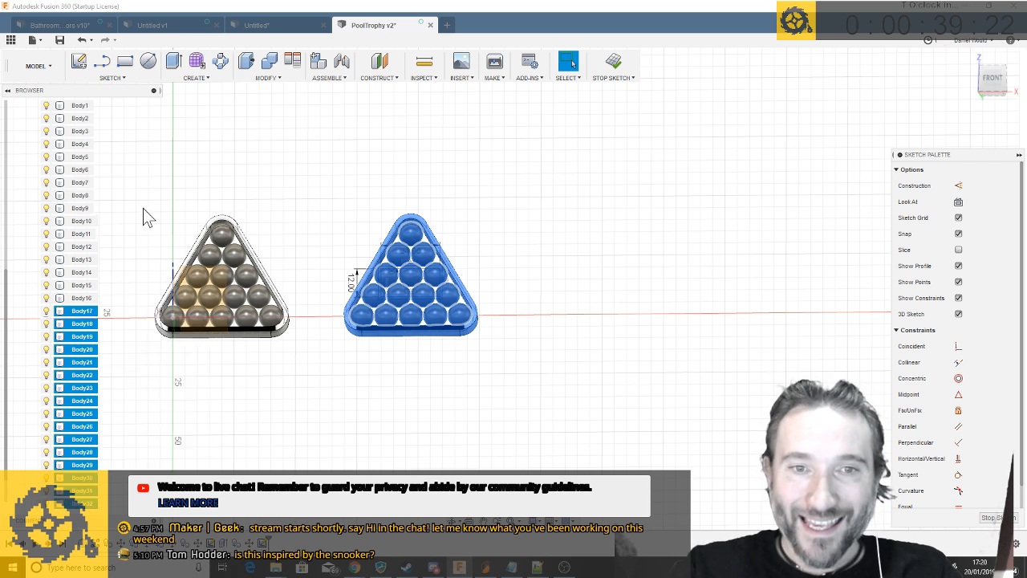
Rename the copied triangle's new selection set as Rack2
scroll(144, 217, down, 4)
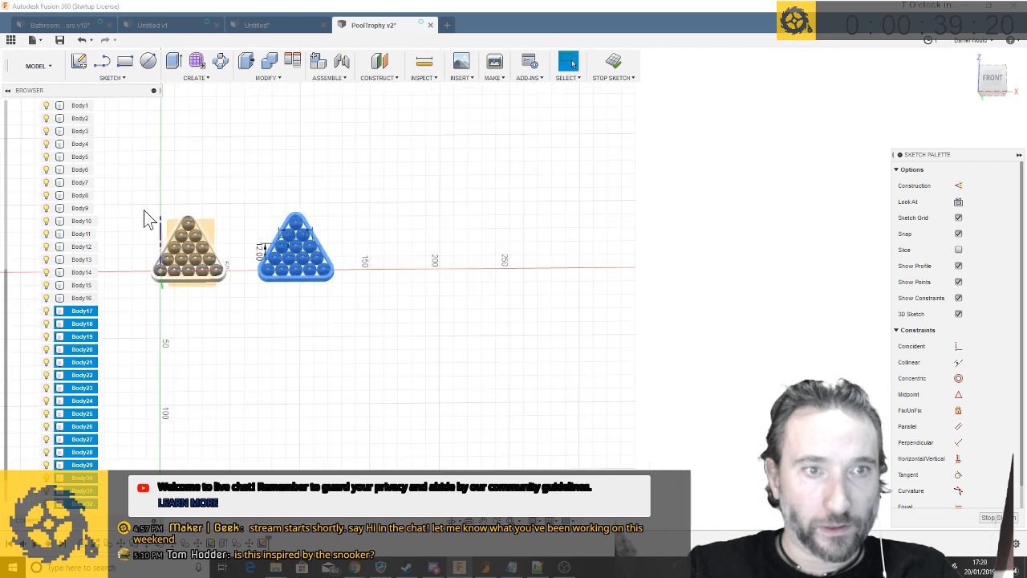
scroll(69, 229, up, 5)
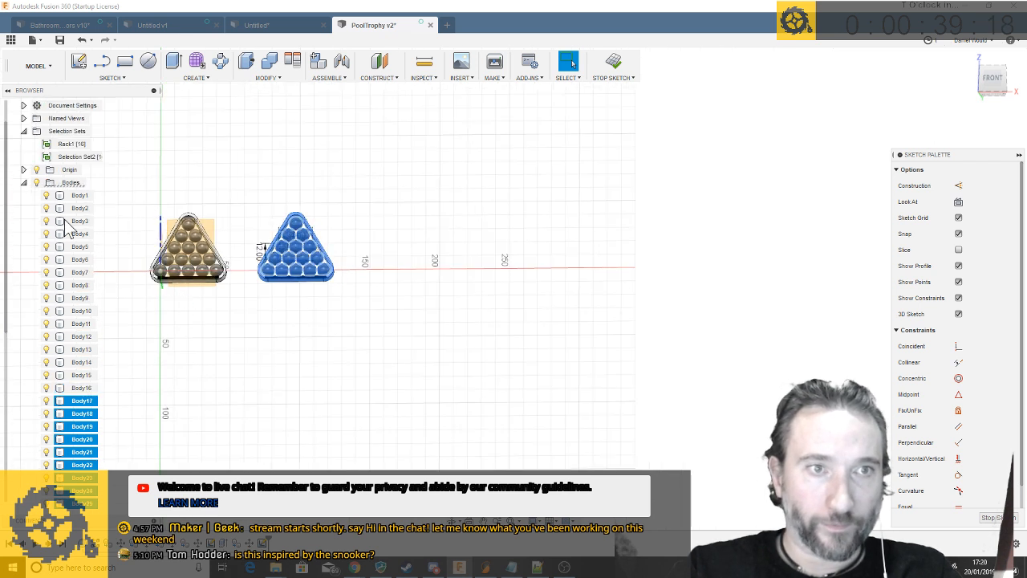
double_click(72, 169)
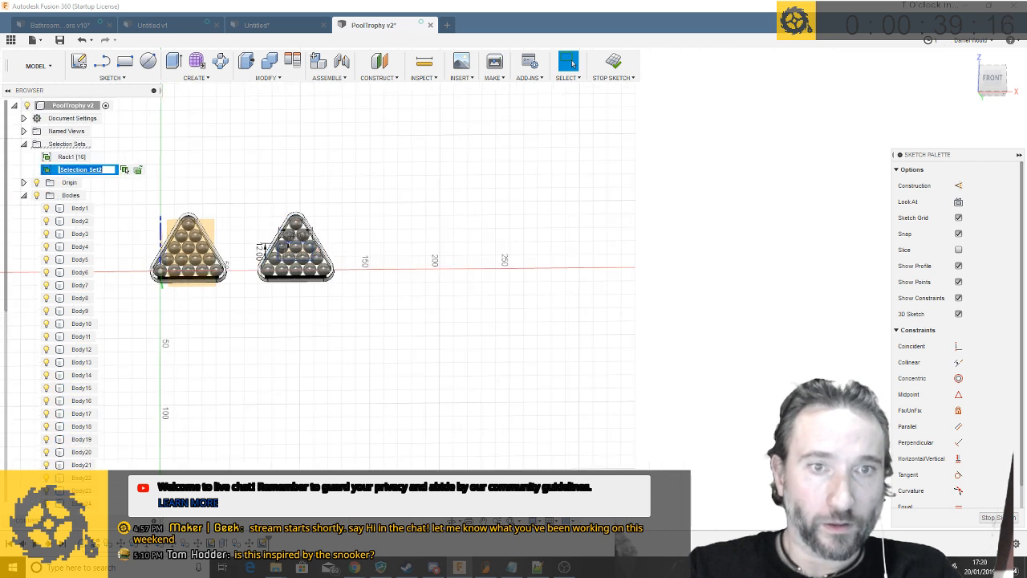
text(Rack2)
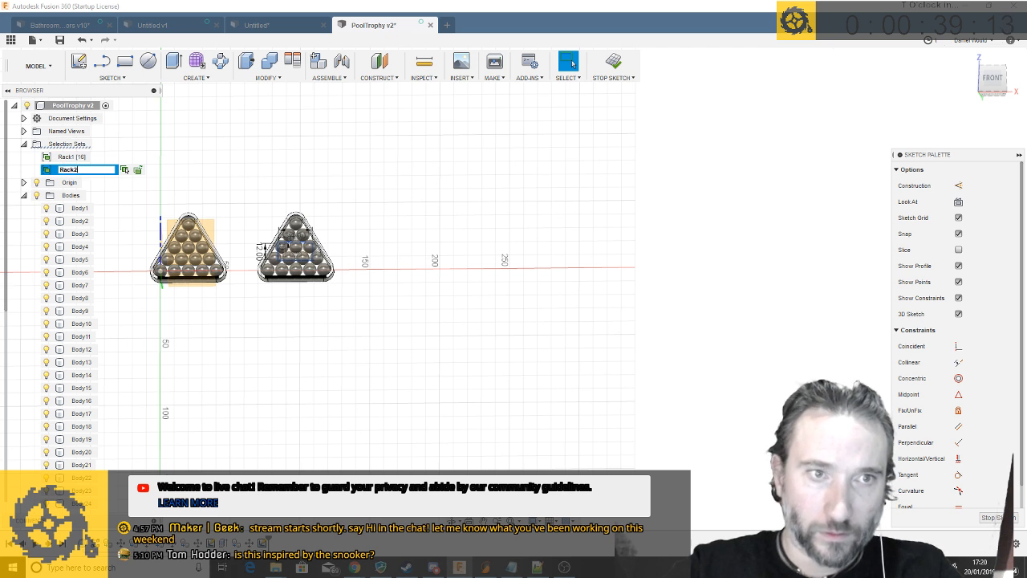
key(Return)
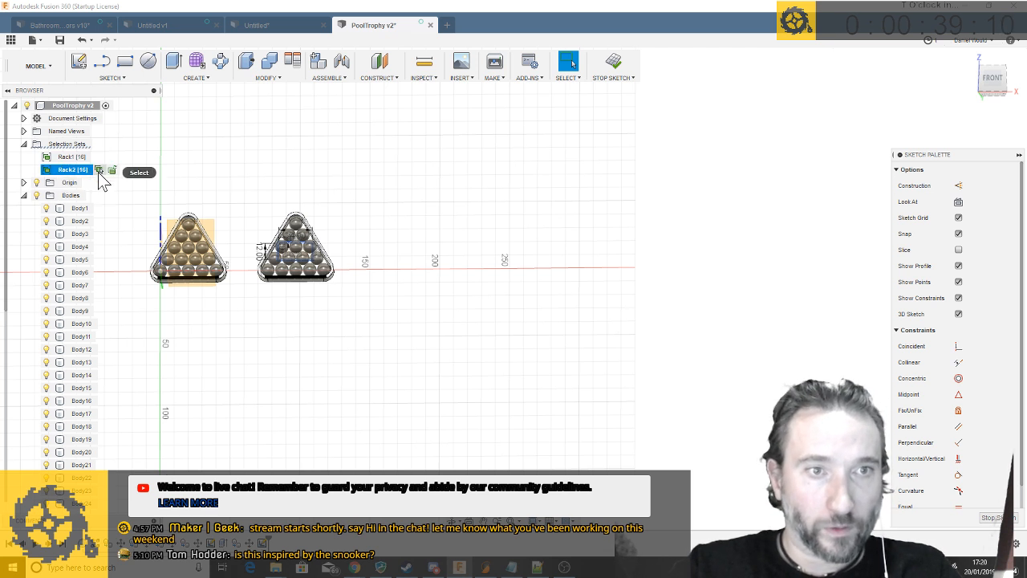
Select the bodies of the Rack2 set and hide them all
click(99, 170)
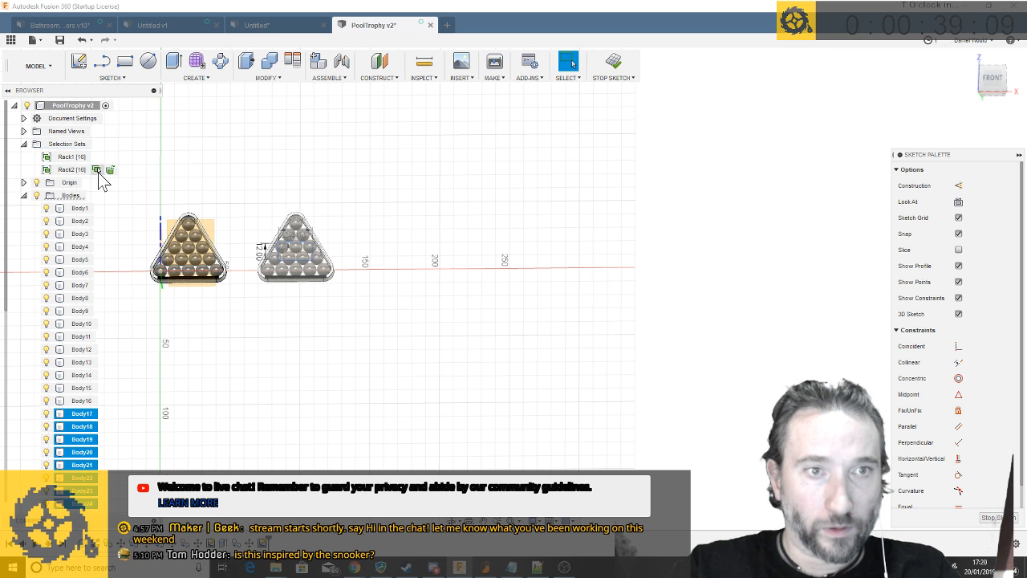
right_click(80, 426)
click(91, 391)
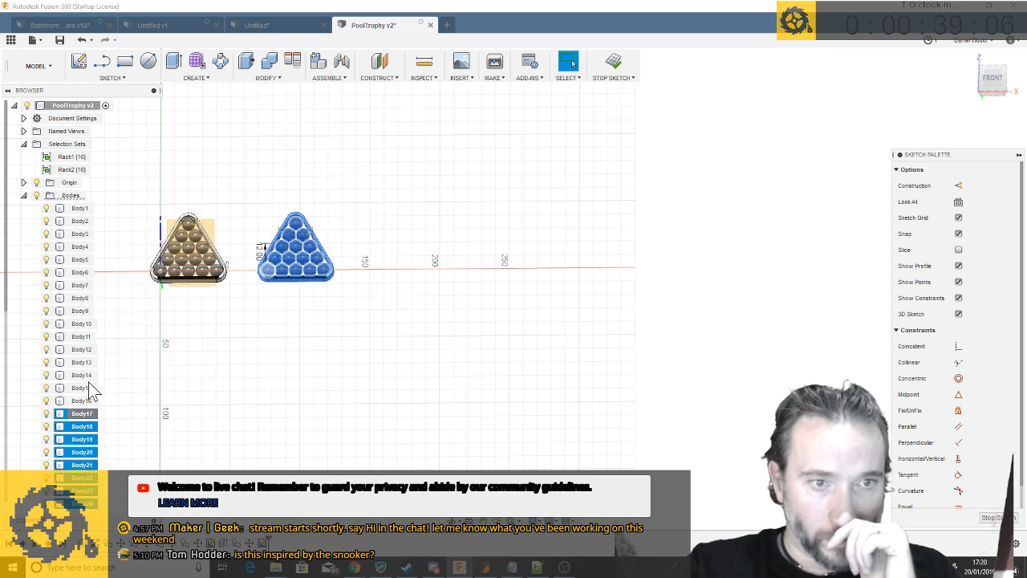
Extrude the narrow border profile between the two sketched rectangles by 1 mm as a new body
scroll(303, 241, up, 5)
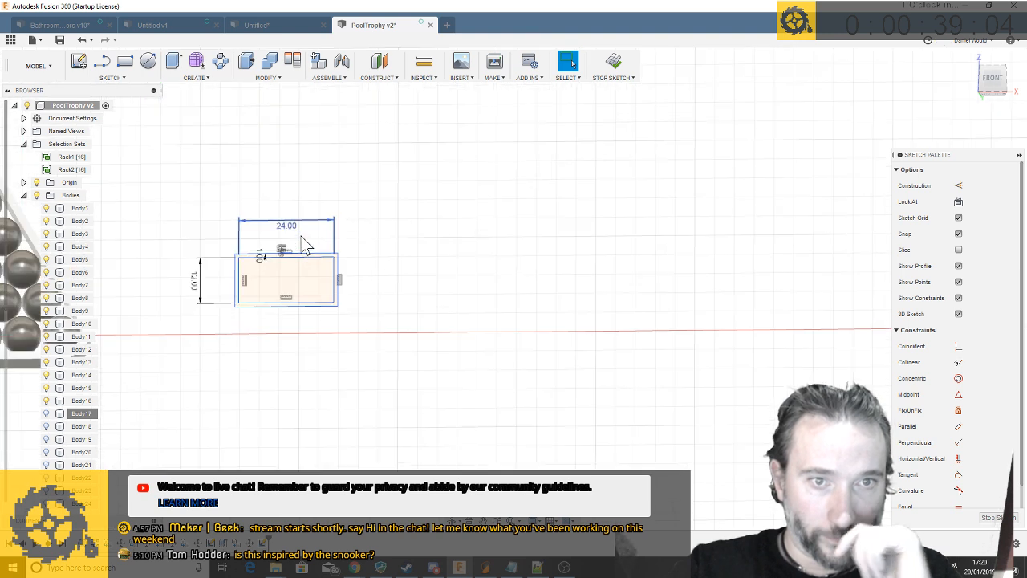
scroll(303, 243, up, 5)
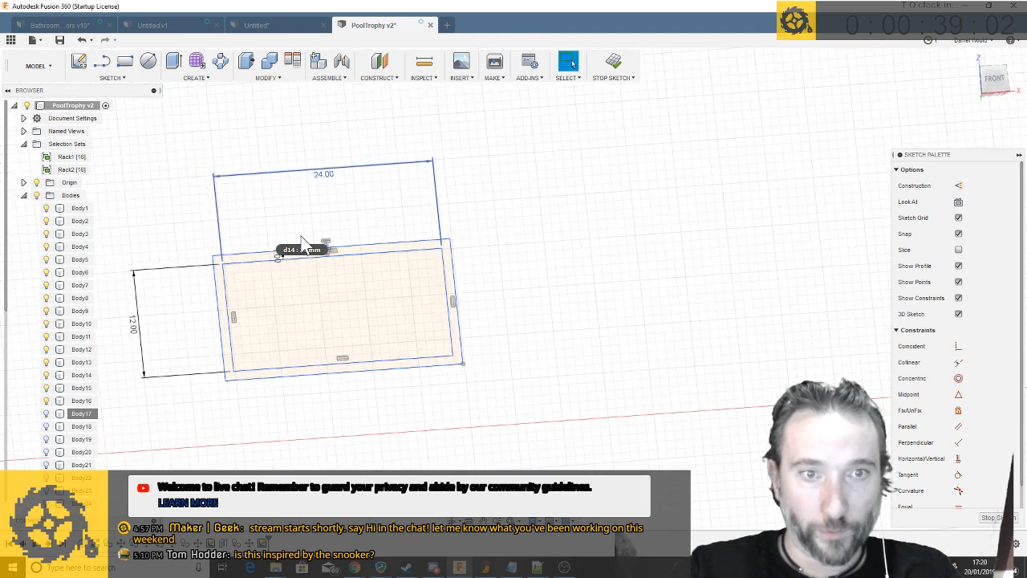
key(q)
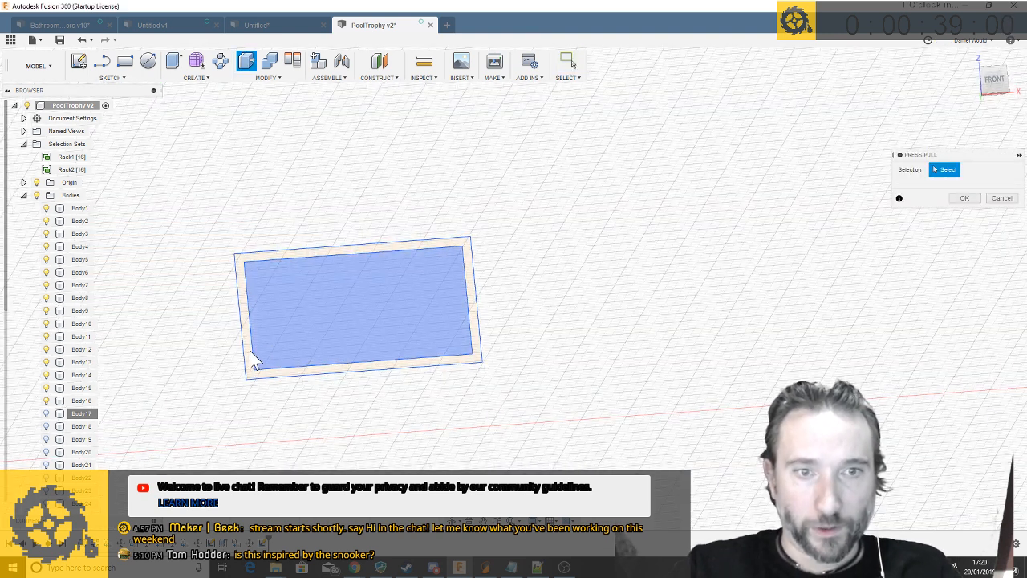
click(315, 374)
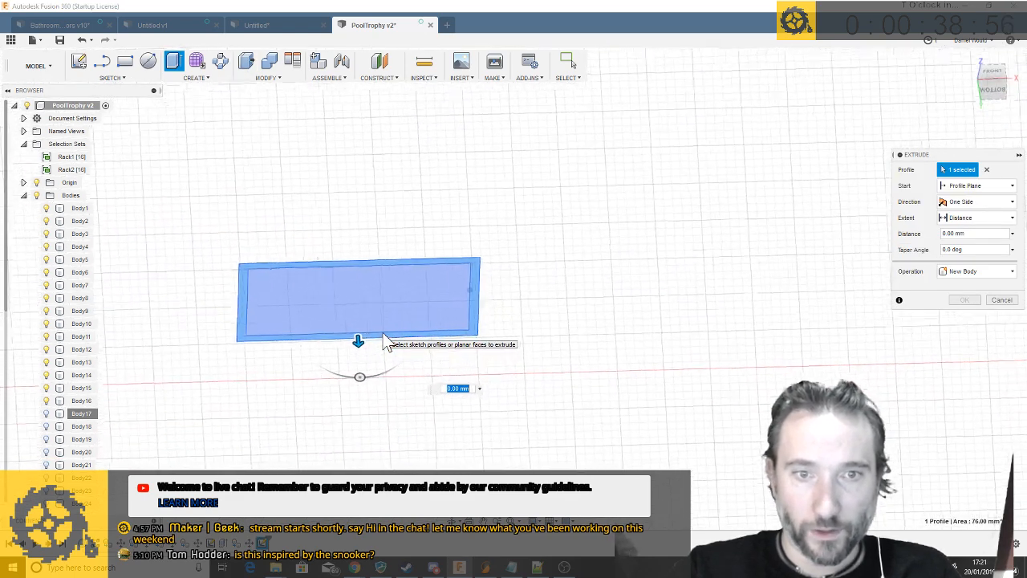
text(1)
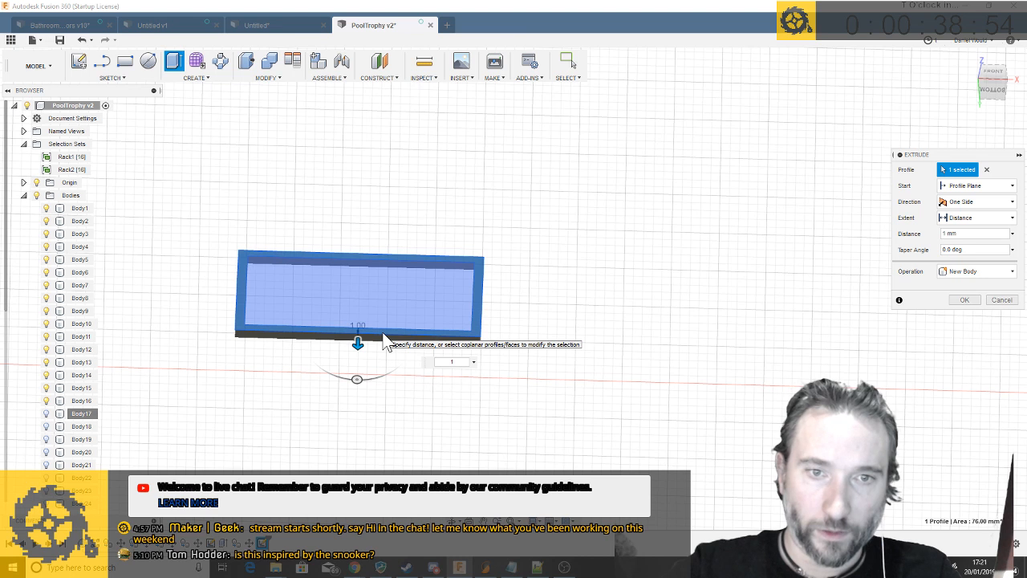
key(Return)
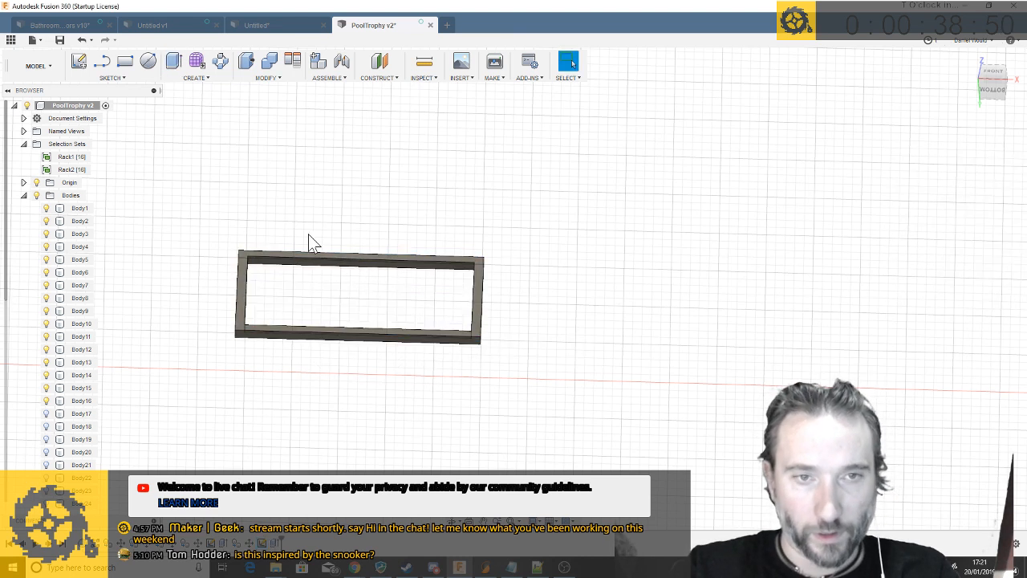
Show Sketch3 and extrude its inner rectangle profile by 0.5 mm to fill the plaque frame
click(24, 195)
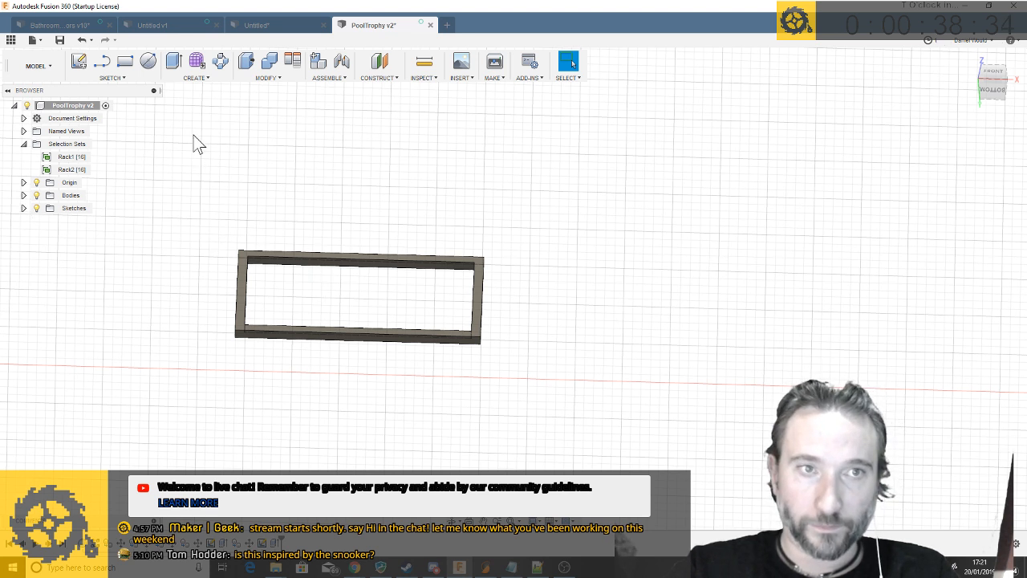
click(173, 63)
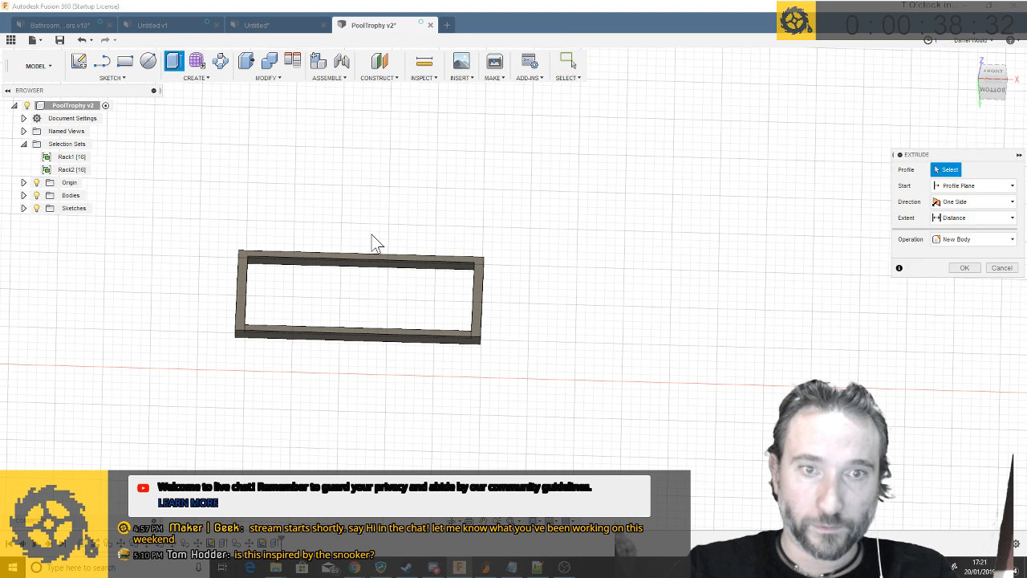
click(23, 207)
click(46, 233)
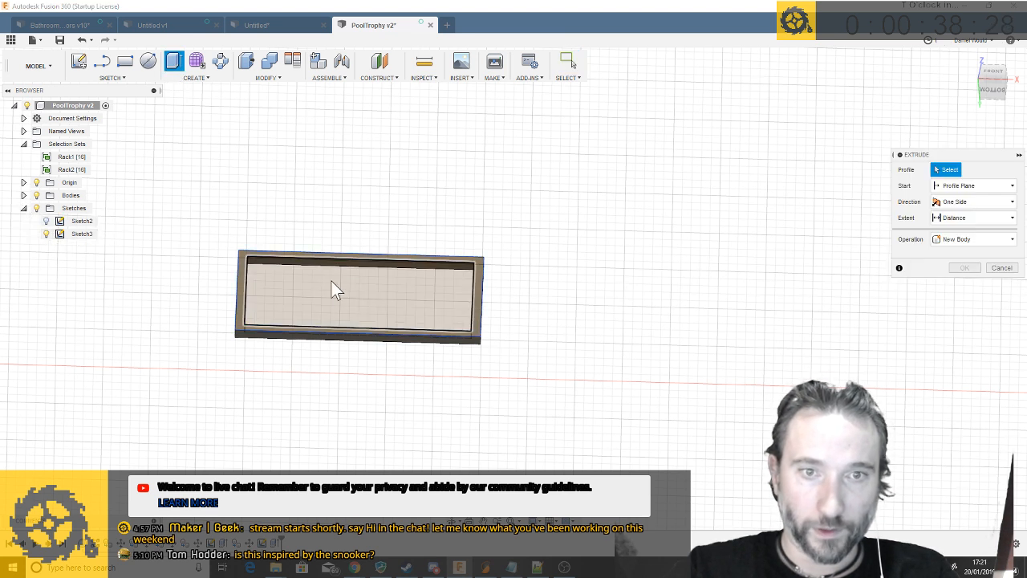
key(q)
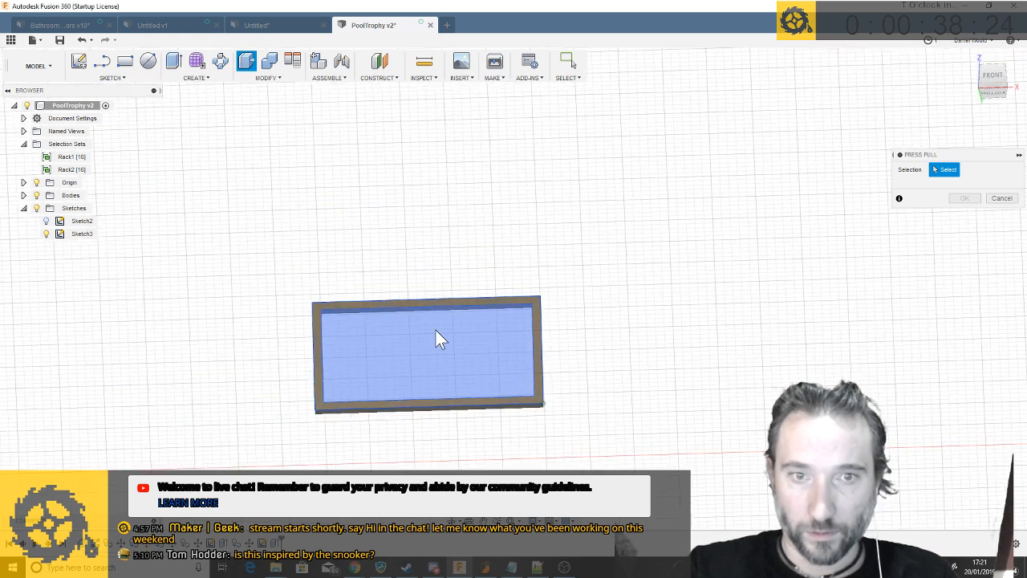
click(436, 332)
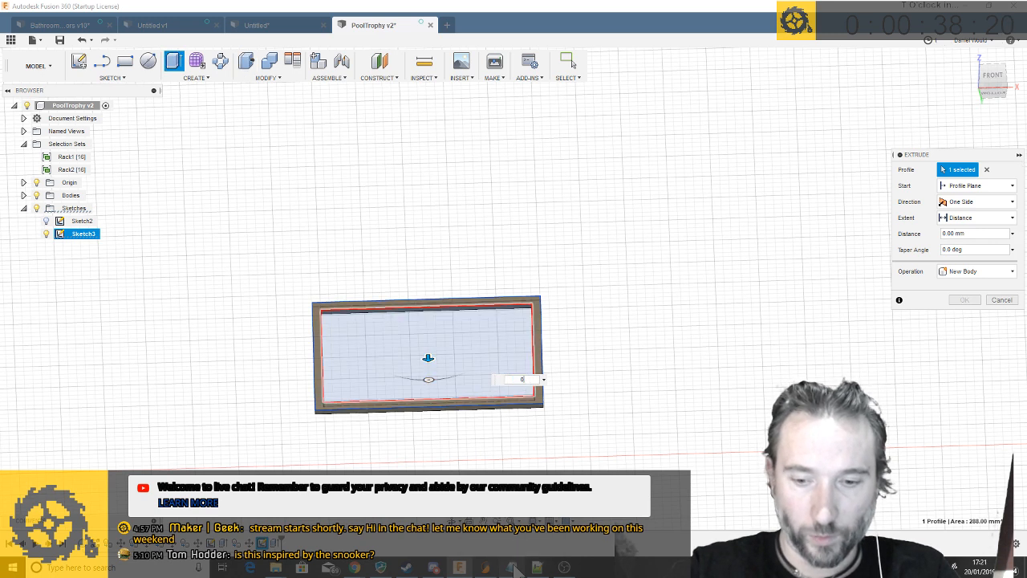
text(0.5)
key(Return)
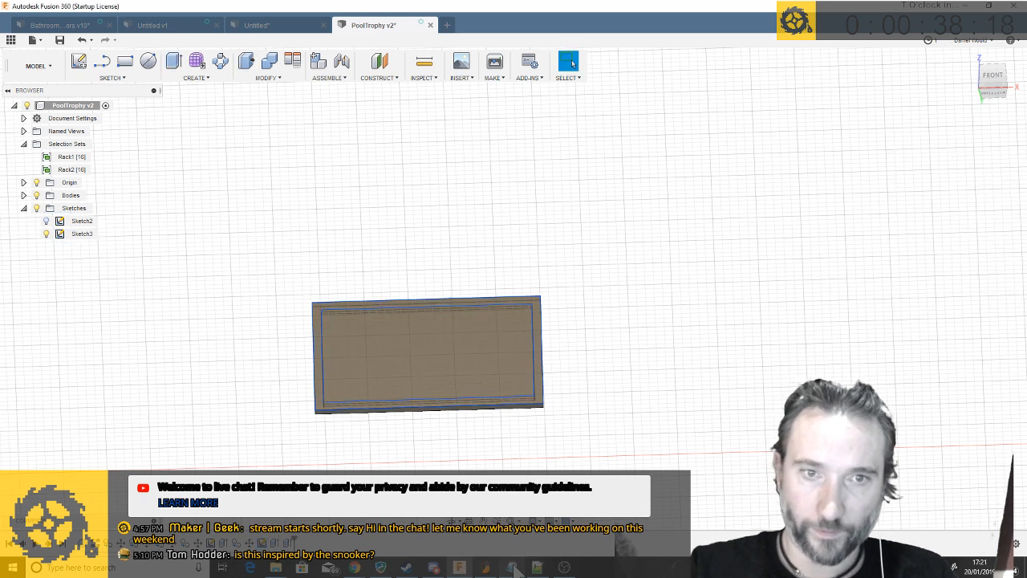
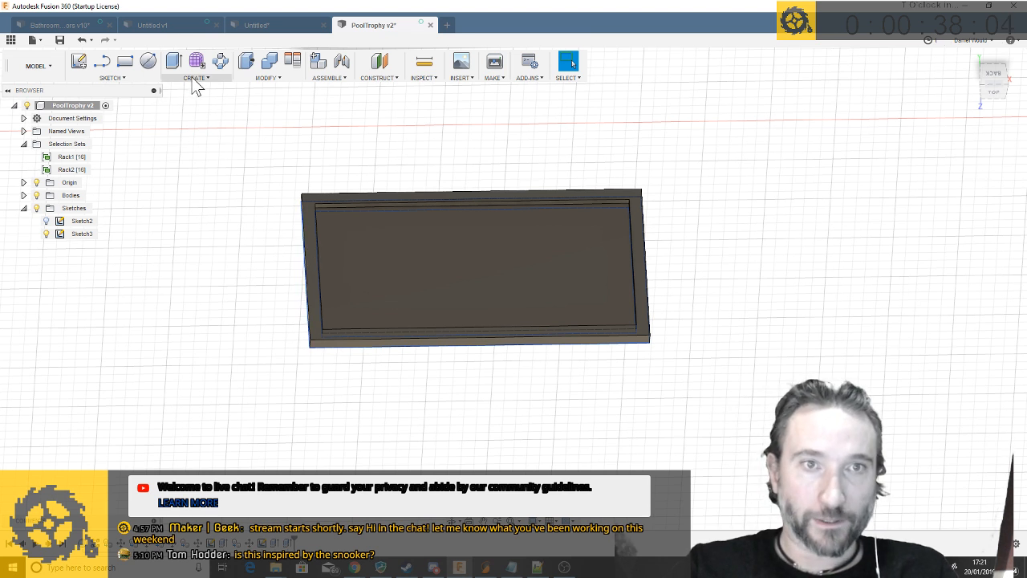
Begin a sketch text on the back side of the plaque, anchored near the inner panel's lower-left corner
click(117, 79)
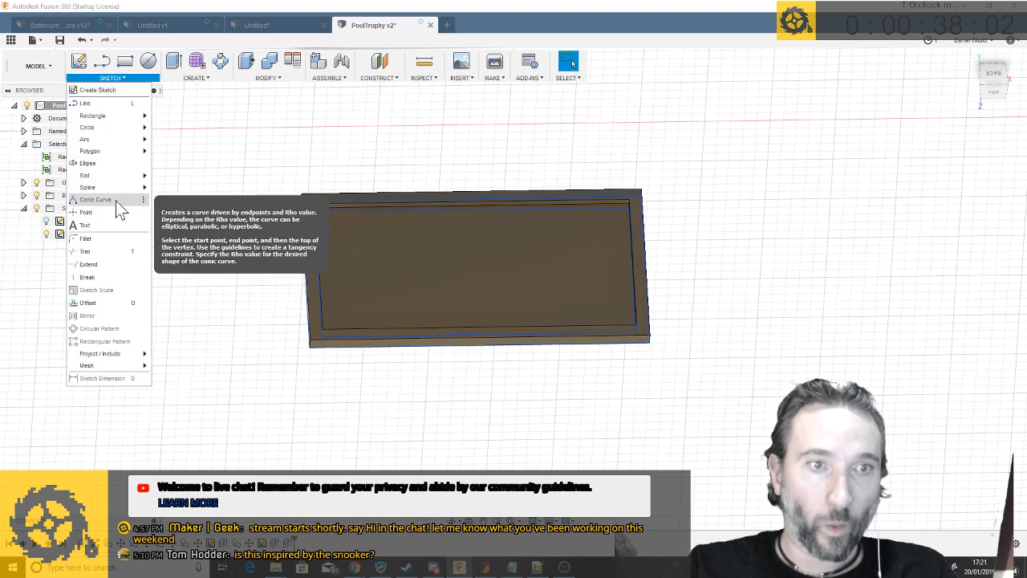
click(105, 227)
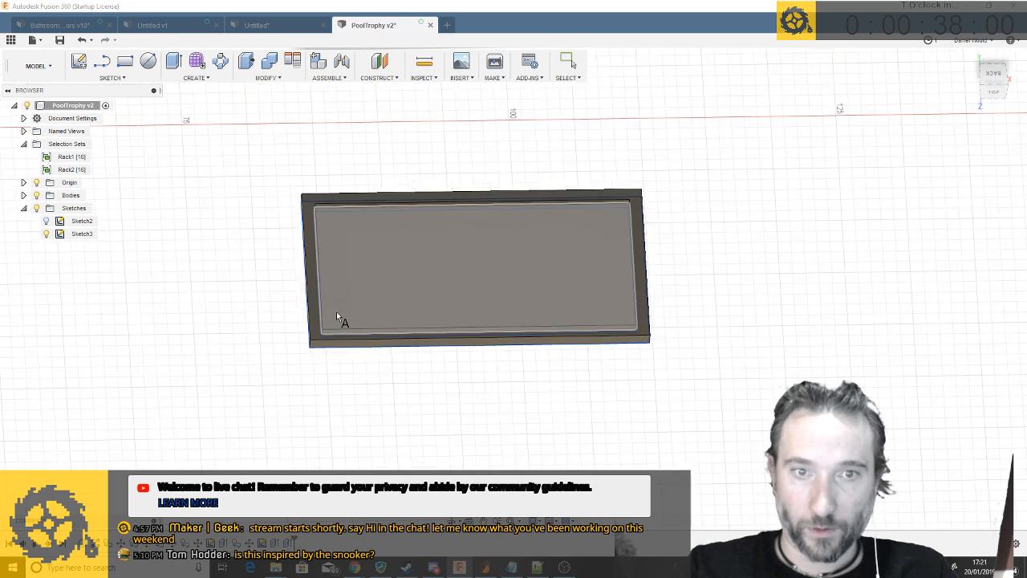
click(452, 257)
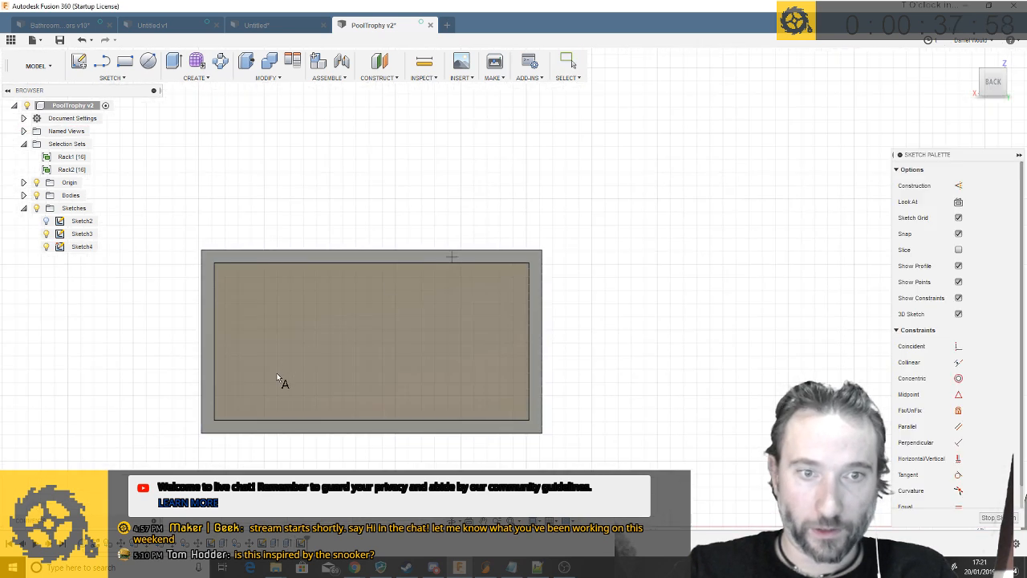
click(242, 396)
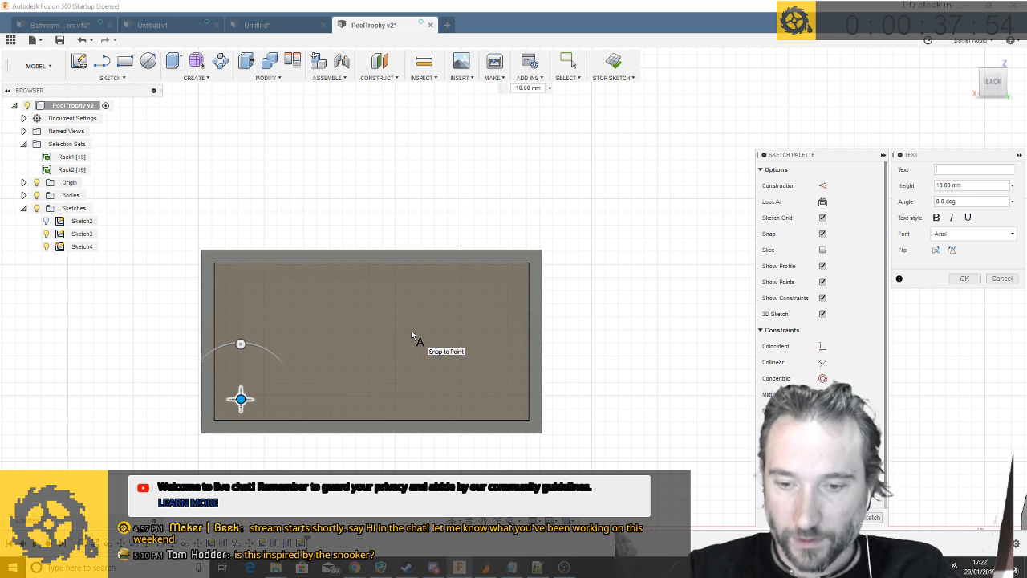
Enter 05:00 as the content of the plaque text
text(0)
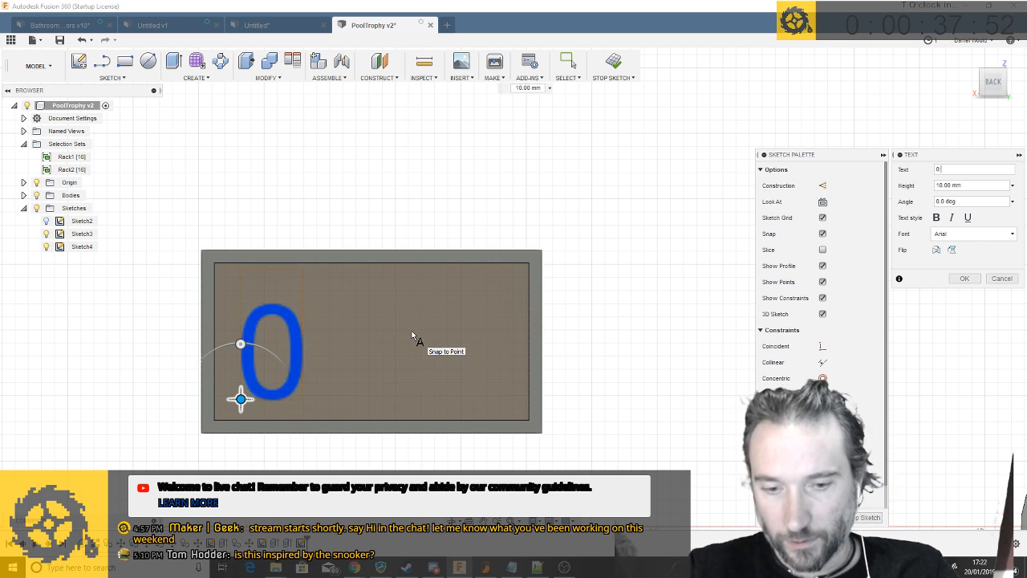
text(:5)))
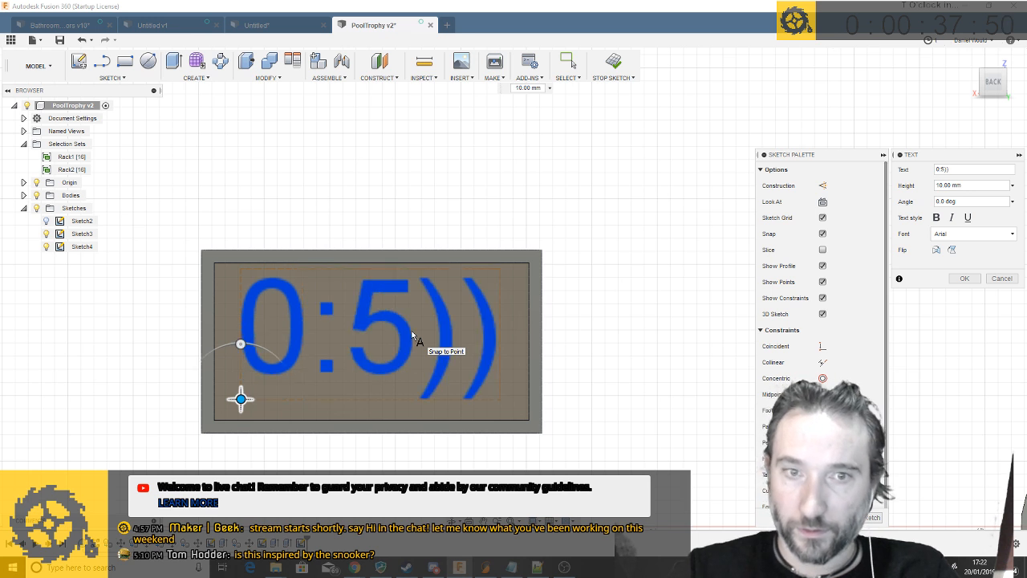
key(BackSpace)
key(BackSpace)
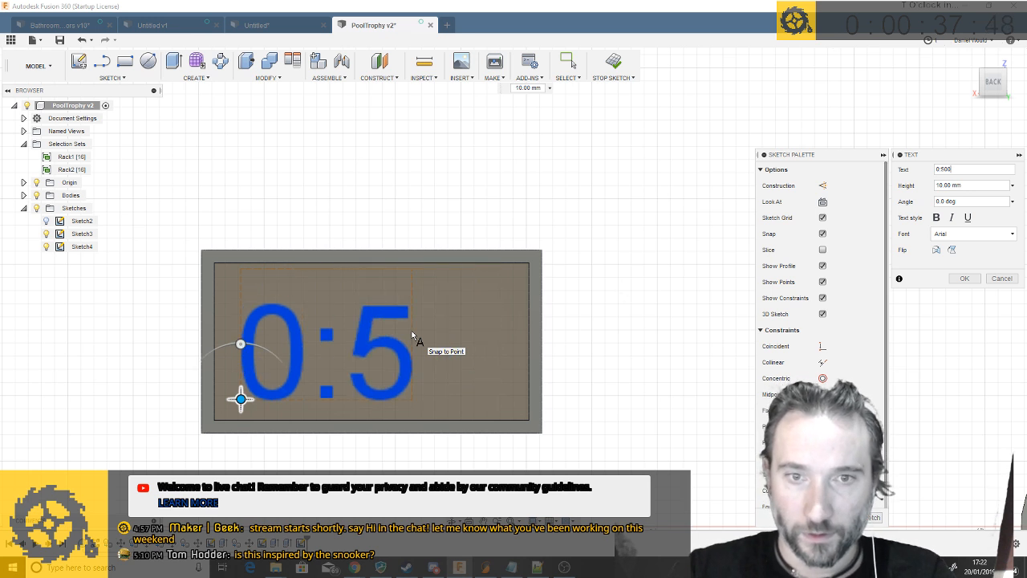
text(00)
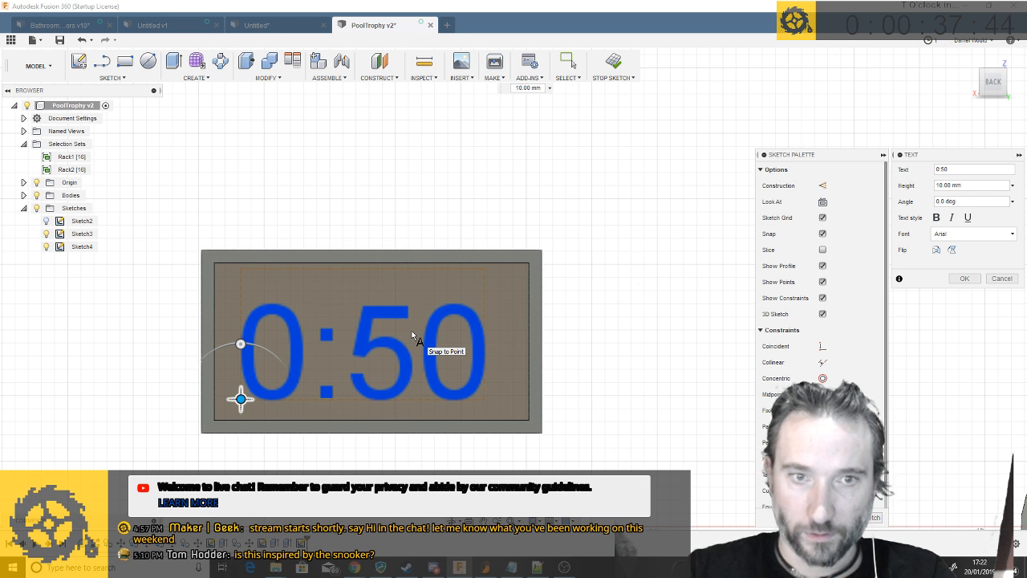
scroll(766, 164, down, 1)
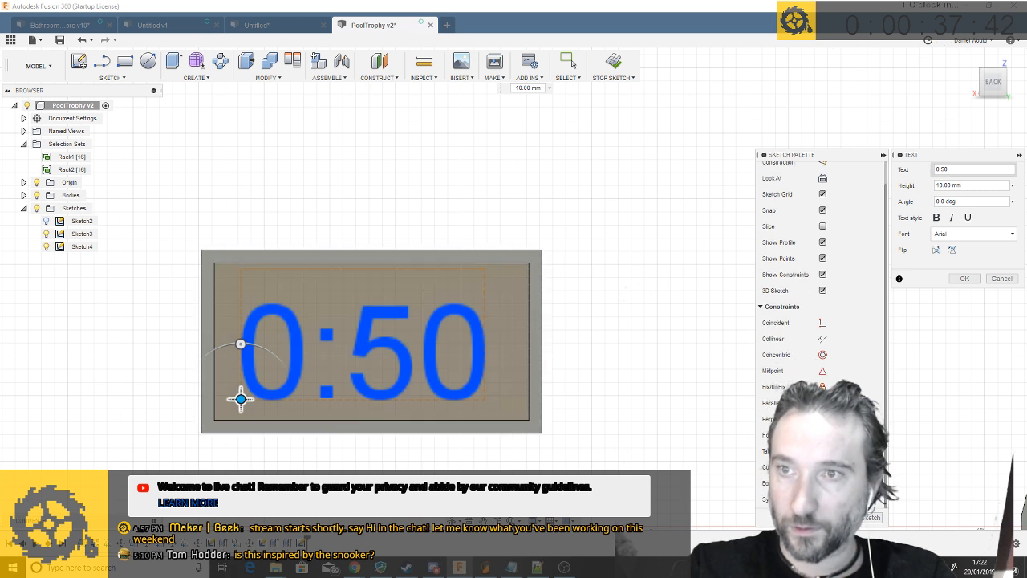
drag(939, 170, 957, 182)
text(5)
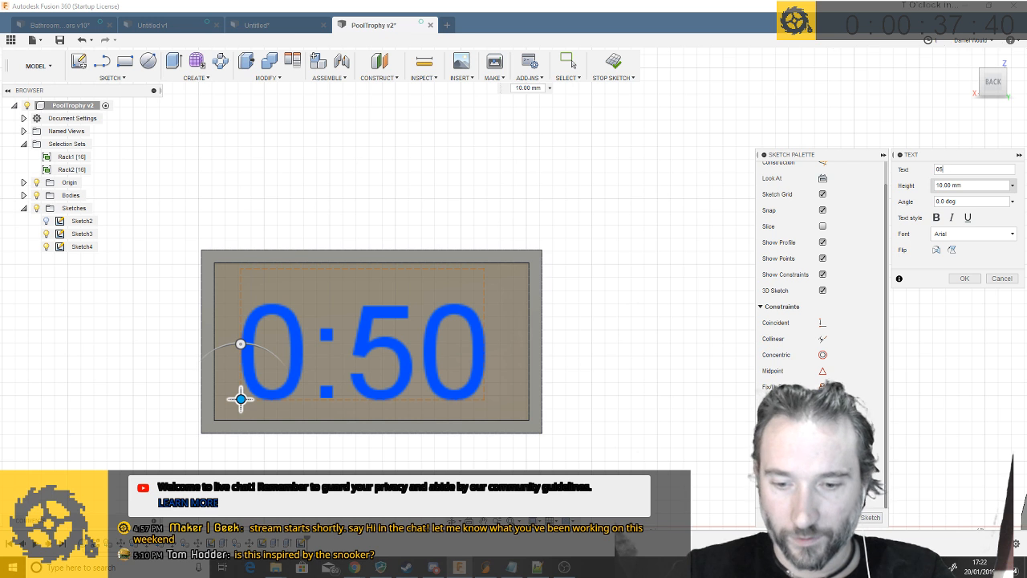
text(:00)
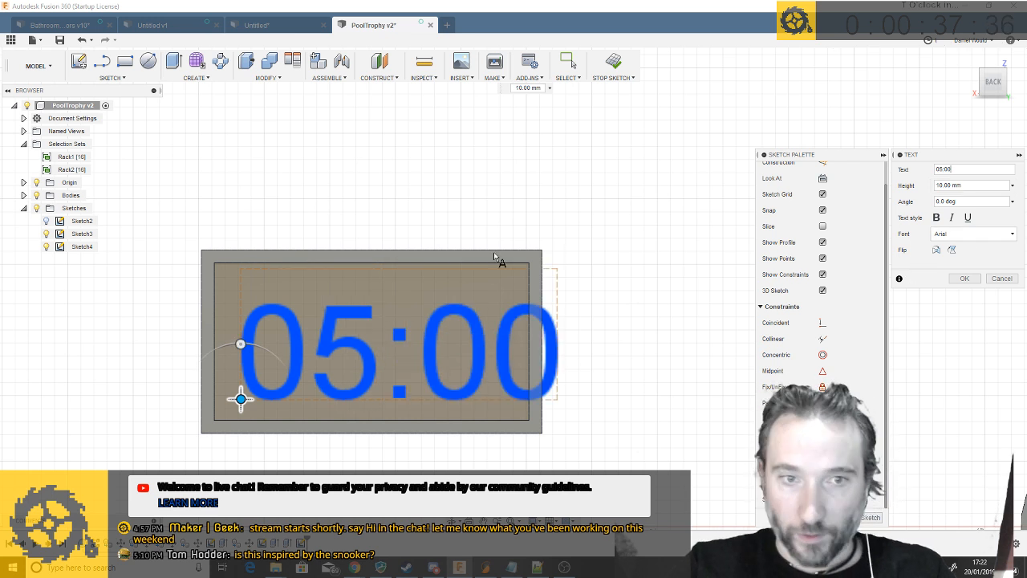
Set the text height to 9 mm and reposition the text so it fits within the plaque's border
drag(240, 399, 222, 384)
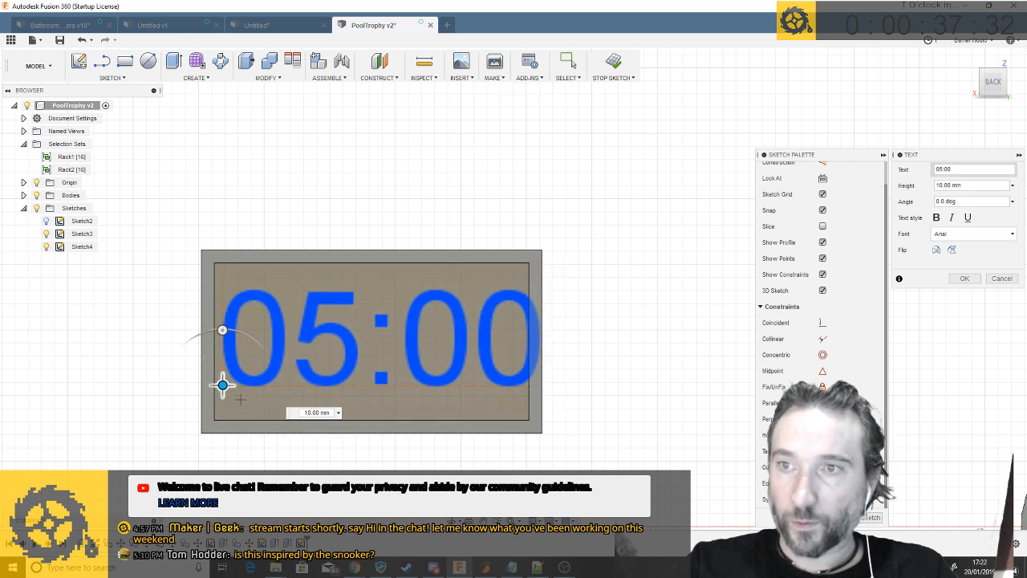
drag(940, 185, 923, 186)
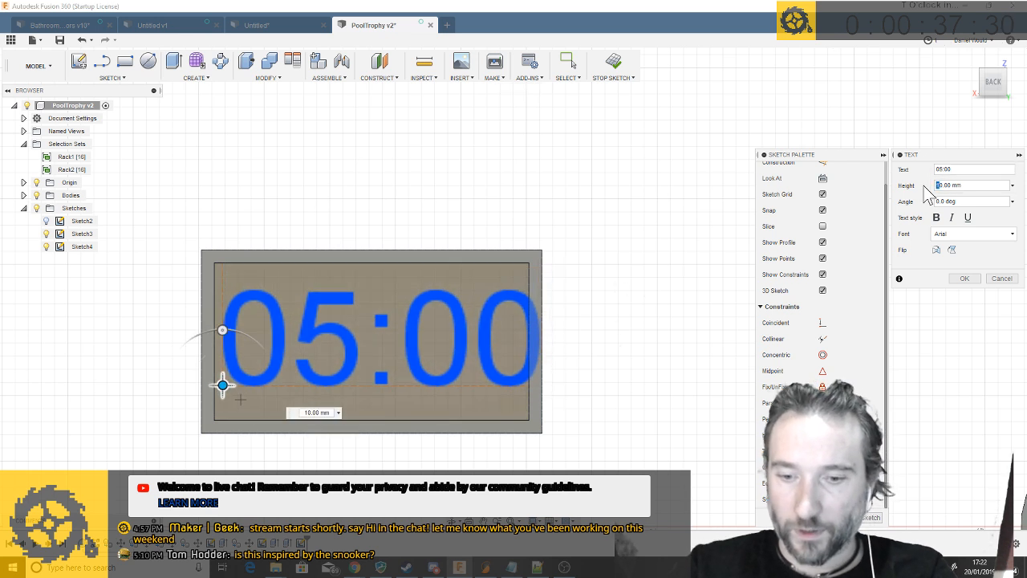
text(9)
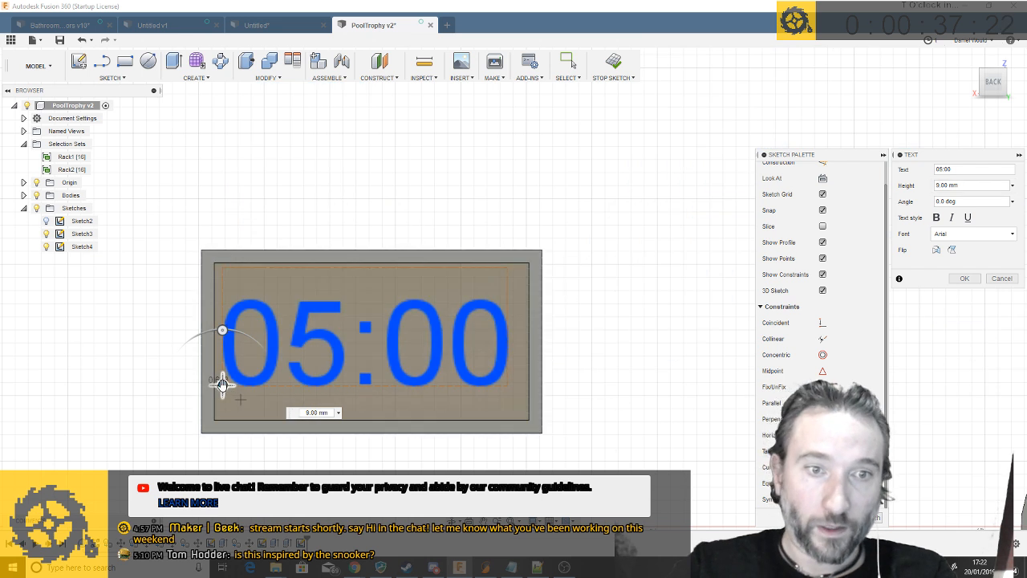
drag(223, 386, 230, 386)
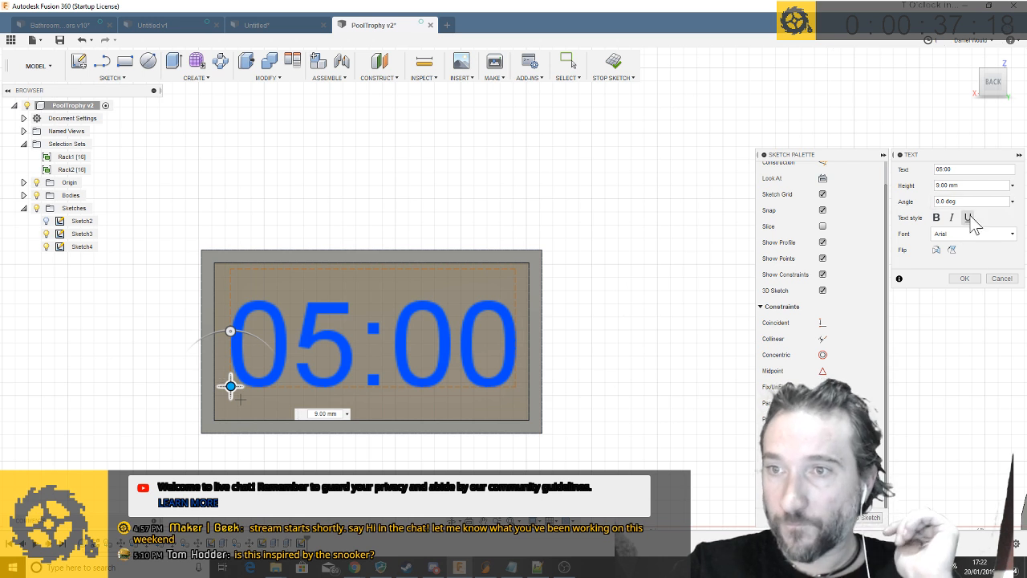
Try the Sylar Stencil font on the 05:00 text
click(994, 234)
scroll(991, 280, down, 20)
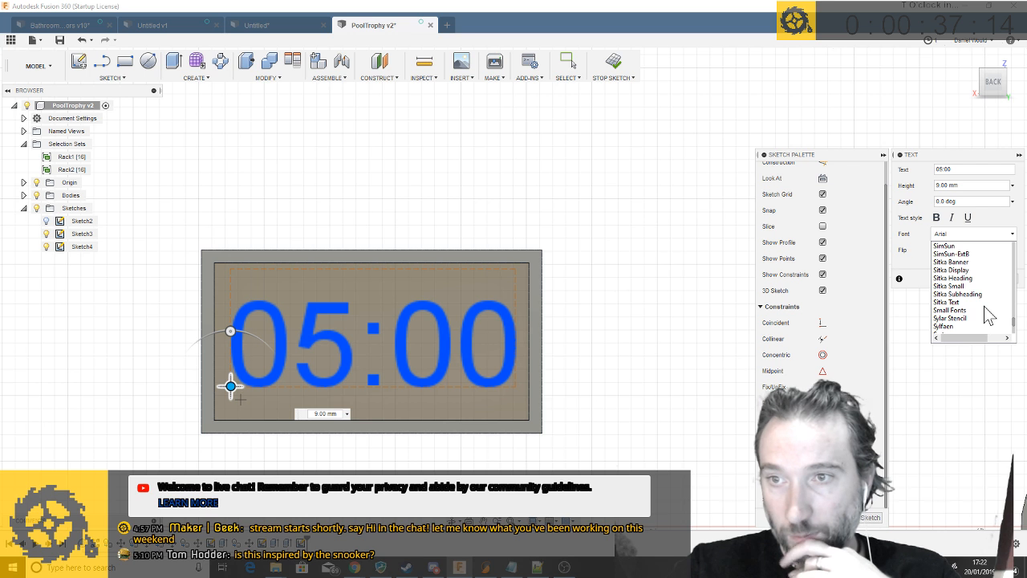
scroll(989, 316, up, 1)
scroll(989, 314, up, 5)
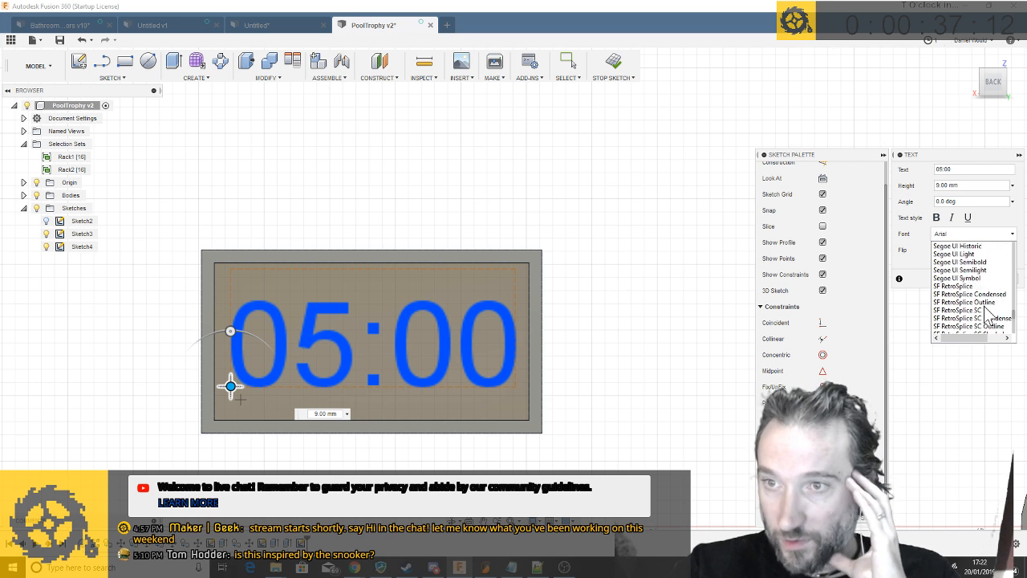
scroll(989, 315, down, 3)
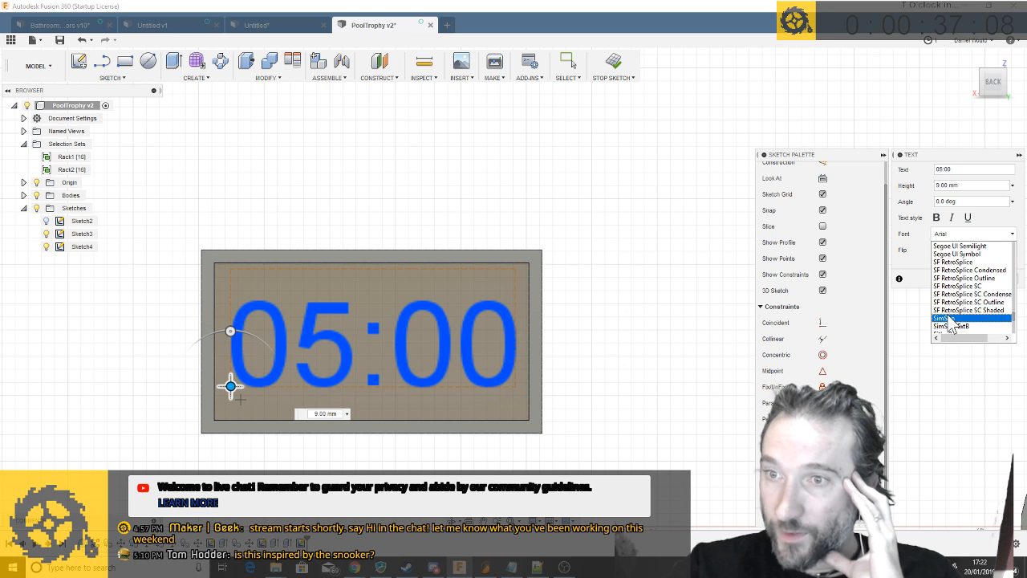
scroll(961, 313, down, 3)
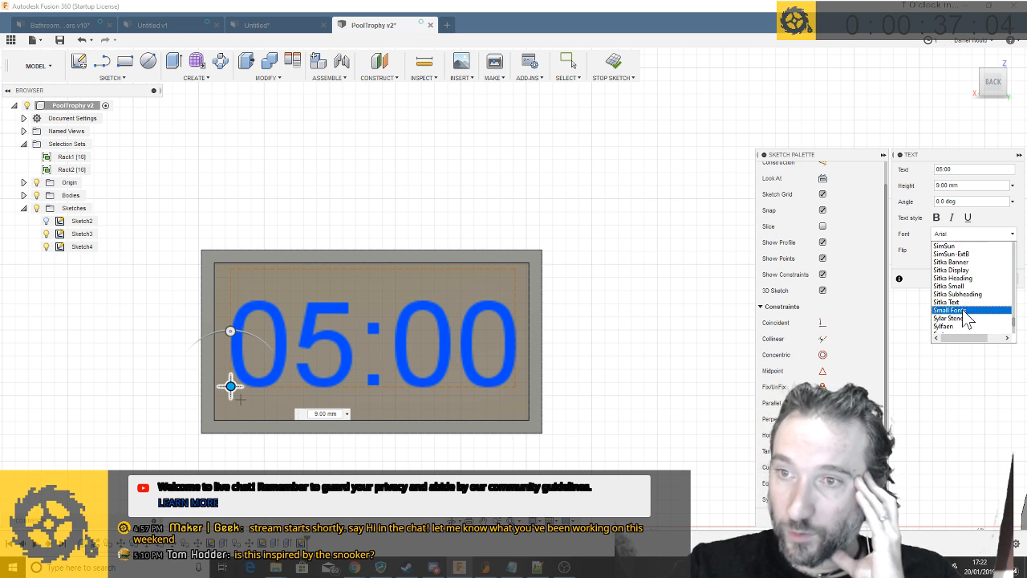
click(960, 318)
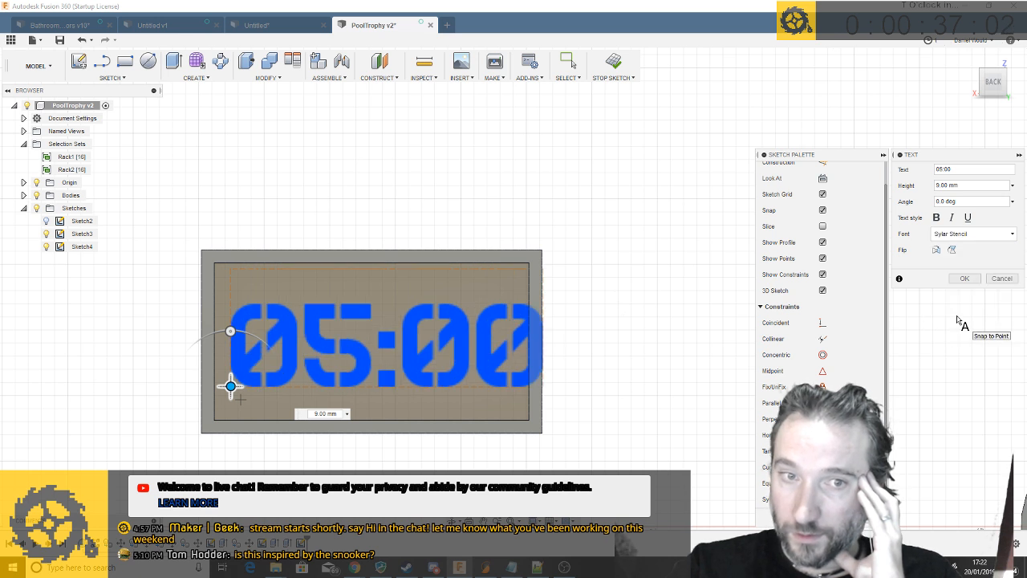
Change the font of the 05:00 text to Sitka Display
scroll(957, 321, up, 1)
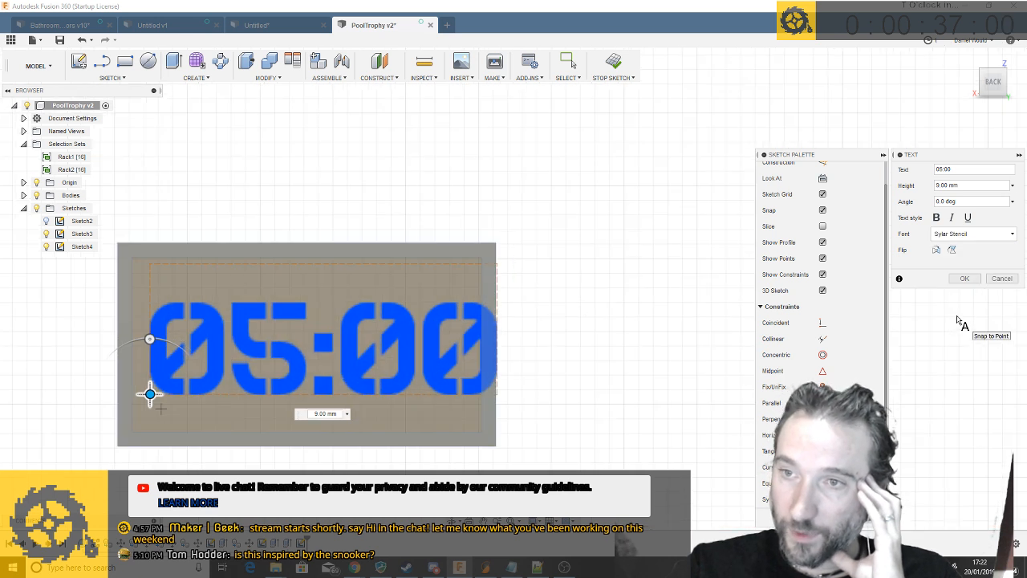
click(1005, 235)
scroll(1006, 305, down, 2)
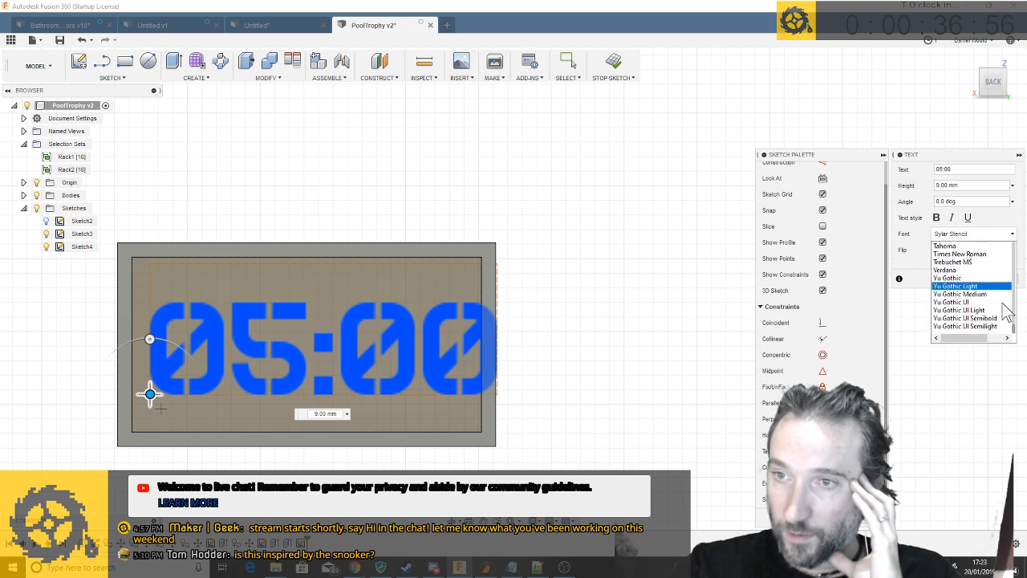
scroll(955, 273, up, 1)
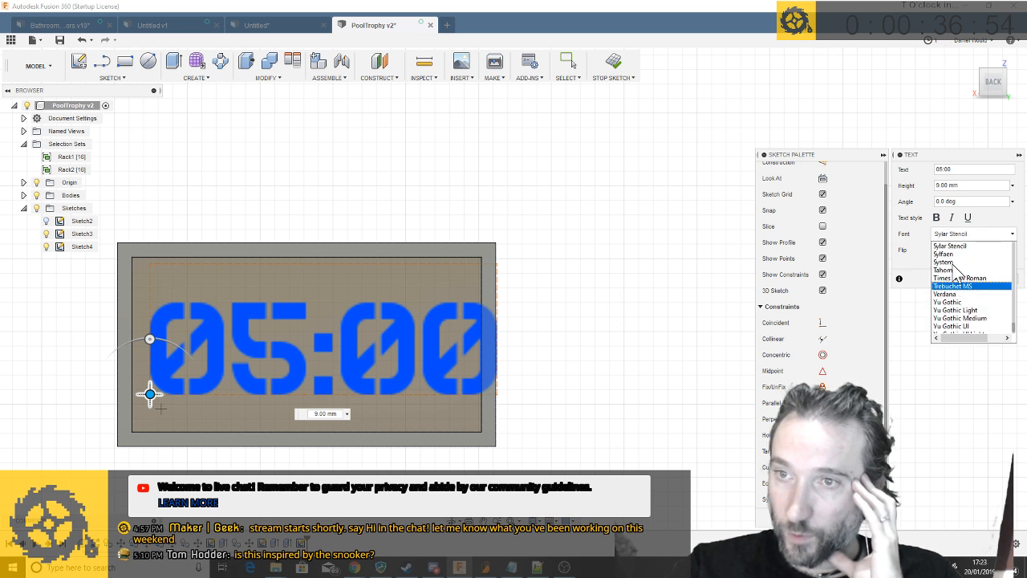
scroll(953, 263, up, 1)
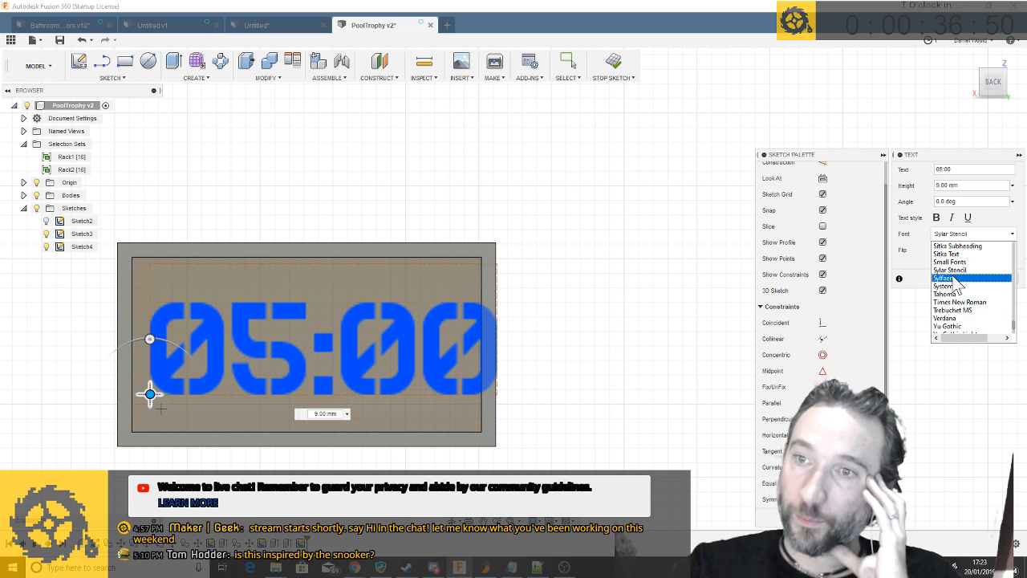
scroll(953, 298, up, 3)
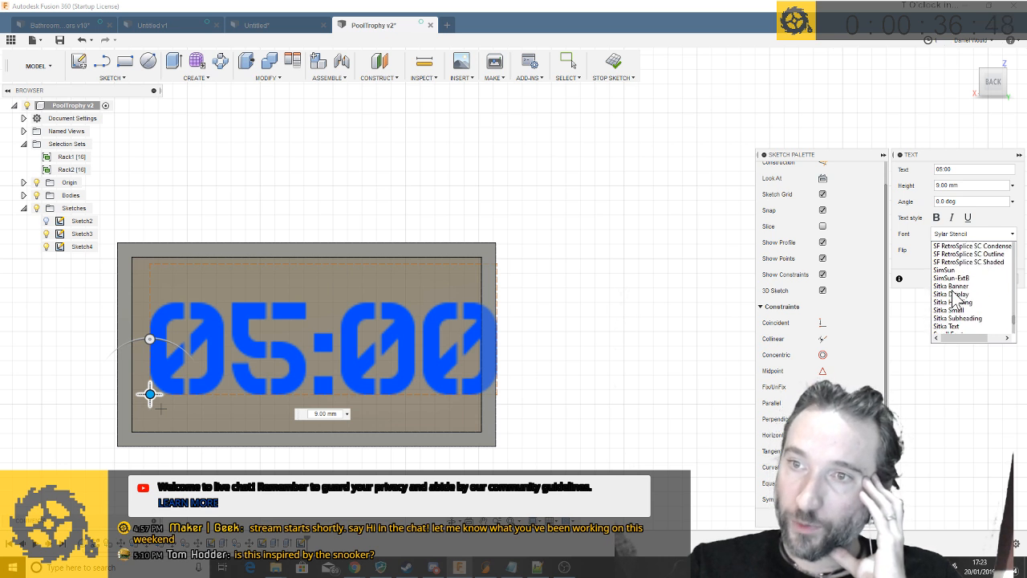
click(952, 293)
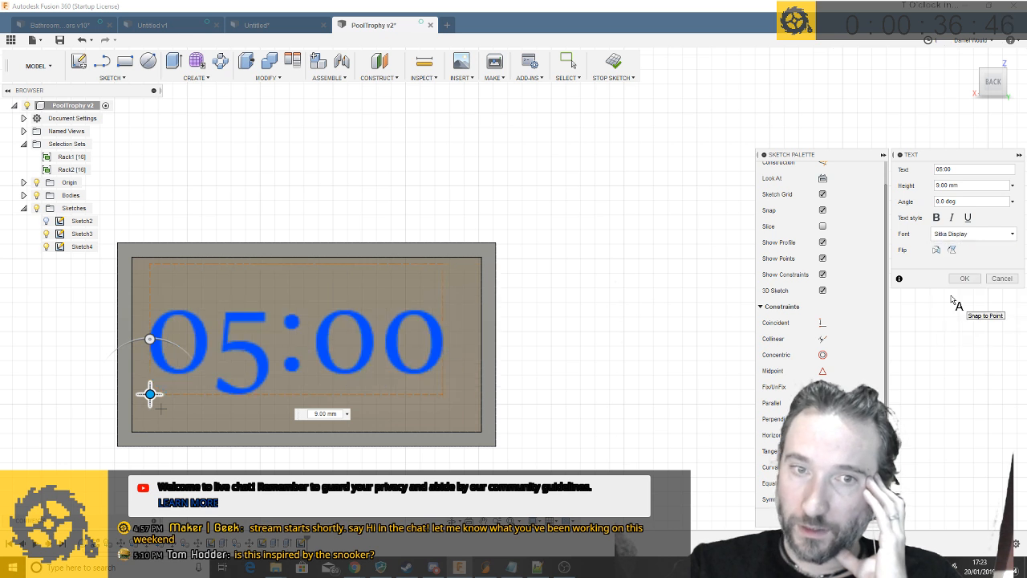
Look through the available fonts and try Artifakt Element Black on the 05:00 text
click(1010, 234)
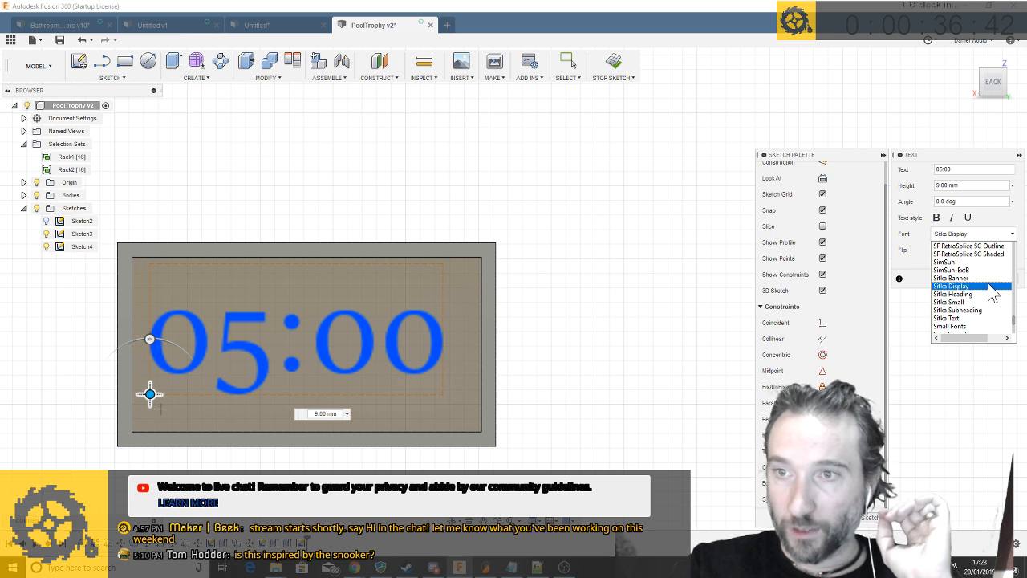
scroll(982, 282, up, 3)
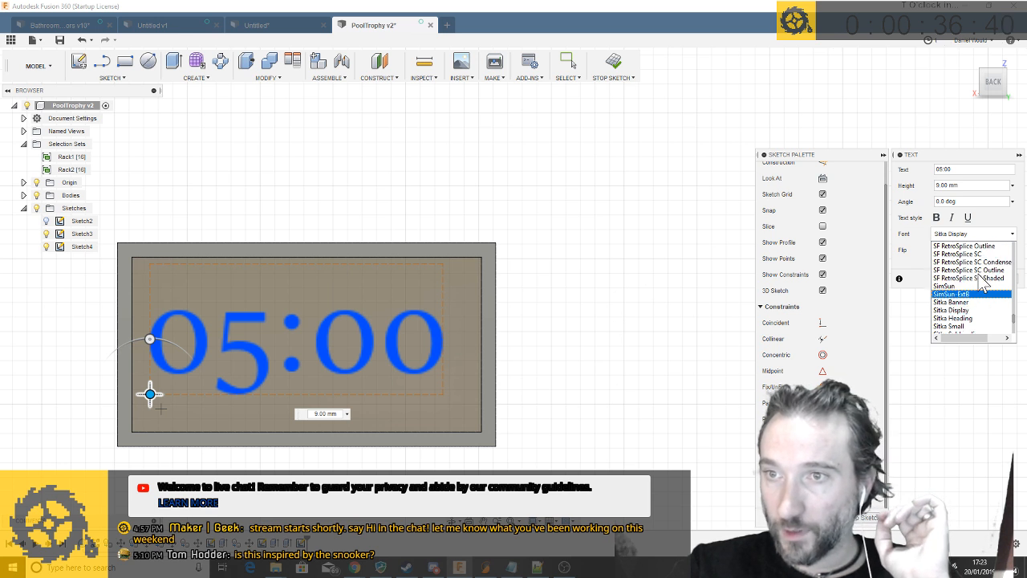
scroll(982, 280, up, 4)
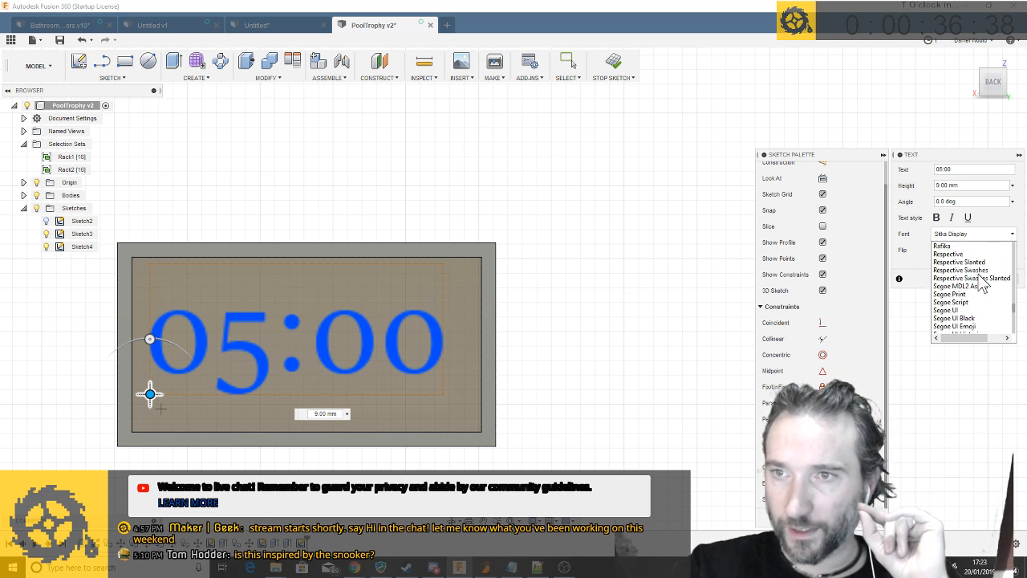
scroll(982, 282, up, 3)
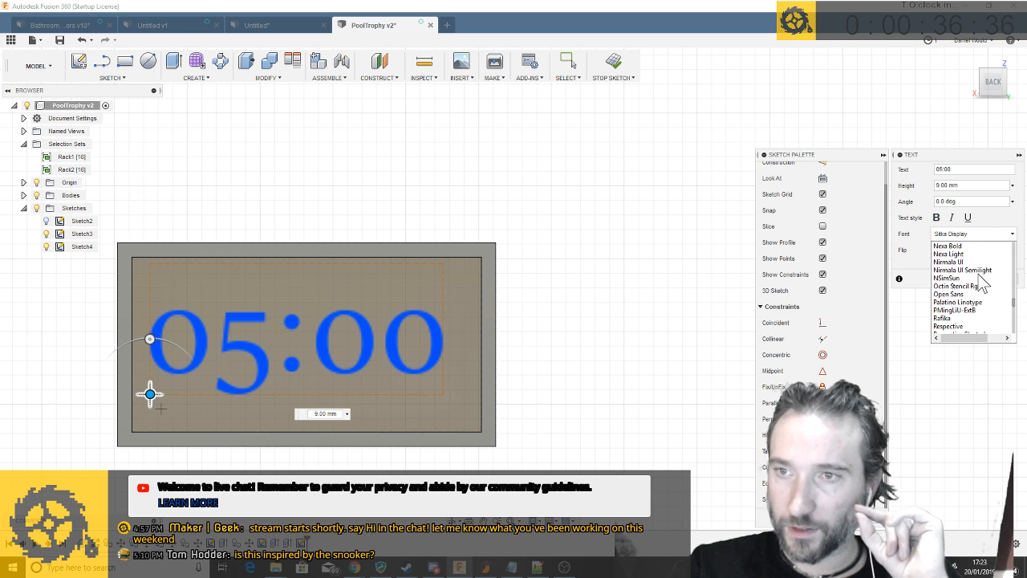
scroll(982, 282, up, 2)
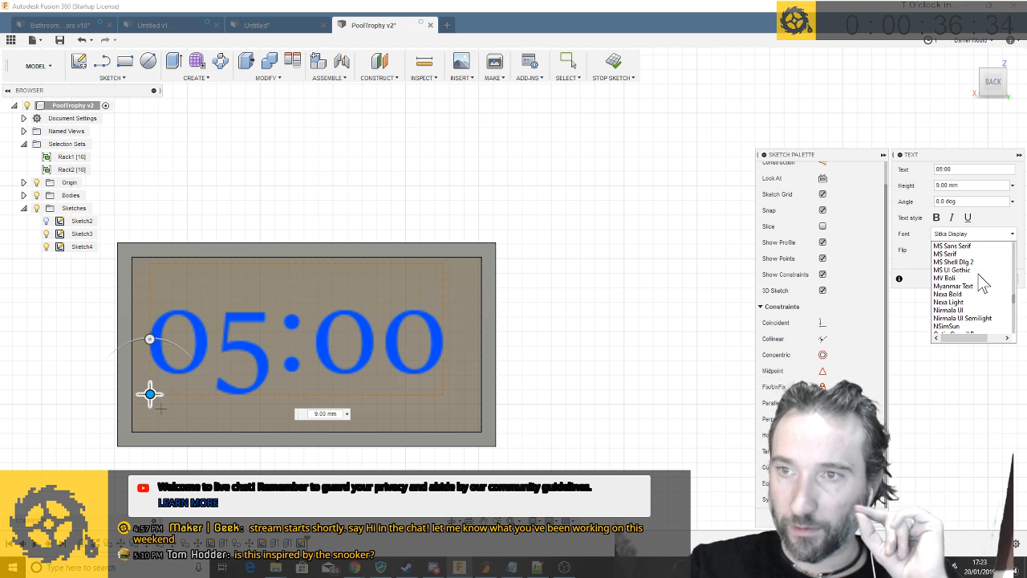
scroll(982, 283, up, 4)
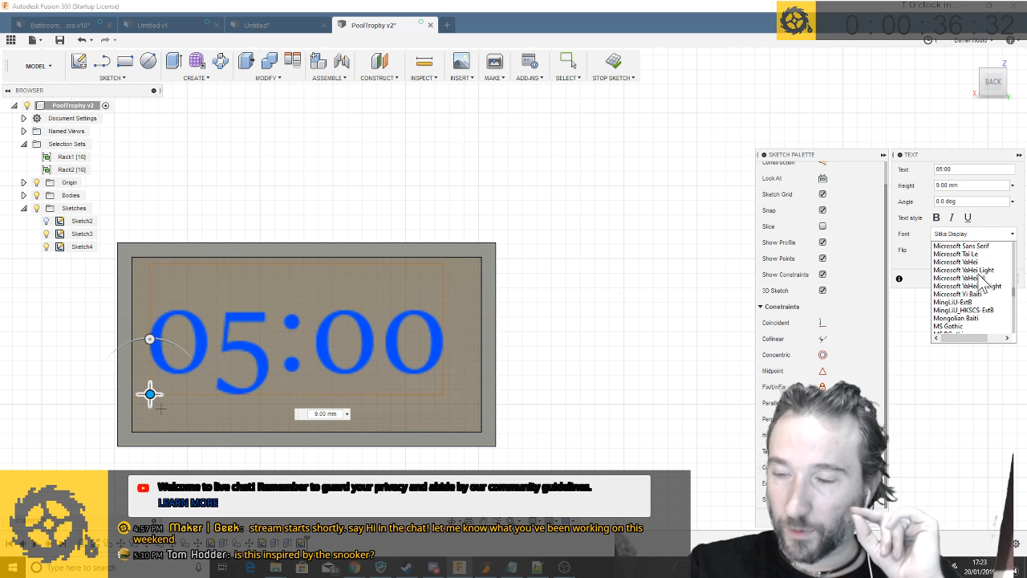
scroll(982, 281, up, 4)
scroll(982, 282, up, 2)
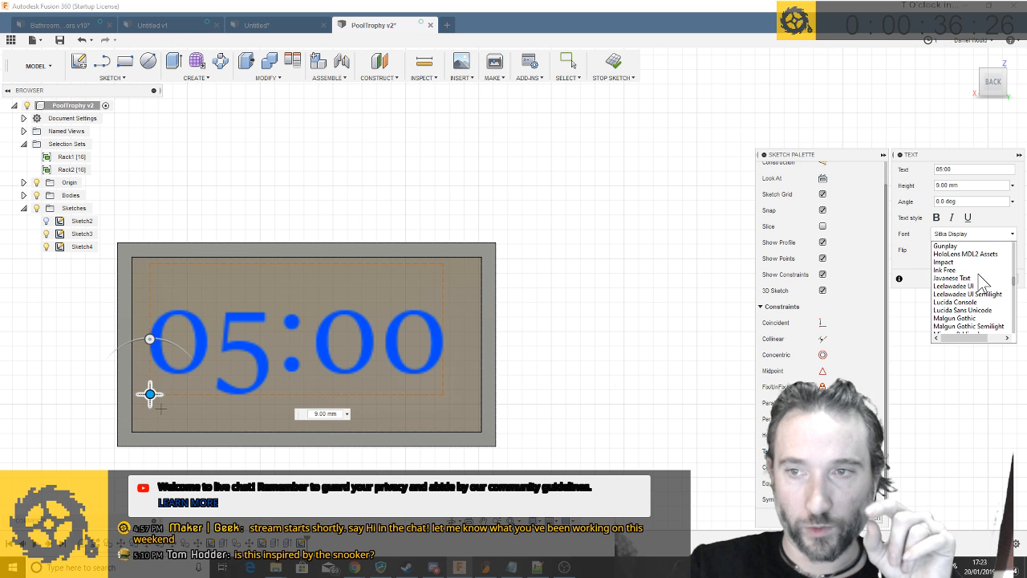
scroll(978, 273, up, 2)
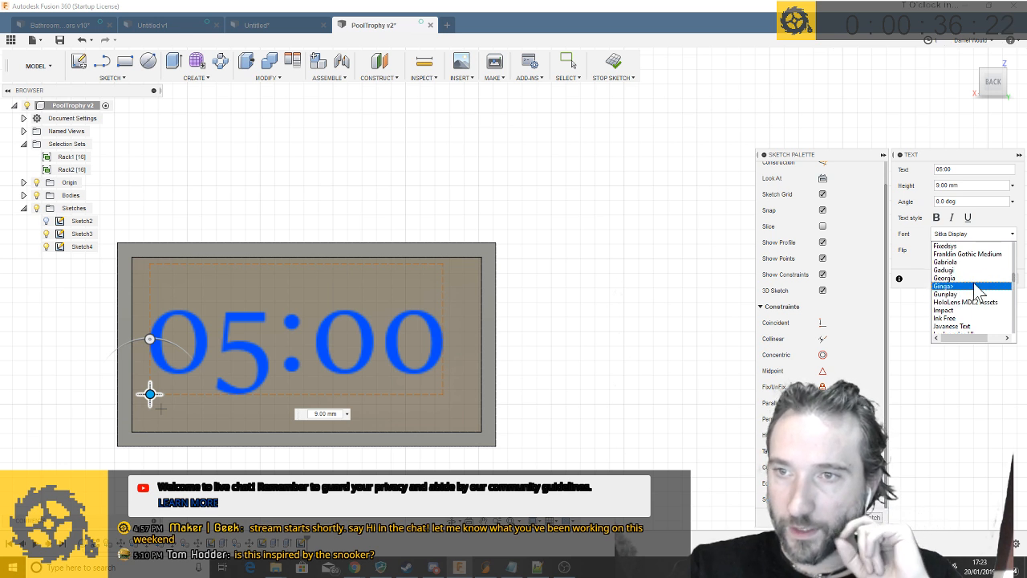
scroll(978, 295, up, 3)
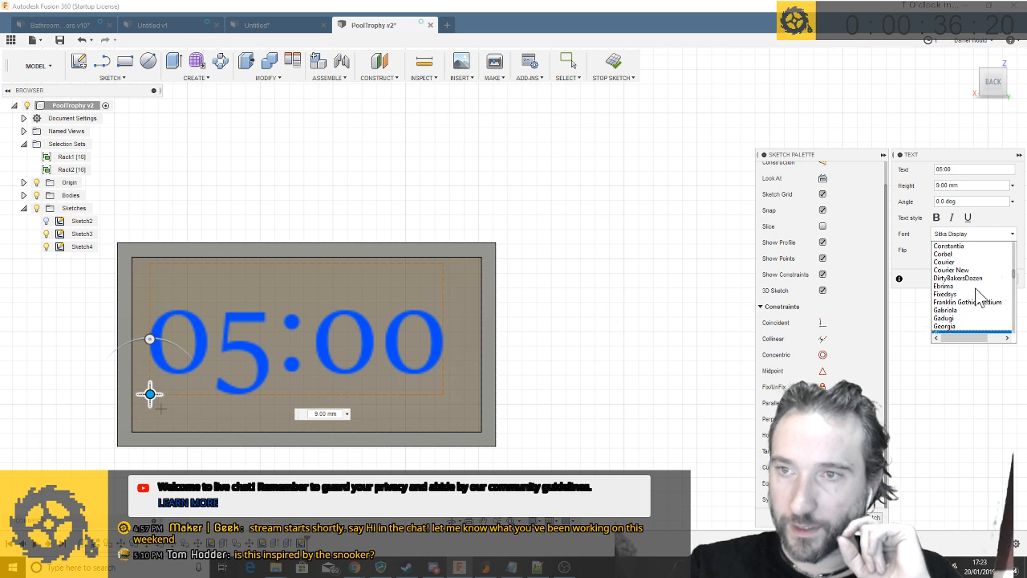
scroll(980, 299, up, 1)
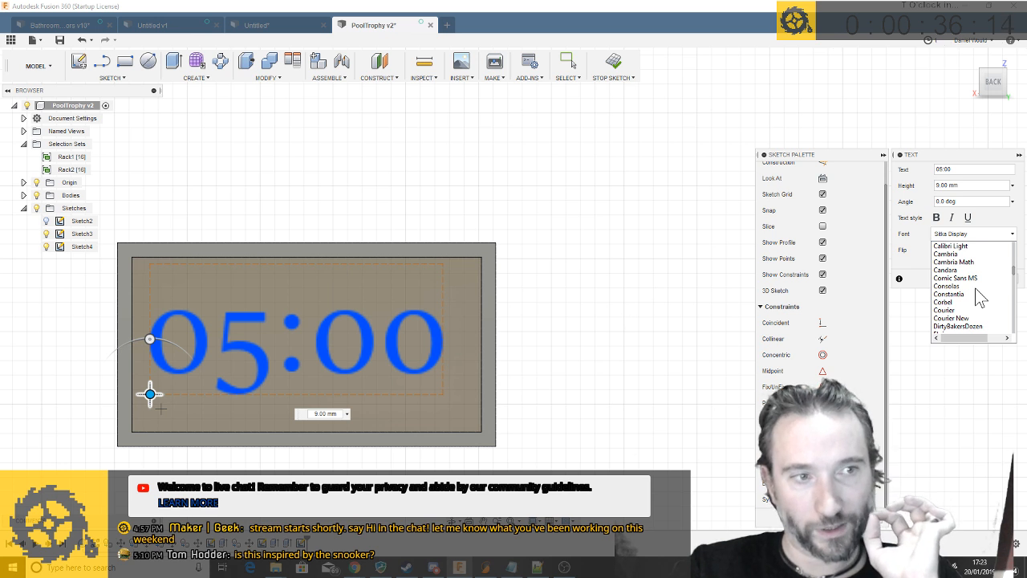
scroll(979, 297, up, 1)
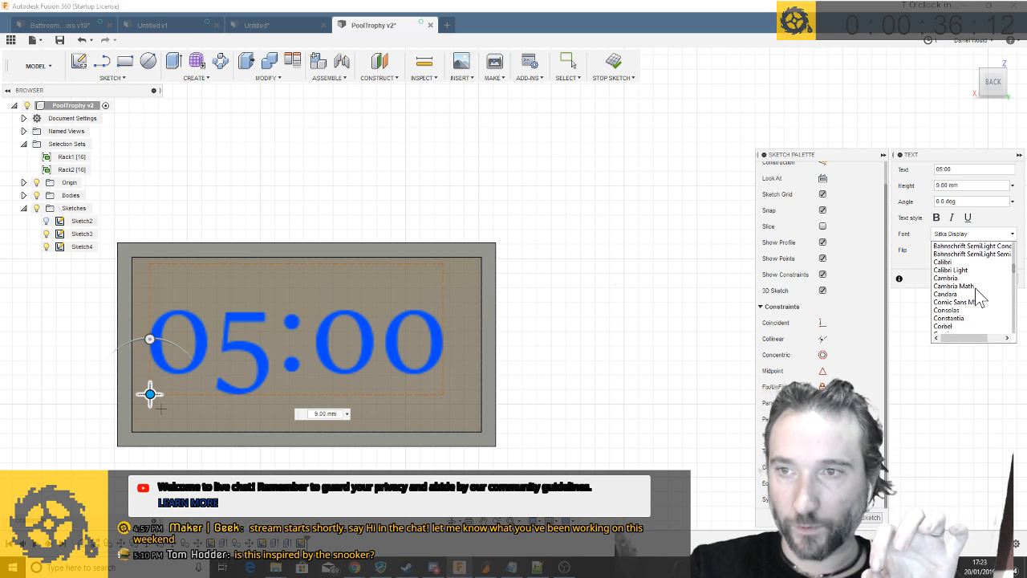
scroll(979, 296, up, 3)
scroll(979, 297, up, 4)
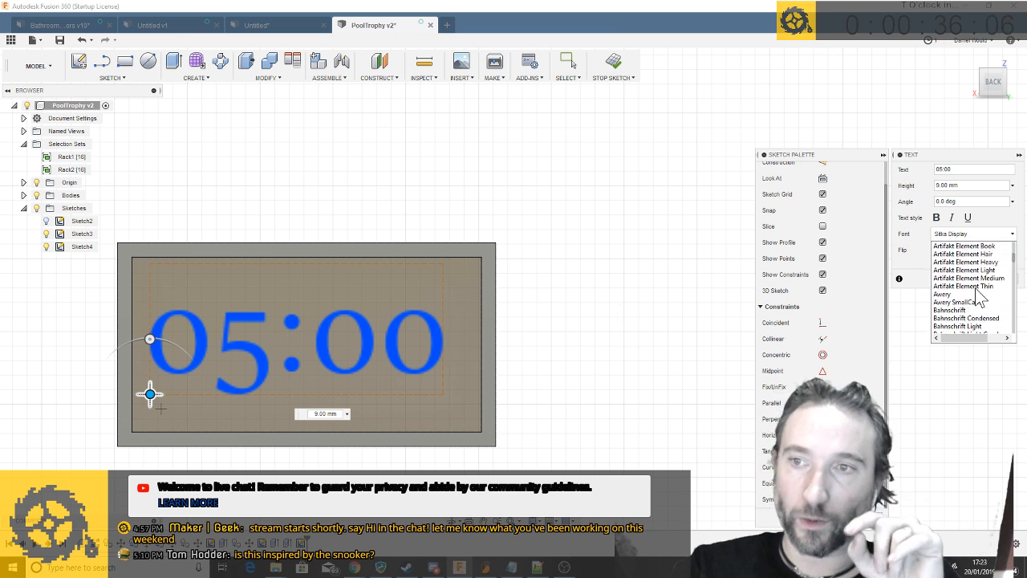
scroll(979, 297, down, 1)
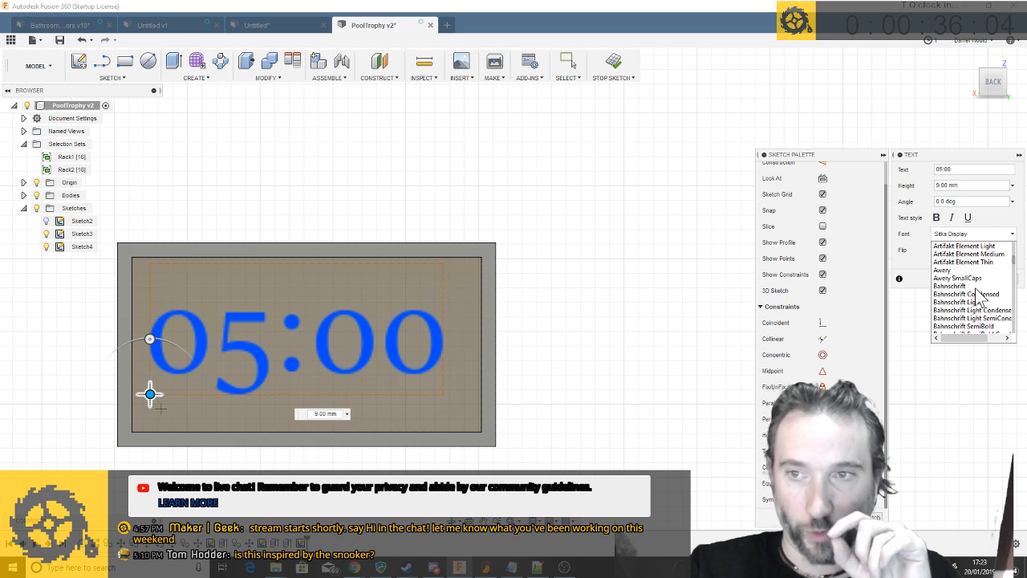
scroll(979, 297, up, 4)
scroll(981, 301, down, 2)
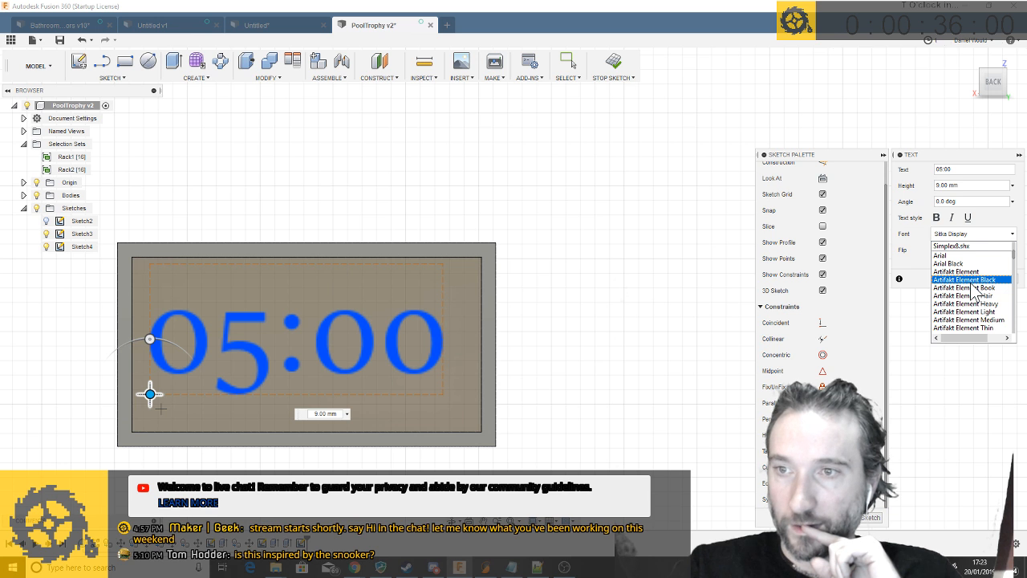
click(972, 281)
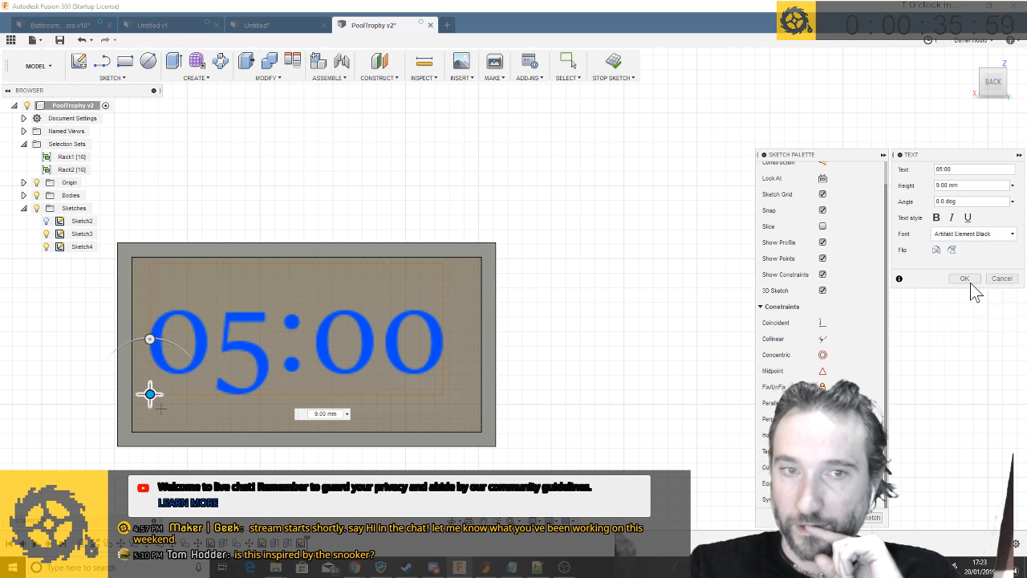
Try the Artifakt Element font and the Awery font on the 05:00 plaque text
click(981, 234)
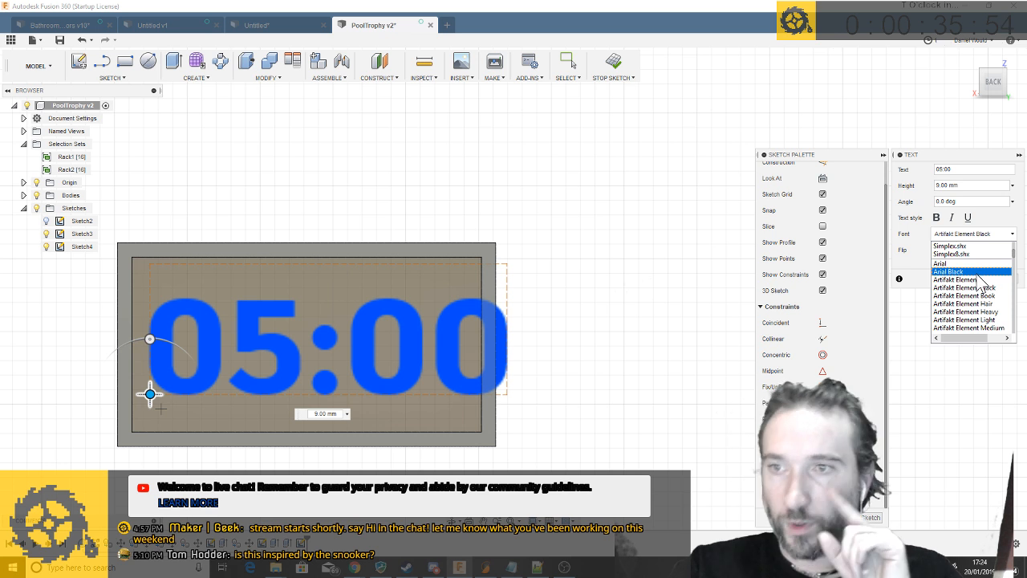
click(977, 280)
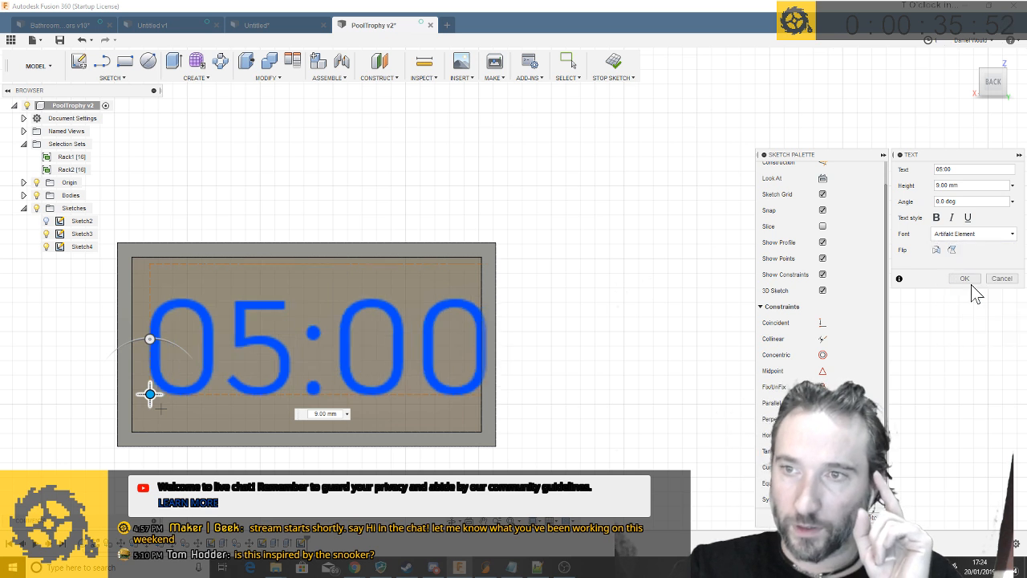
click(975, 234)
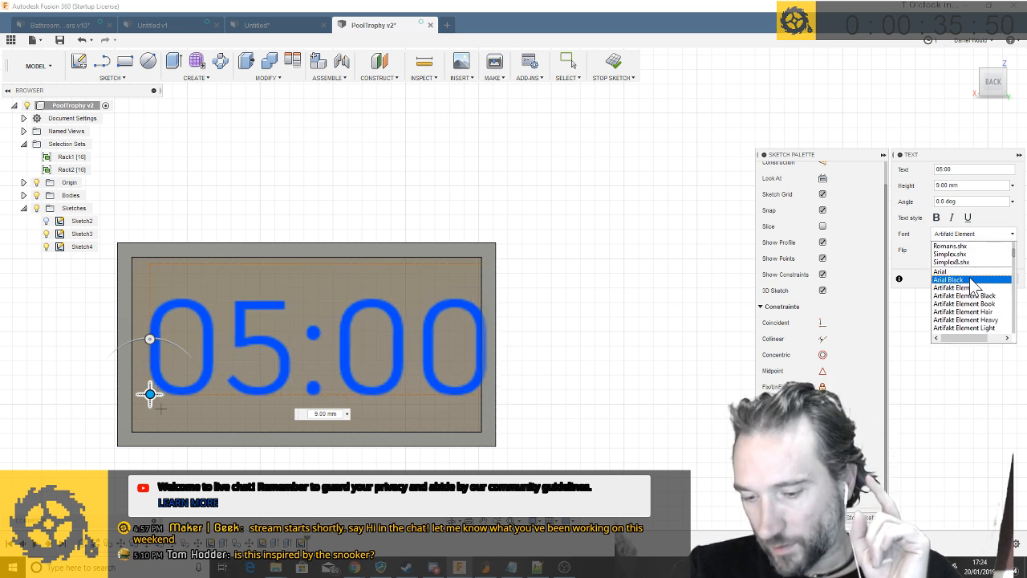
scroll(973, 284, down, 2)
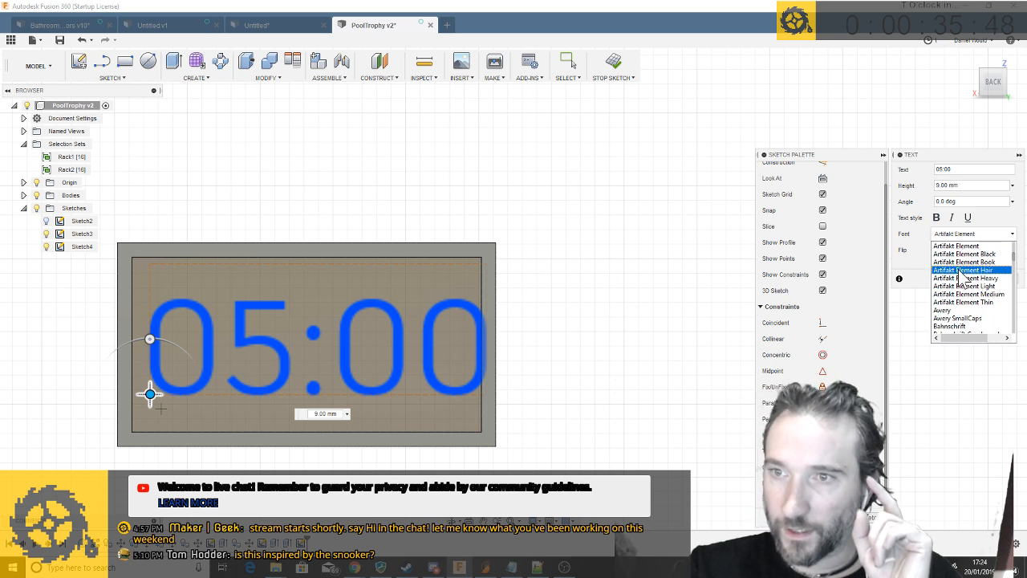
click(958, 311)
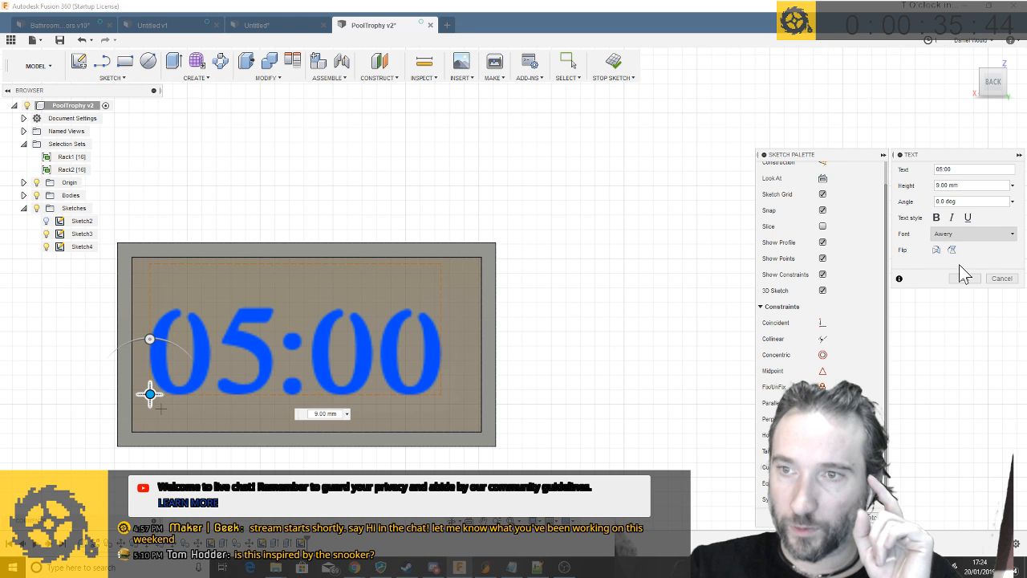
Try the Bahnschrift font and its SemiLight Condensed variant on the 05:00 text
click(951, 235)
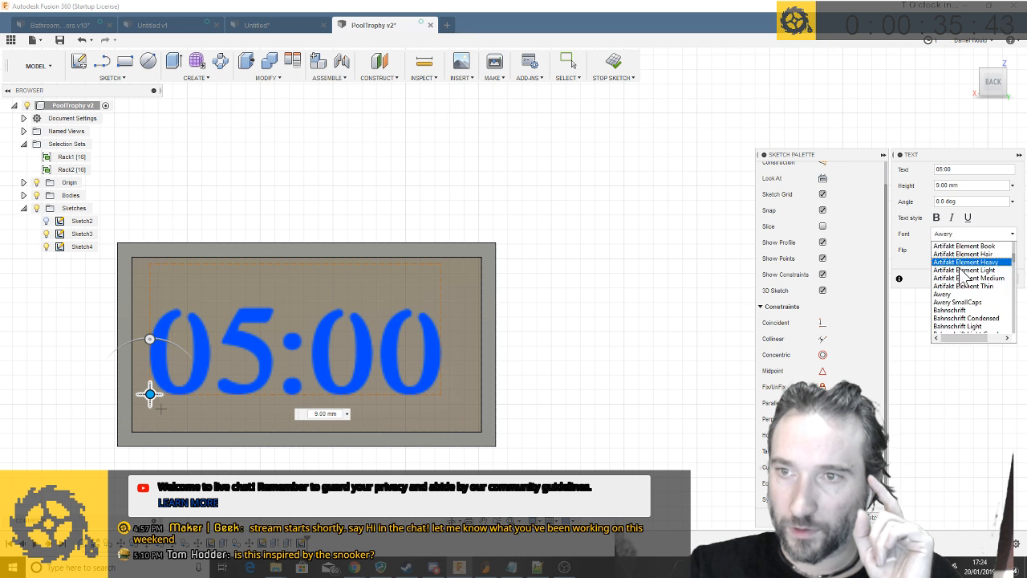
click(980, 310)
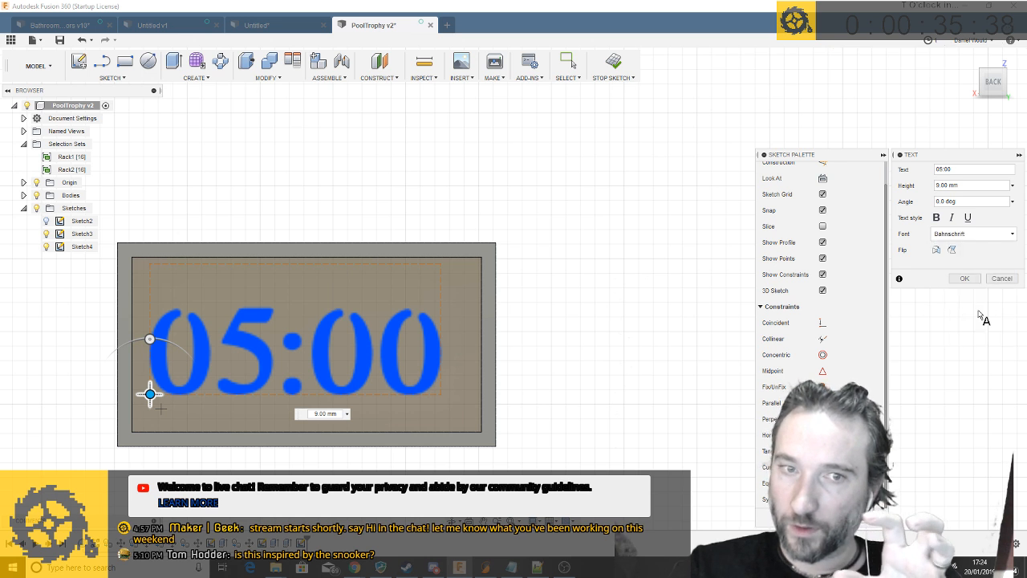
click(1003, 234)
scroll(971, 315, down, 3)
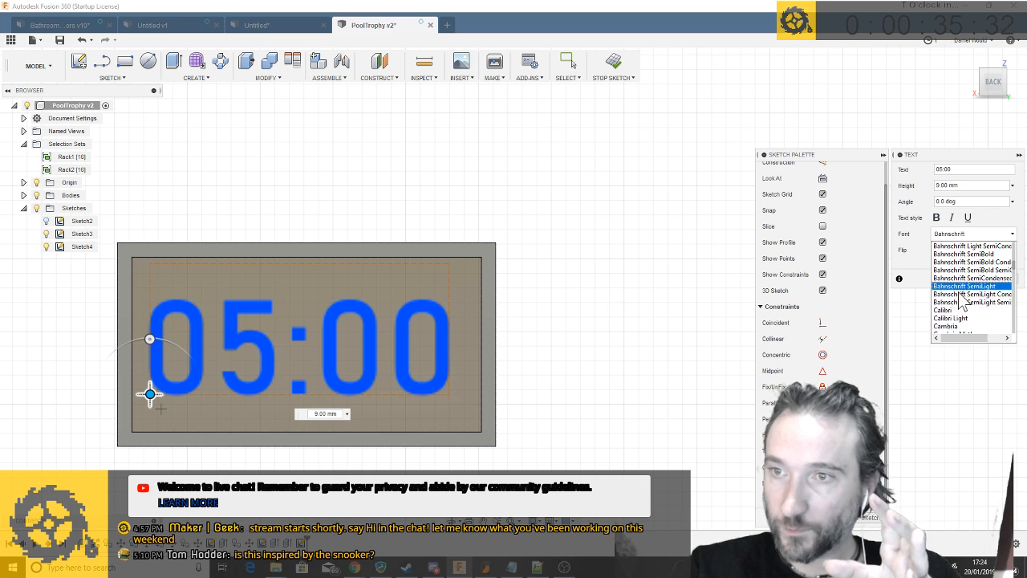
click(962, 295)
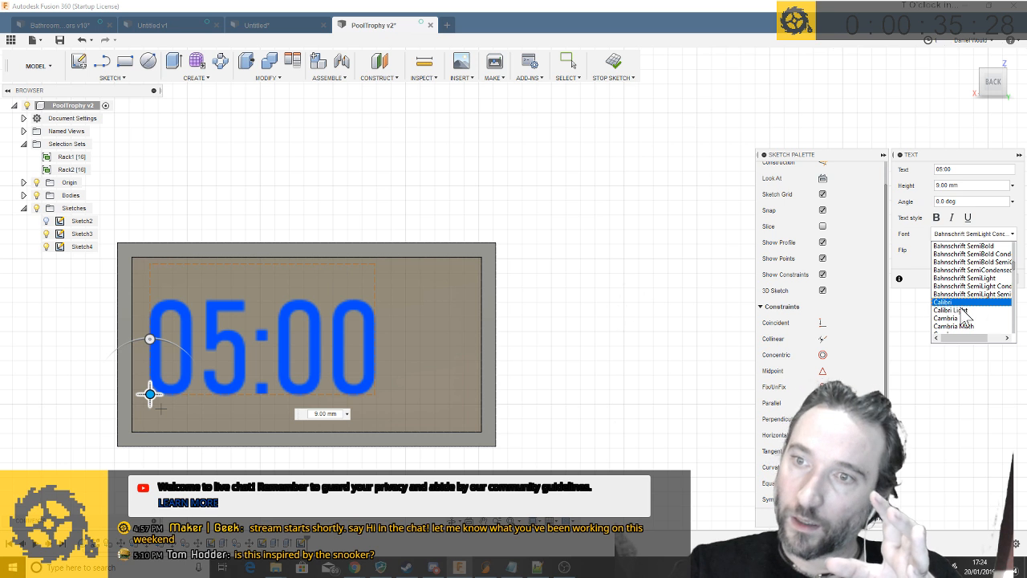
Try the Calibri Light and Cambria fonts on the 05:00 text
click(959, 310)
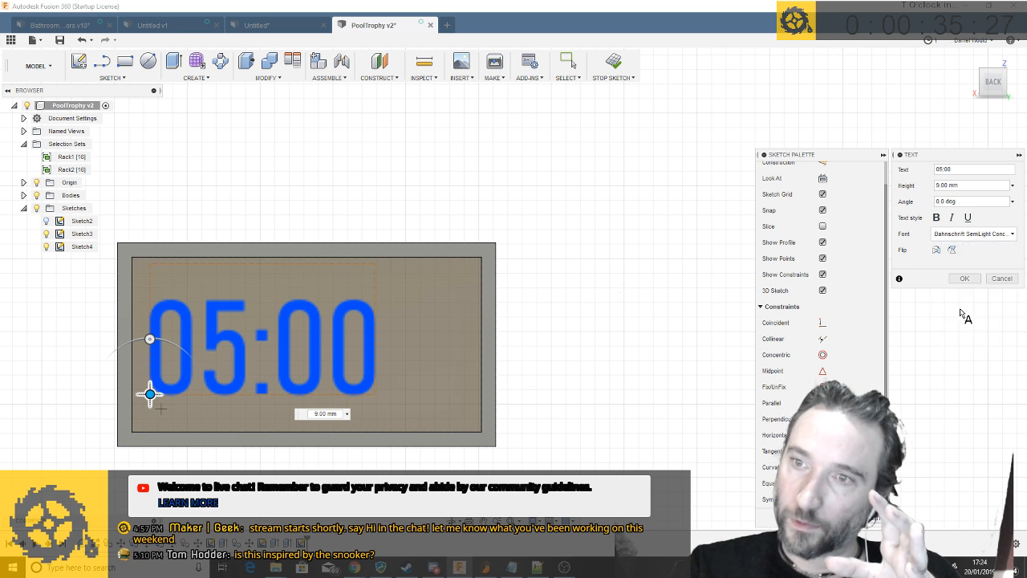
click(975, 236)
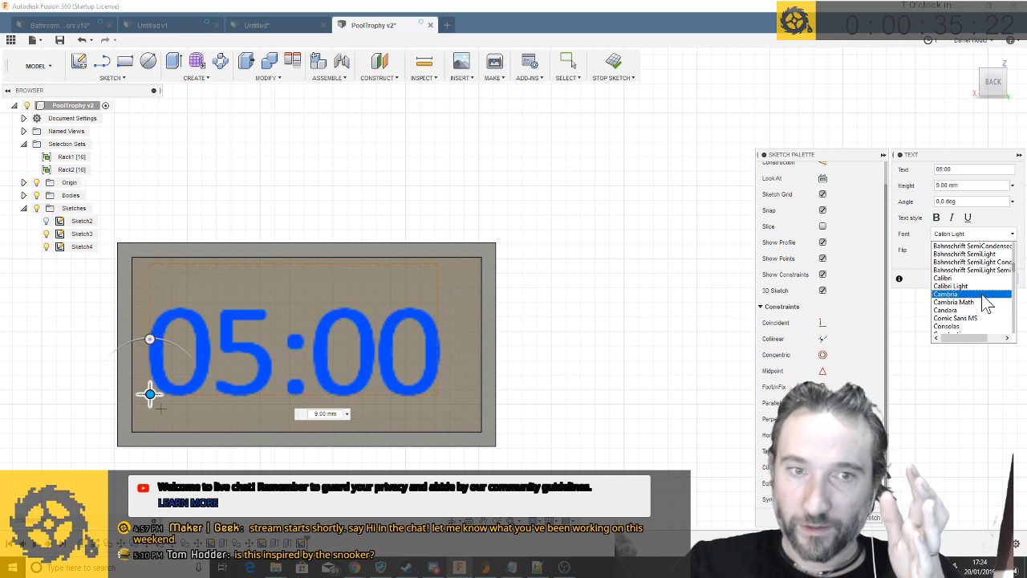
click(982, 295)
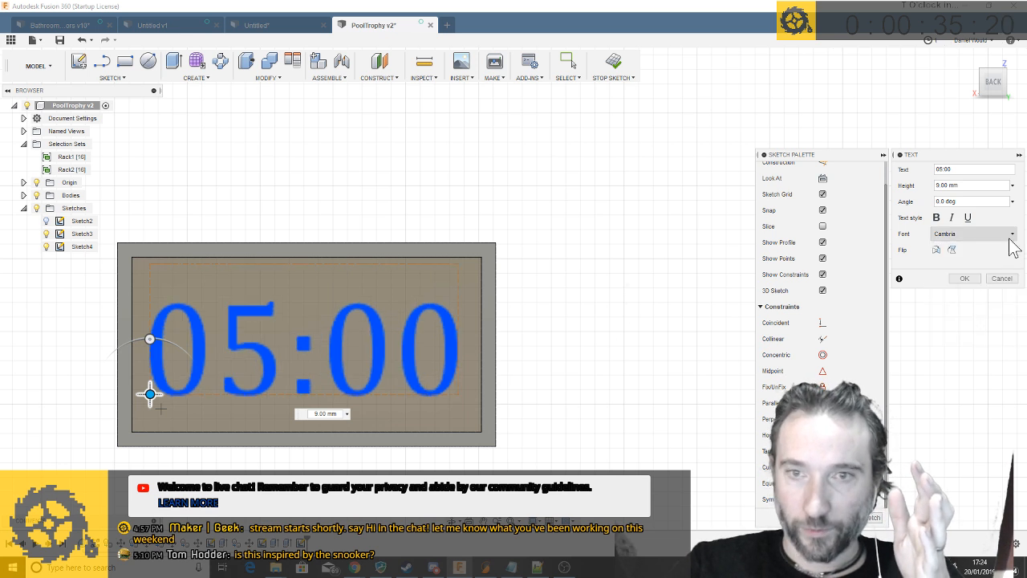
Try the Consolas and DirtyBakersDozen fonts on the 05:00 text
click(1012, 234)
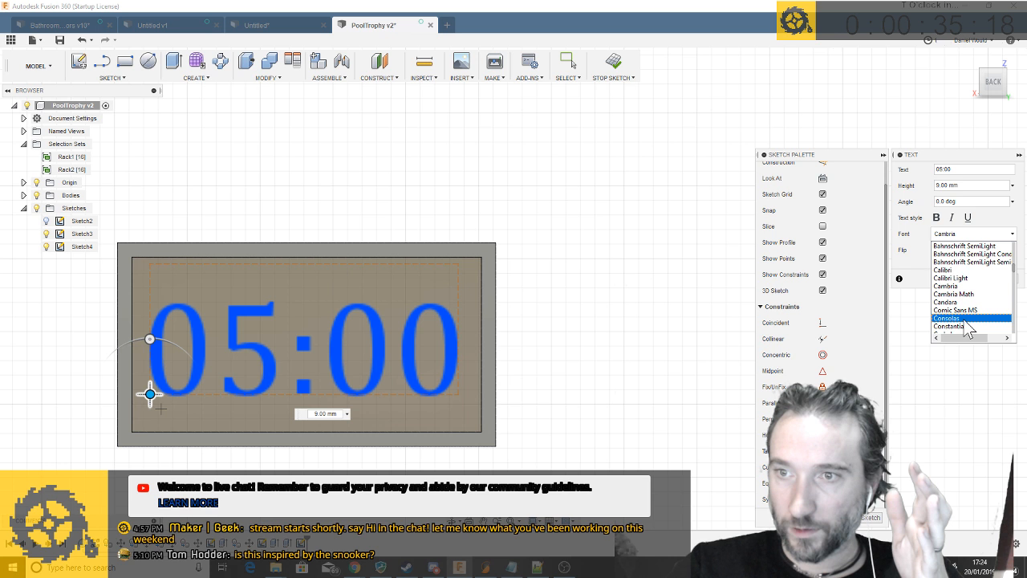
click(968, 318)
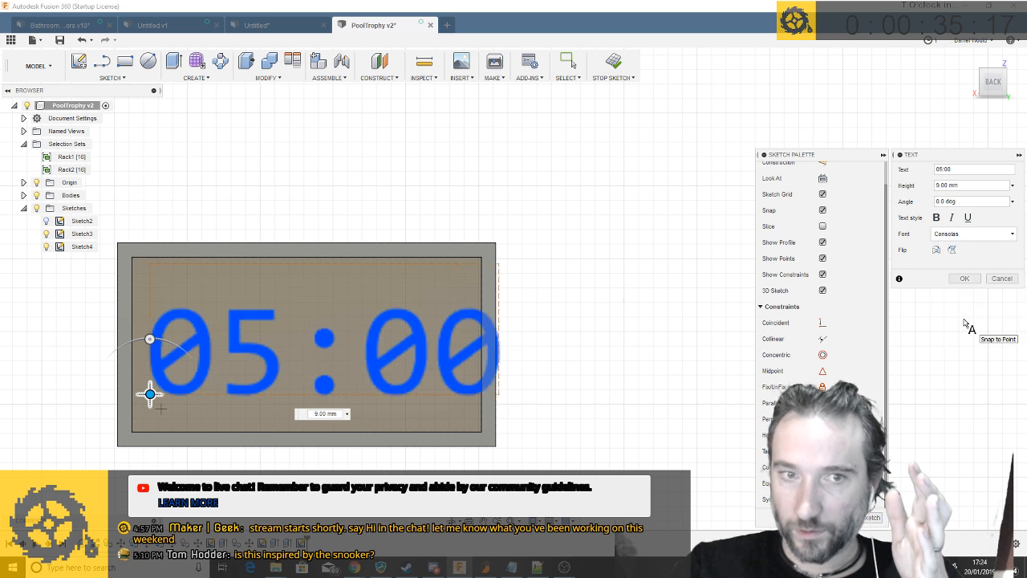
click(993, 235)
click(957, 327)
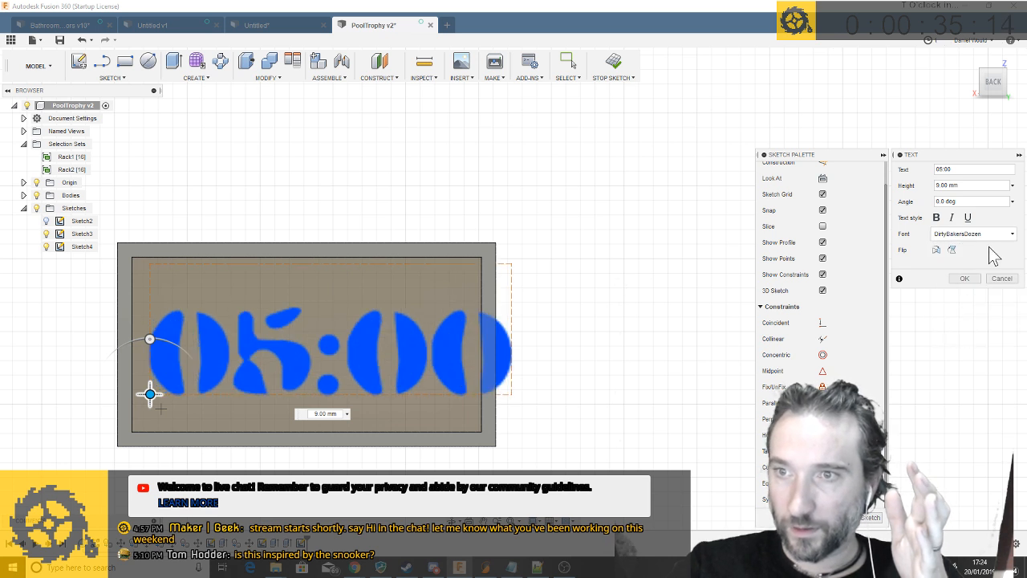
Try the Impact font on the 05:00 plaque text
click(1004, 234)
scroll(969, 326, down, 1)
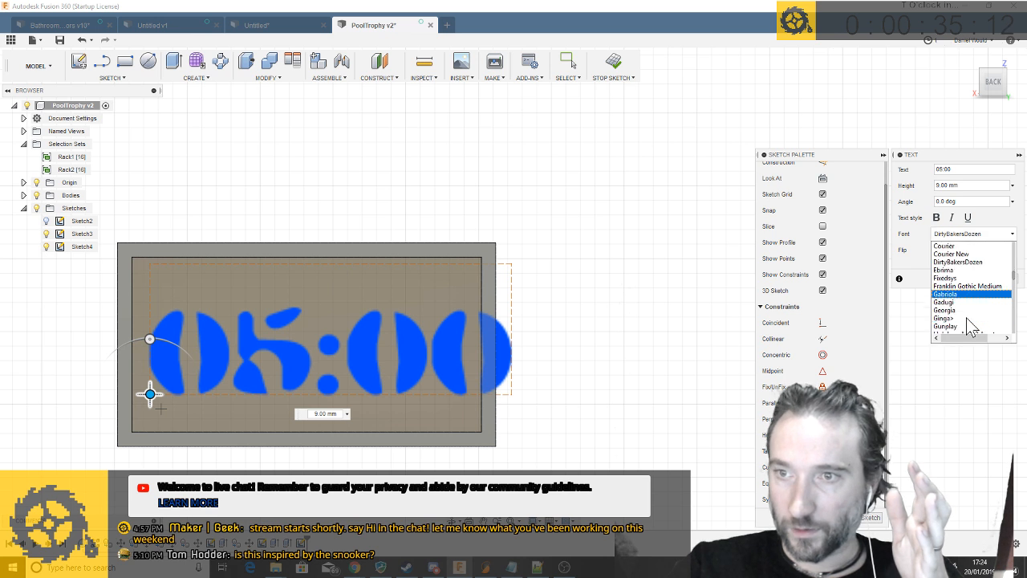
scroll(969, 325, down, 1)
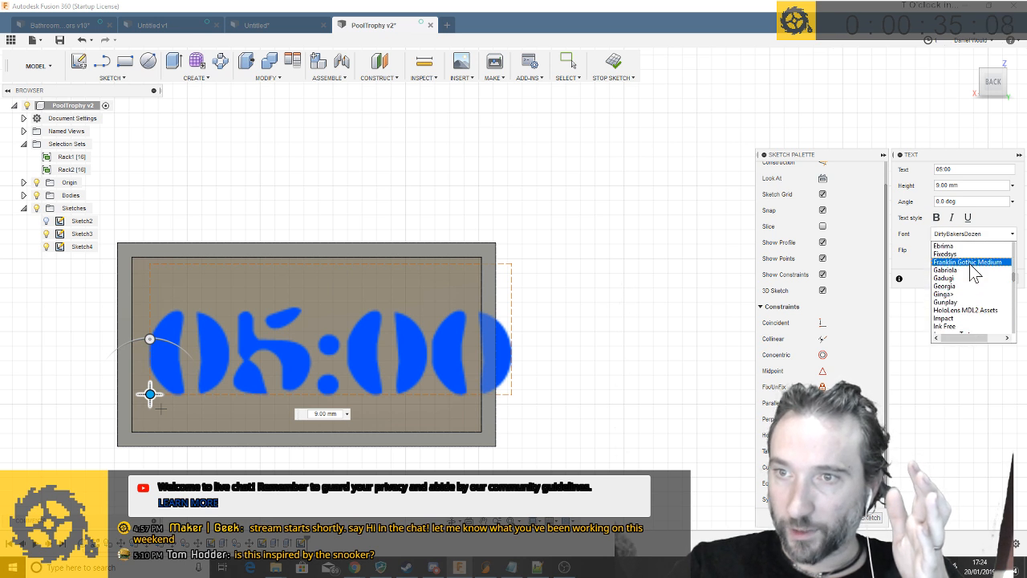
click(970, 318)
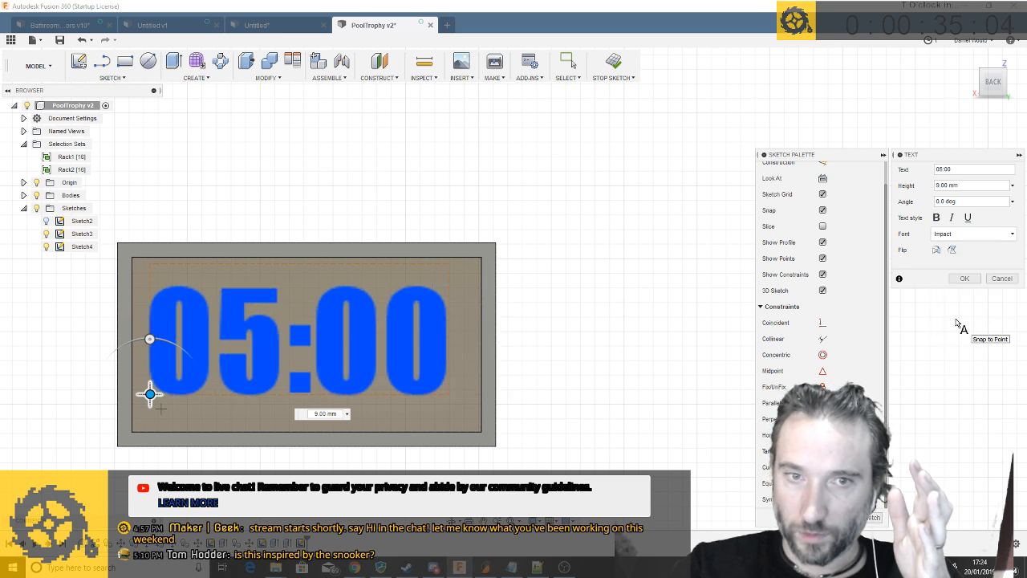
Change the font of the 05:00 plaque text to Javanese Text
click(973, 234)
scroll(973, 291, down, 2)
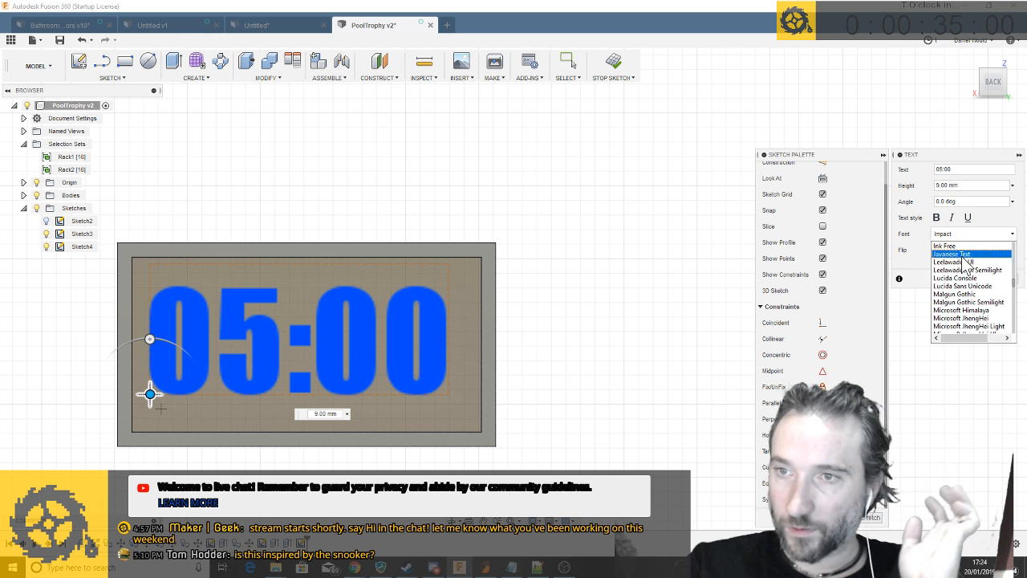
click(962, 254)
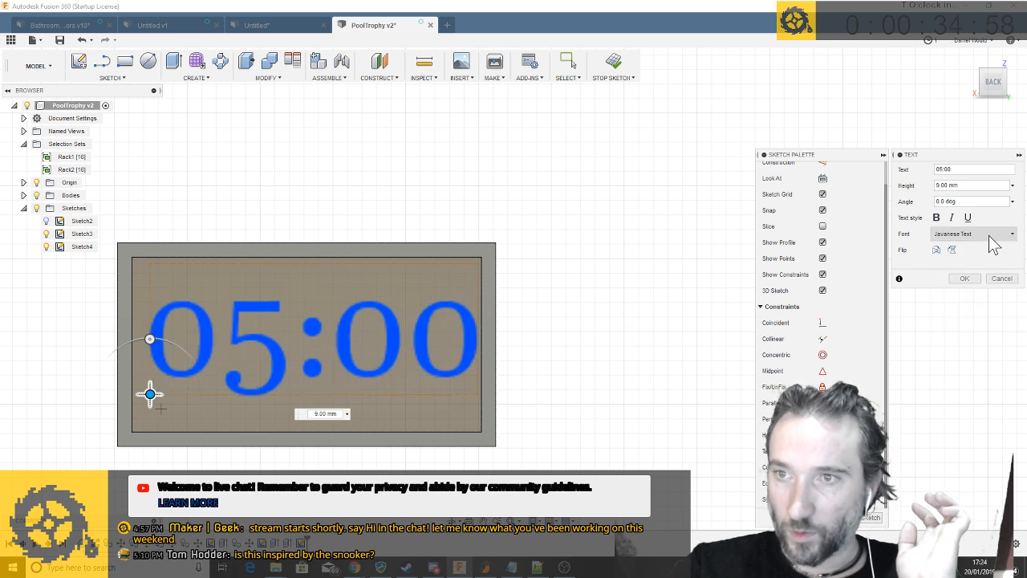
Try the Lucida Console and Malgun Gothic Semilight fonts on the 05:00 plaque text
click(992, 235)
click(955, 310)
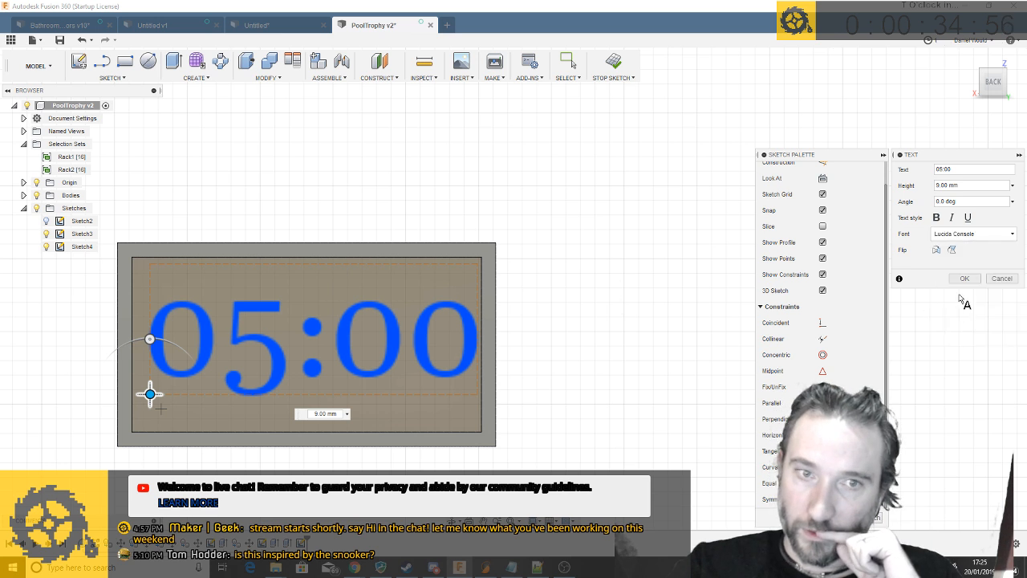
click(972, 234)
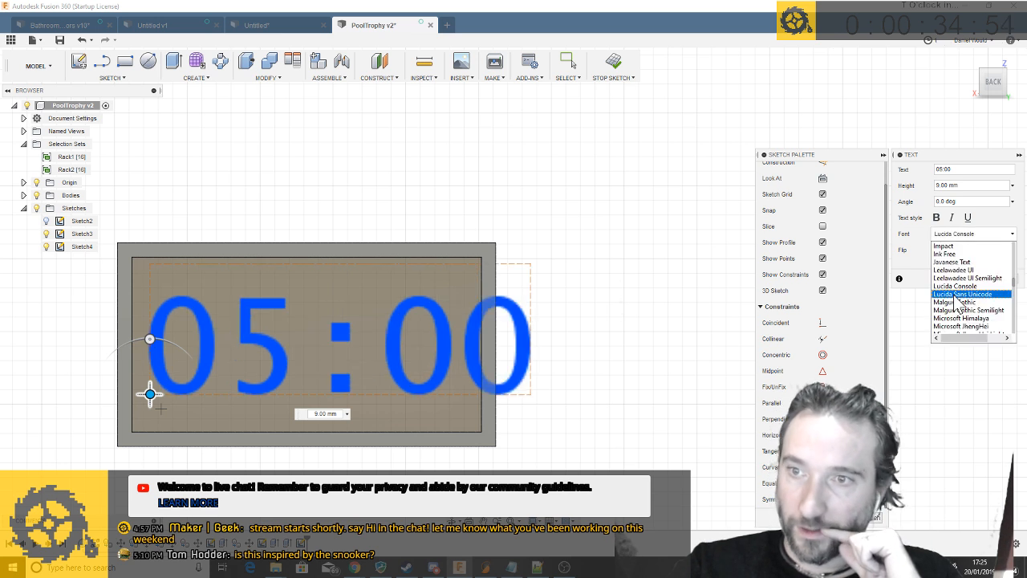
click(963, 310)
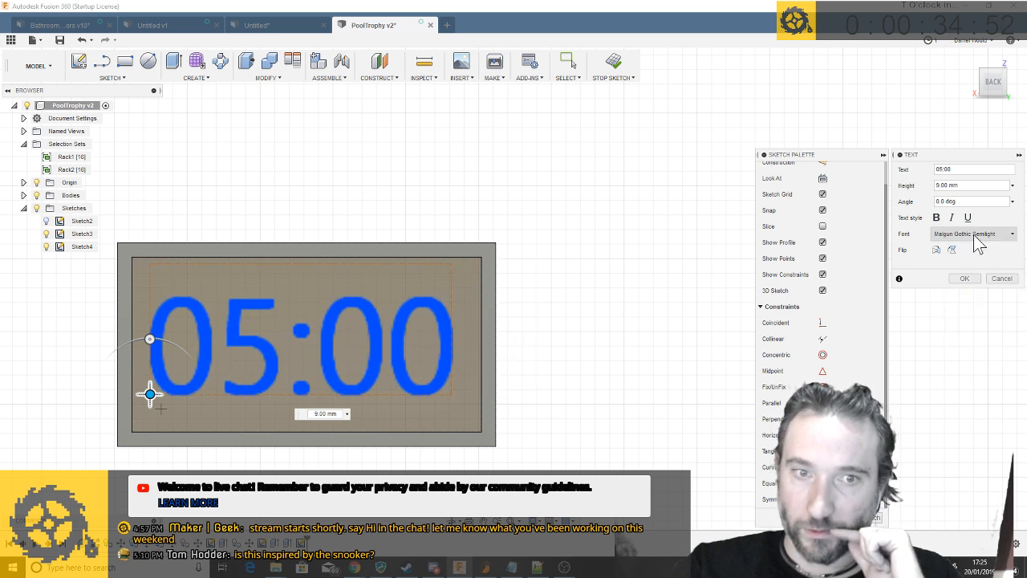
Try the Microsoft JhengHei UI and MS Gothic fonts on the 05:00 plaque text
click(974, 235)
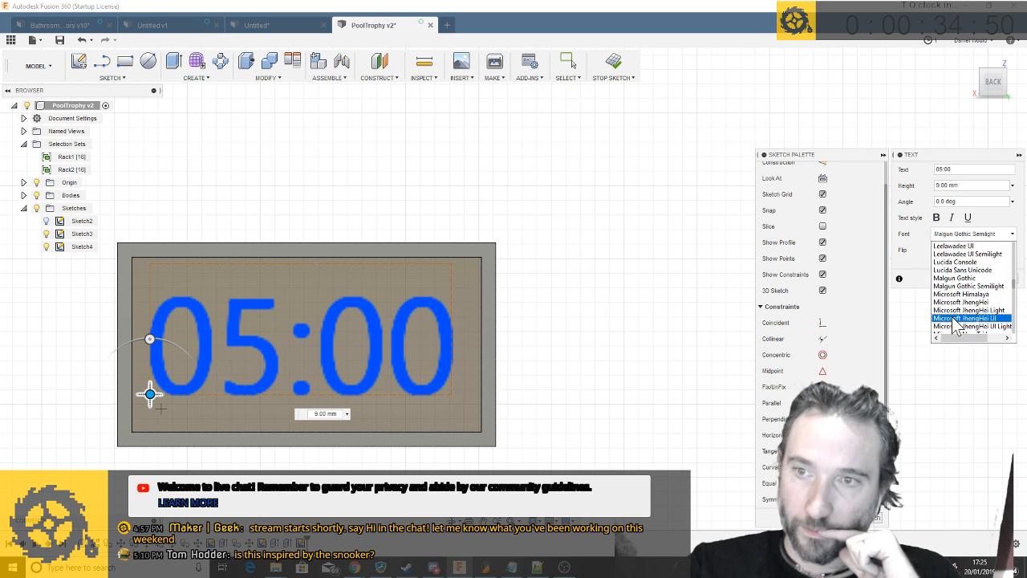
click(959, 319)
click(979, 234)
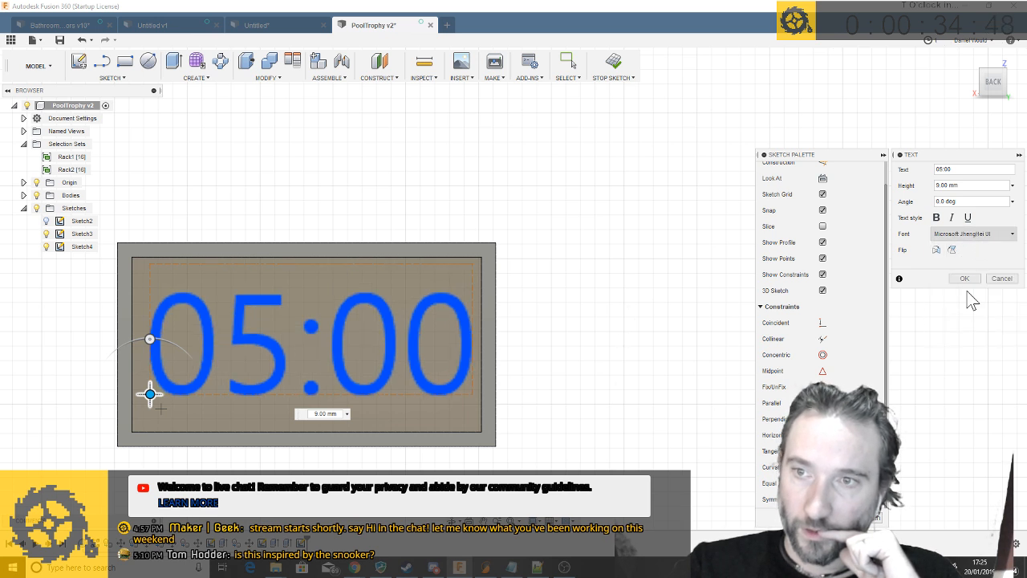
scroll(962, 337, down, 2)
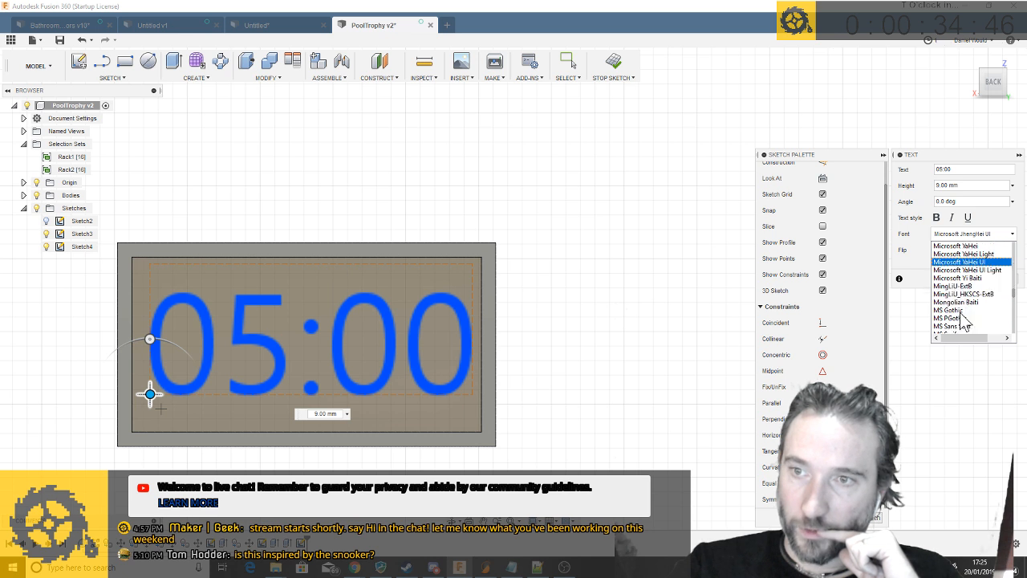
click(959, 311)
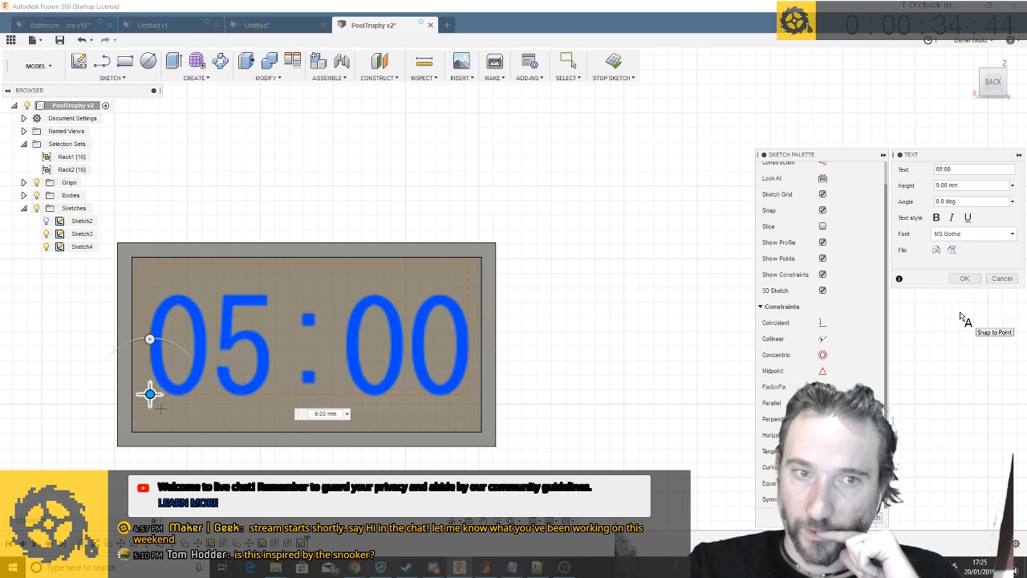
Change the font of the 05:00 plaque text to Nexa Bold
scroll(963, 330, down, 3)
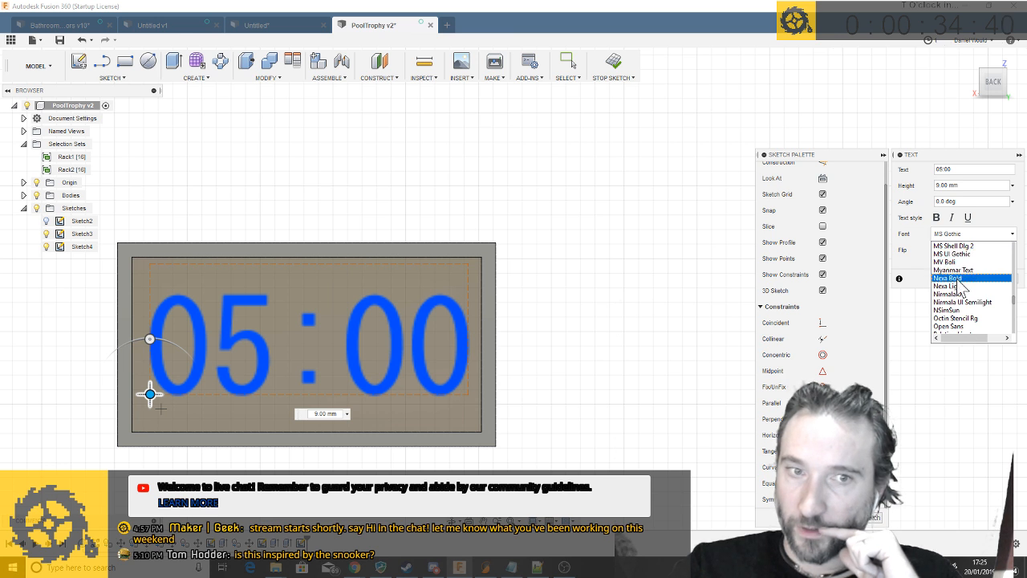
click(958, 279)
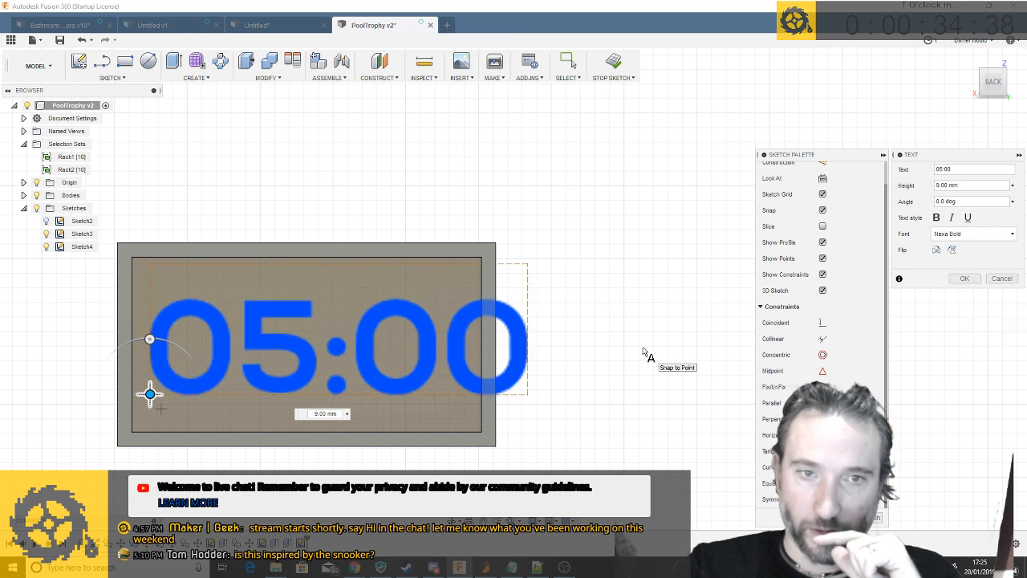
Open the font choices for the 05:00 plaque text
click(982, 234)
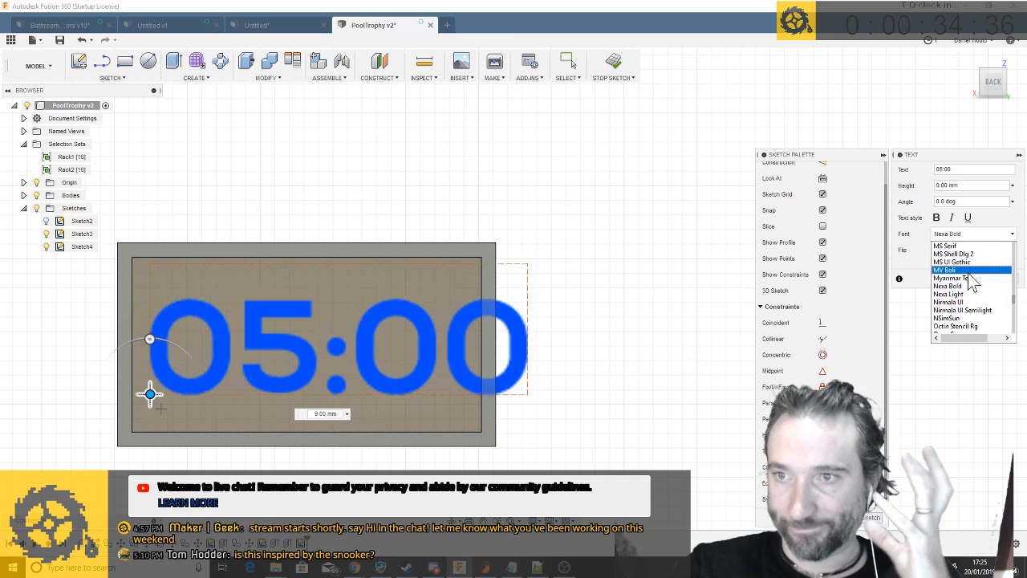
Try the Respective and Palatino Linotype fonts on the 05:00 sketch text
scroll(960, 309, down, 3)
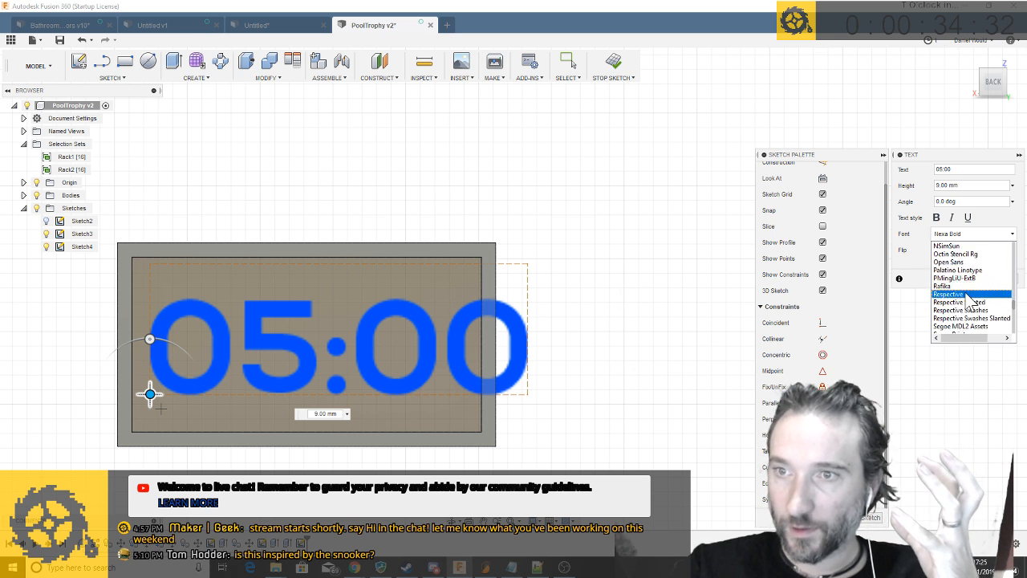
click(958, 293)
click(993, 234)
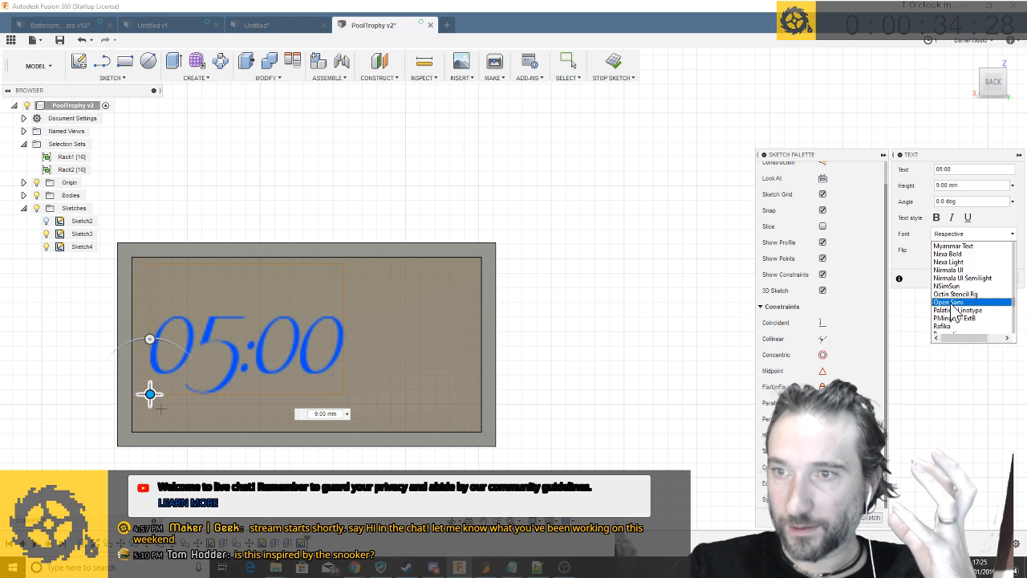
click(967, 287)
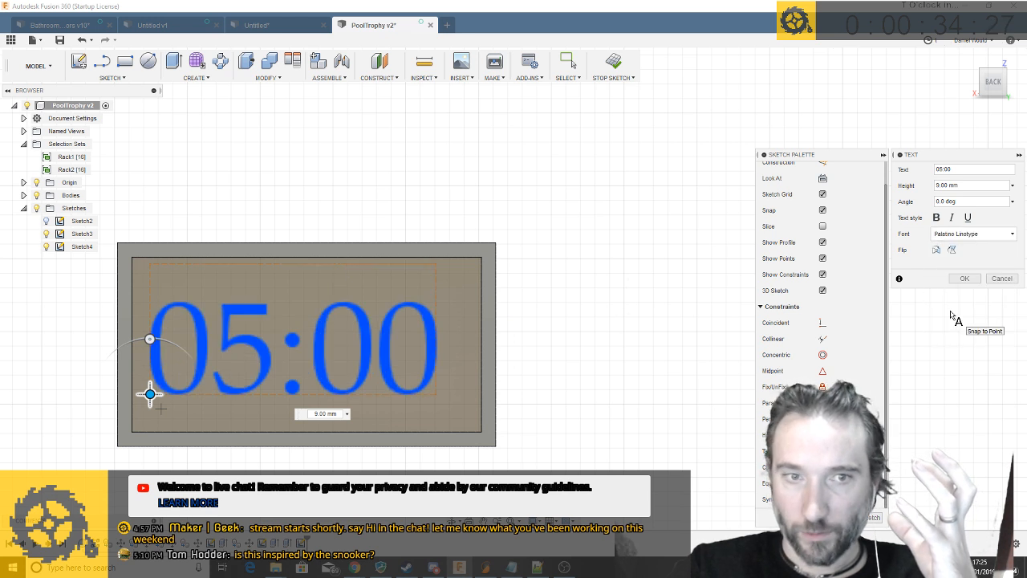
Set the 05:00 text's font to Octin Stencil Rg and accept the text
click(986, 234)
click(955, 269)
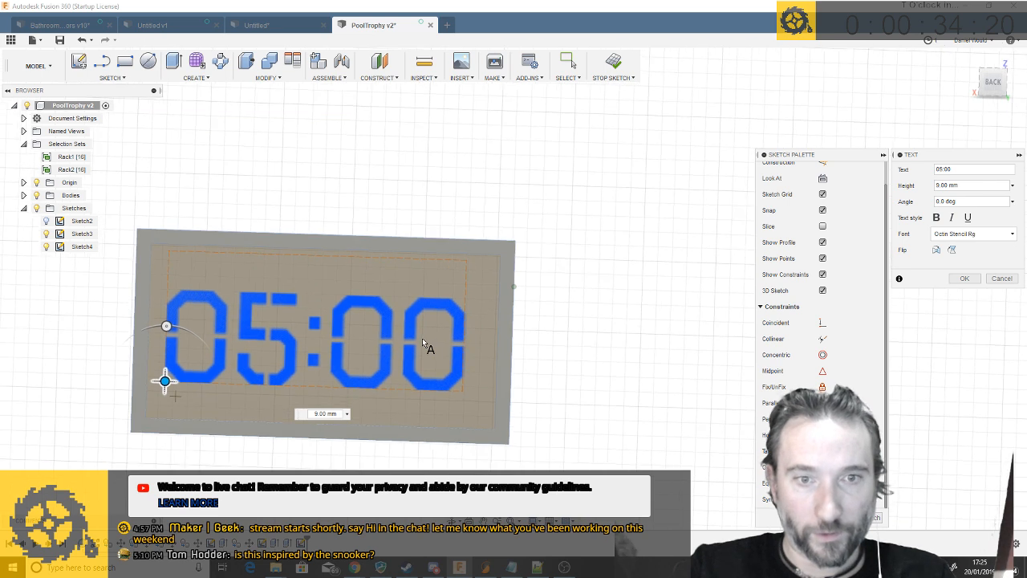
key(Return)
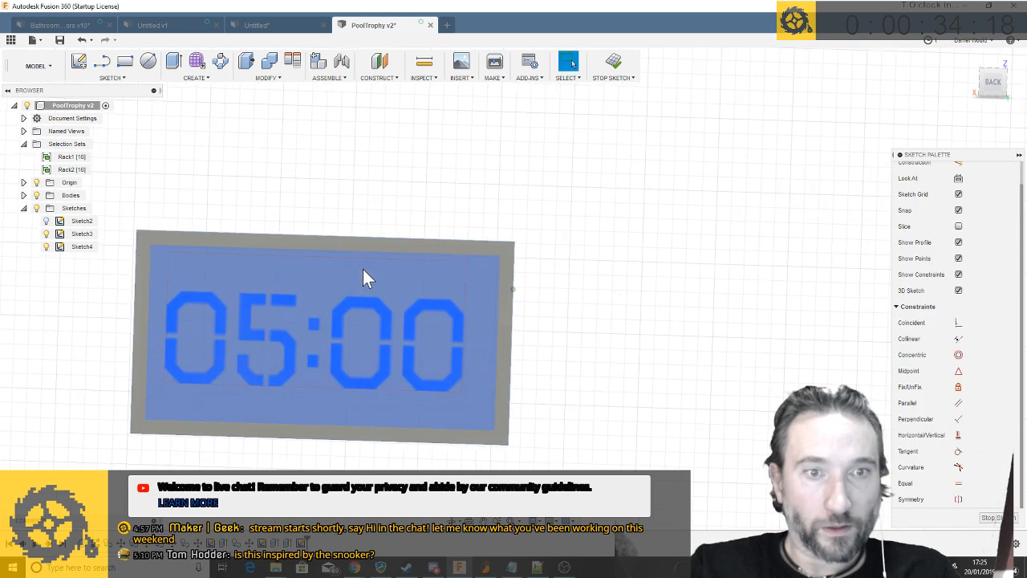
Extrude the 05:00 sketch text on the plaque by 0.5 mm
key(q)
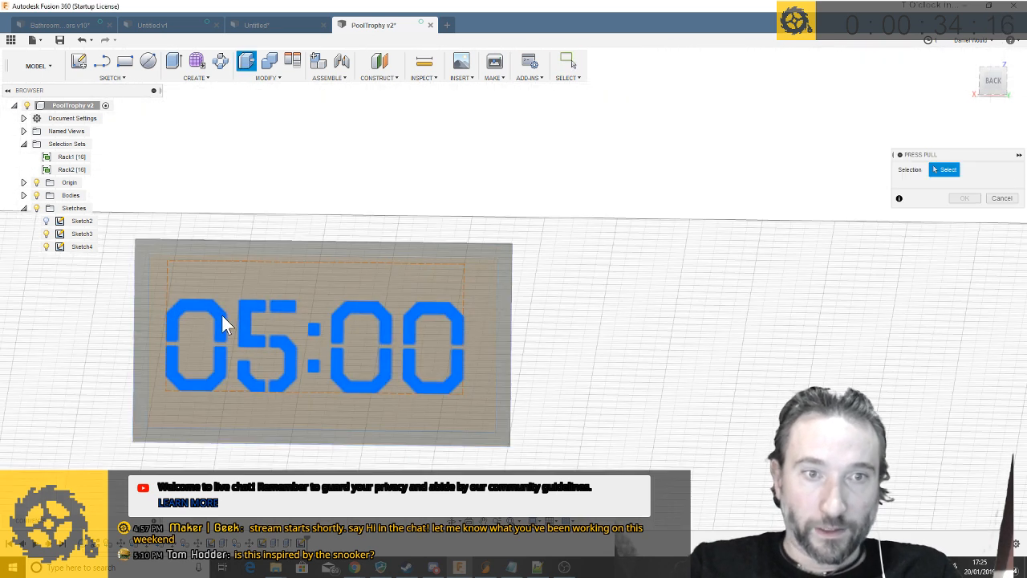
click(222, 315)
key(e)
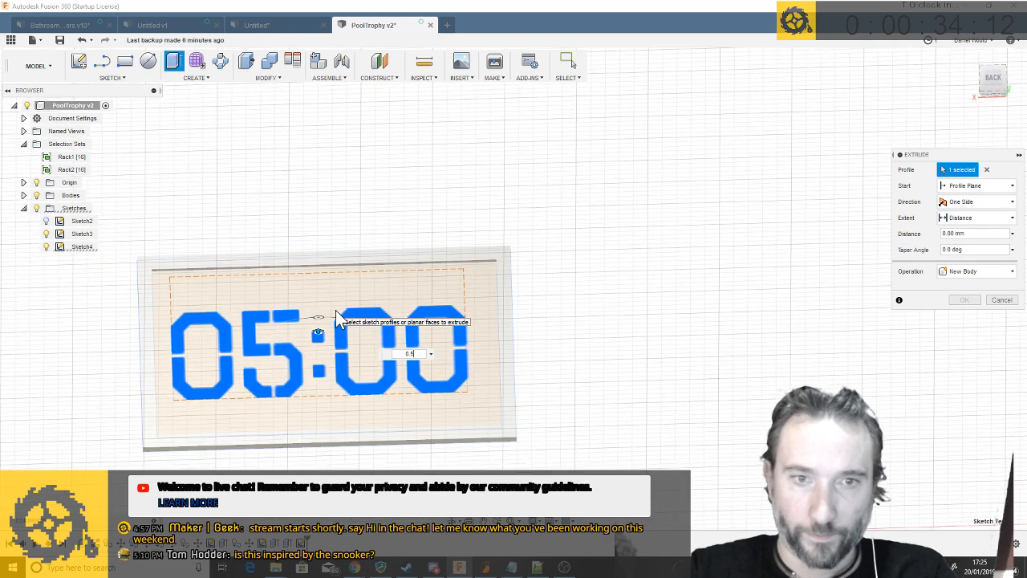
key(Return)
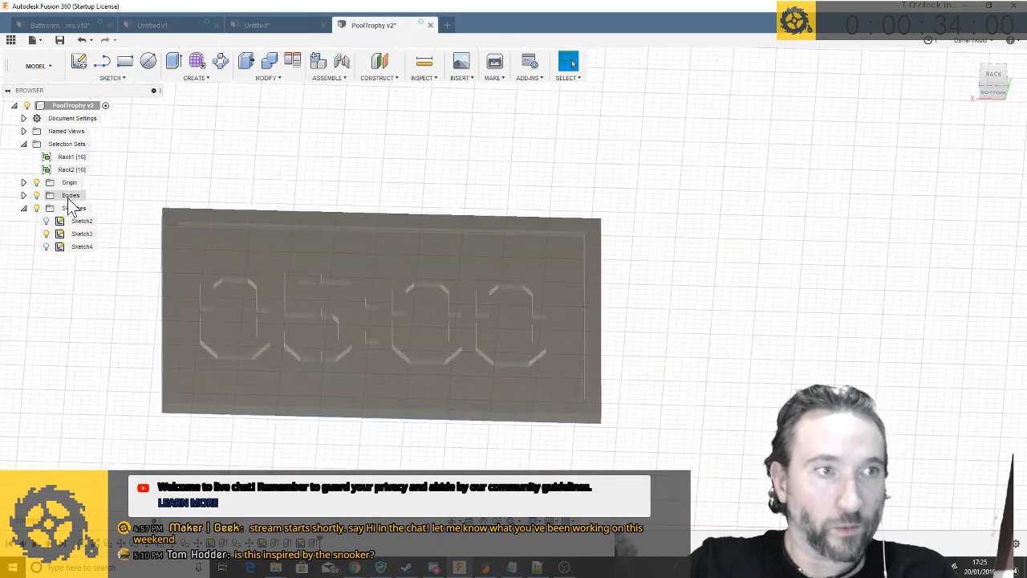
Move the 05:00 plaque body 5 mm outward from its sketch plane
click(23, 196)
scroll(122, 373, up, 5)
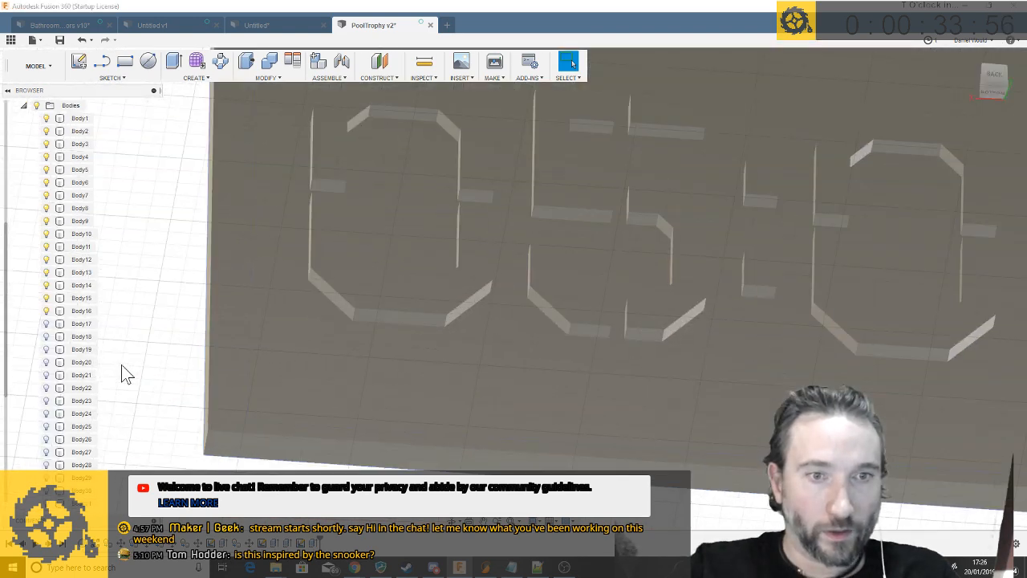
scroll(122, 373, down, 6)
scroll(90, 451, down, 2)
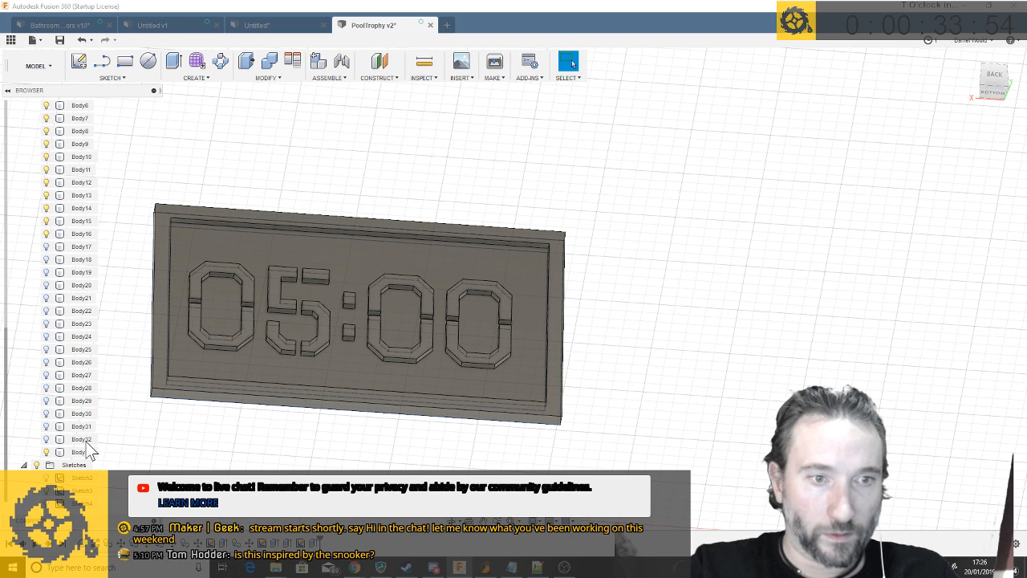
click(81, 453)
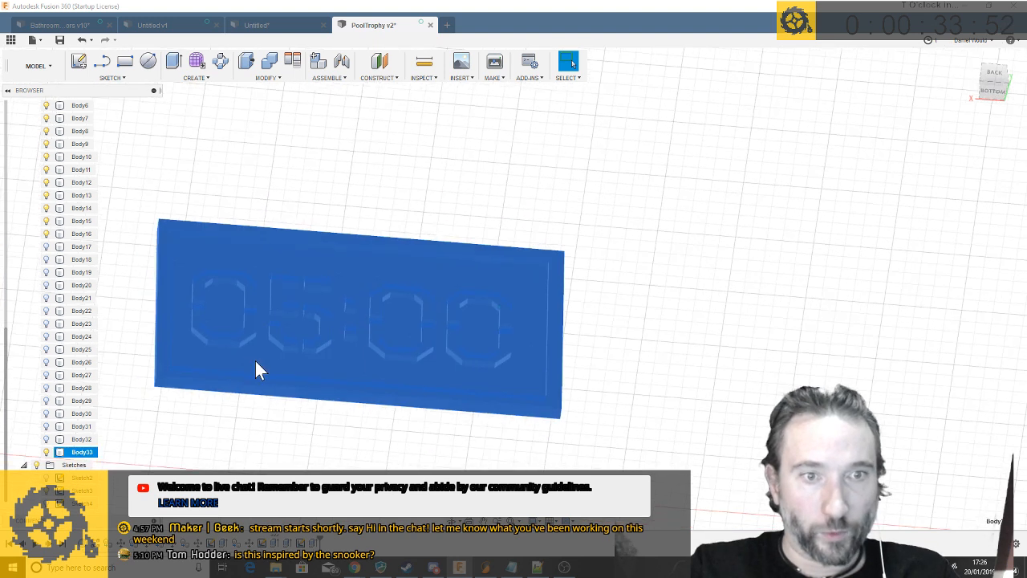
right_click(90, 456)
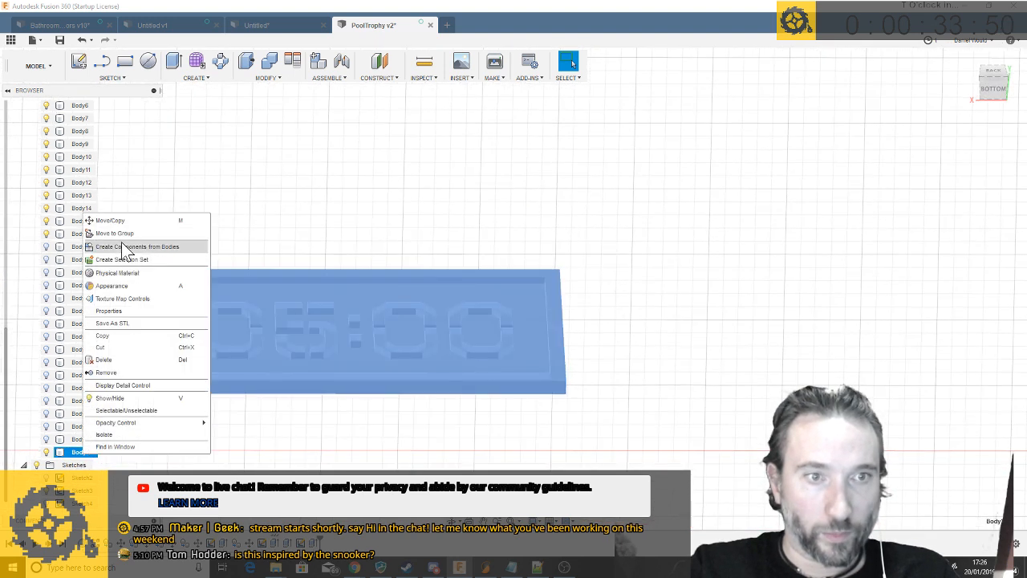
click(122, 228)
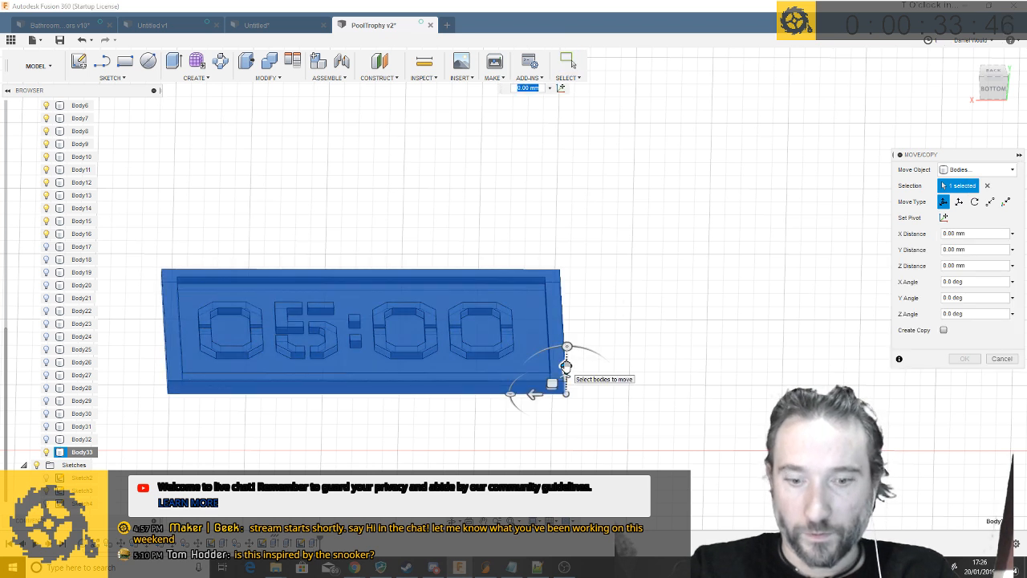
drag(567, 366, 567, 300)
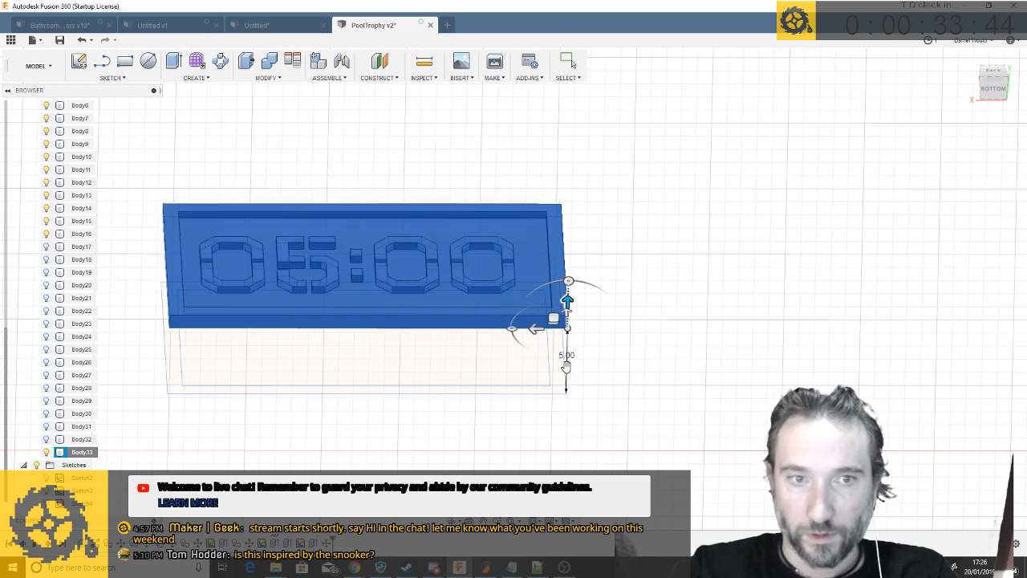
key(Return)
Show all the bodies of the Rack2 selection set around the plaque and save the design
scroll(105, 224, up, 3)
scroll(128, 124, down, 2)
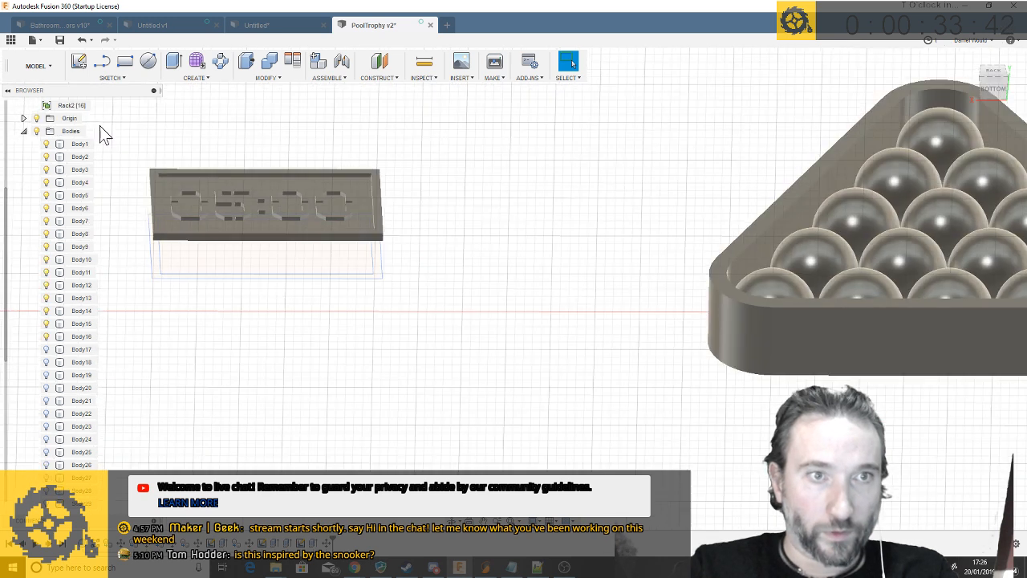
scroll(53, 144, up, 2)
click(72, 143)
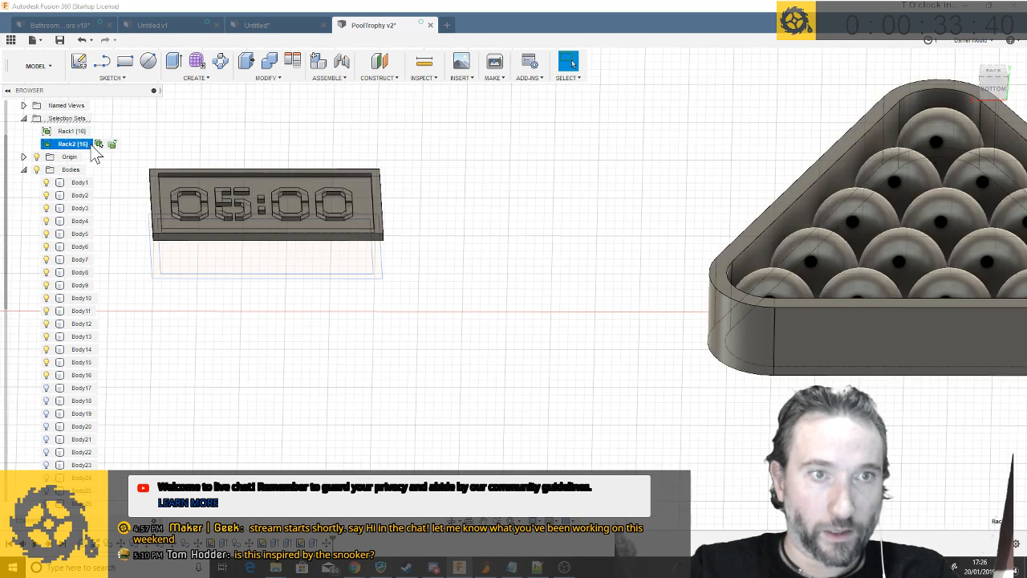
click(98, 144)
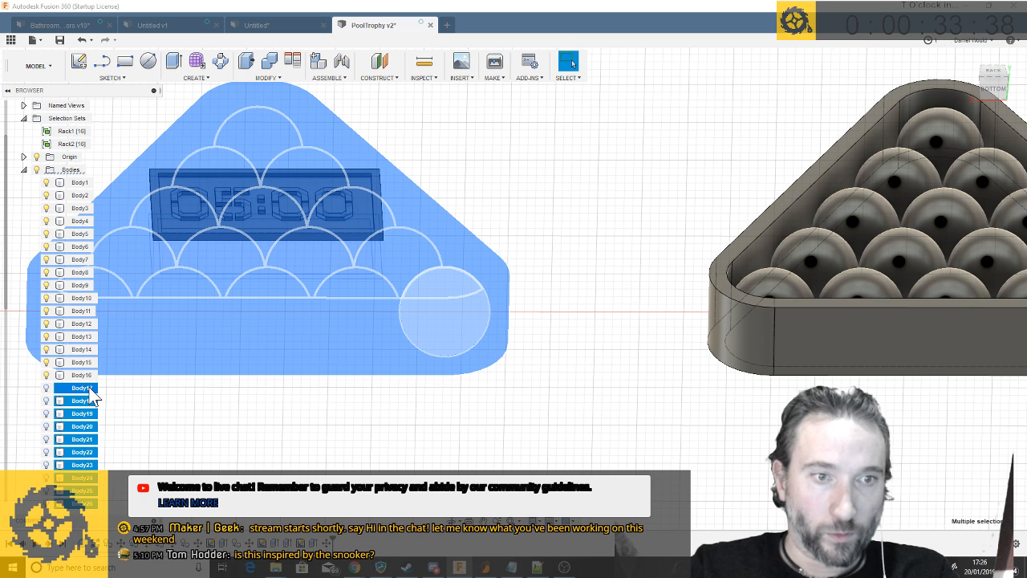
right_click(93, 395)
click(117, 354)
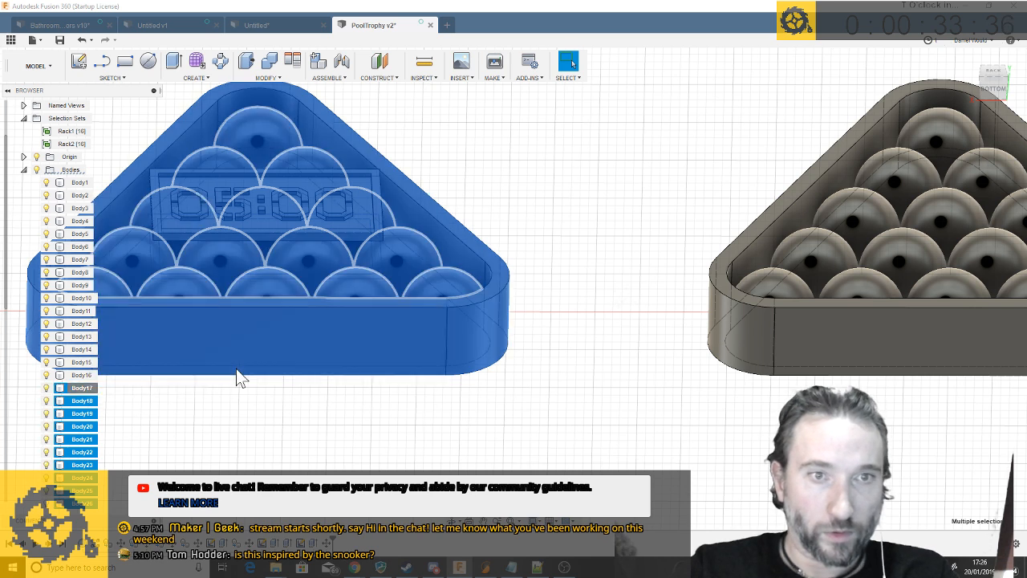
shift+middle_drag(271, 393, 564, 245)
click(564, 236)
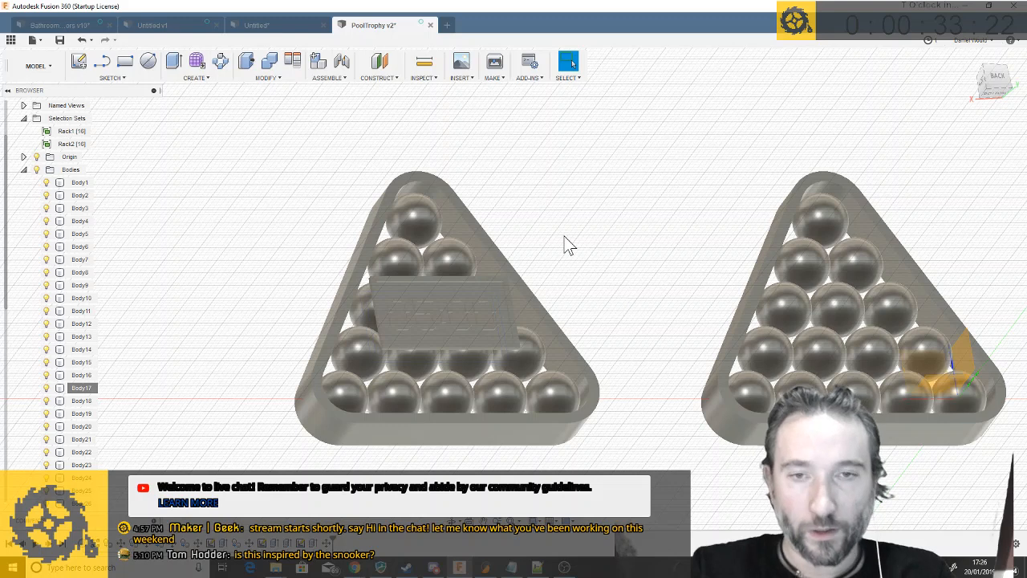
key(ctrl+s)
key(Return)
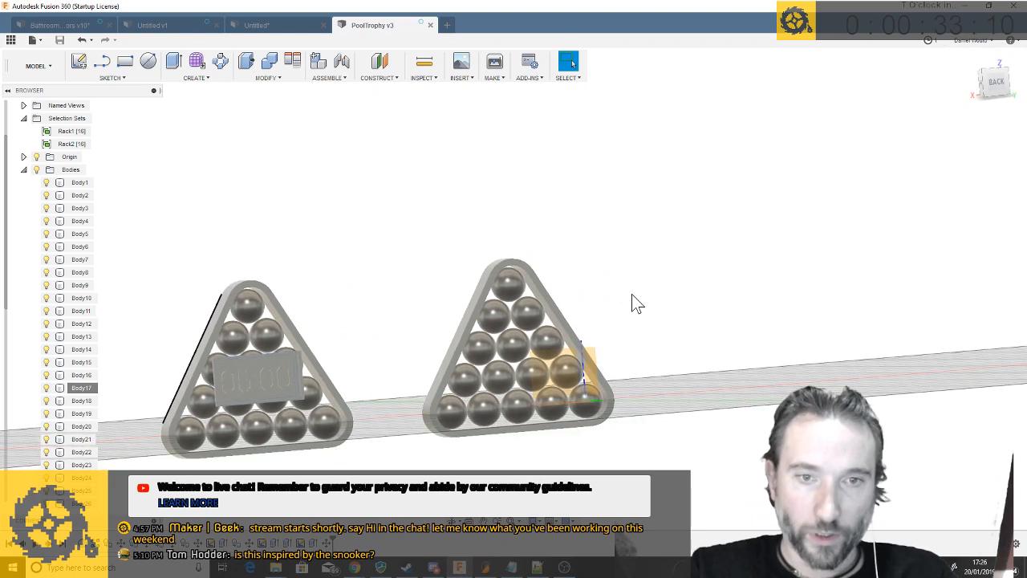
Select all the bodies of the Rack1 selection set and try to copy and paste them
click(70, 133)
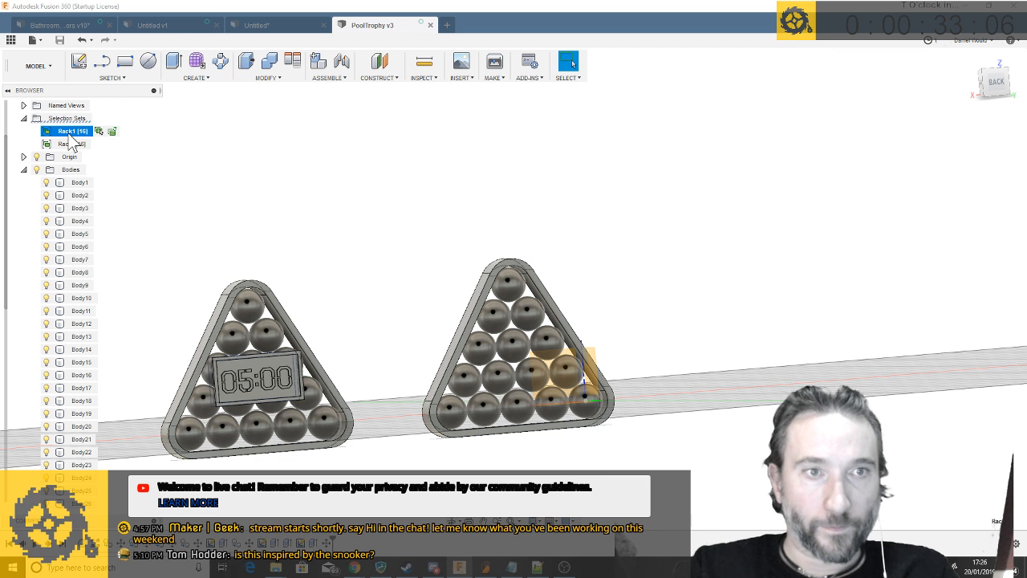
click(98, 138)
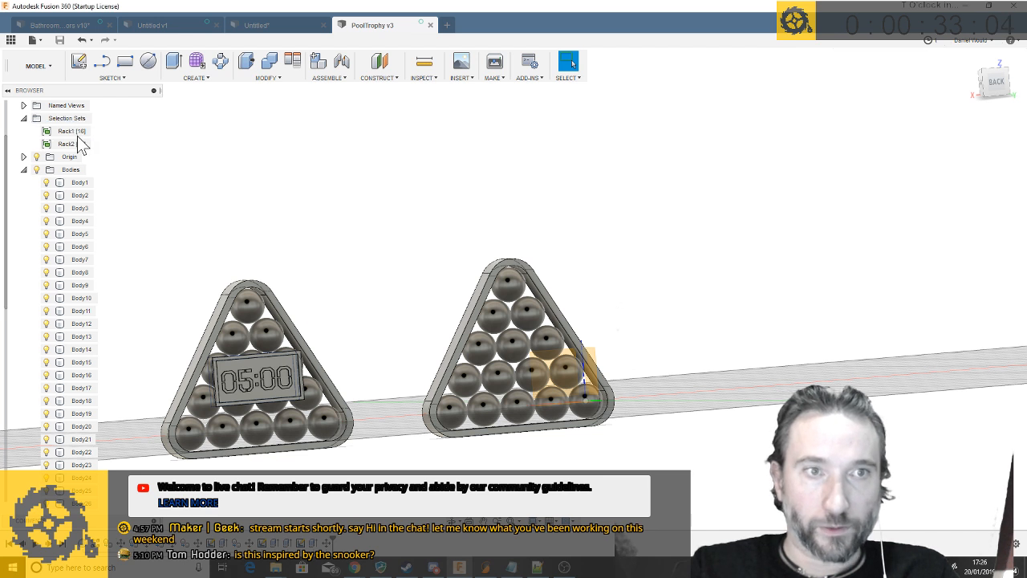
click(74, 130)
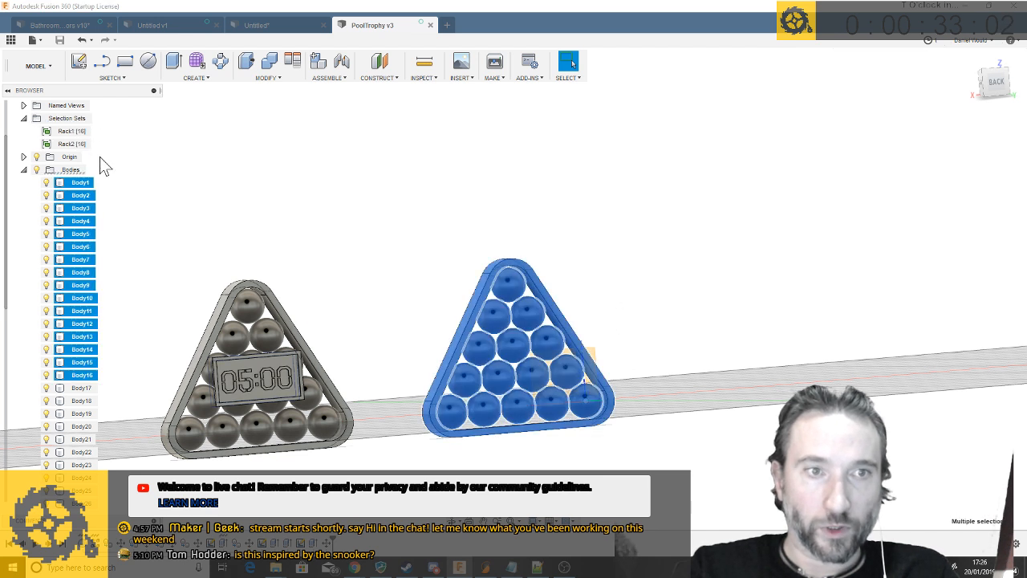
right_click(91, 185)
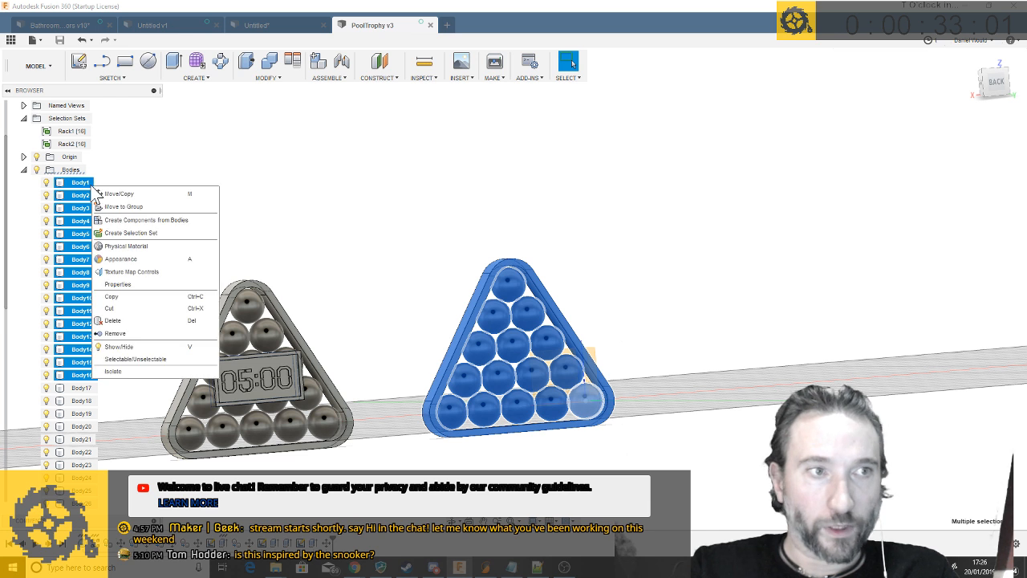
click(125, 297)
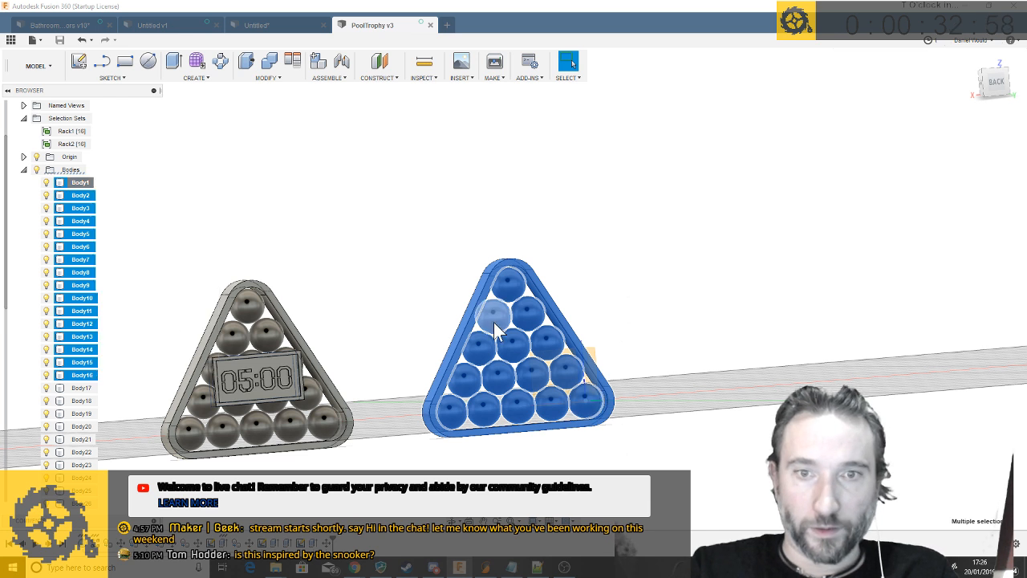
key(ctrl+v)
shift+middle_drag(405, 341, 205, 290)
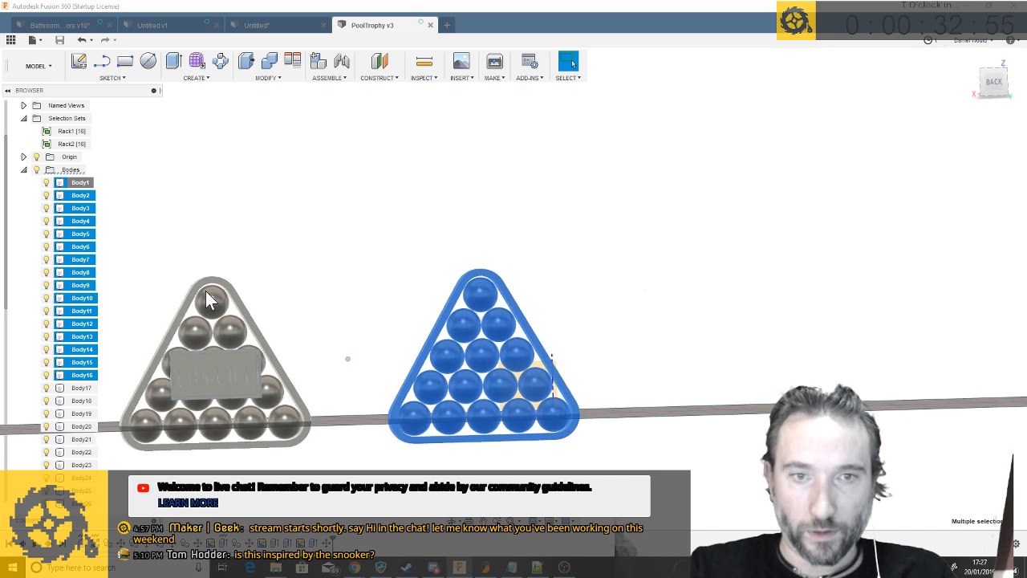
Reduce the Rack1 selection to the nine balls forming a diamond, deselecting the triangle frame and the other balls
ctrl+click(81, 184)
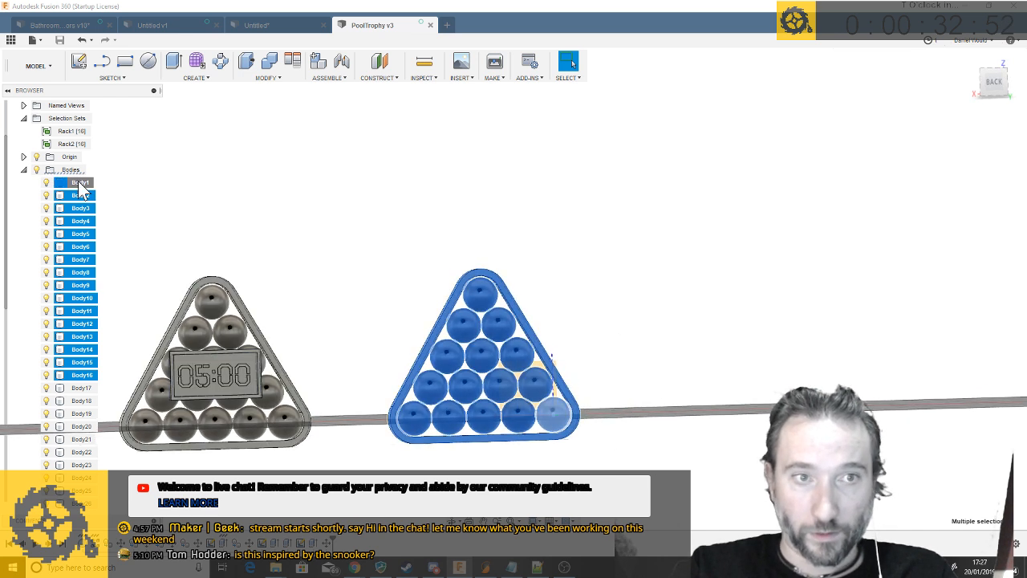
ctrl+click(80, 183)
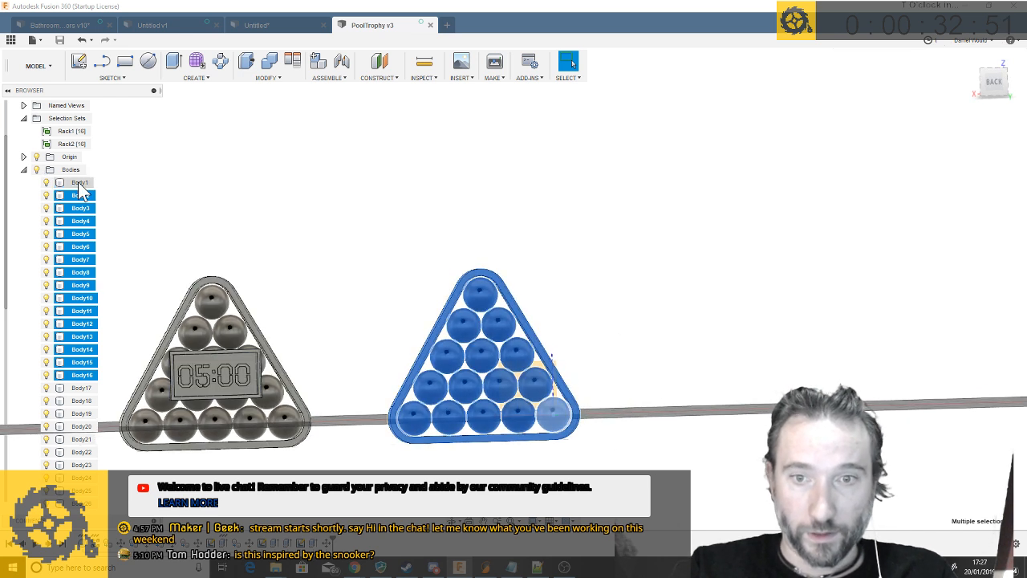
ctrl+click(83, 374)
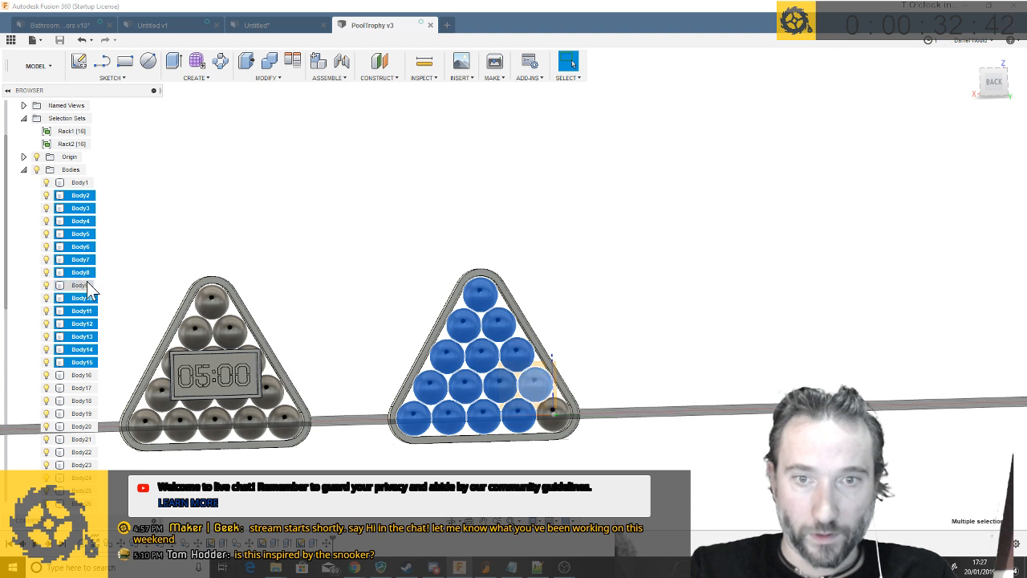
ctrl+click(90, 234)
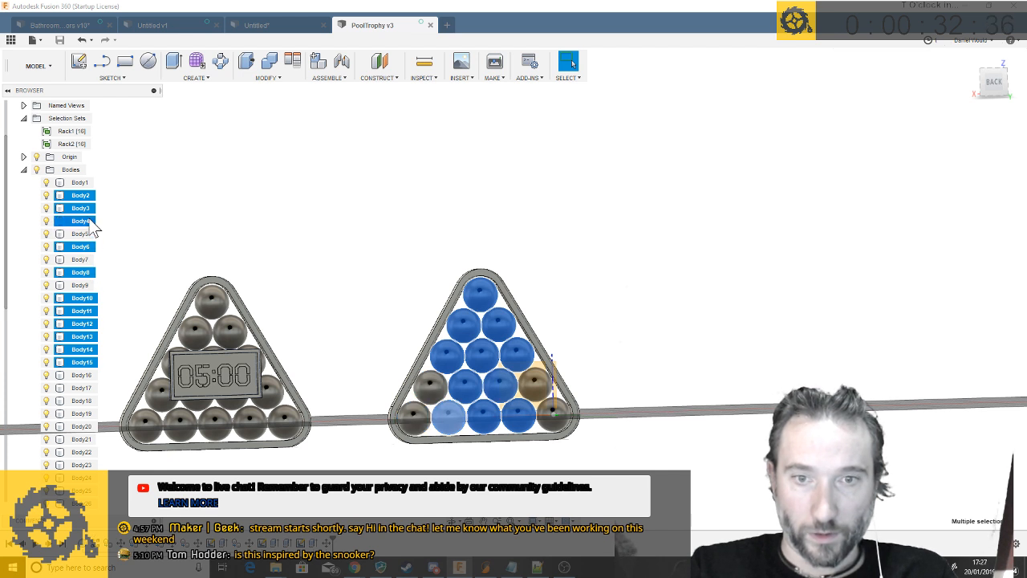
ctrl+click(90, 220)
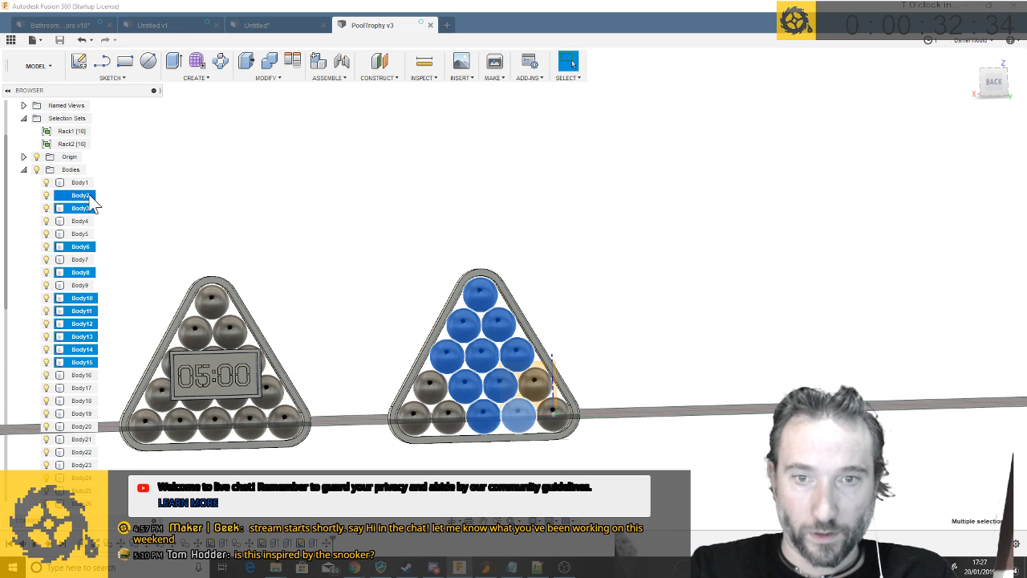
ctrl+click(90, 197)
Copy the nine selected diamond balls and move the copy 75 mm horizontally, clear of the plain ball rack
right_click(86, 211)
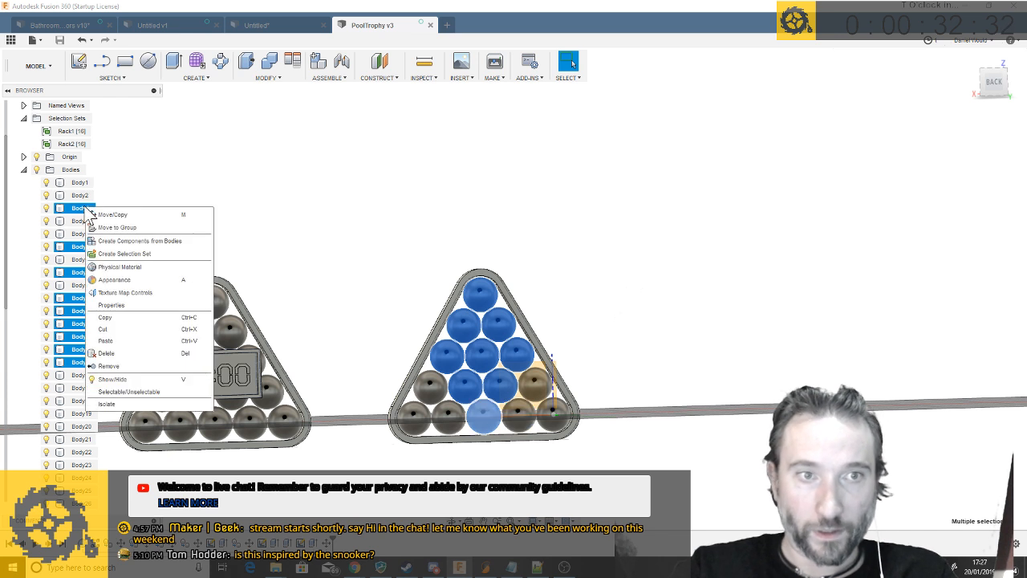
click(108, 219)
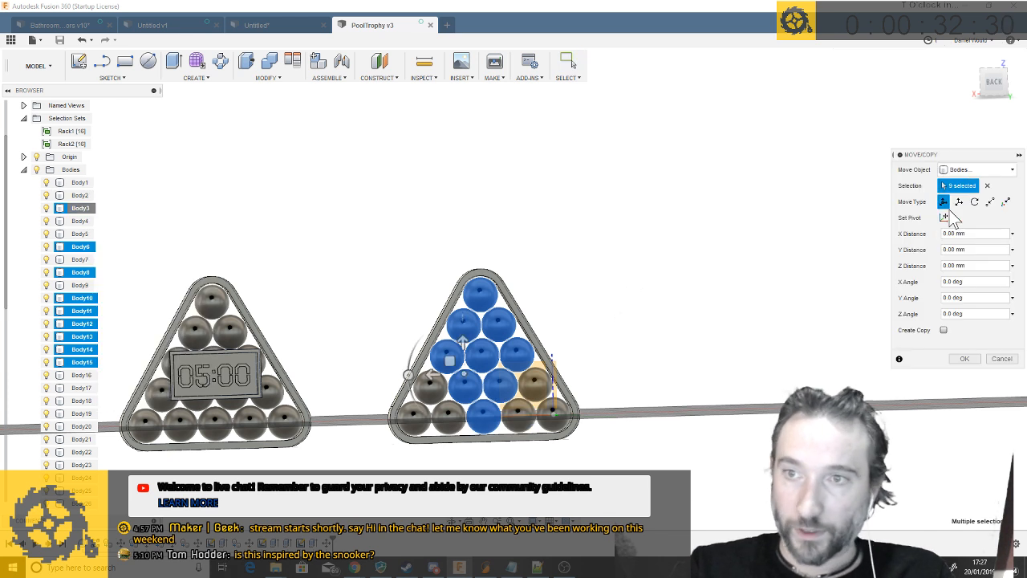
click(943, 329)
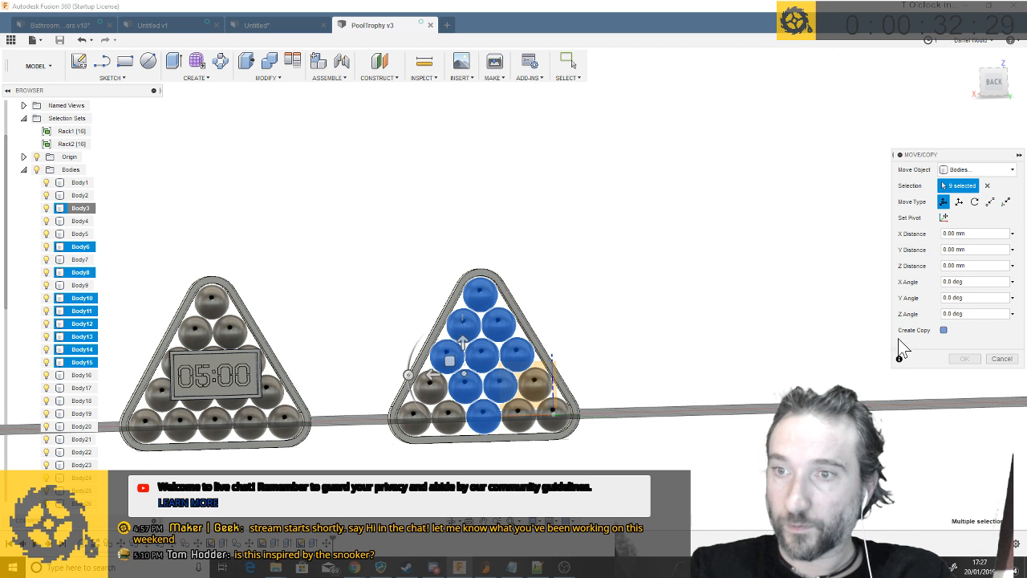
click(944, 330)
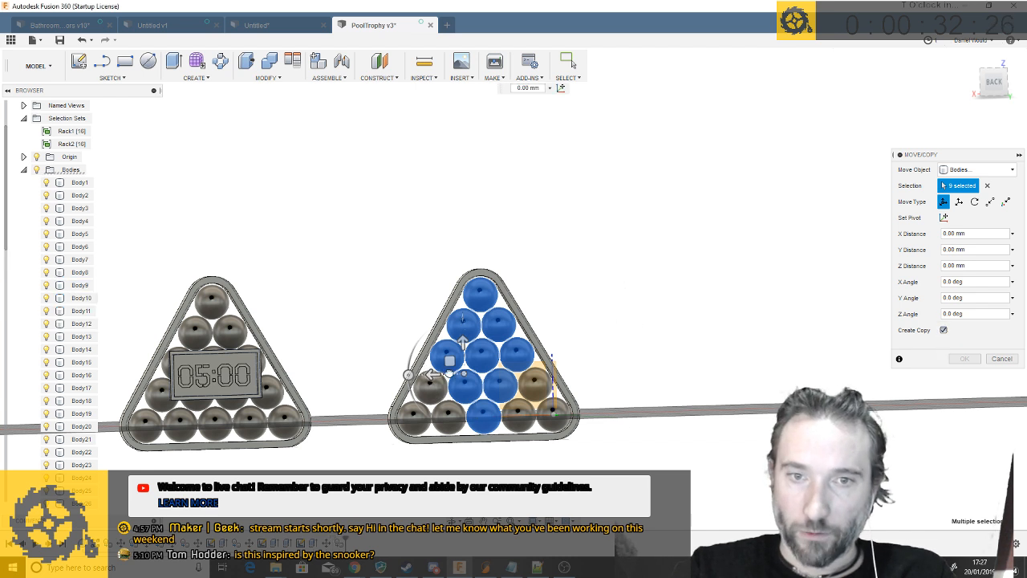
drag(428, 369, 692, 368)
key(Return)
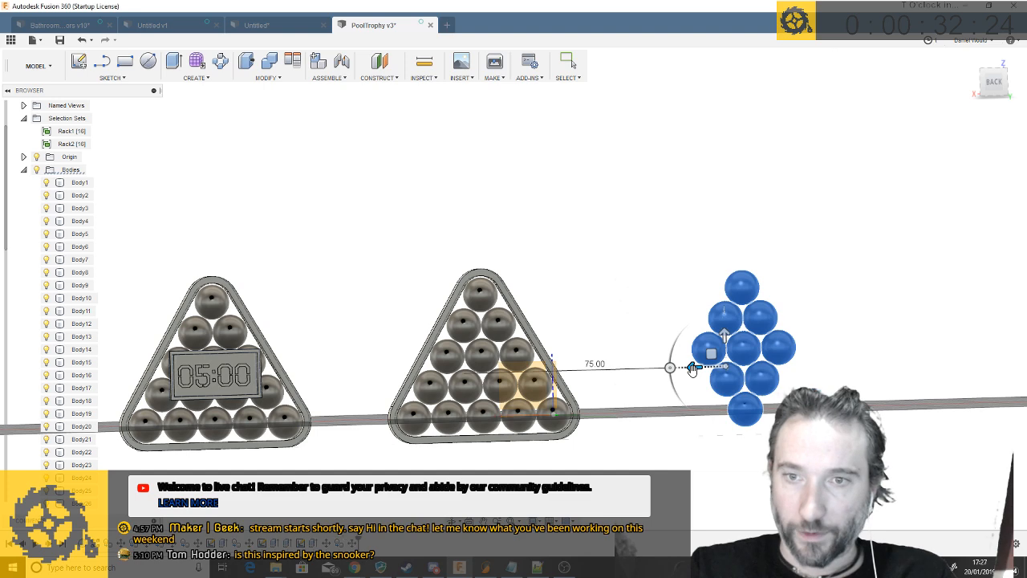
Start a center-to-center slot in a new sketch on the vertical XZ plane of the racks
scroll(800, 368, up, 3)
scroll(801, 362, up, 5)
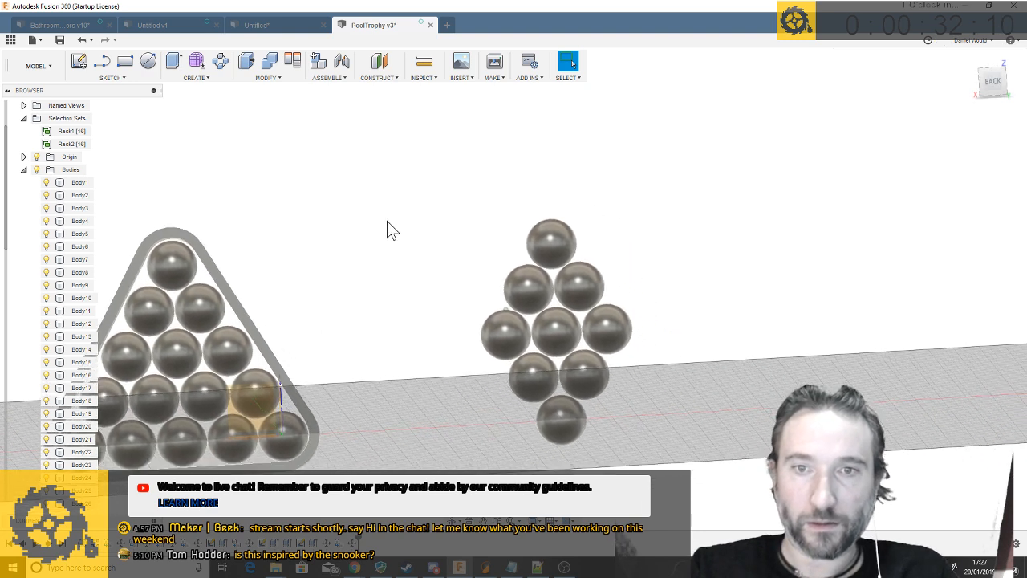
click(118, 80)
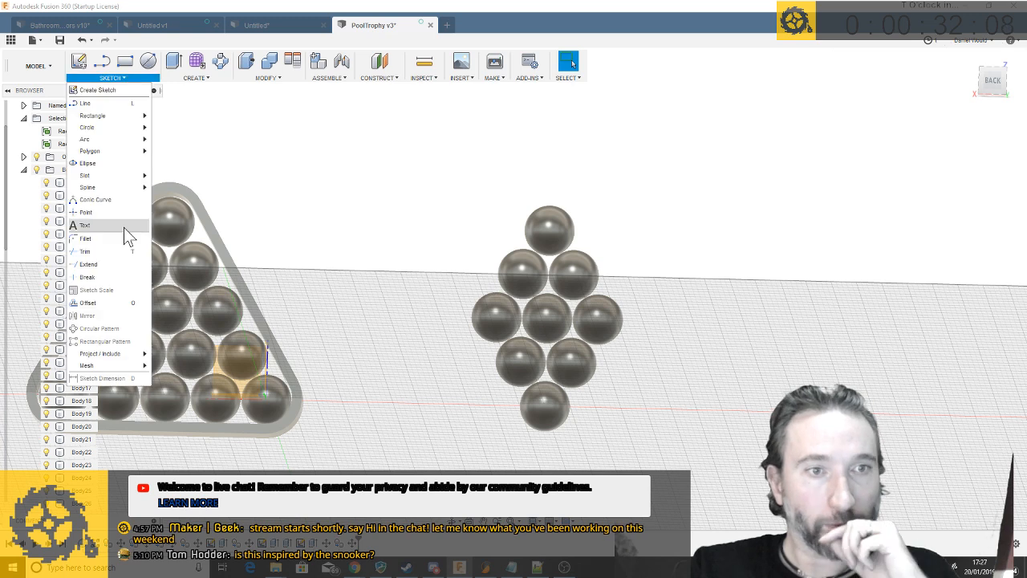
mouse_move(138, 174)
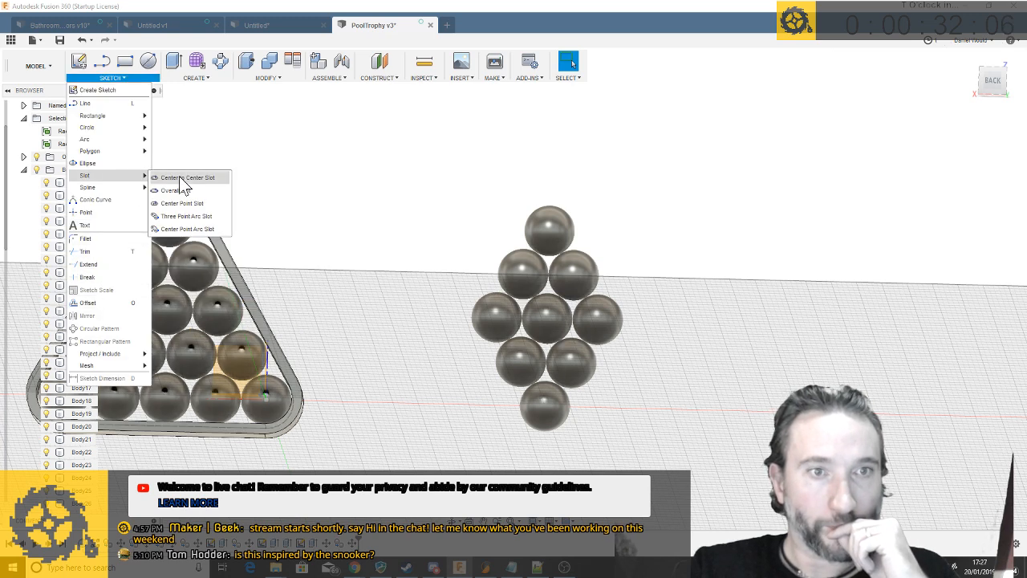
click(183, 174)
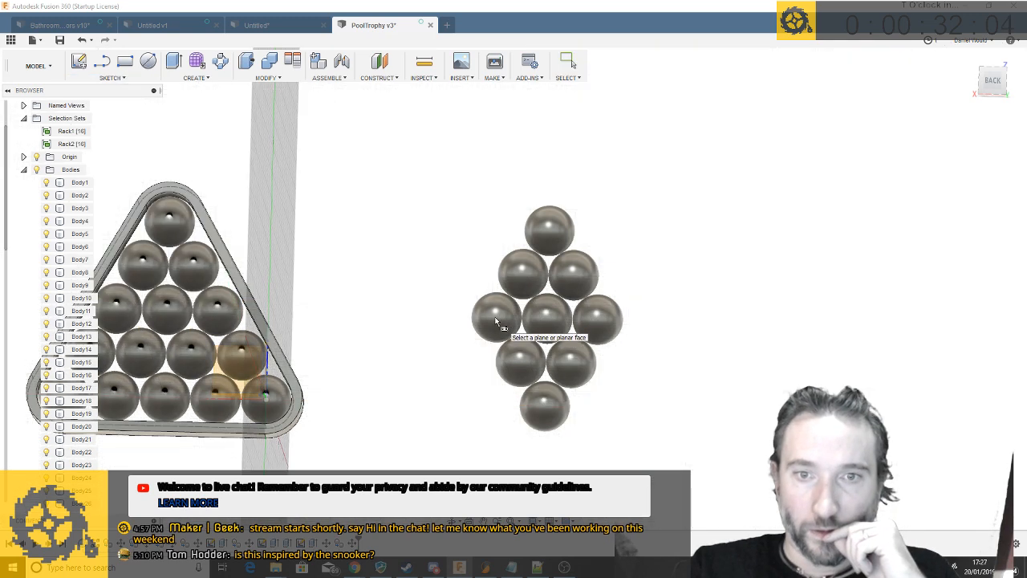
click(454, 328)
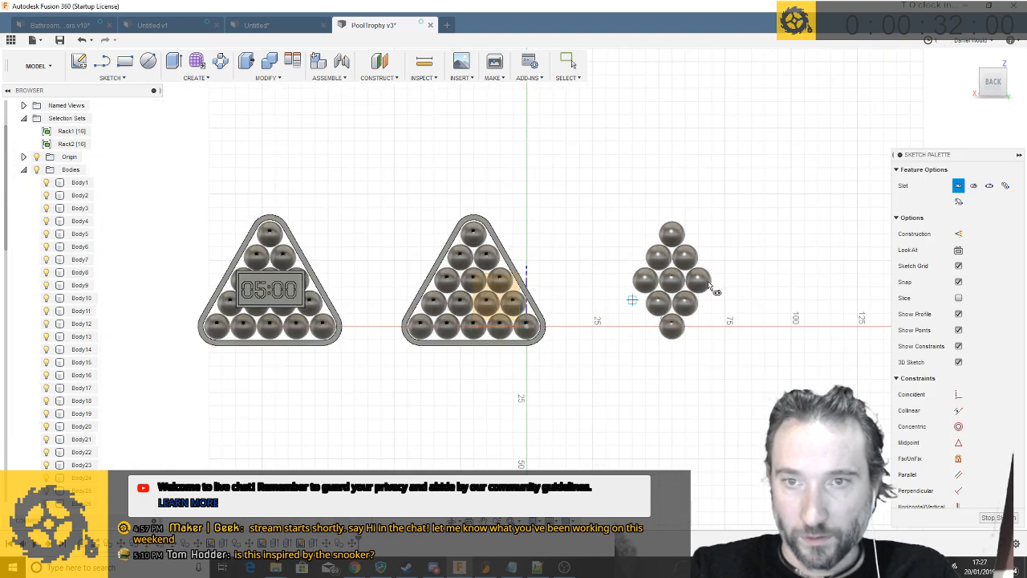
scroll(802, 264, up, 5)
scroll(532, 265, down, 3)
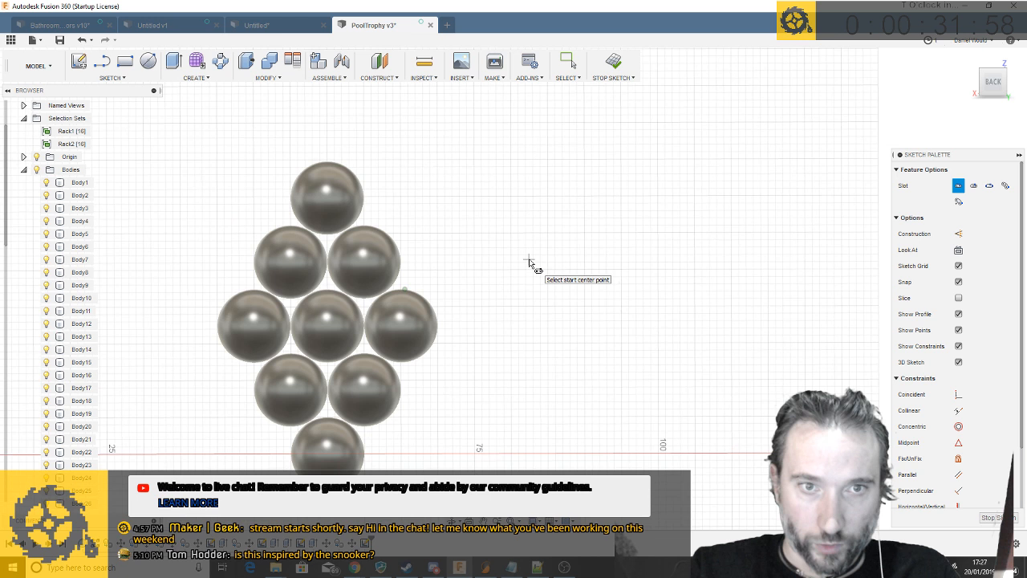
click(253, 326)
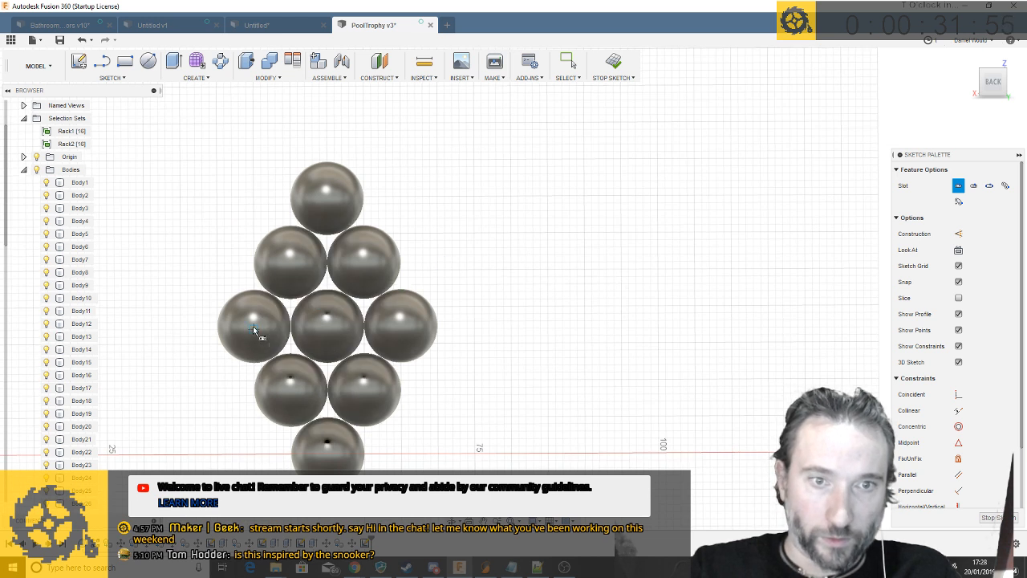
click(328, 193)
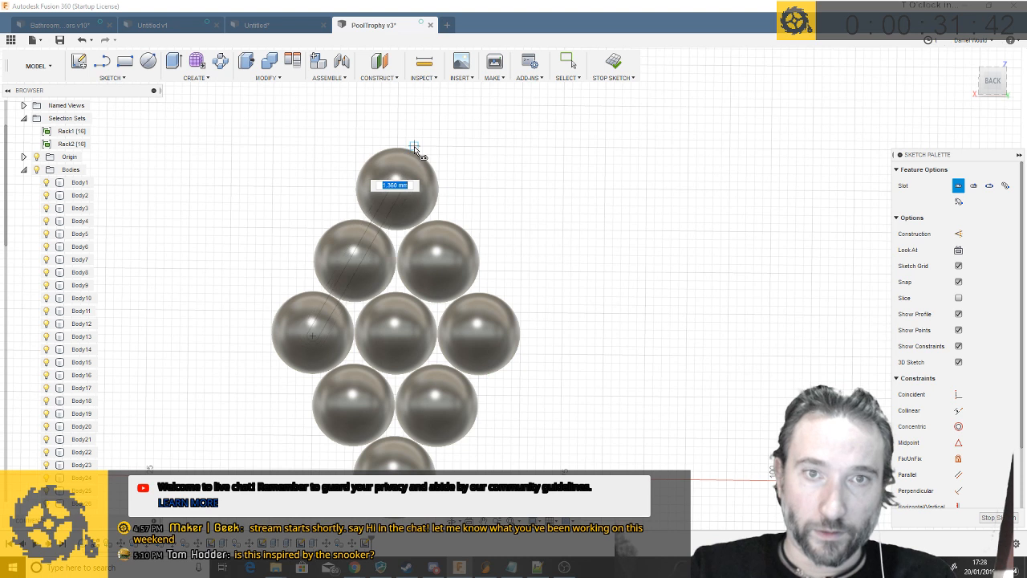
key(Escape)
key(Escape)
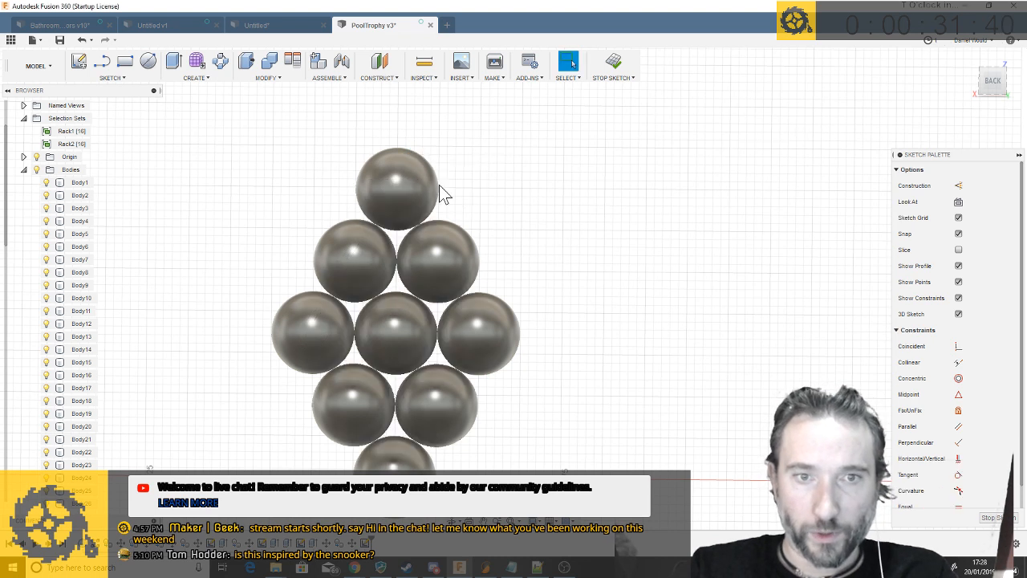
Try to draw a 10.5 mm wide center-to-center slot from the top ball of the copied diamond to its leftmost ball
click(112, 78)
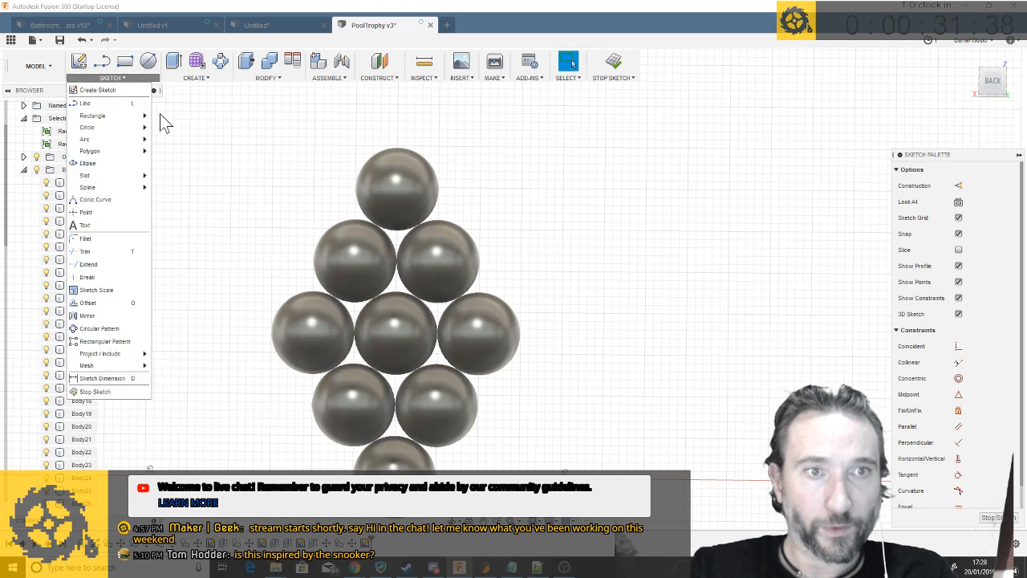
mouse_move(138, 176)
click(171, 176)
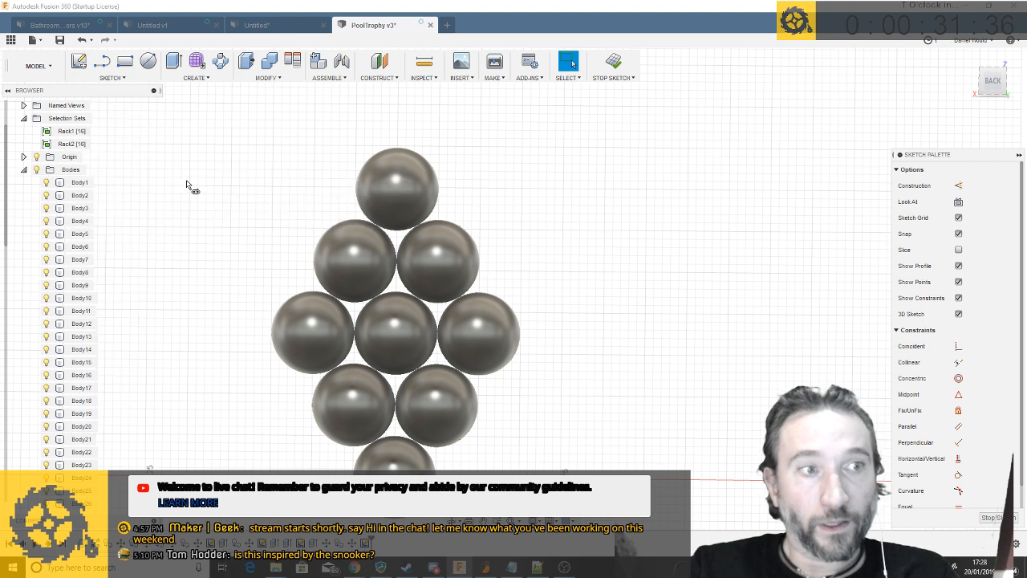
click(397, 188)
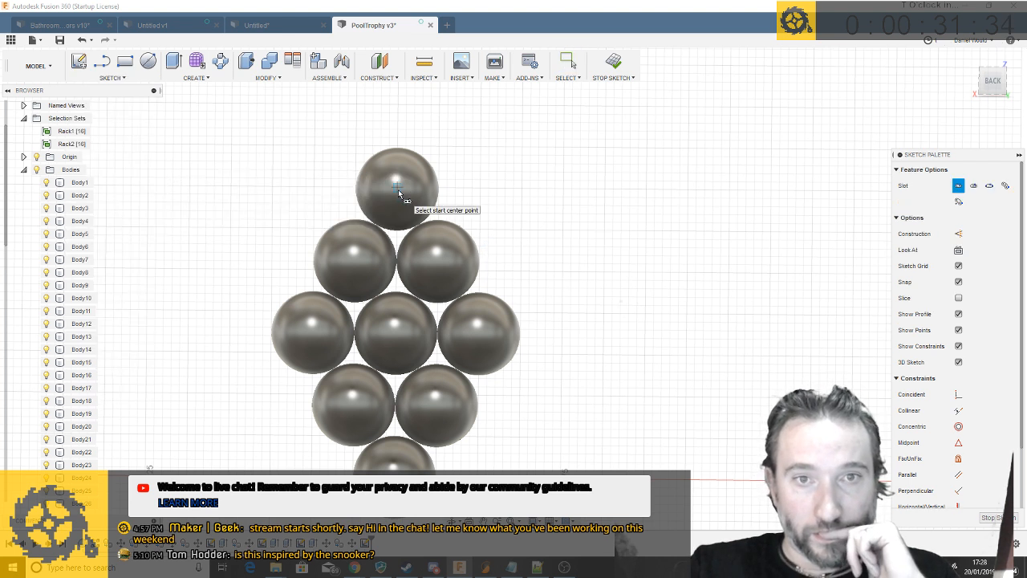
click(313, 338)
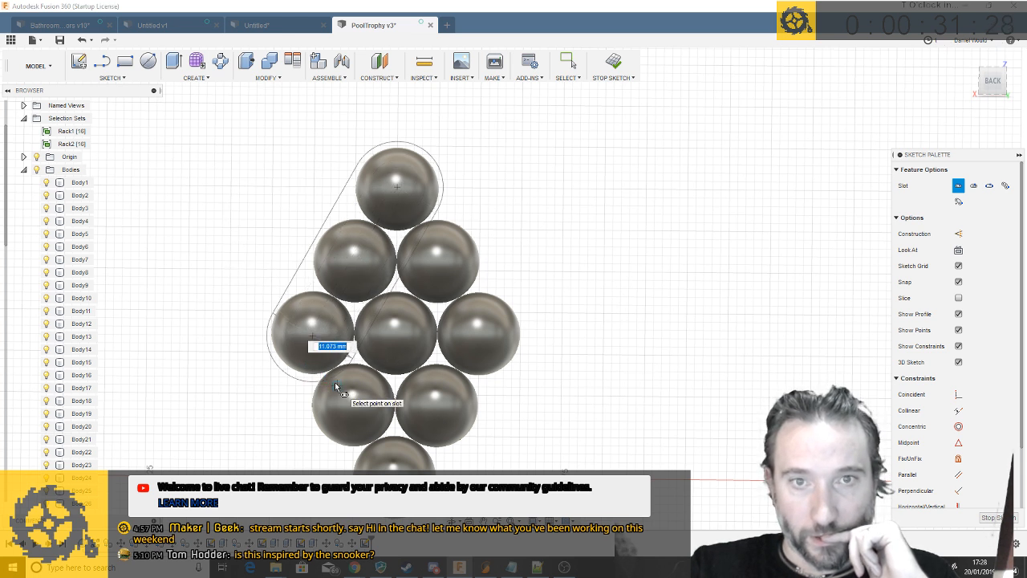
text(10.5)
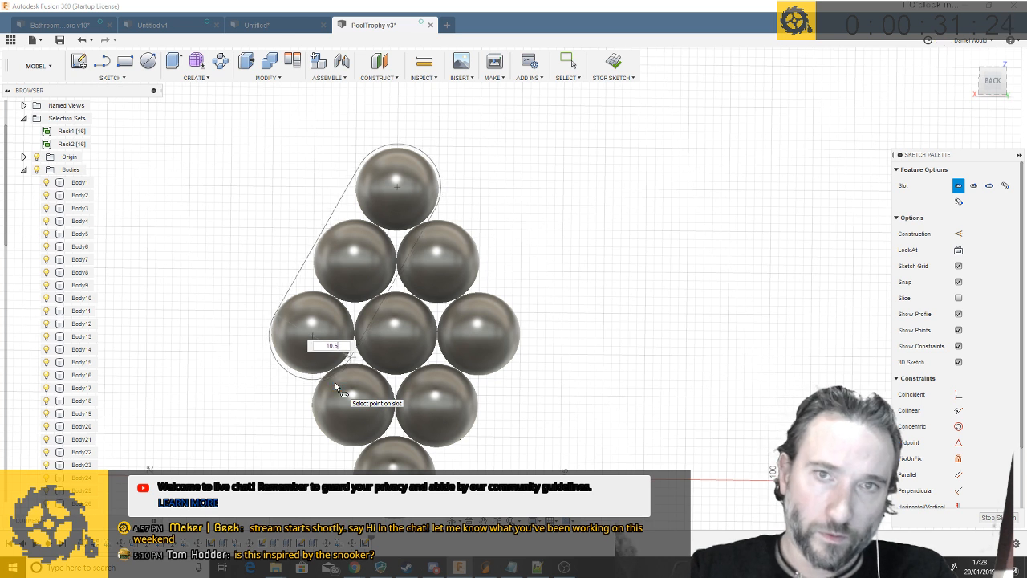
key(Tab)
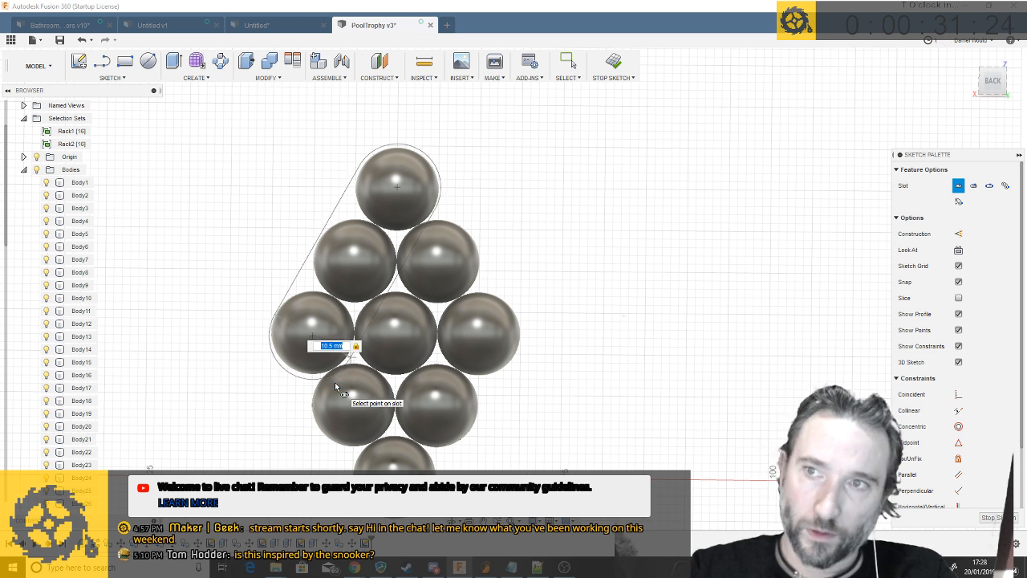
click(993, 82)
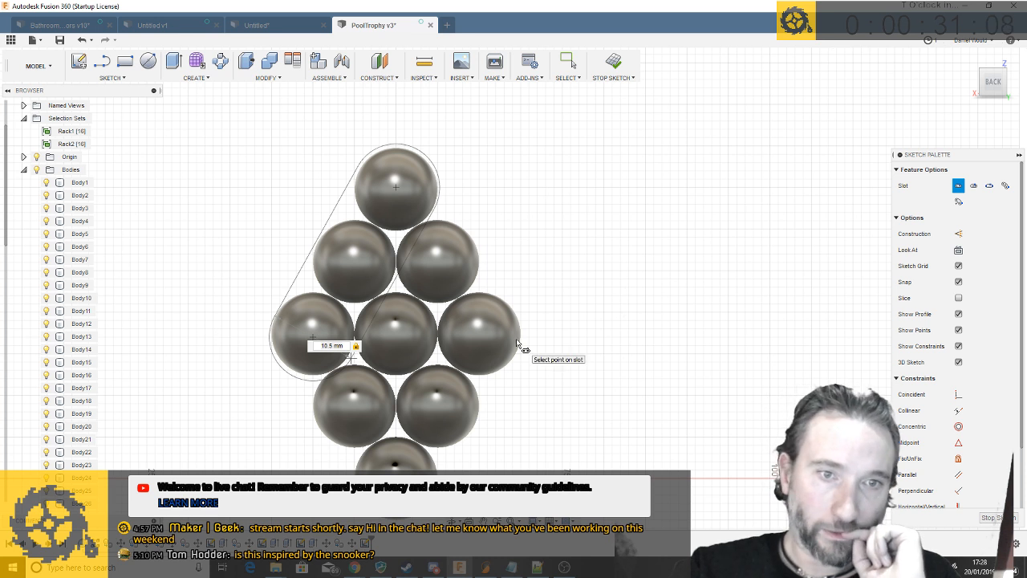
scroll(281, 308, up, 5)
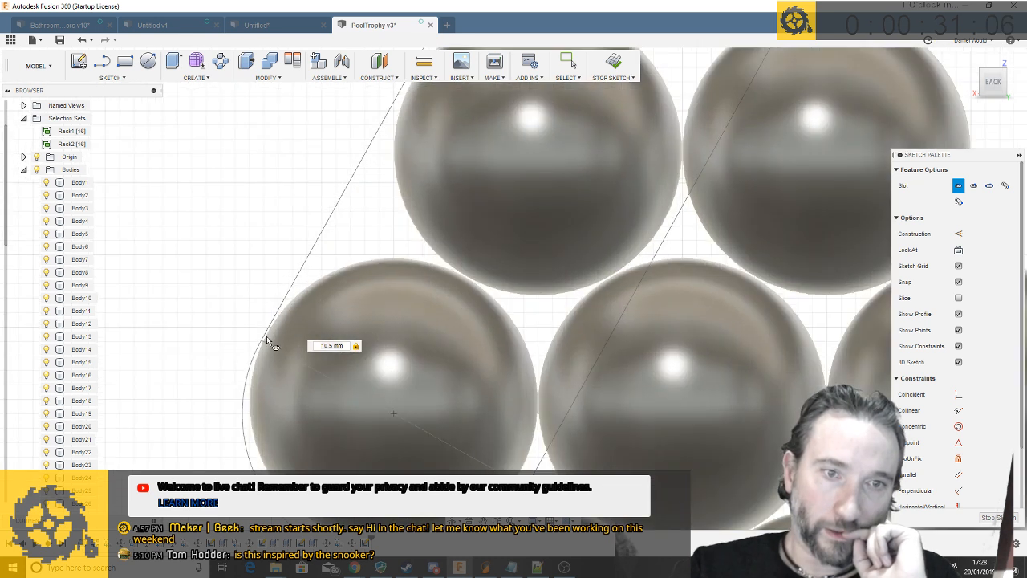
scroll(278, 312, down, 6)
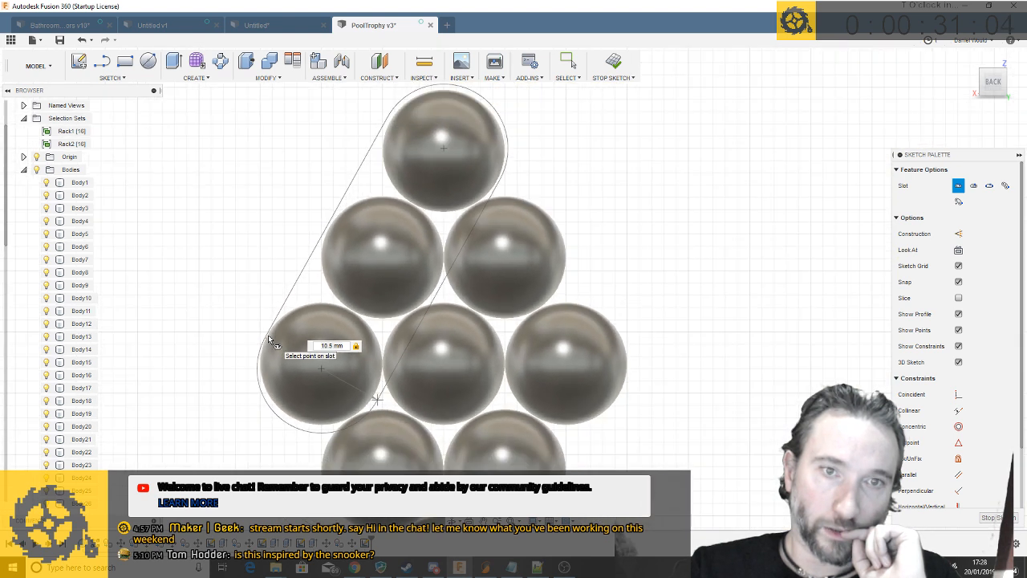
Draw a 10.5 mm wide center-to-center slot from the top ball of the copied diamond to its rightmost ball
click(124, 79)
mouse_move(129, 177)
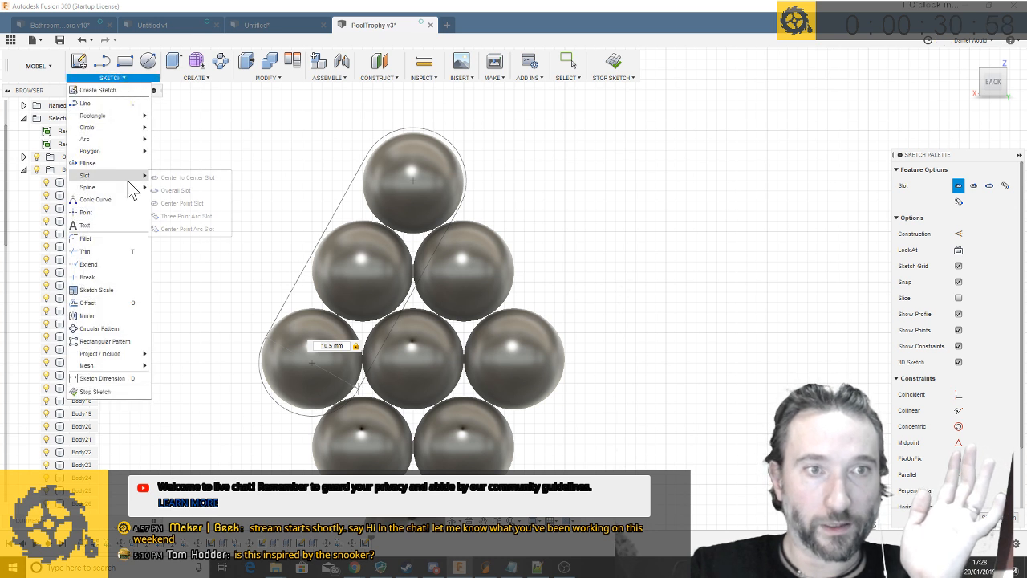
click(211, 178)
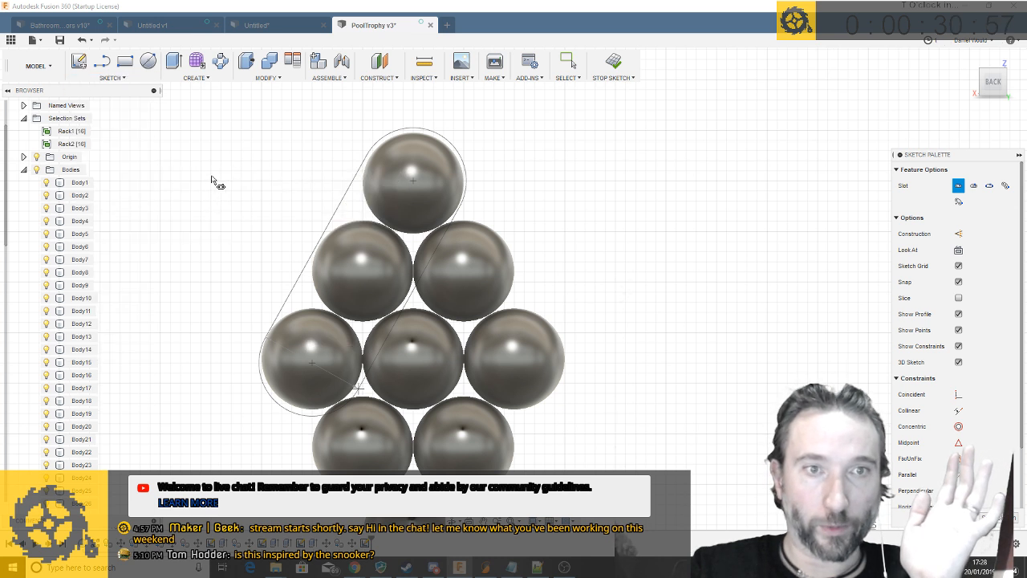
click(412, 182)
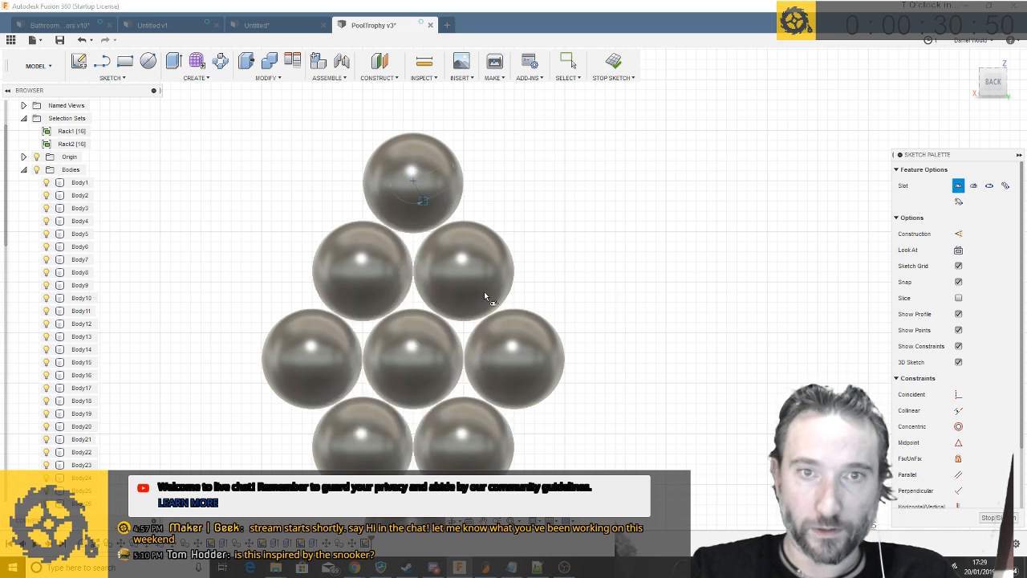
click(517, 358)
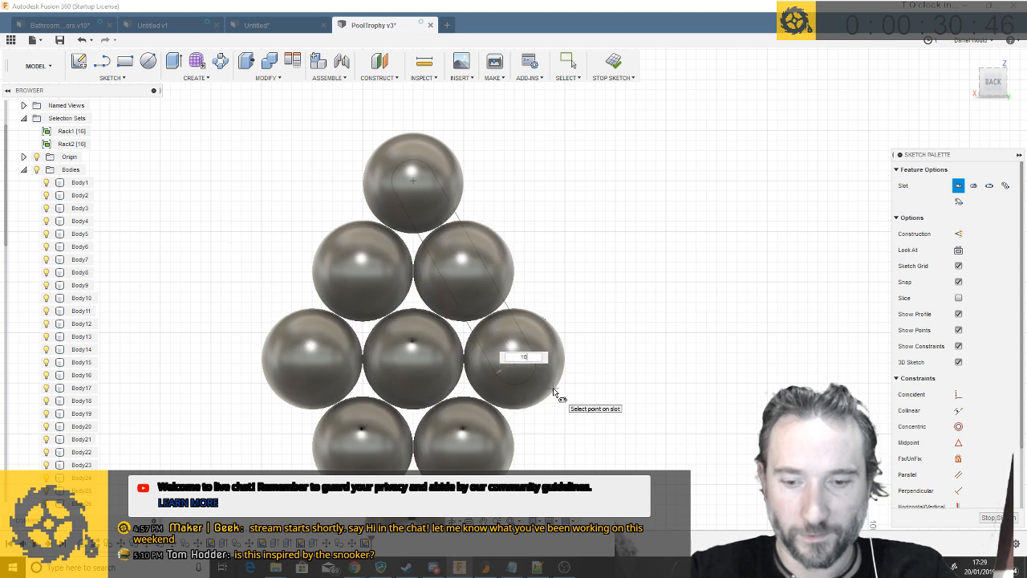
key(Return)
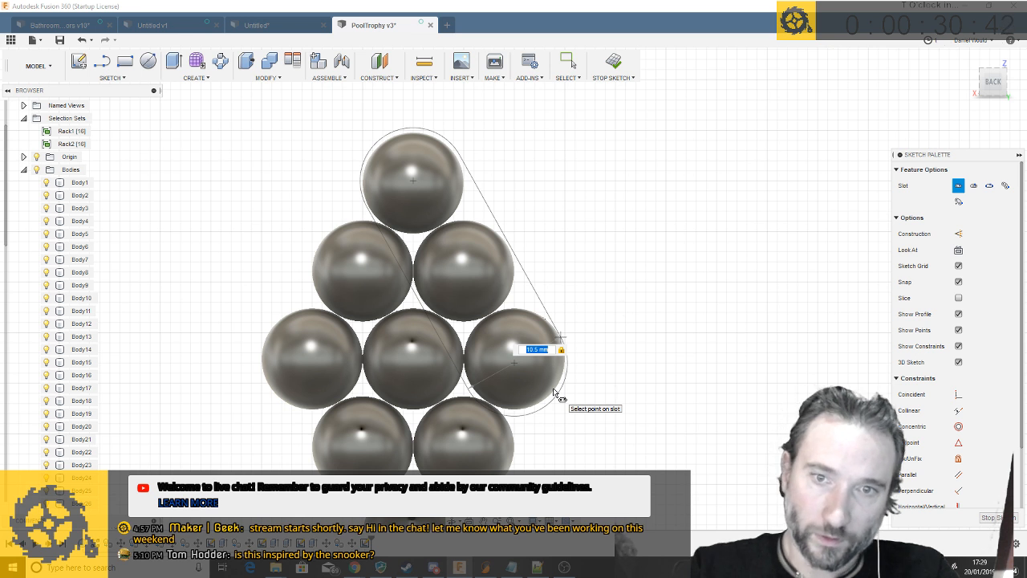
click(556, 396)
key(Escape)
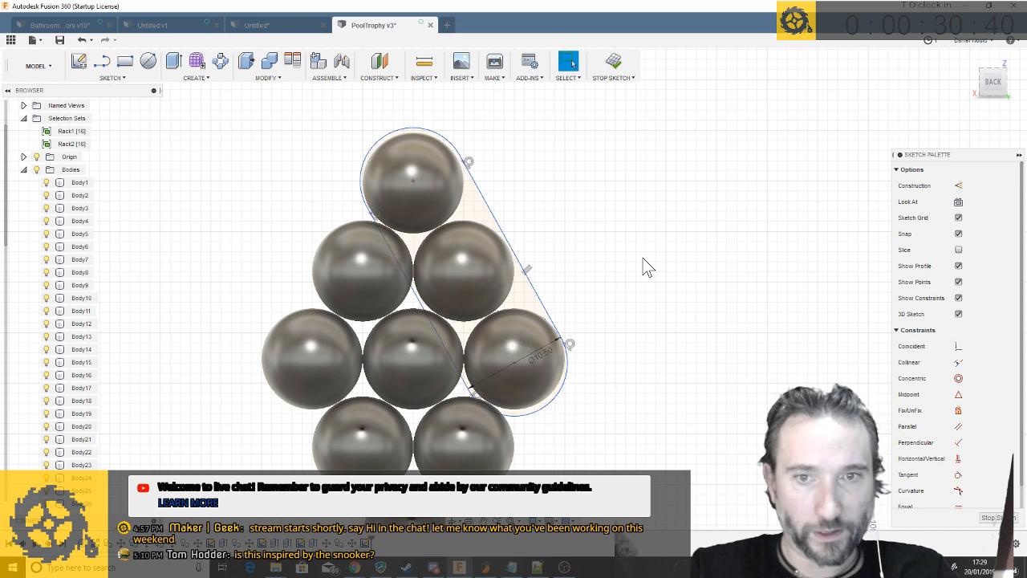
Draw a second 10.5 mm wide center-to-center slot from the diamond's top ball center to its leftmost ball
click(129, 79)
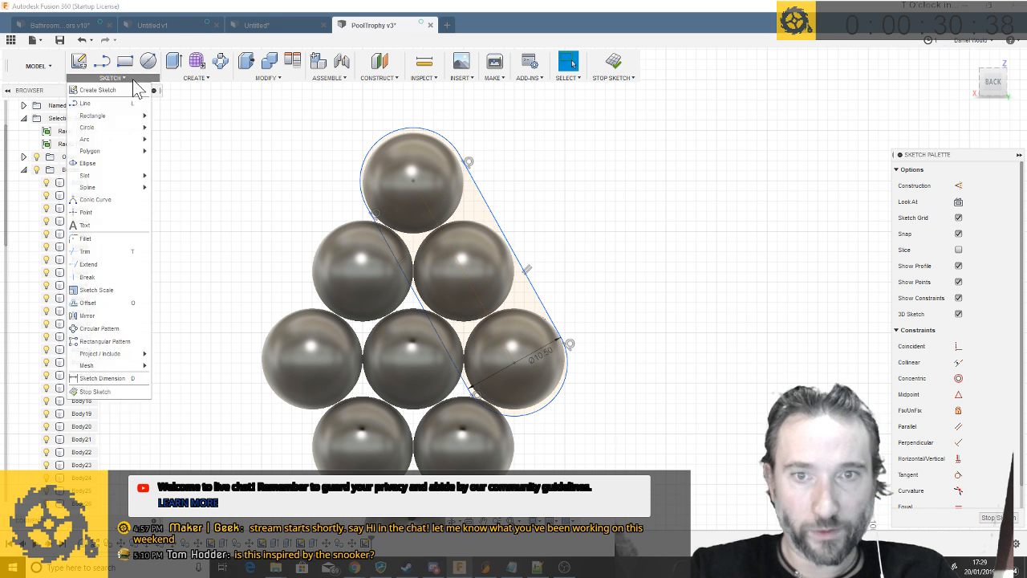
mouse_move(128, 176)
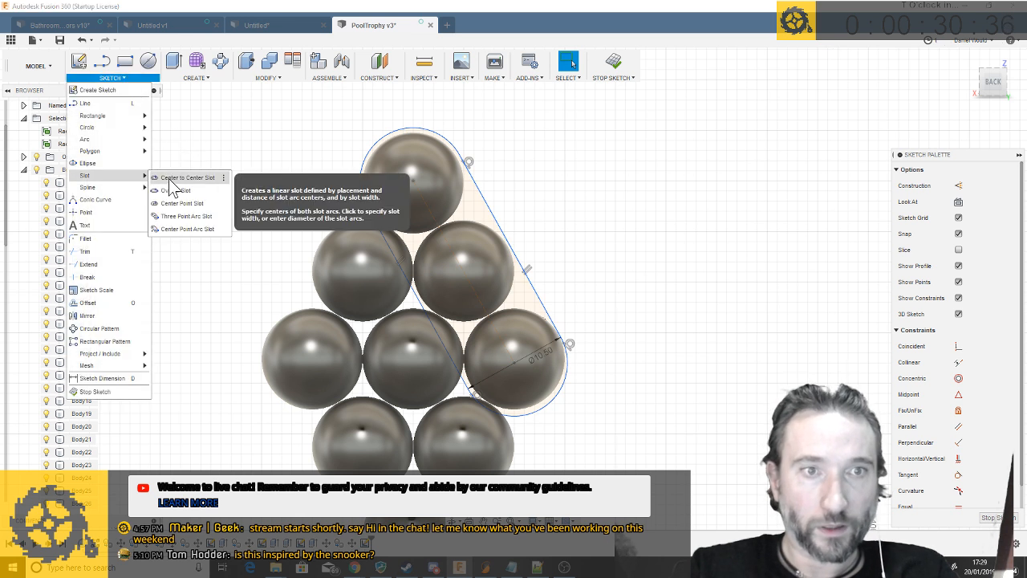
click(170, 176)
click(411, 180)
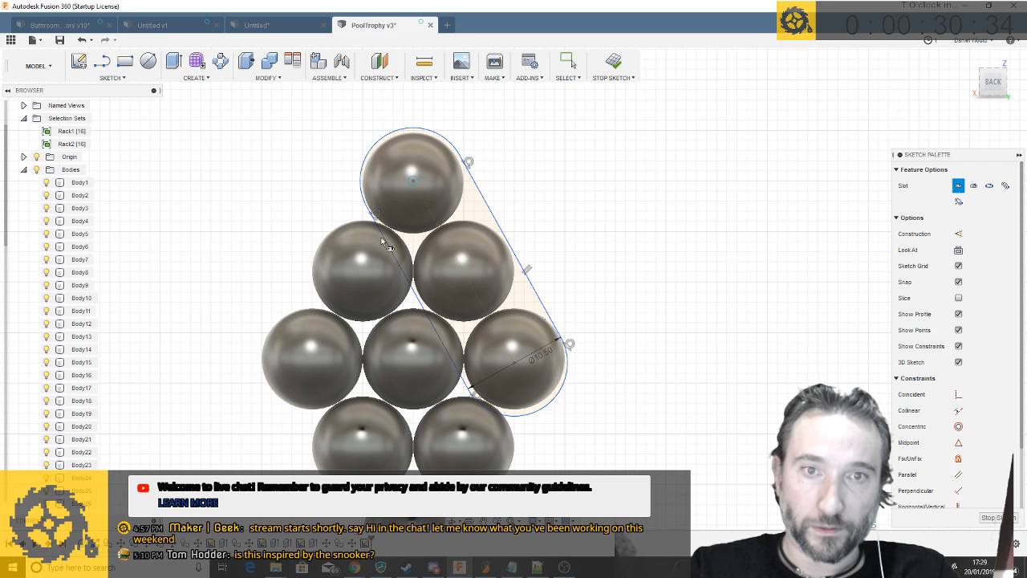
click(310, 362)
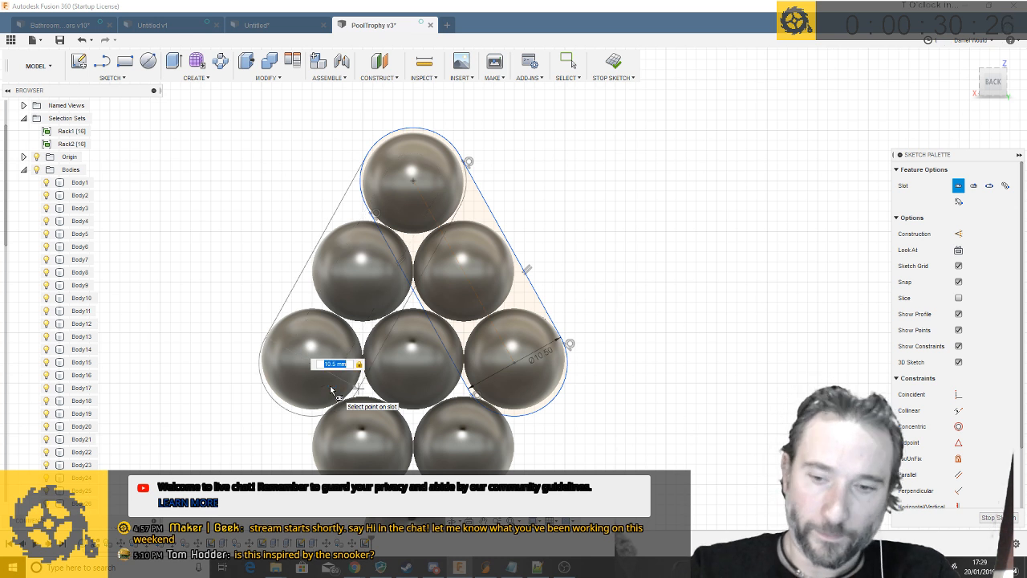
key(Return)
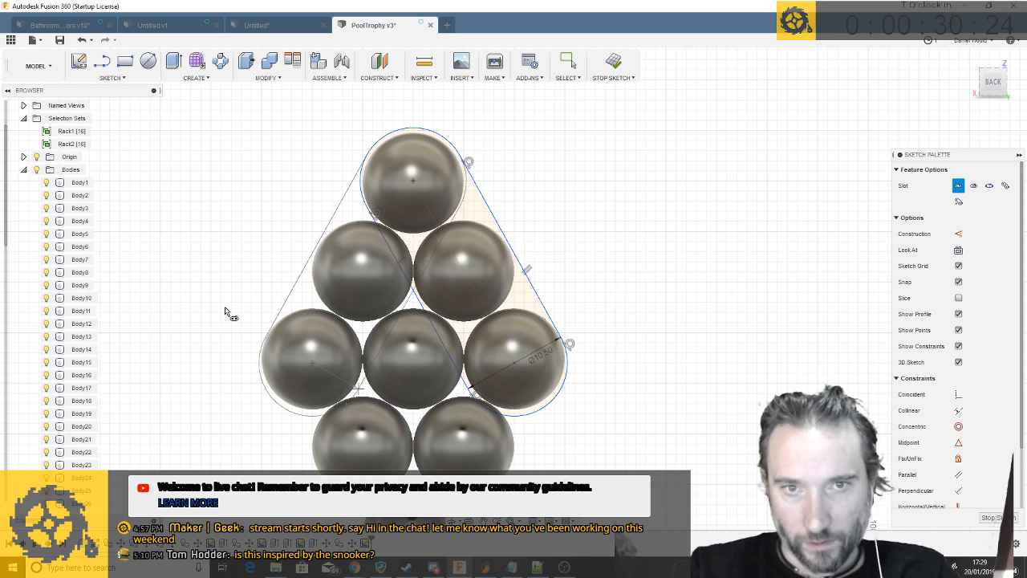
key(Escape)
scroll(225, 307, down, 3)
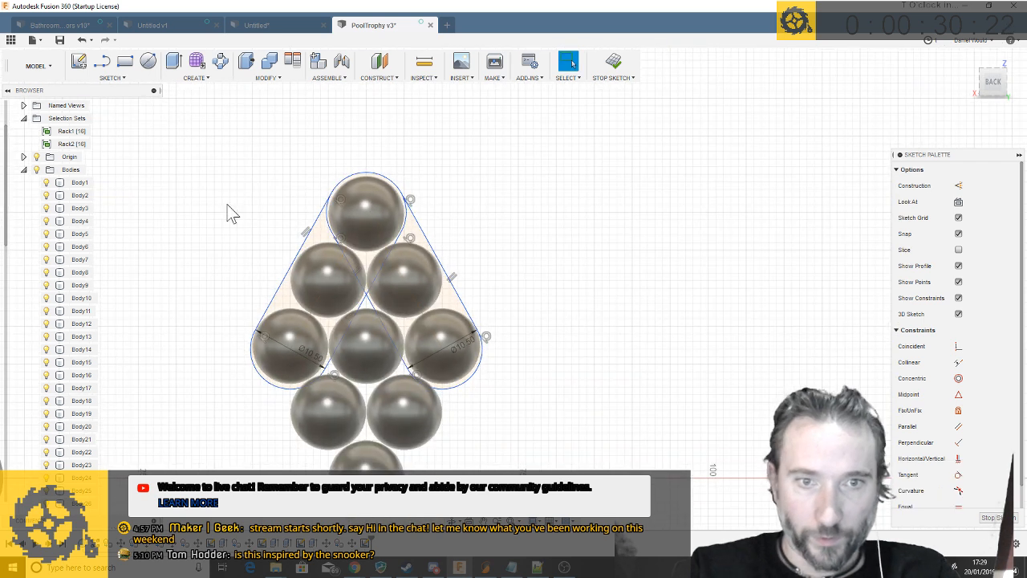
Draw a 10.5 mm wide center-to-center slot from the diamond's leftmost ball center to its bottom ball
click(121, 80)
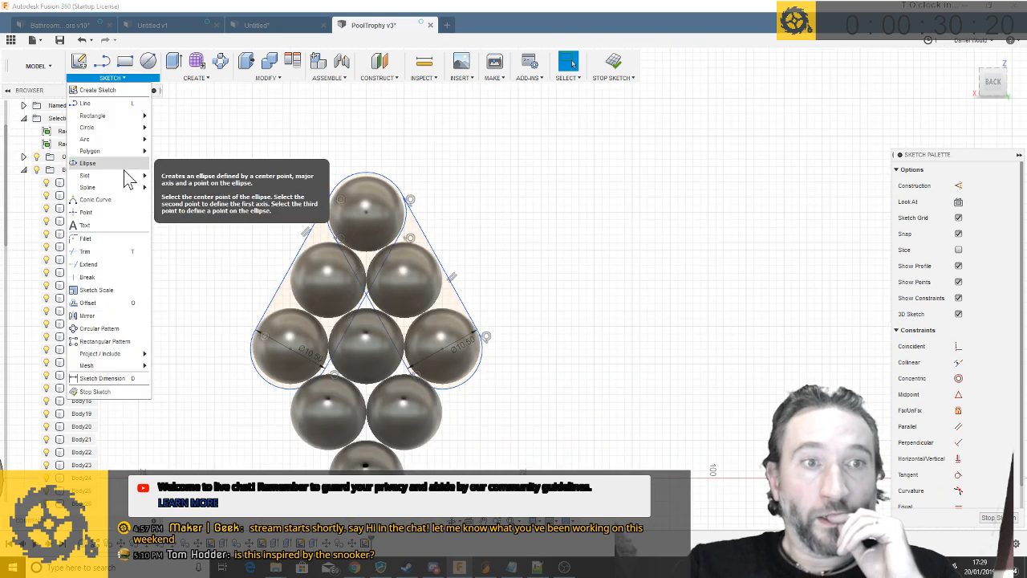
mouse_move(128, 175)
click(184, 177)
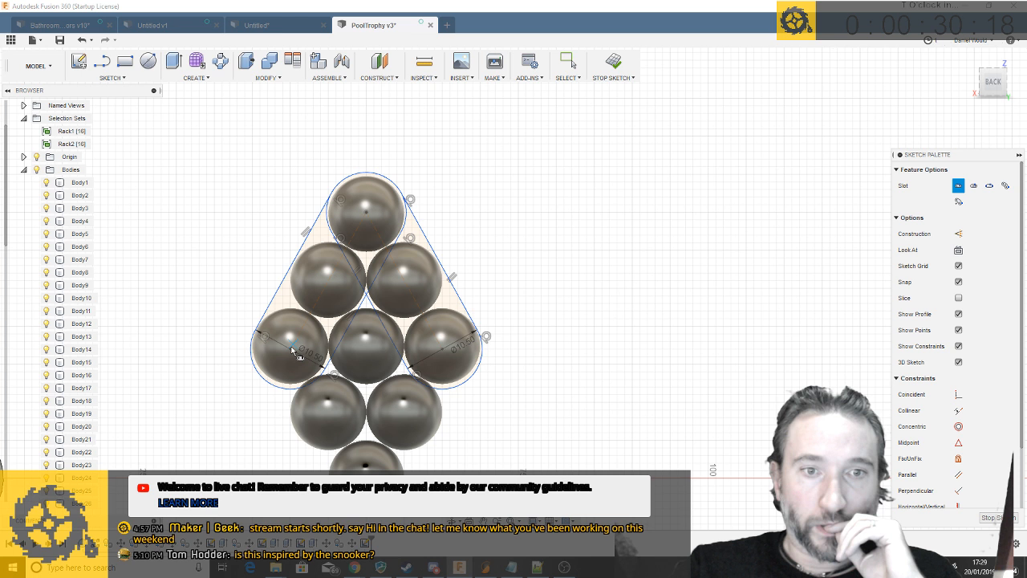
click(292, 351)
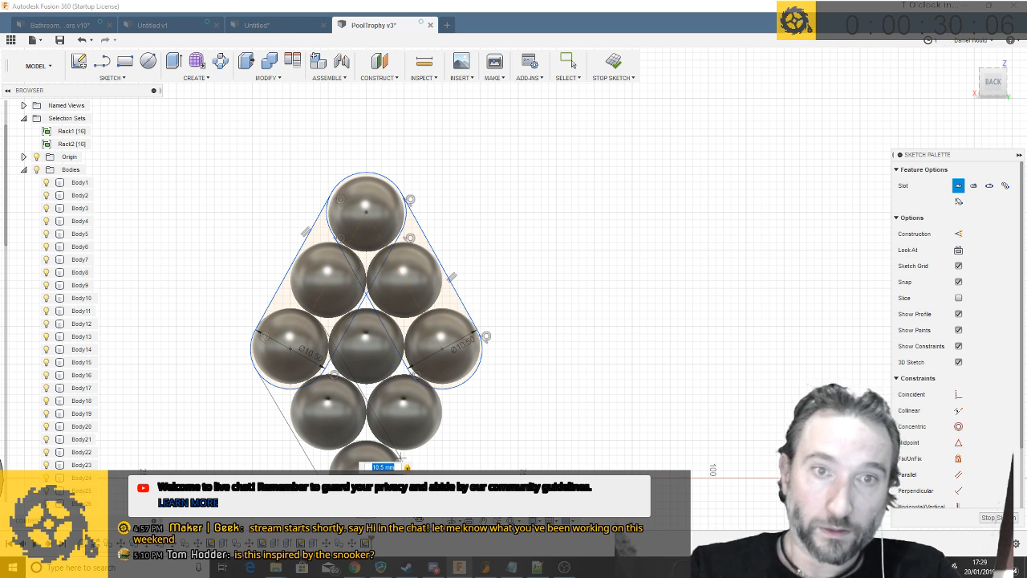
key(Return)
key(Escape)
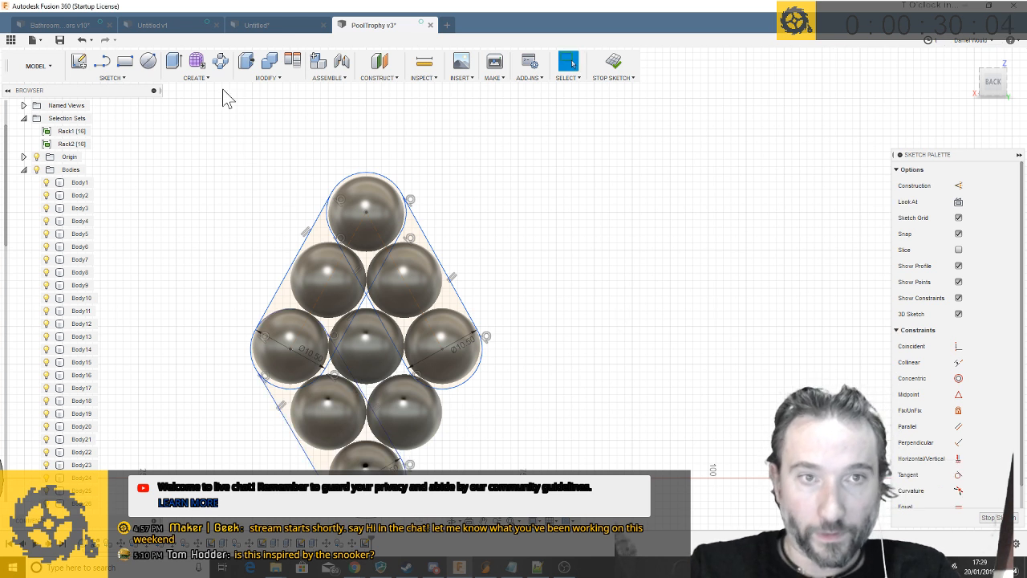
Draw a 10.5 mm wide center-to-center slot from the diamond's bottom ball center to its rightmost ball
click(114, 77)
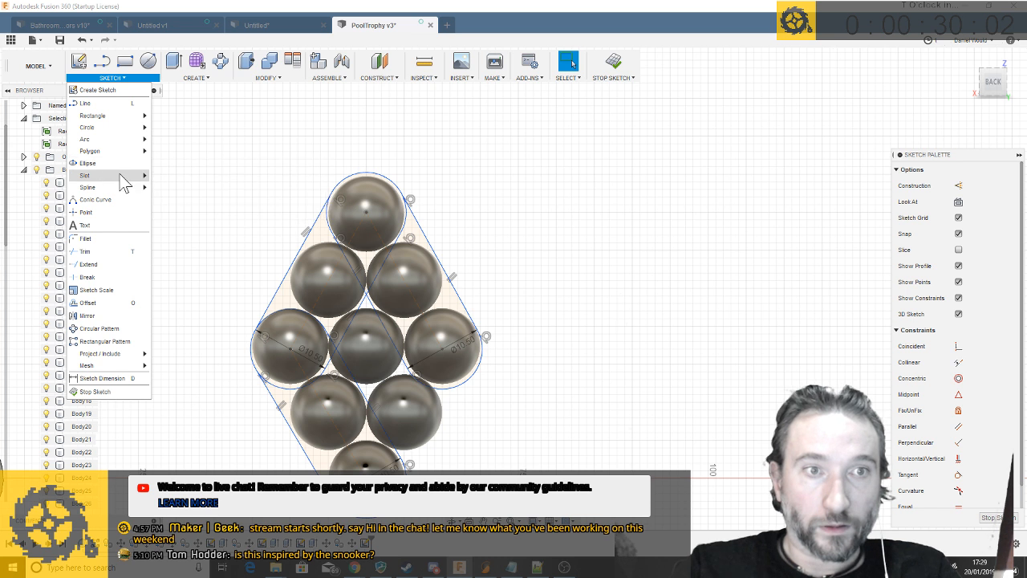
click(172, 178)
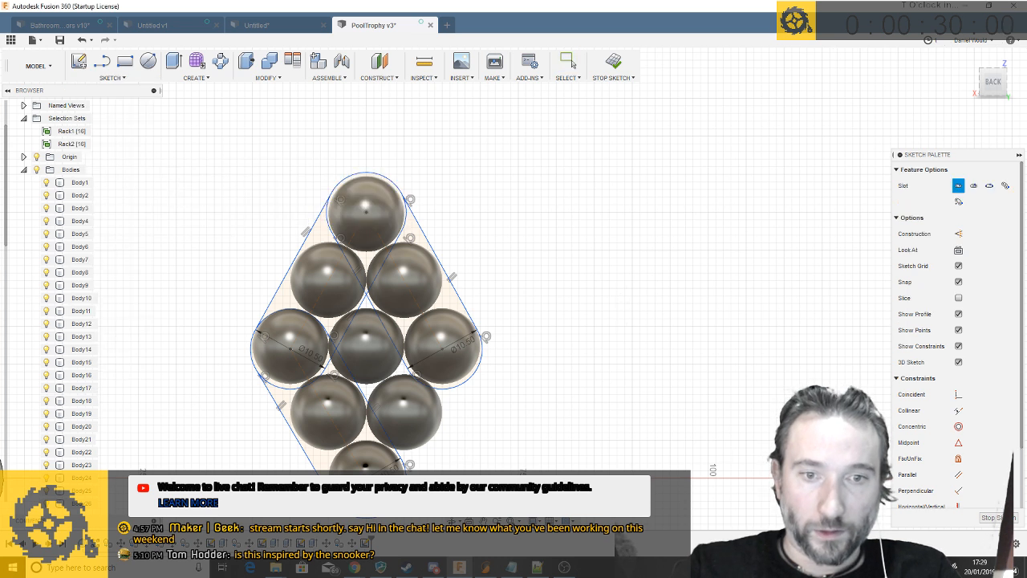
click(366, 480)
click(443, 349)
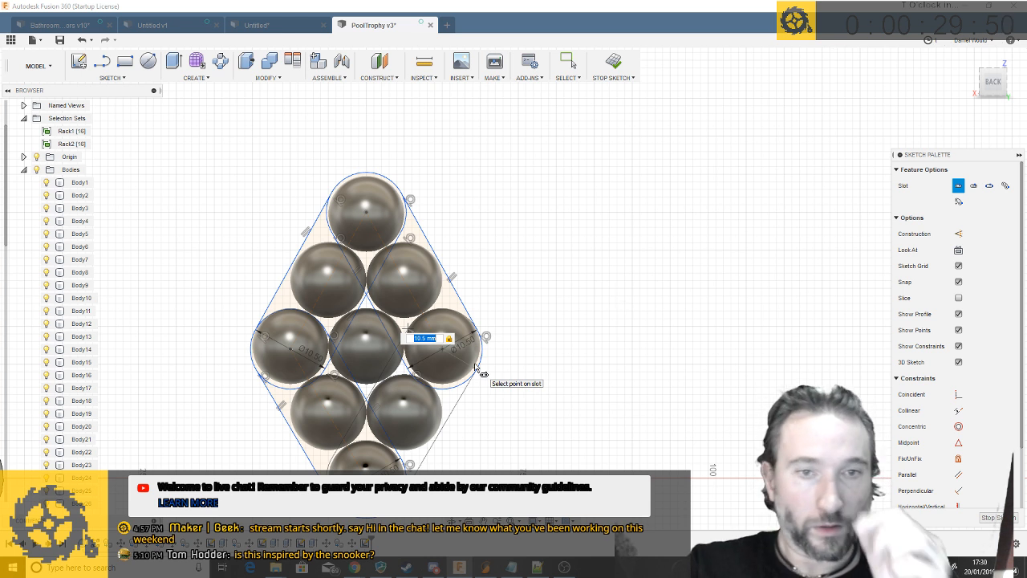
key(Escape)
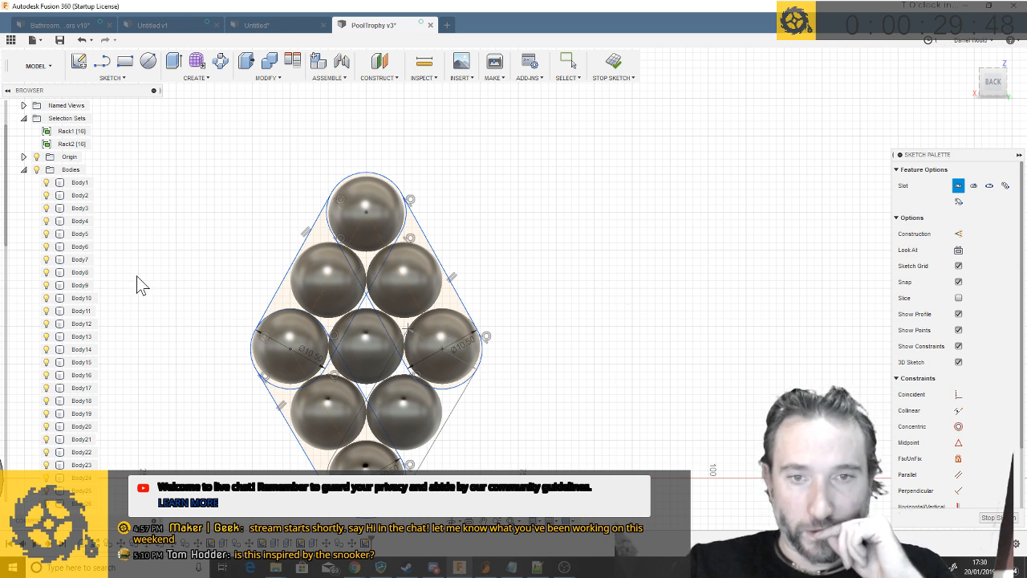
key(Escape)
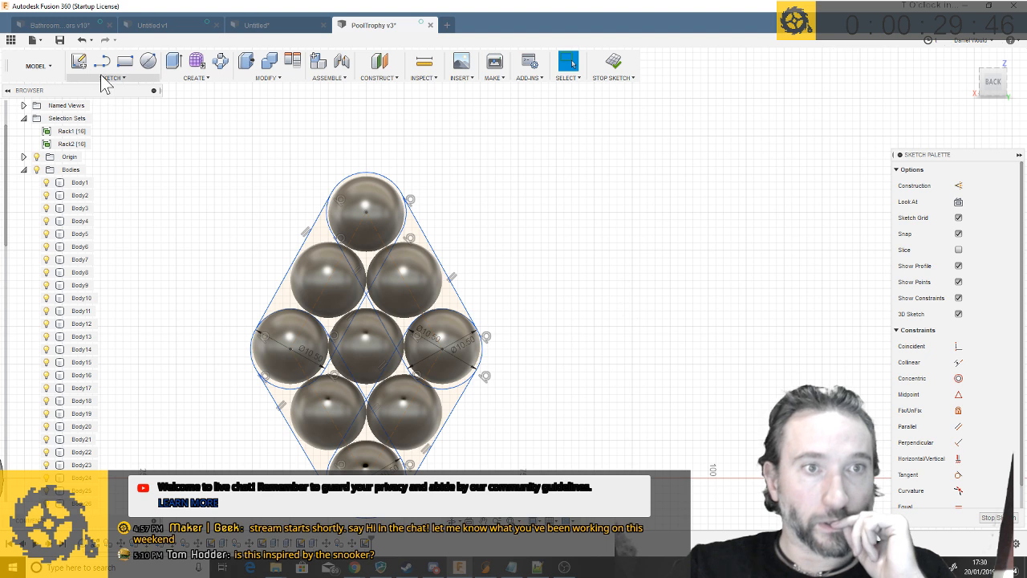
Break the overlapping slot end arcs at their outer tangent points around the diamond's leftmost, rightmost and top balls
click(102, 78)
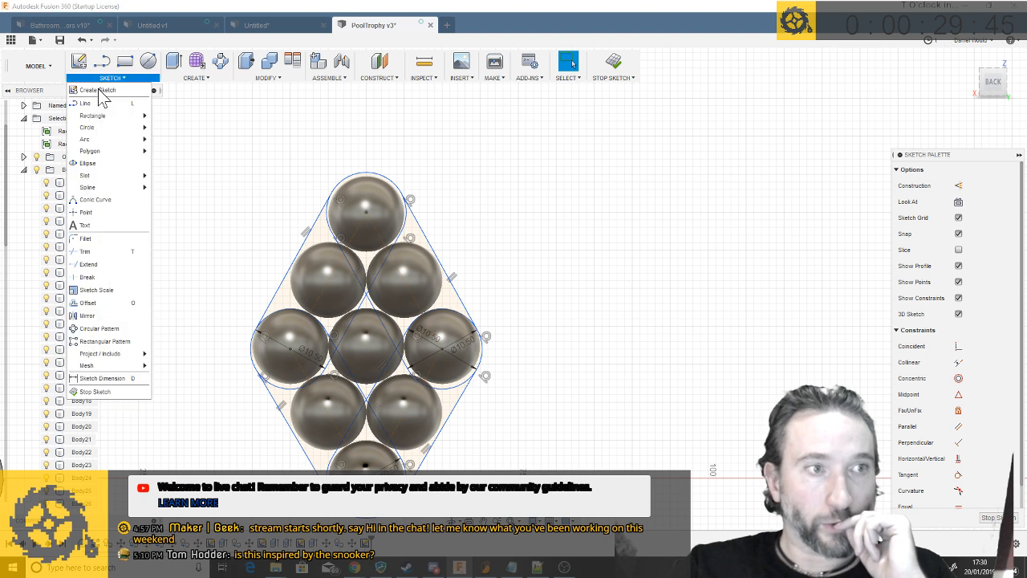
click(109, 277)
scroll(215, 313, up, 5)
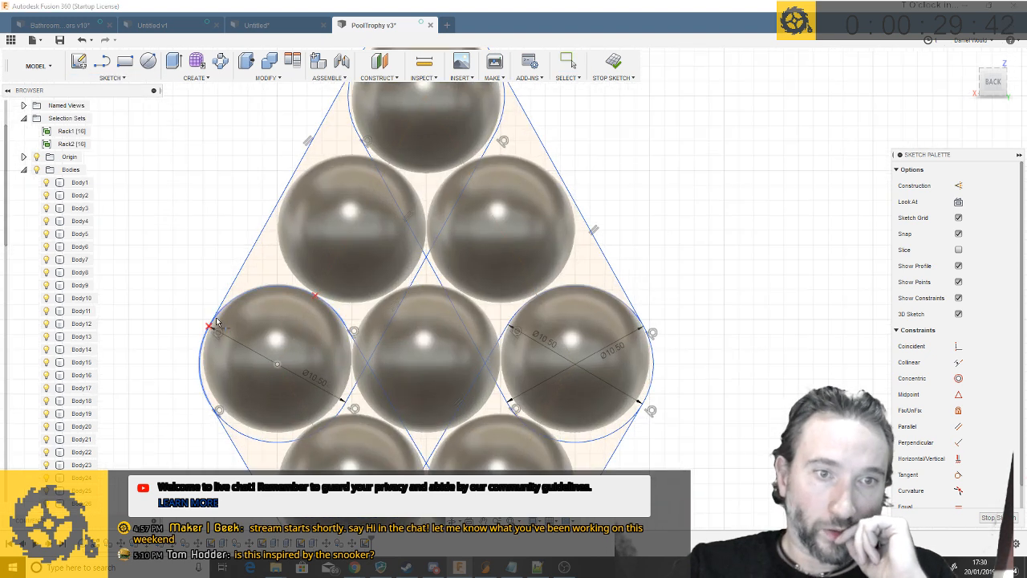
click(216, 322)
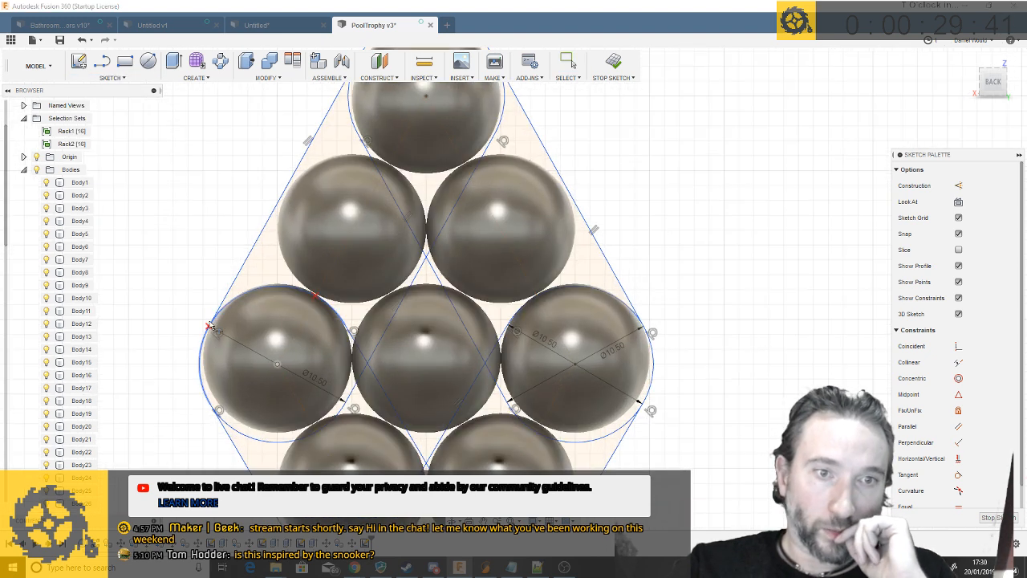
click(214, 411)
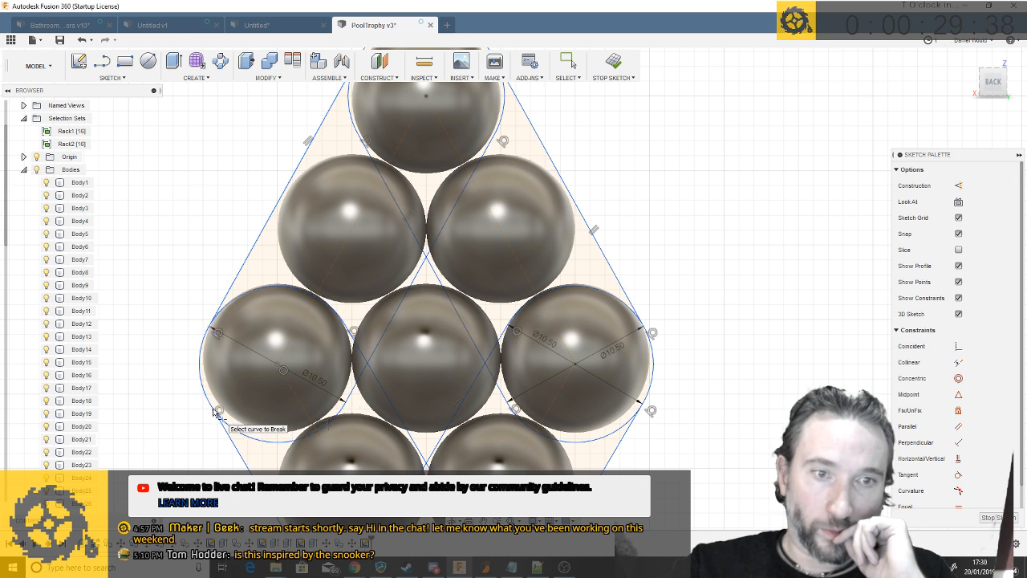
click(639, 416)
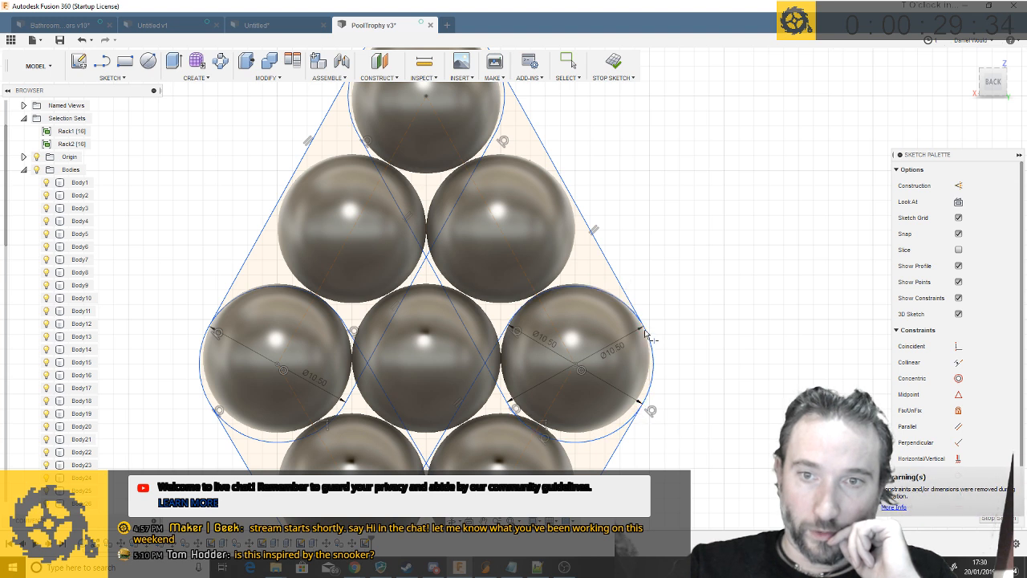
scroll(618, 268, down, 3)
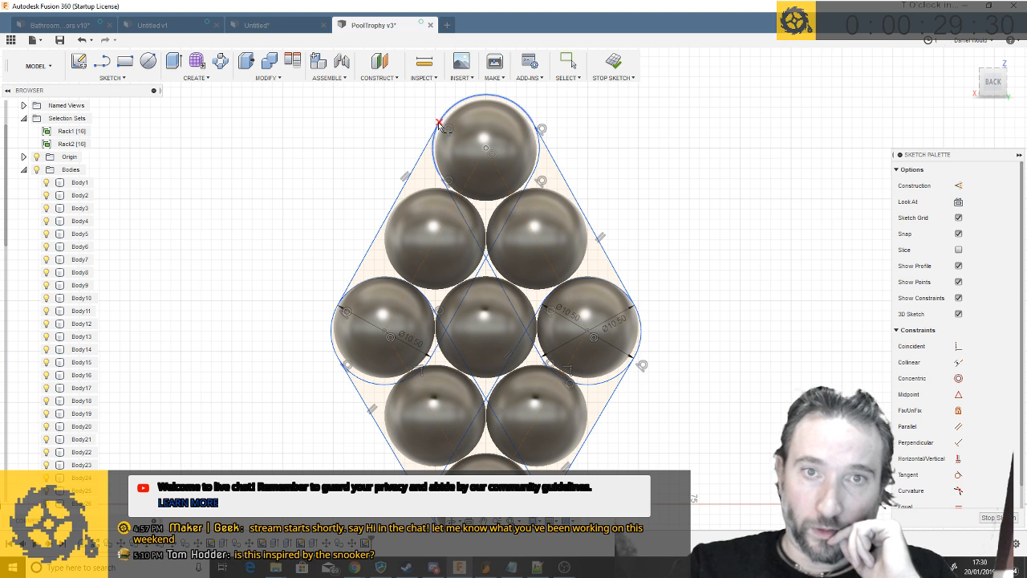
scroll(541, 446, down, 3)
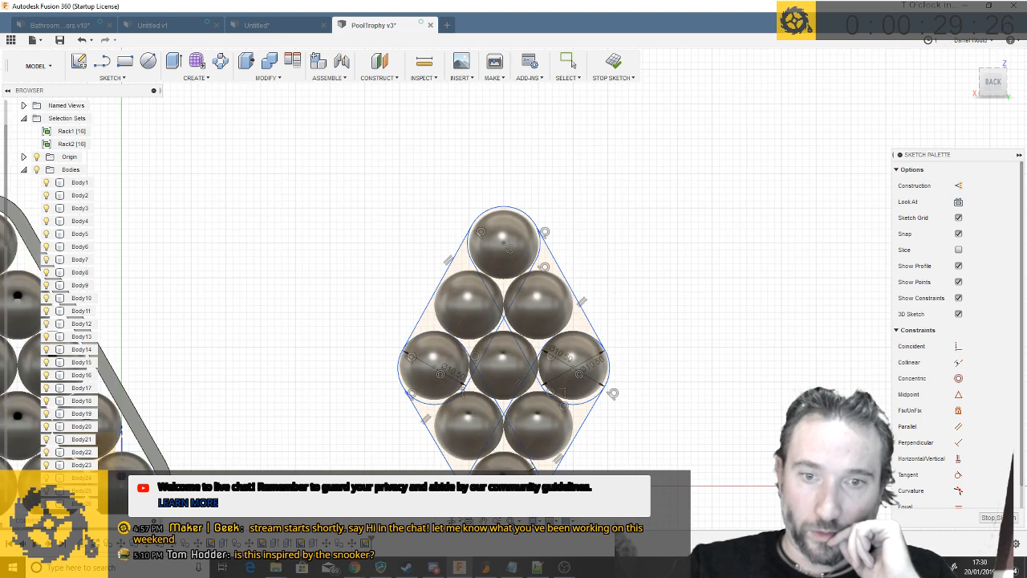
Offset the complete outer slot outline of the diamond outward as one chain to form the frame's outer edge
click(112, 78)
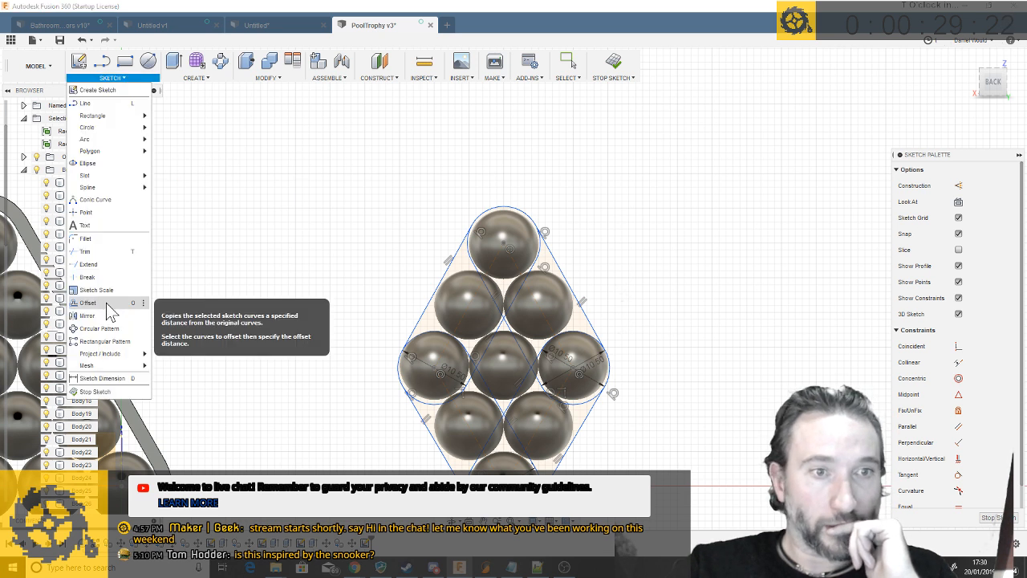
click(88, 302)
click(431, 303)
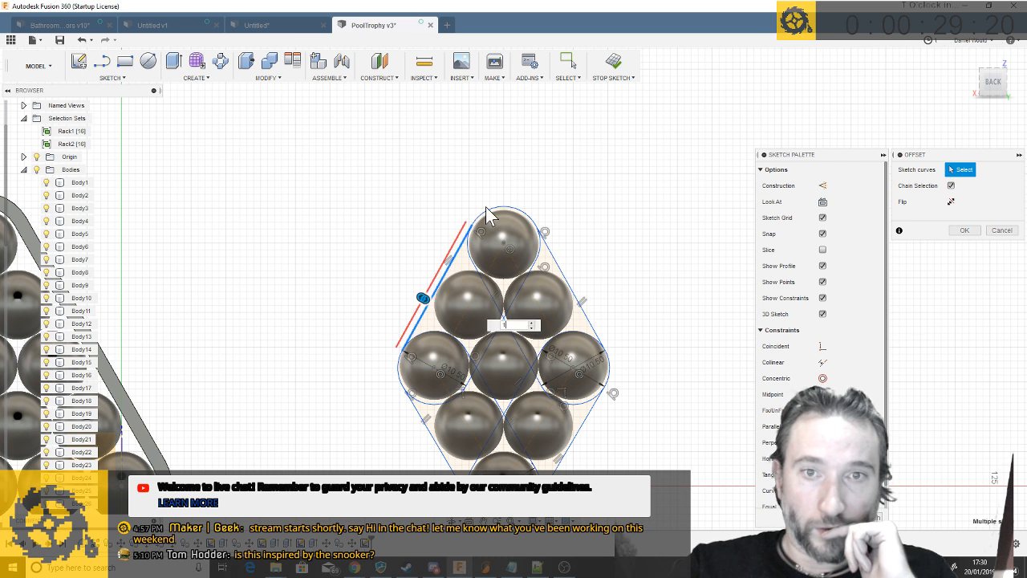
click(550, 247)
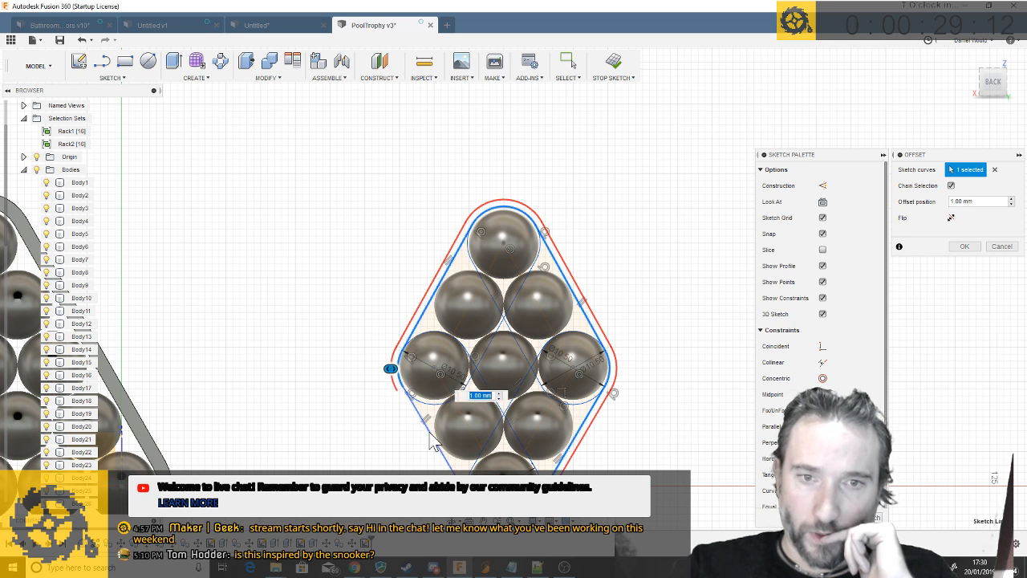
scroll(444, 399, down, 3)
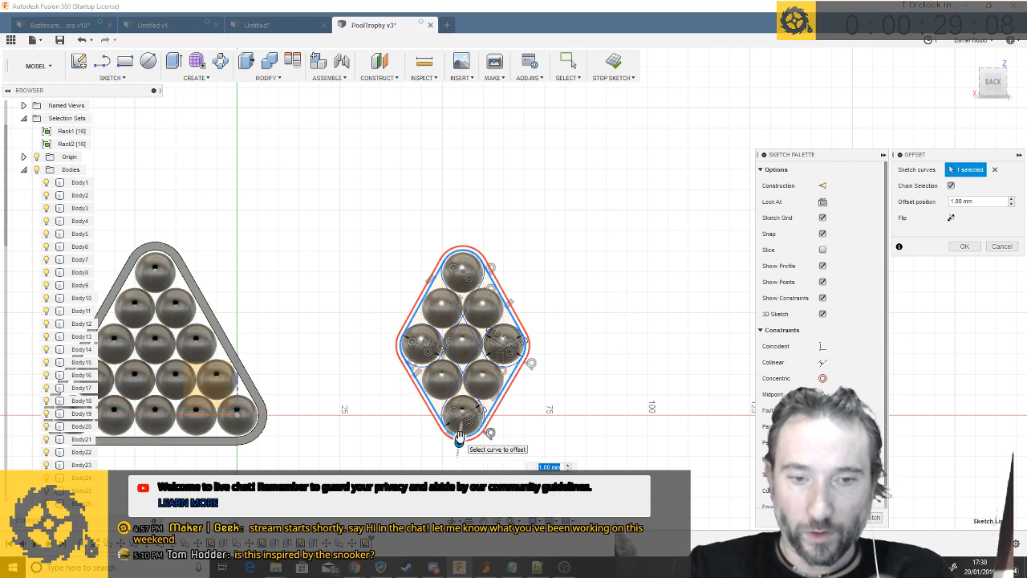
key(Return)
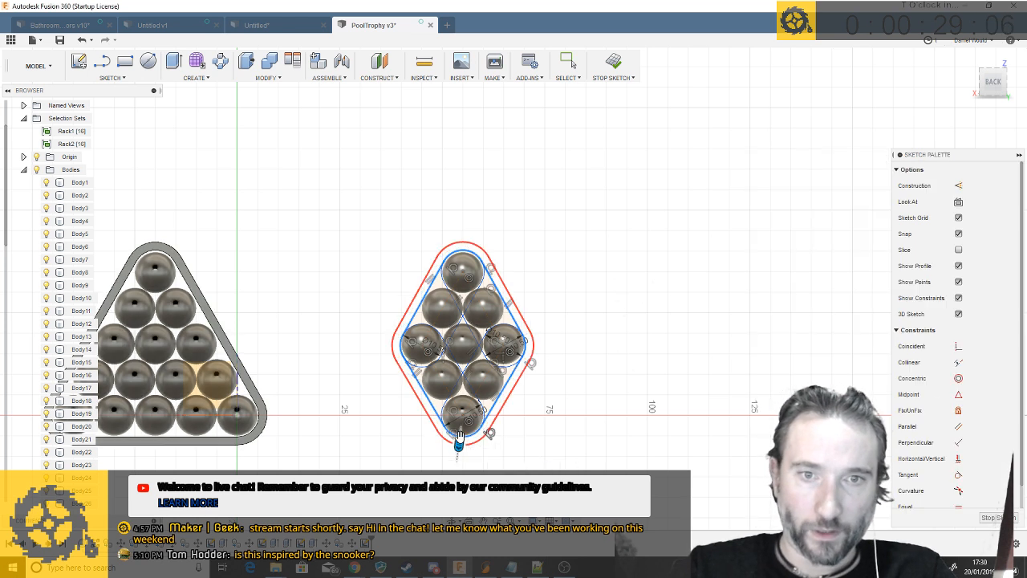
Extrude the ring between the two diamond outlines to two sides as a new body, 4 mm on side 1 and 5 mm on side 2
key(q)
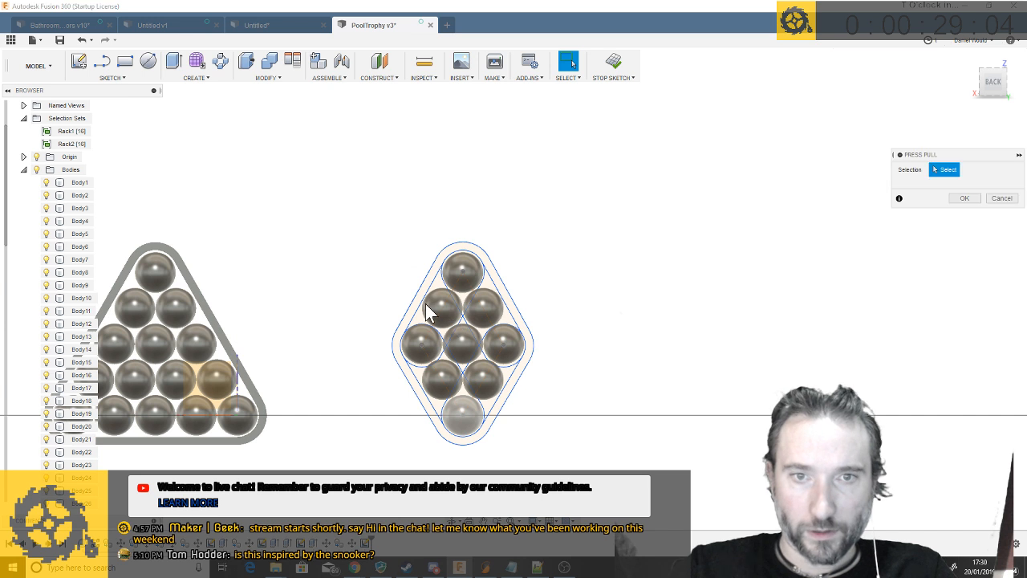
click(420, 292)
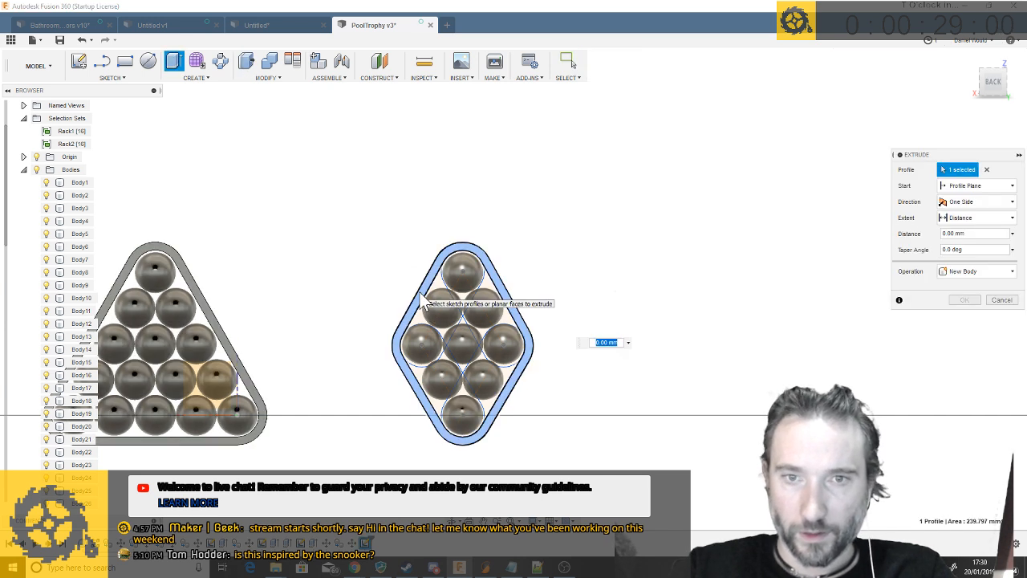
text(4)
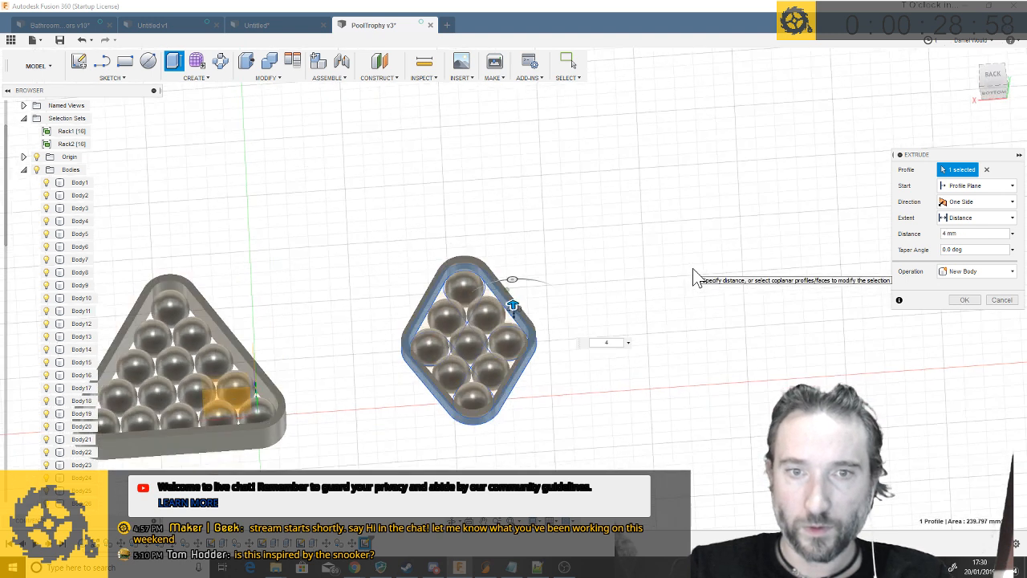
click(967, 202)
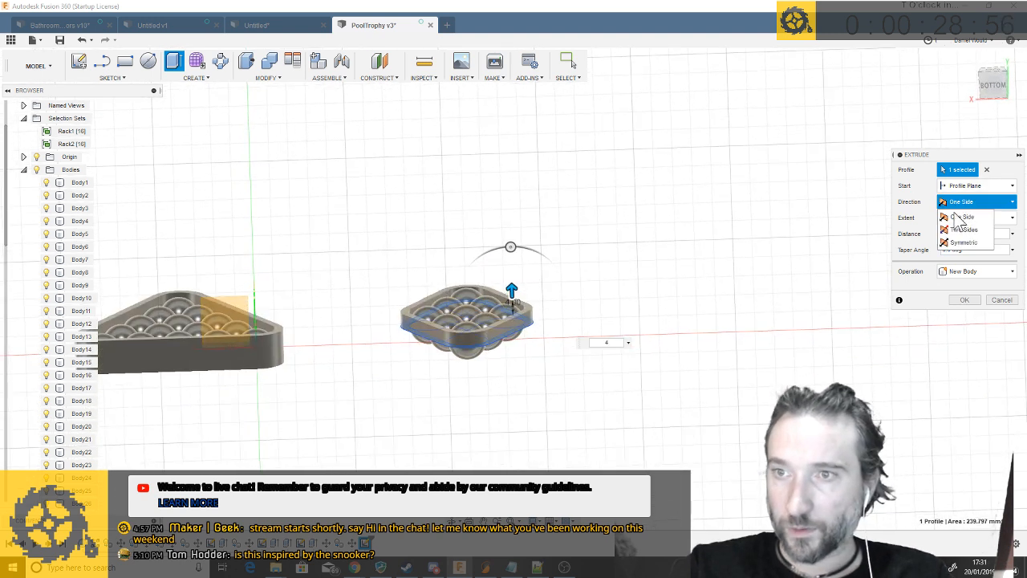
click(962, 232)
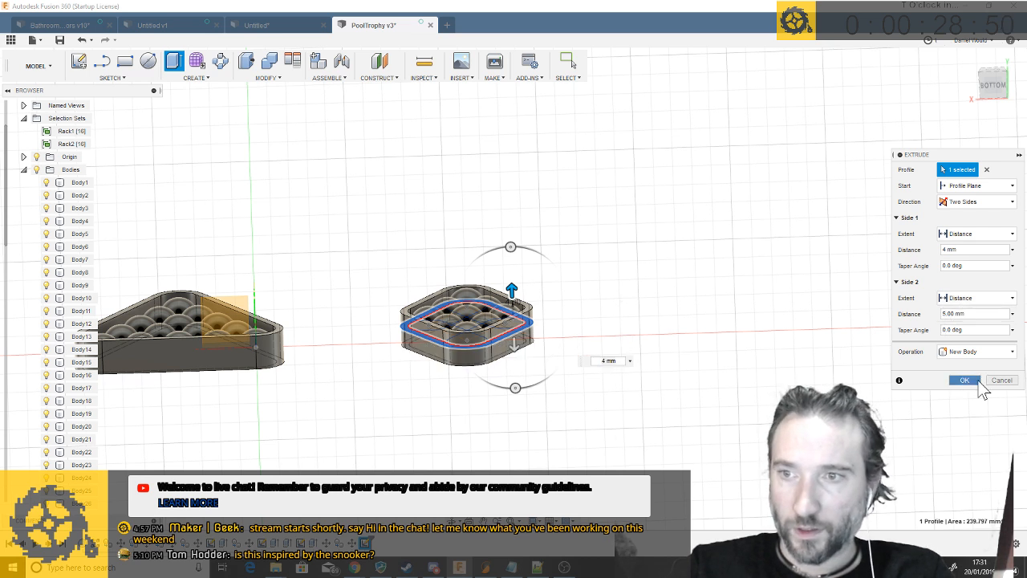
click(964, 381)
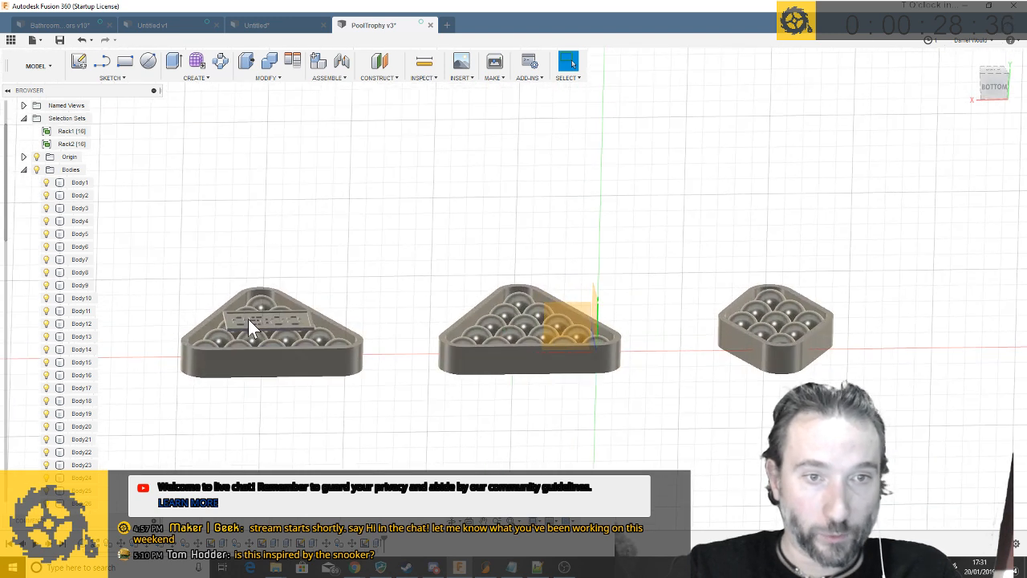
Create a selection set from the diamond's nine balls and its frame, Body34 through Body43
scroll(87, 415, down, 4)
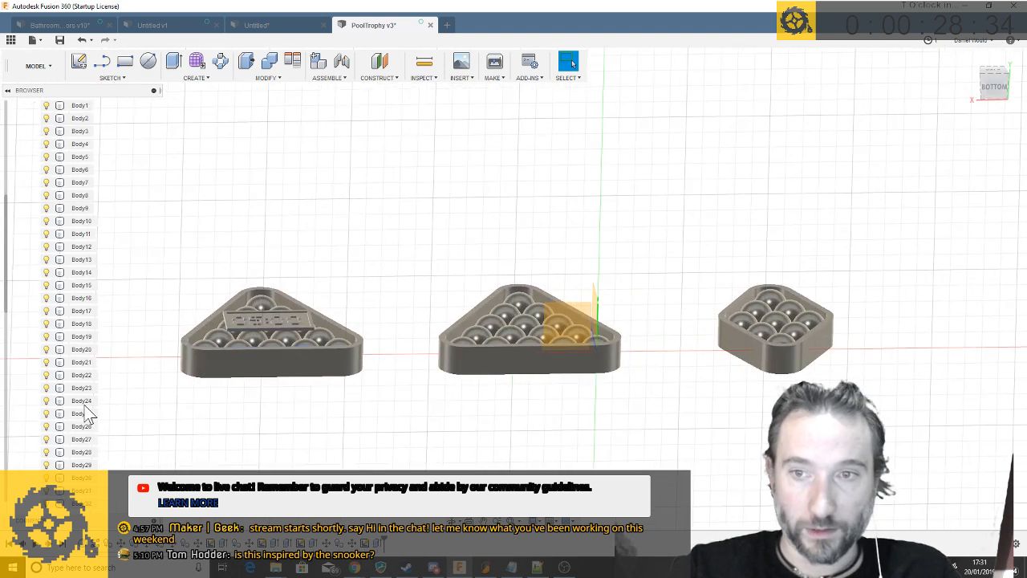
scroll(86, 436, down, 2)
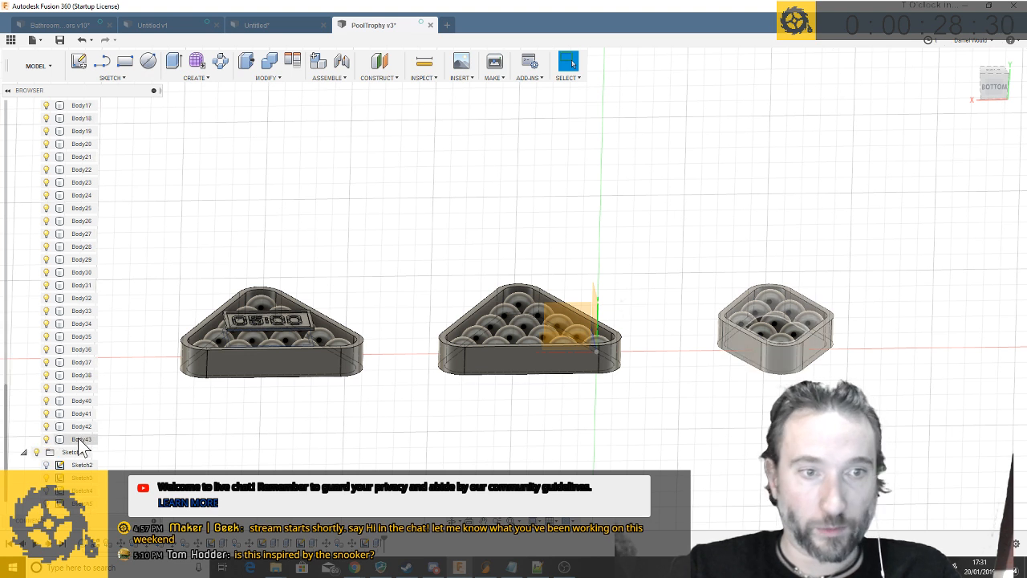
click(81, 440)
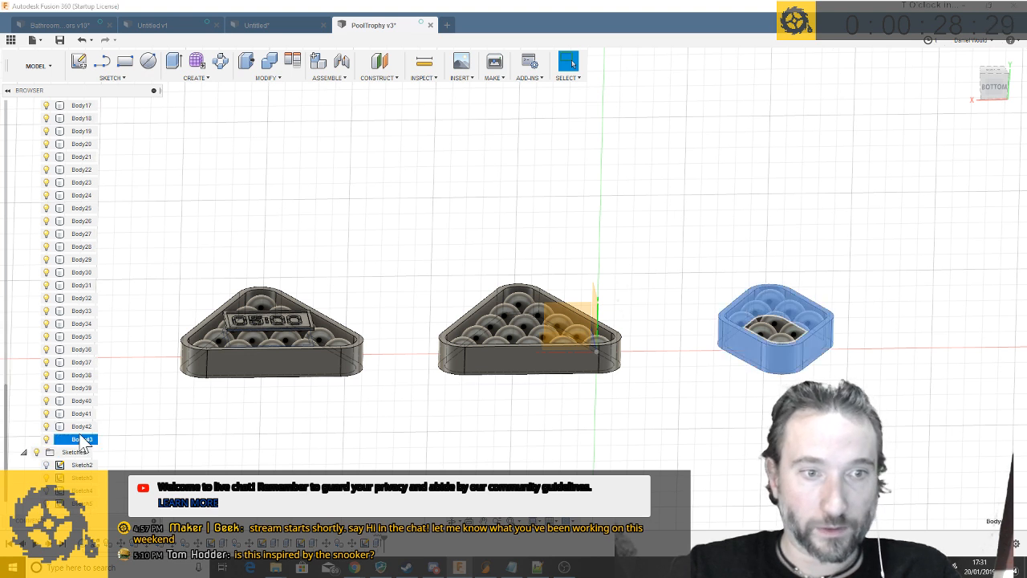
shift+click(81, 336)
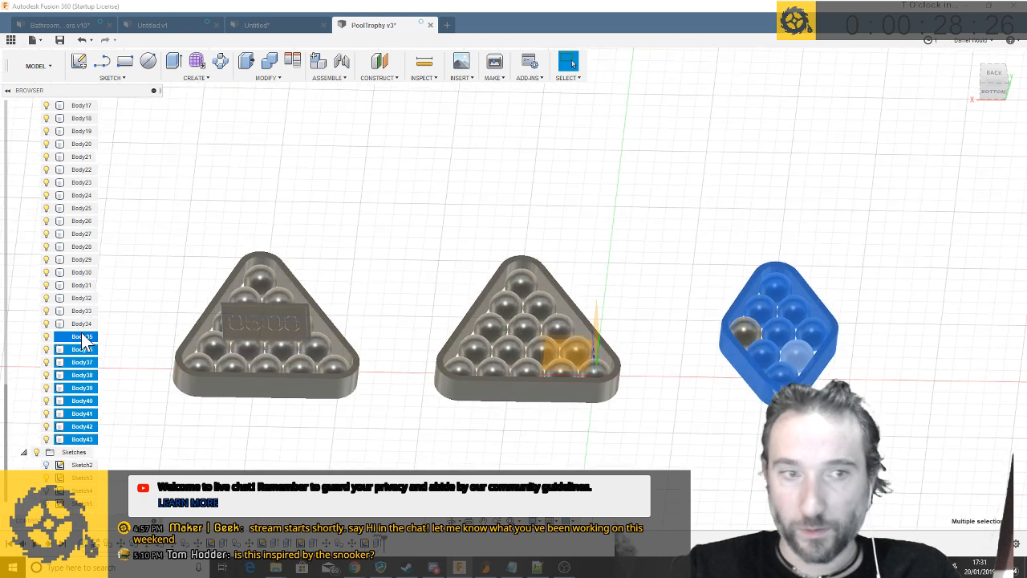
shift+click(82, 324)
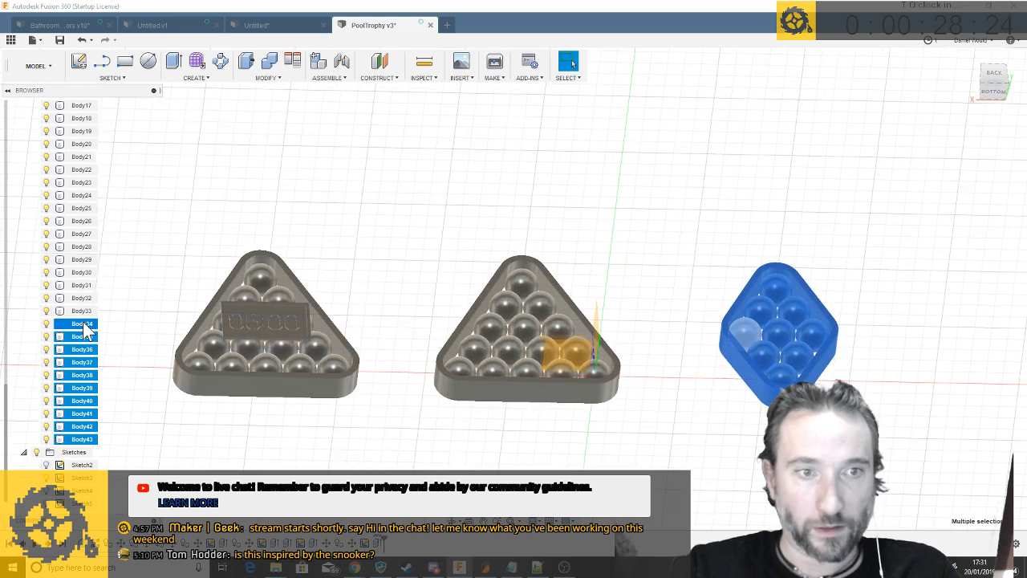
right_click(86, 329)
click(155, 369)
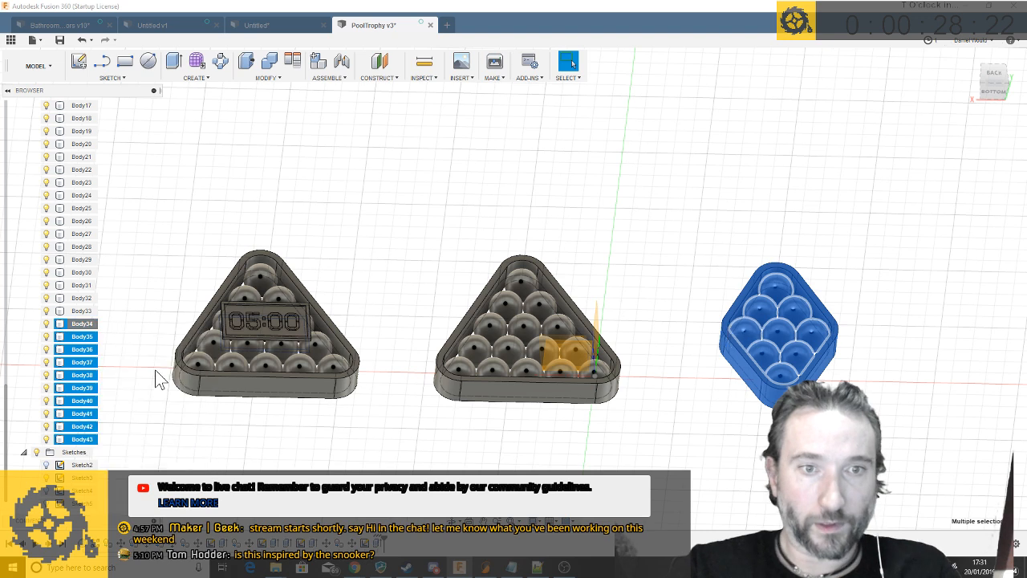
scroll(124, 256, down, 6)
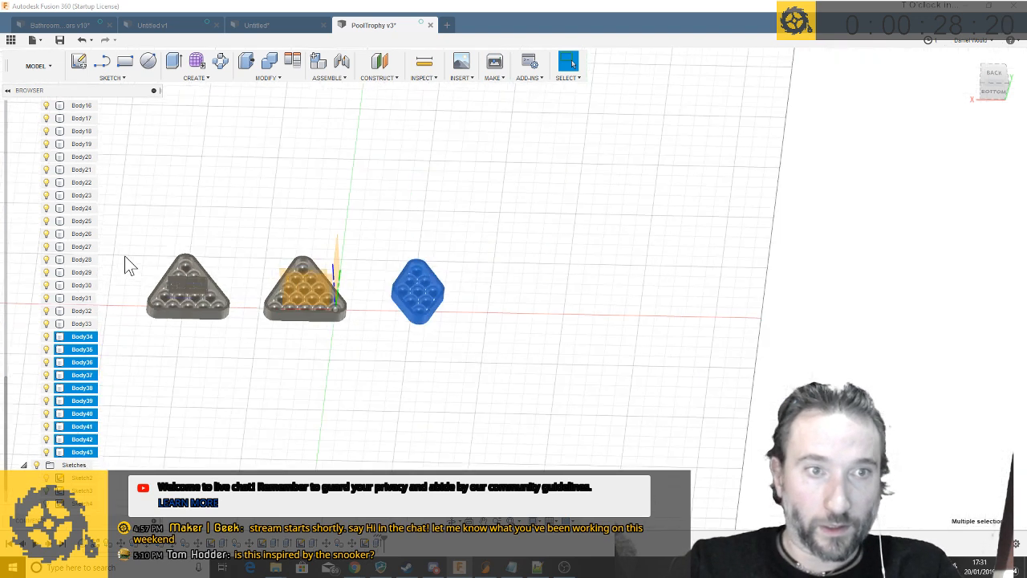
scroll(125, 256, up, 5)
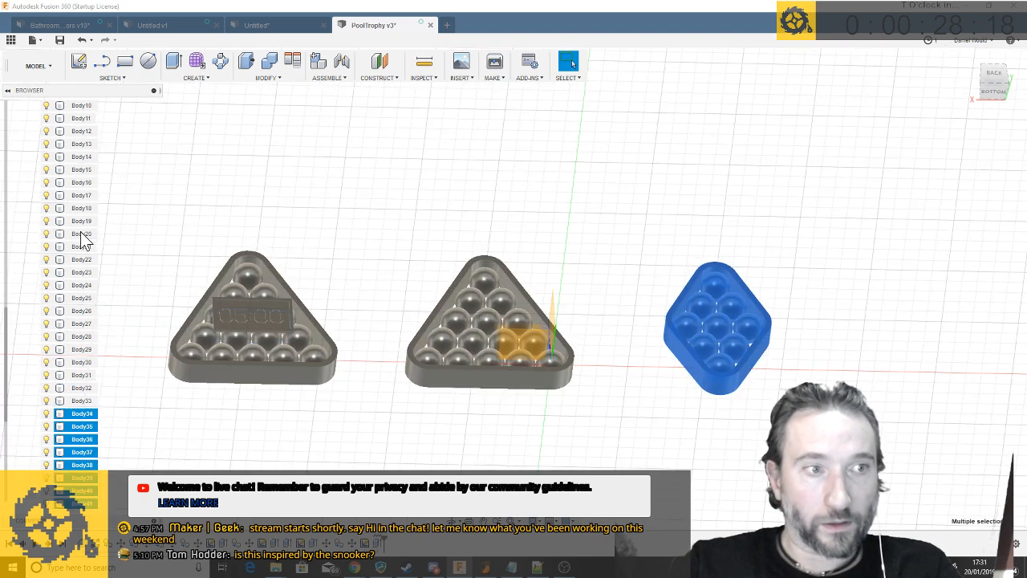
Rename the new selection set of the diamond's bodies to 9ball_rack
scroll(80, 238, up, 5)
click(71, 184)
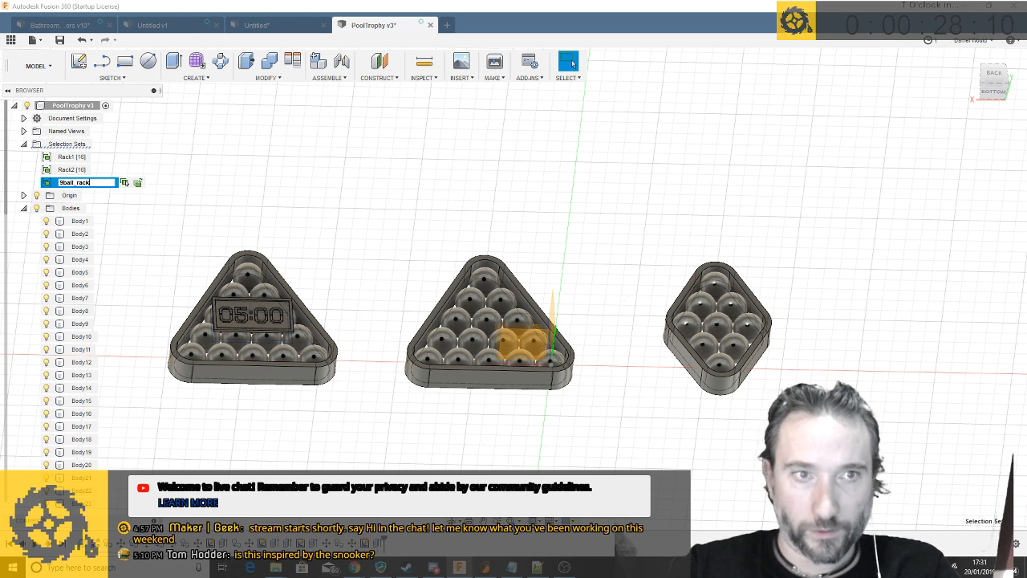
key(Return)
Rotate all bodies of the 9ball_rack set 180 degrees about Z and shift the turned diamond back into line with the triangle racks
click(113, 182)
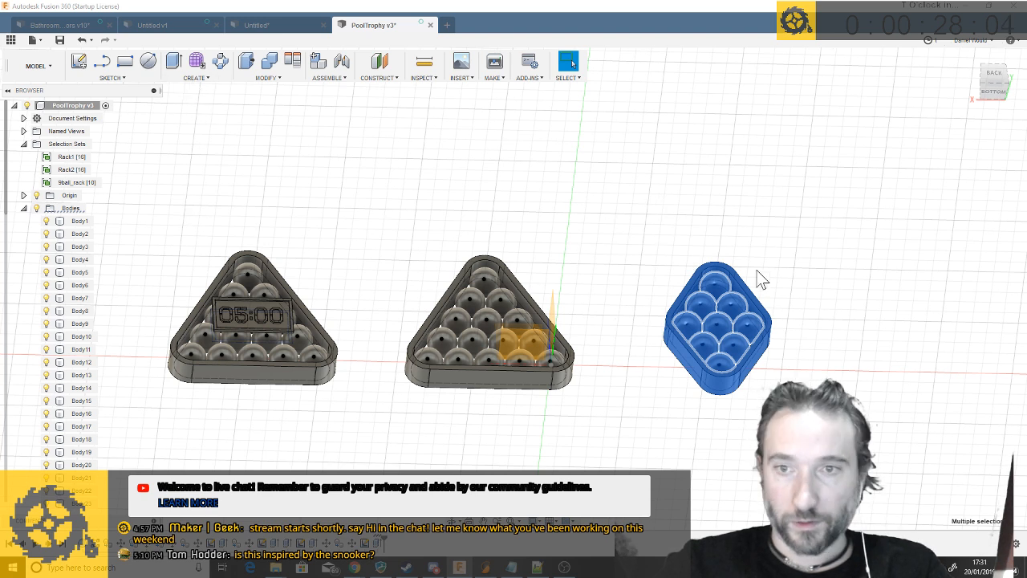
right_click(729, 313)
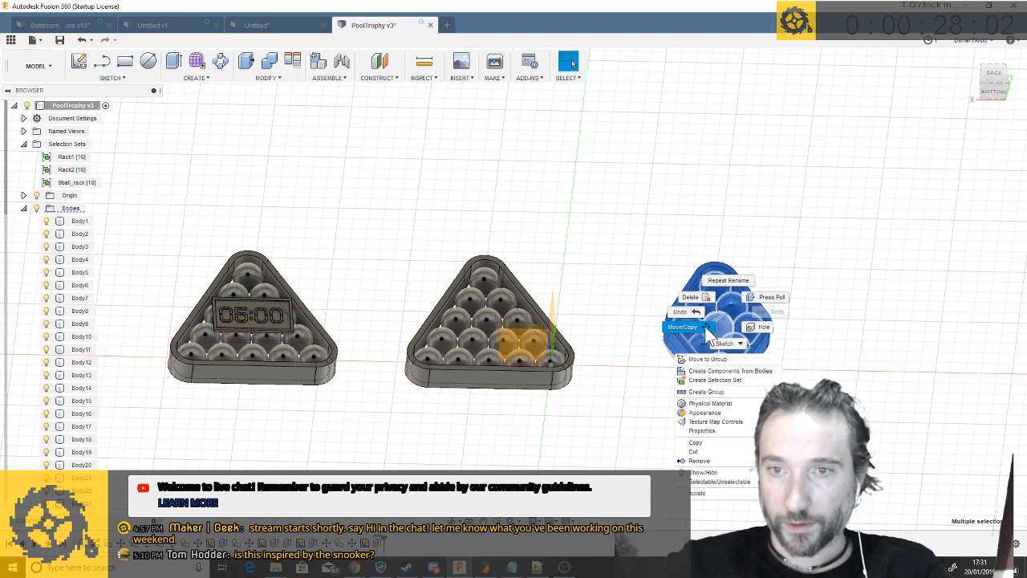
key(Escape)
key(m)
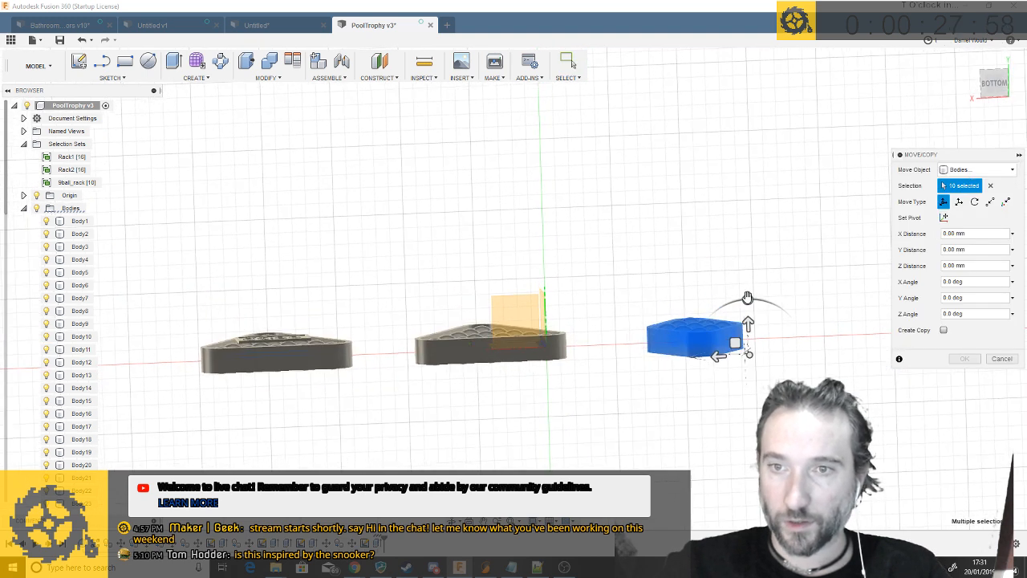
drag(704, 311, 750, 409)
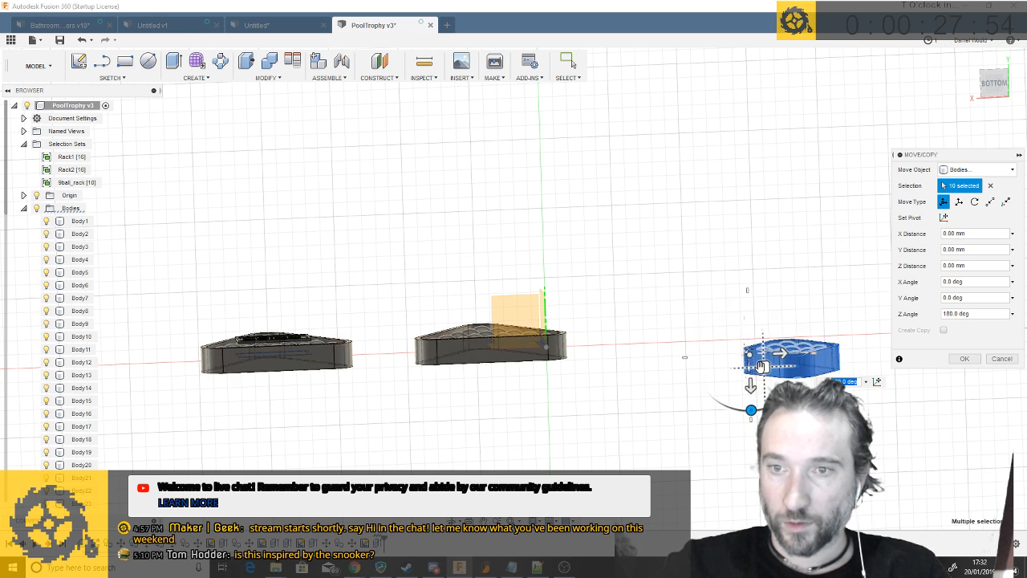
drag(761, 366, 661, 343)
key(Return)
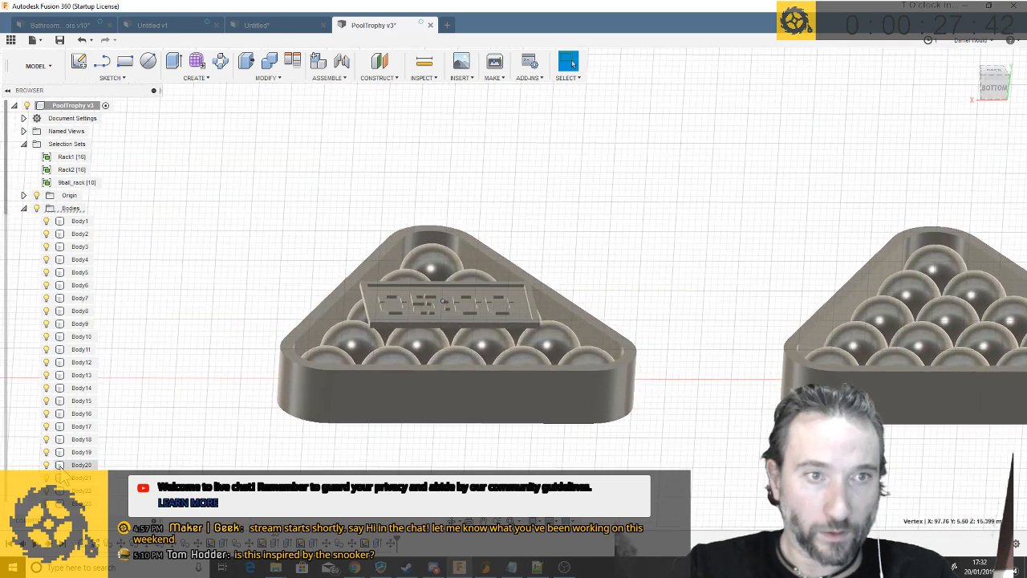
Rotate the 05:00 plaque, Body33, by -180 degrees about Z and move it -23.852 mm in X and 10.074 mm in Y
scroll(61, 464, down, 4)
scroll(66, 401, down, 5)
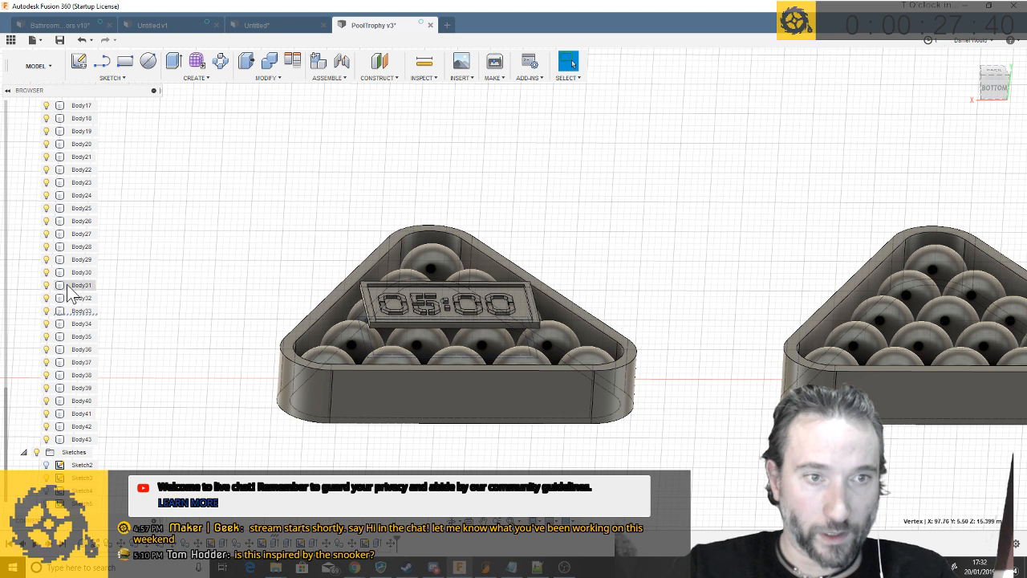
click(77, 312)
right_click(78, 315)
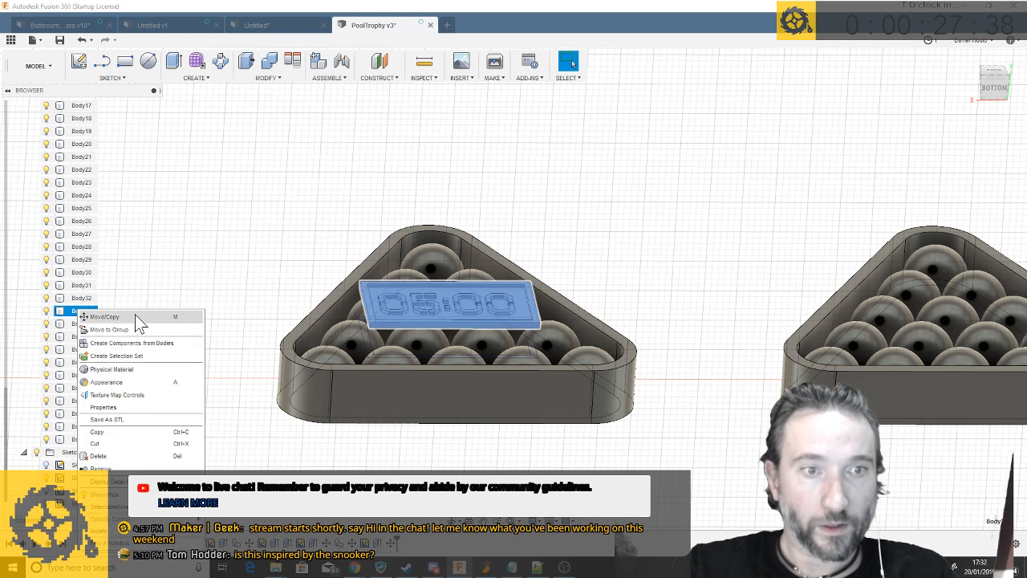
click(135, 316)
shift+middle_drag(539, 273, 537, 265)
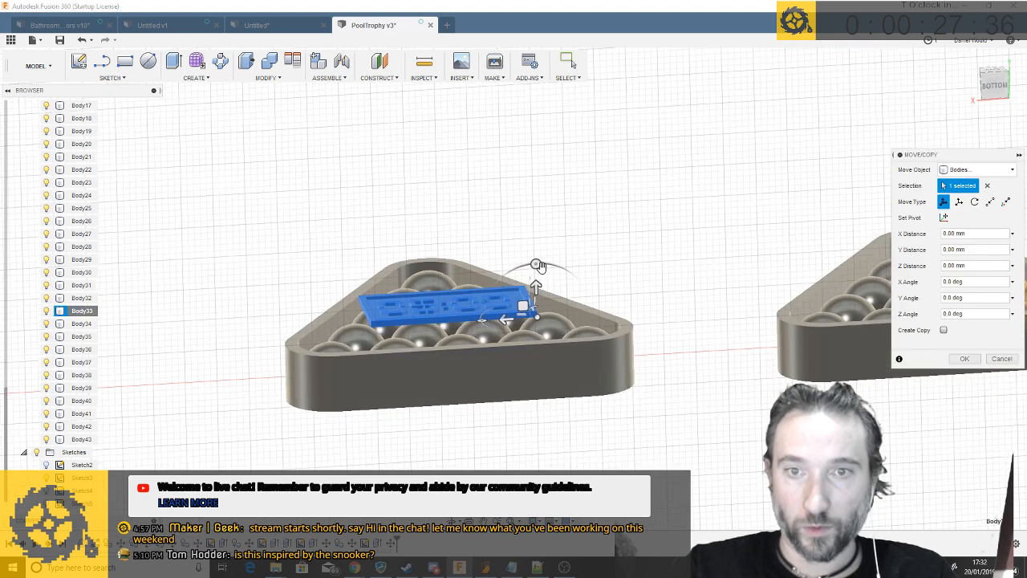
drag(536, 265, 536, 339)
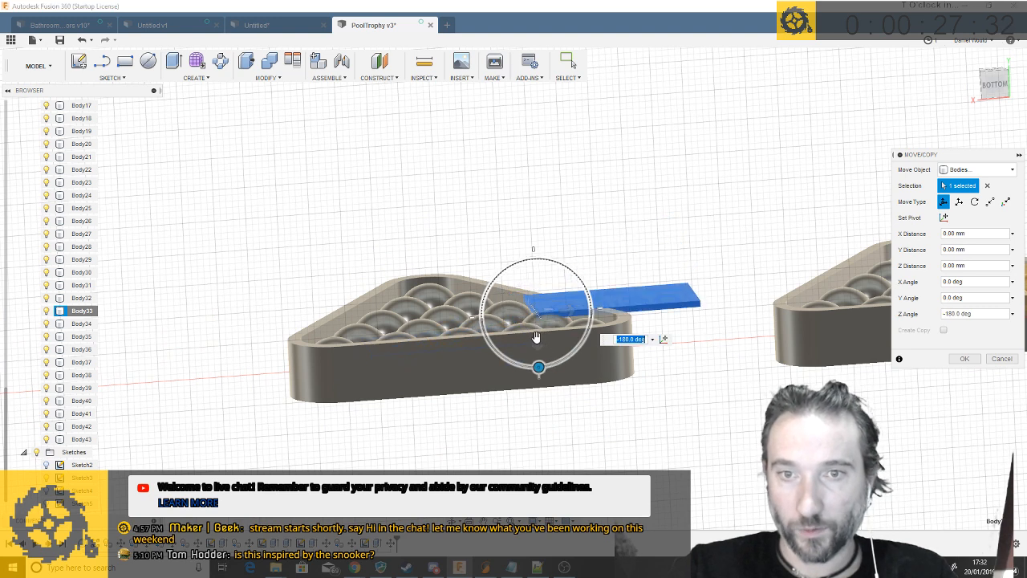
shift+middle_drag(535, 337, 536, 335)
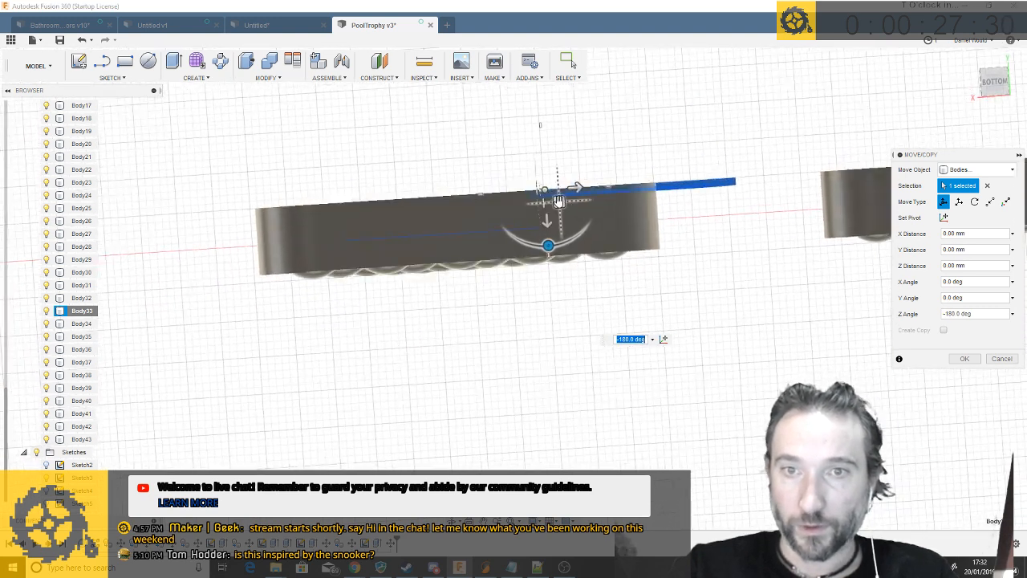
drag(559, 201, 392, 287)
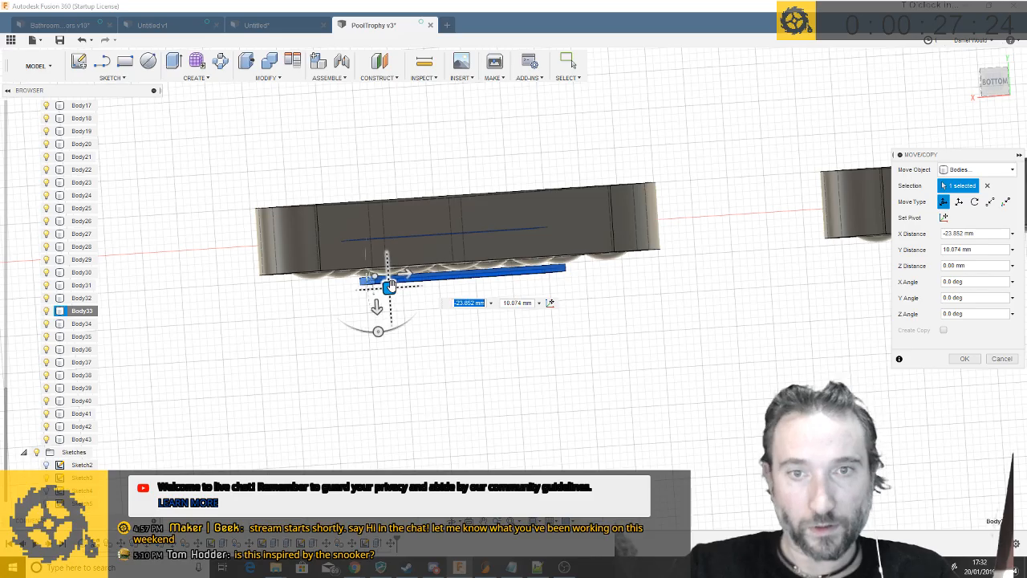
Center the plaque over the balls by shifting it -2 mm in X and -1 mm in Z, and bring it closer to the balls
shift+middle_drag(392, 287, 391, 285)
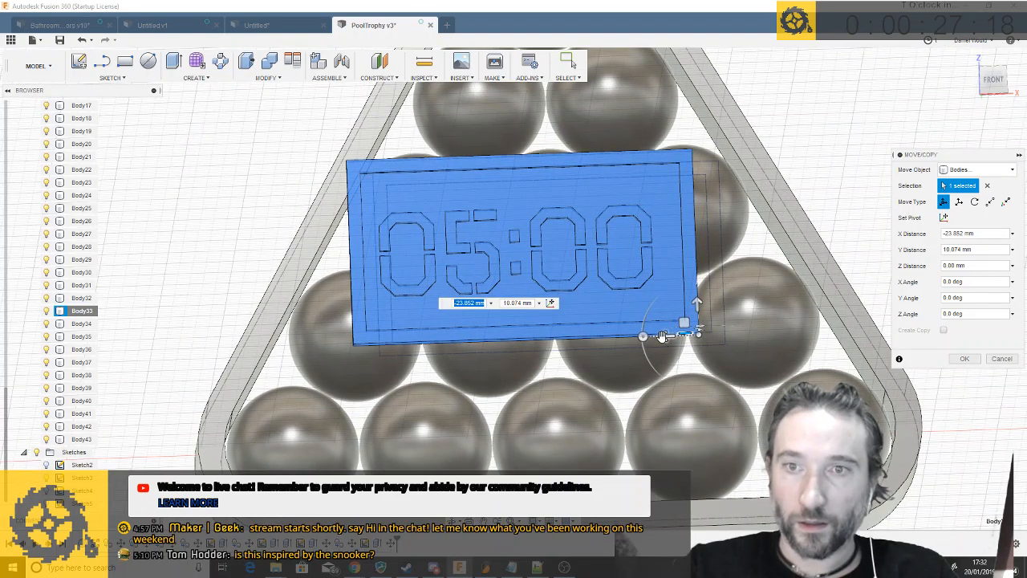
drag(662, 335, 690, 337)
shift+middle_drag(689, 337, 749, 300)
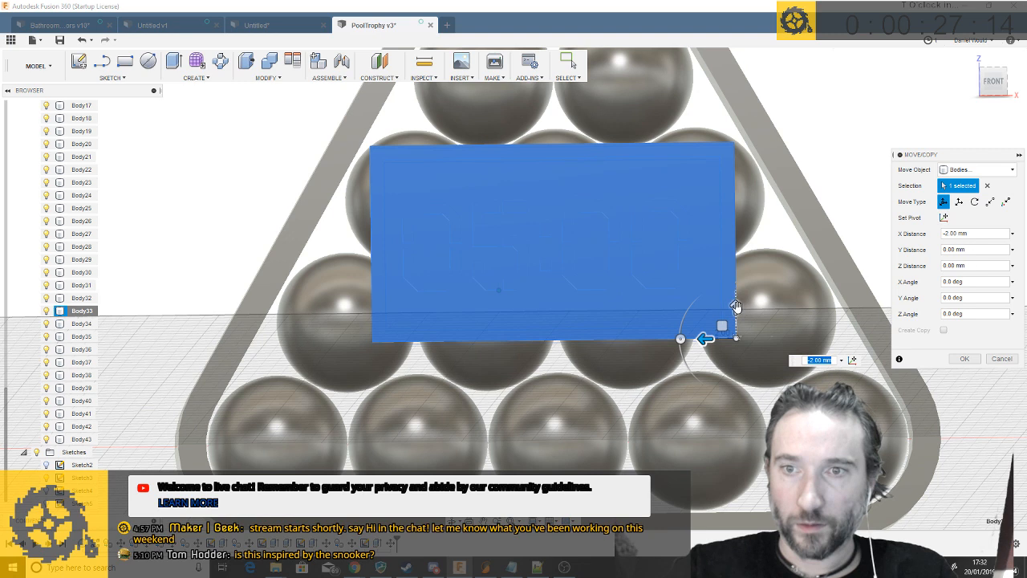
drag(736, 308, 736, 320)
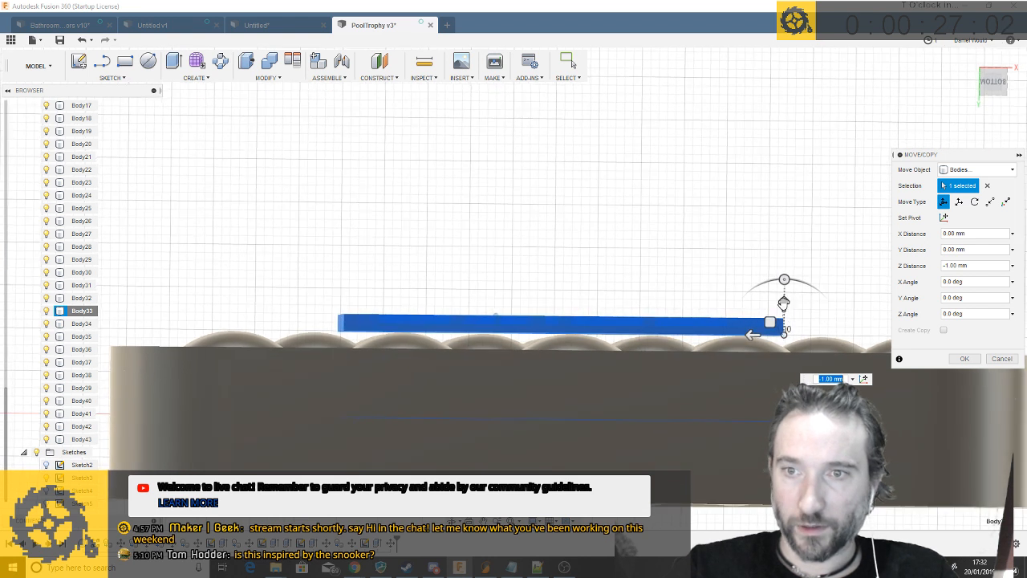
drag(783, 301, 783, 310)
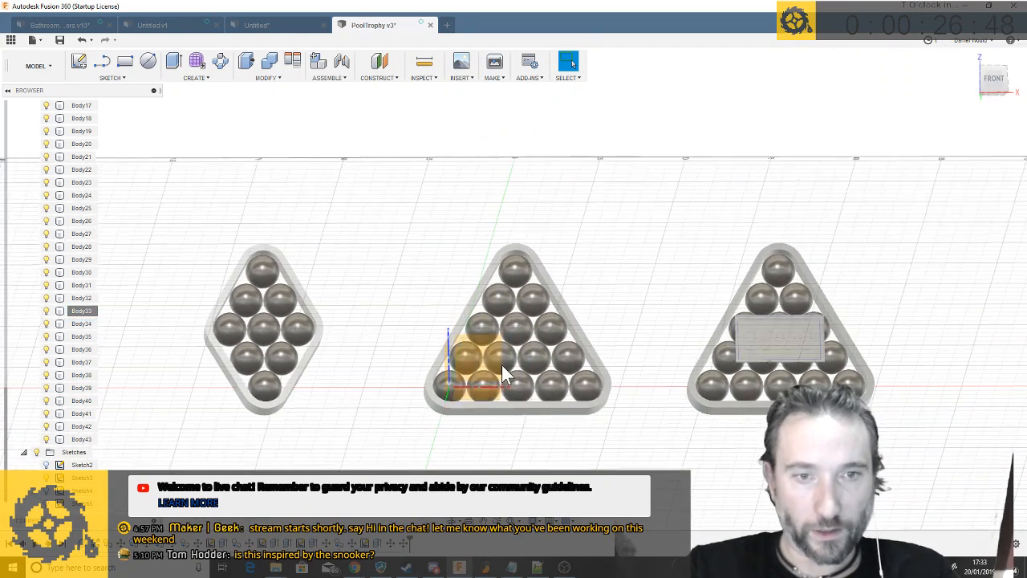
Save the trophy design as a new version
click(273, 405)
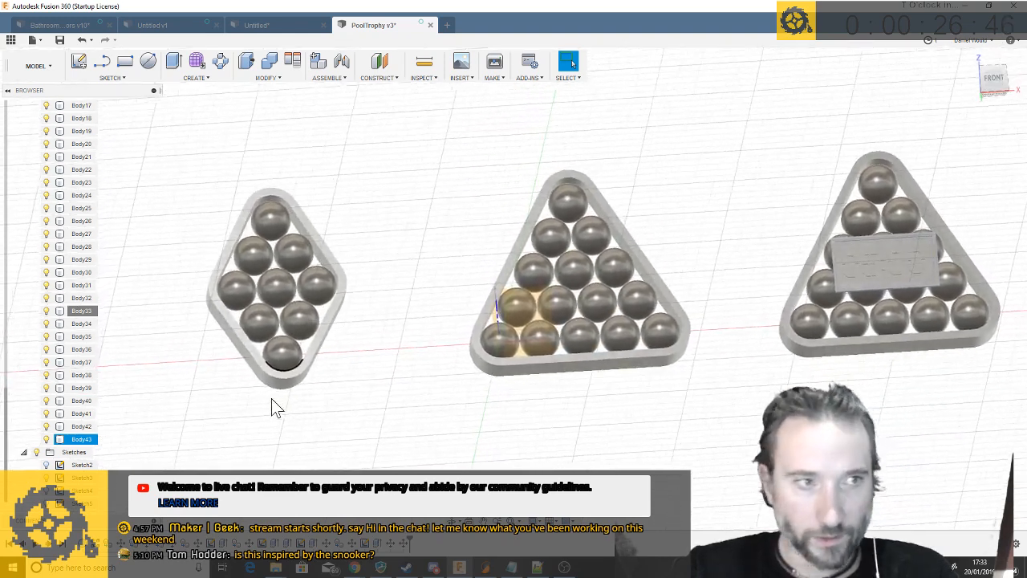
key(ctrl+s)
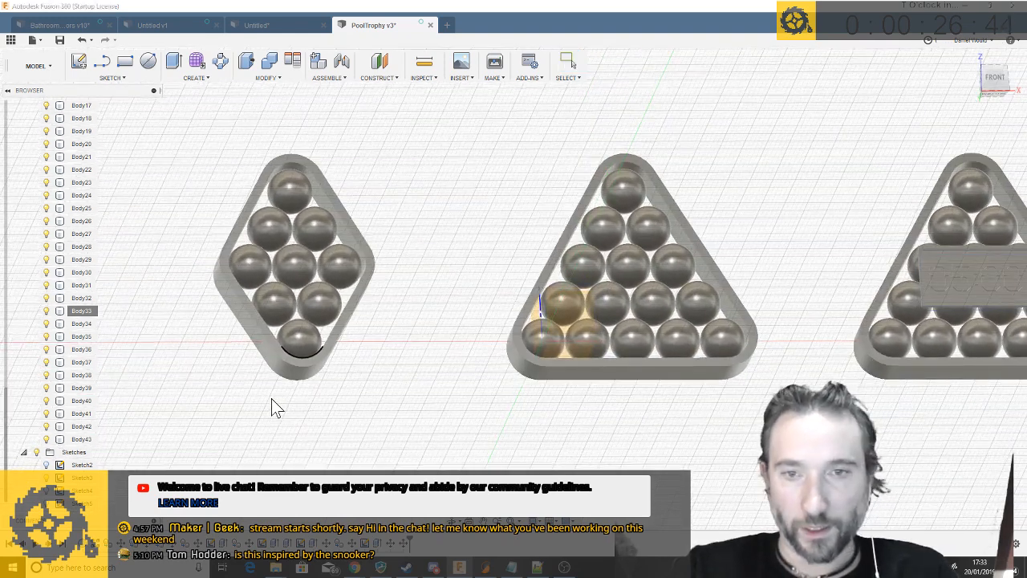
key(Return)
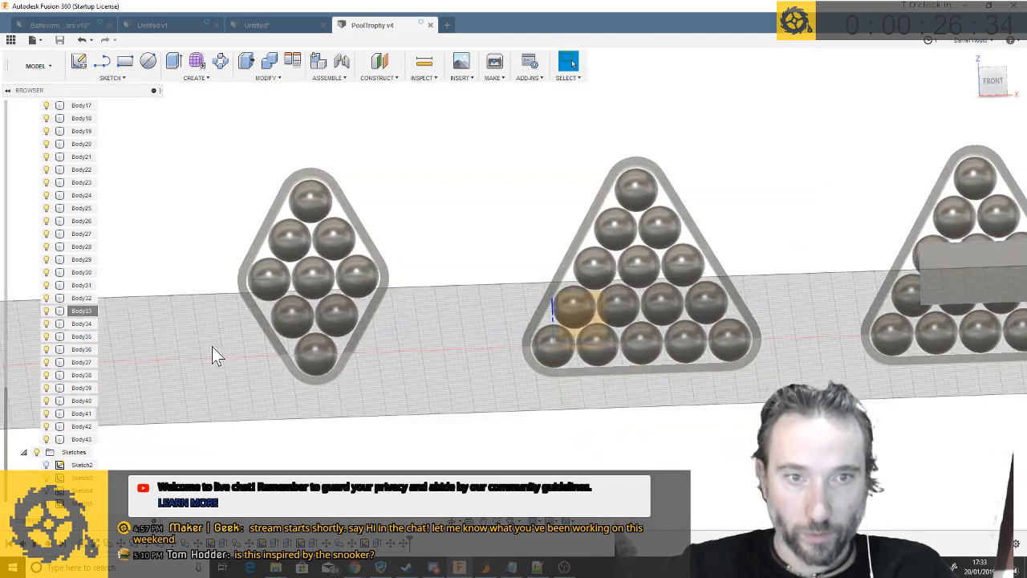
Sketch a line about 18.5 mm long at 60 degrees from the diamond's lower-right outer edge, and a horizontal line about 22 mm long back to its bottom
click(103, 66)
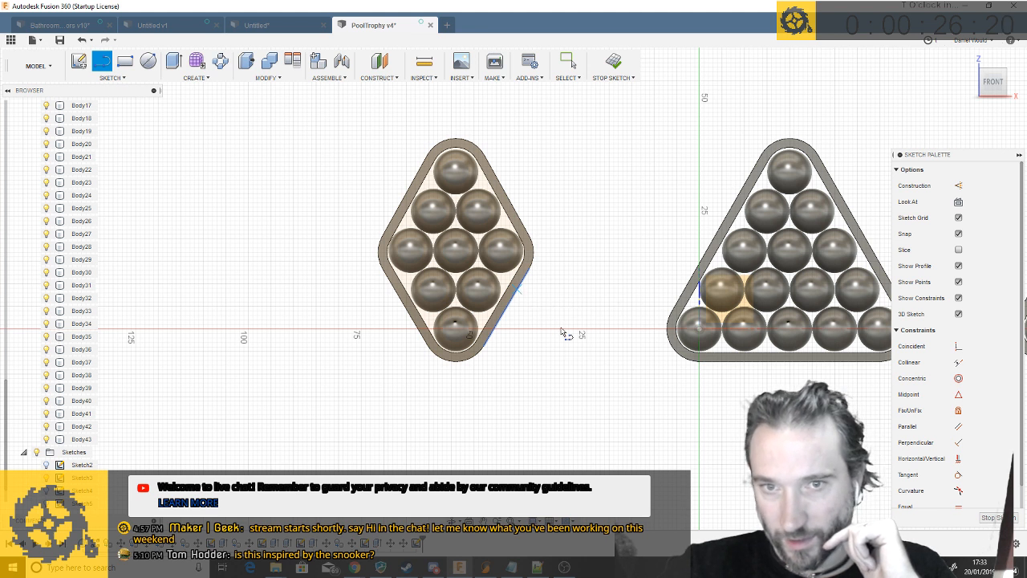
click(518, 288)
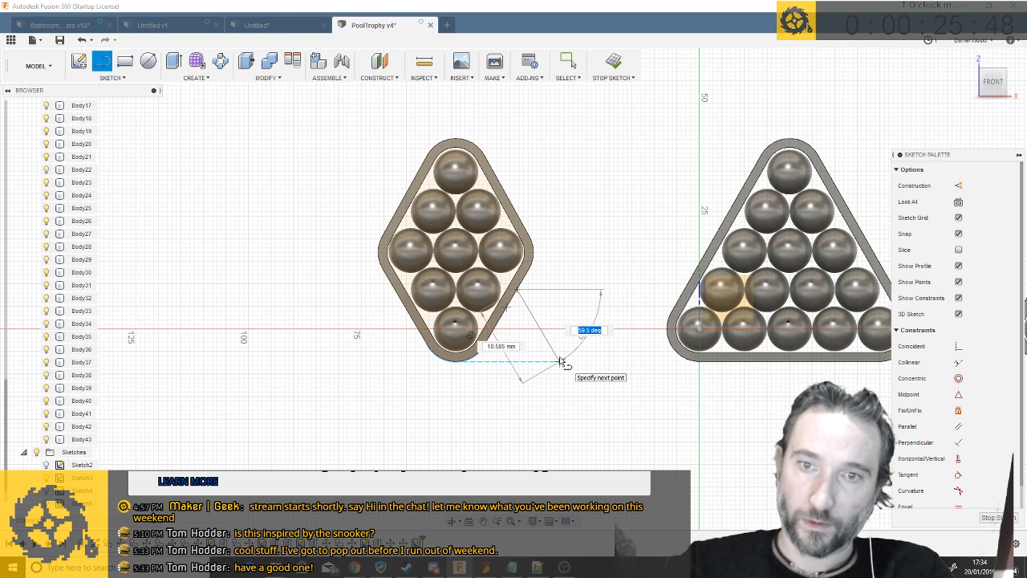
scroll(561, 363, up, 5)
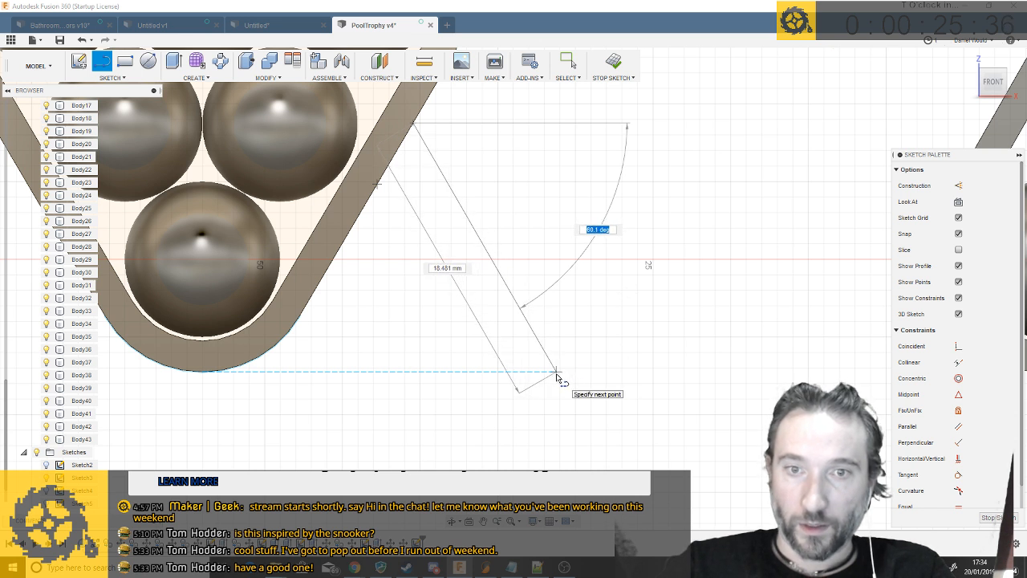
text(0)
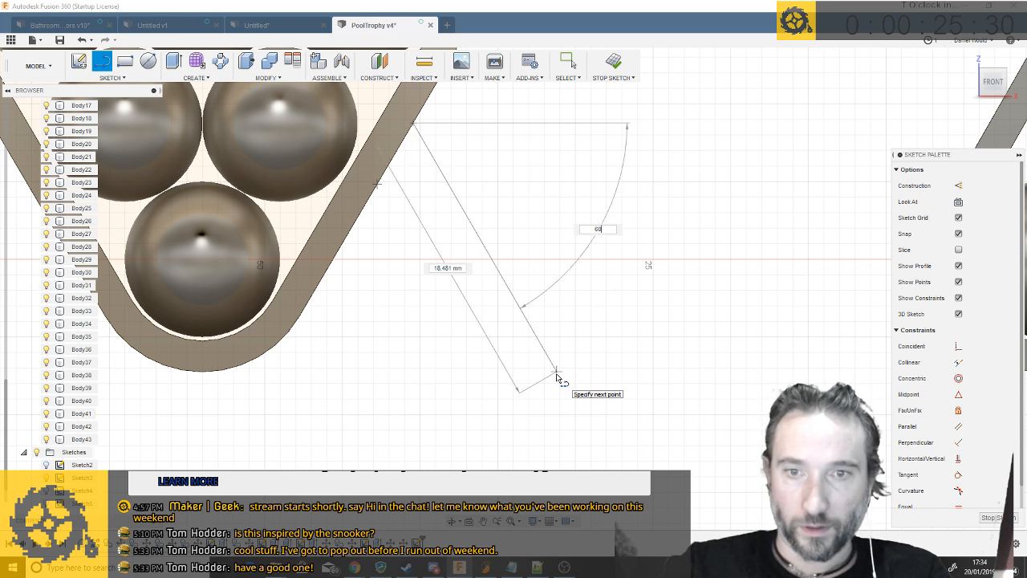
click(556, 375)
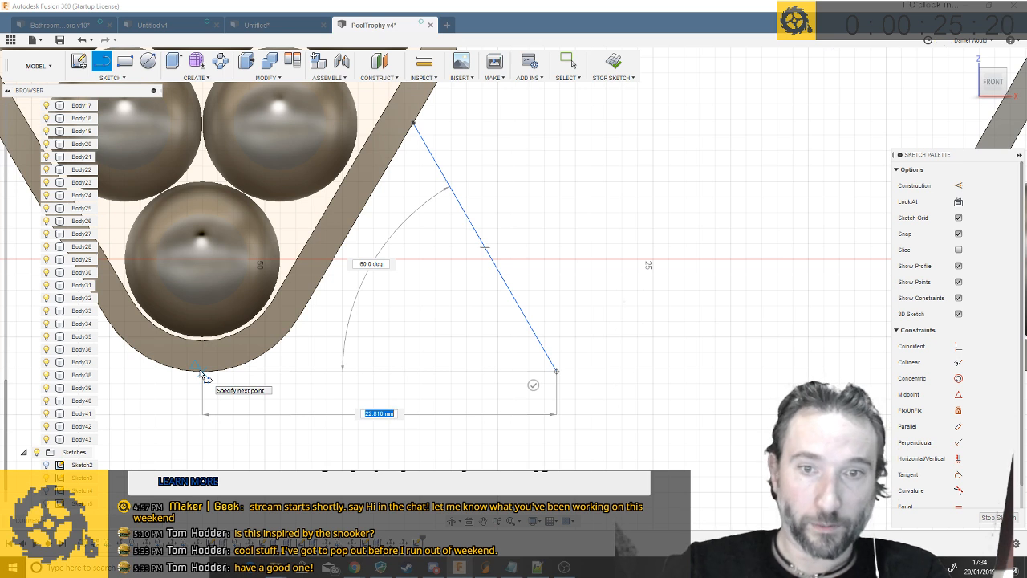
click(202, 373)
scroll(207, 377, down, 5)
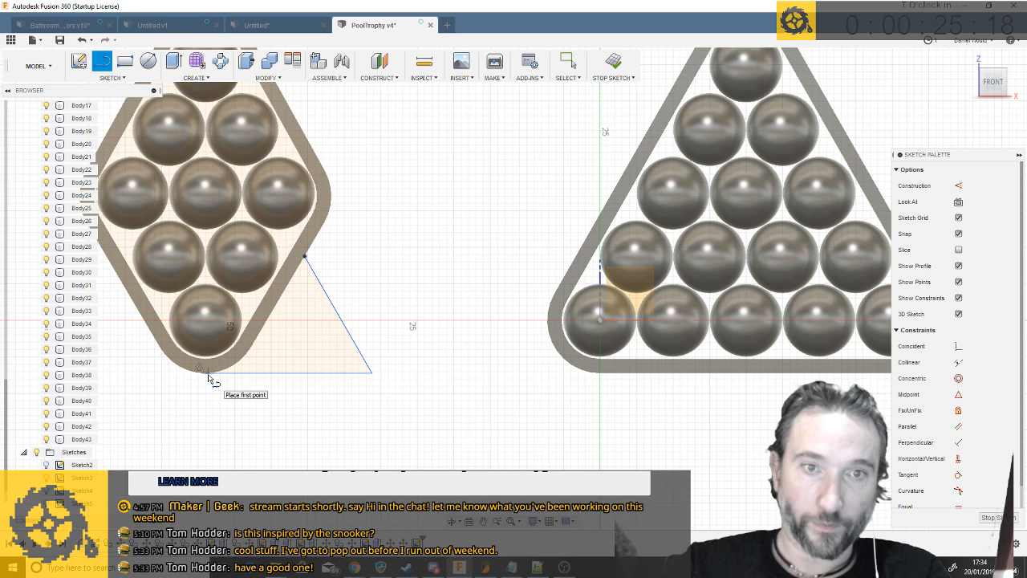
scroll(506, 374, down, 3)
scroll(355, 405, up, 4)
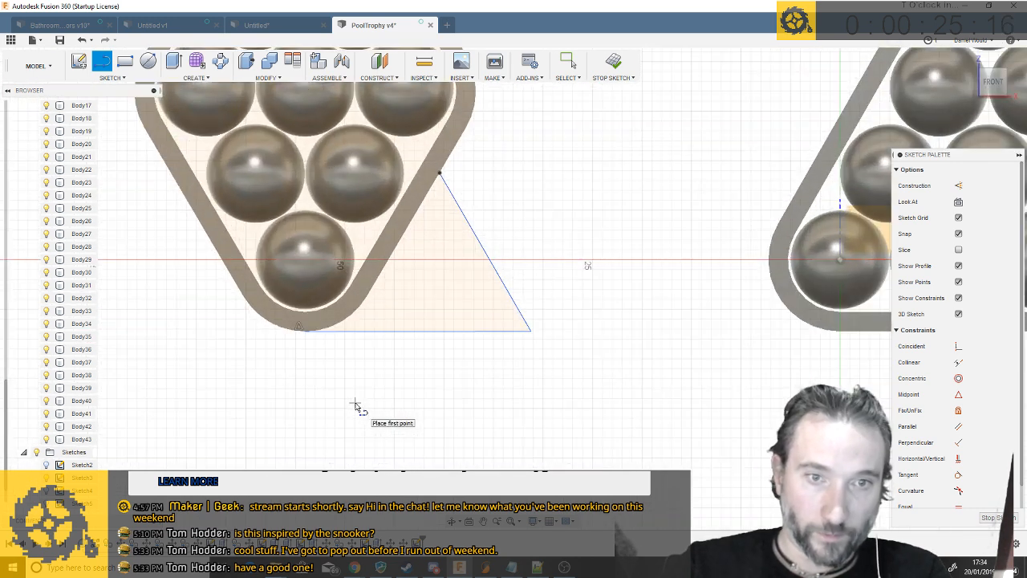
scroll(242, 377, down, 3)
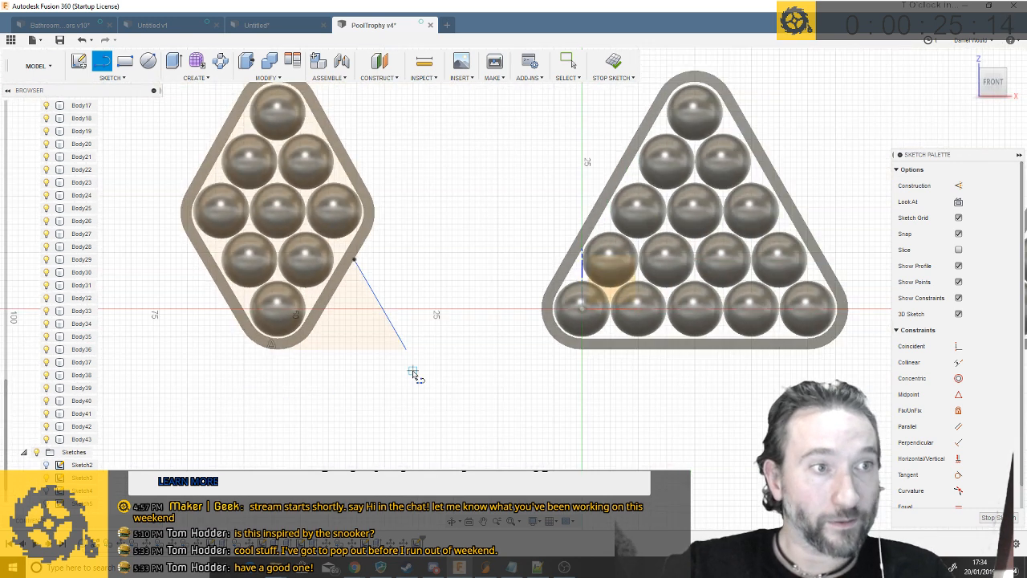
scroll(413, 373, up, 3)
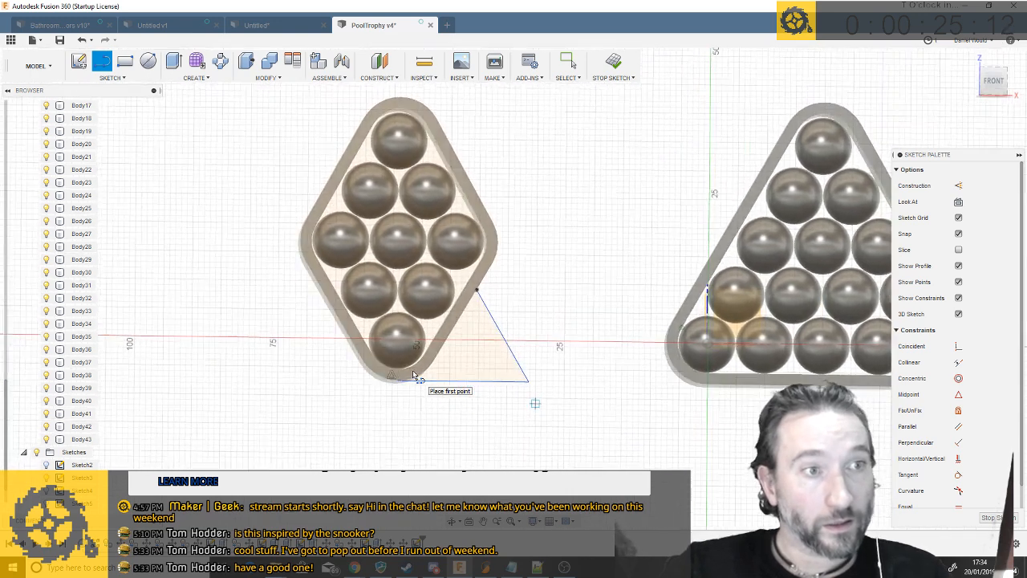
scroll(414, 373, up, 2)
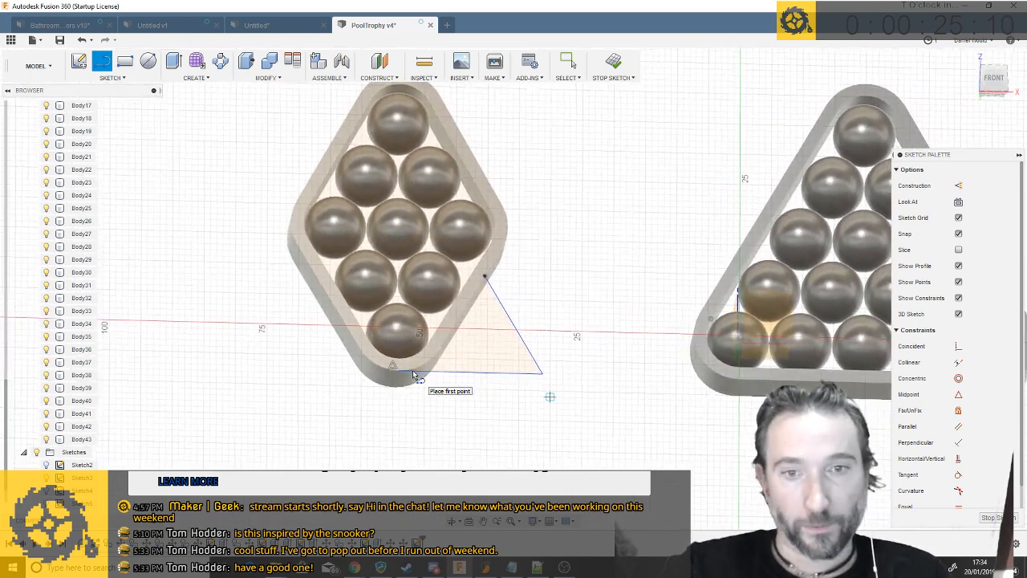
scroll(414, 374, up, 3)
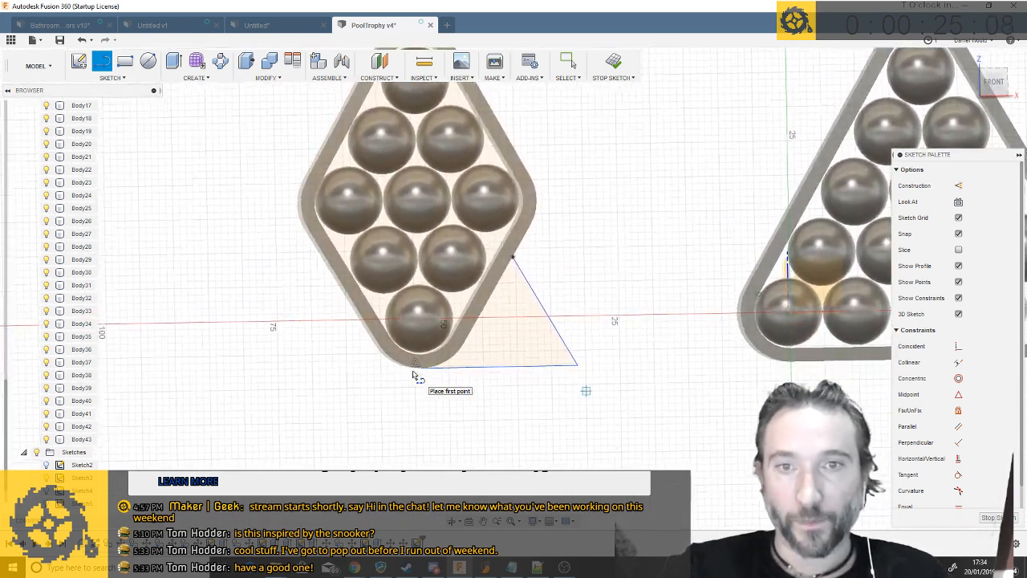
scroll(414, 375, up, 3)
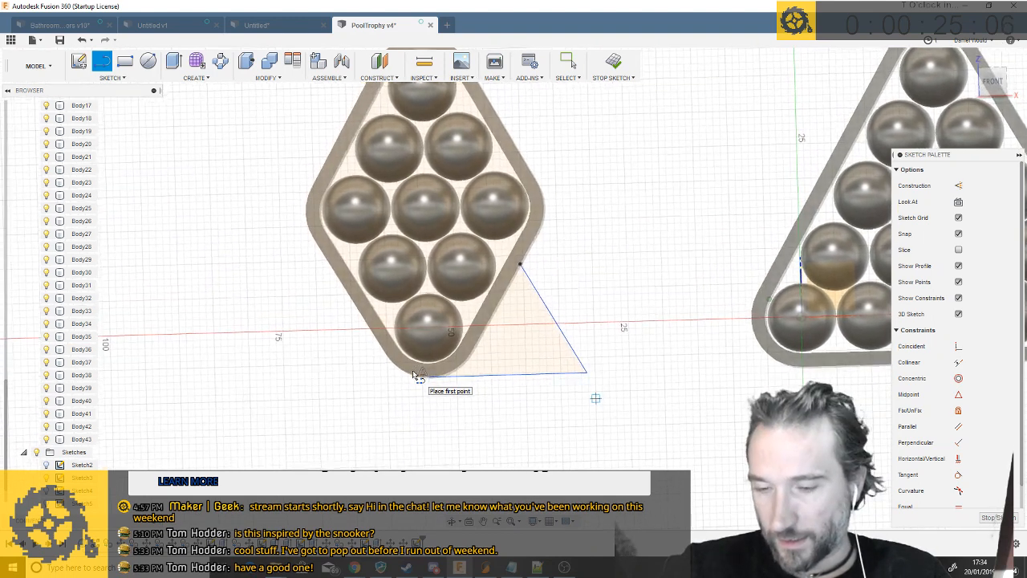
scroll(414, 375, up, 3)
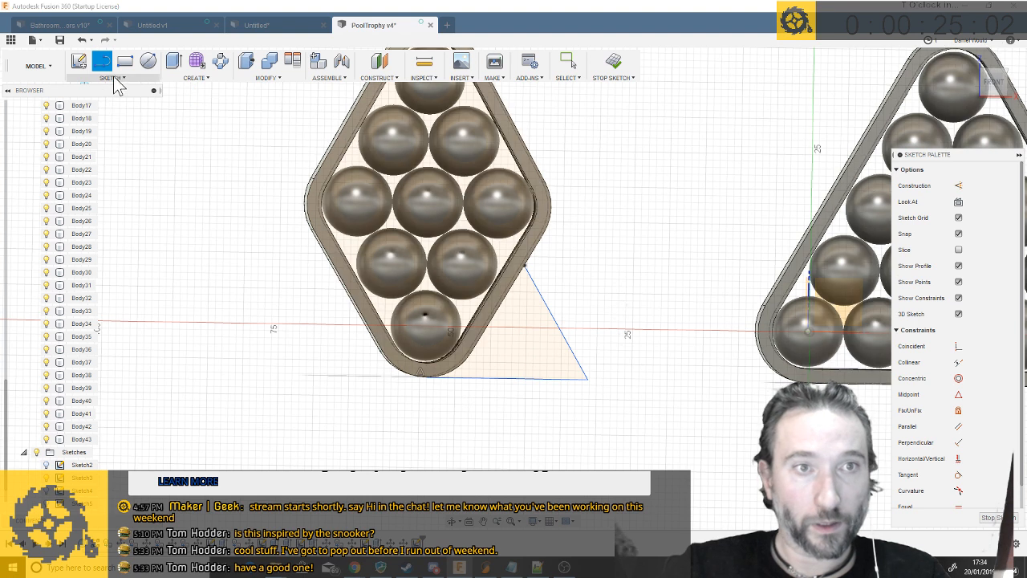
Fillet the outer corner between the slanted and horizontal foot lines with a 2.5 mm radius
click(112, 78)
click(111, 232)
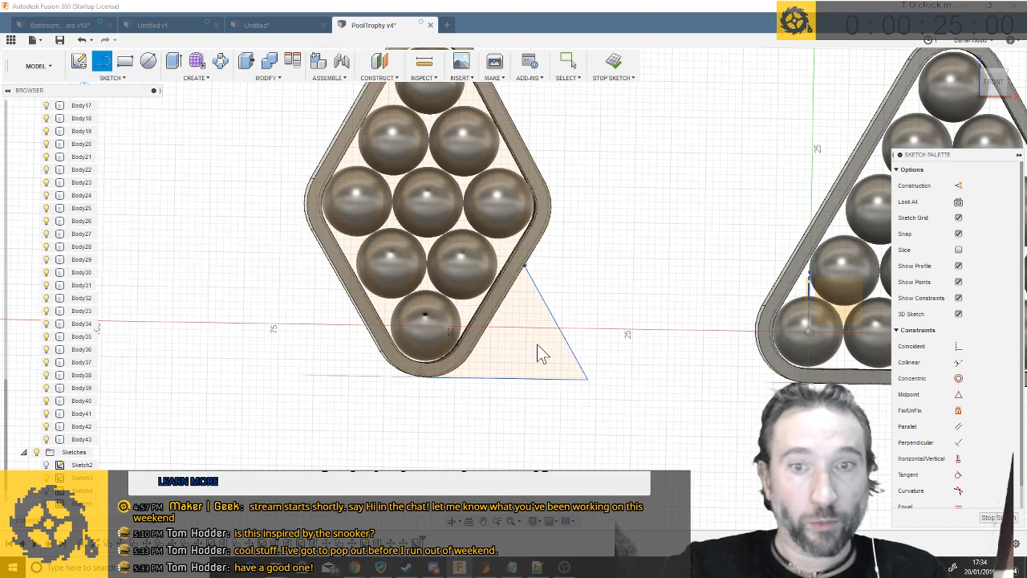
click(588, 380)
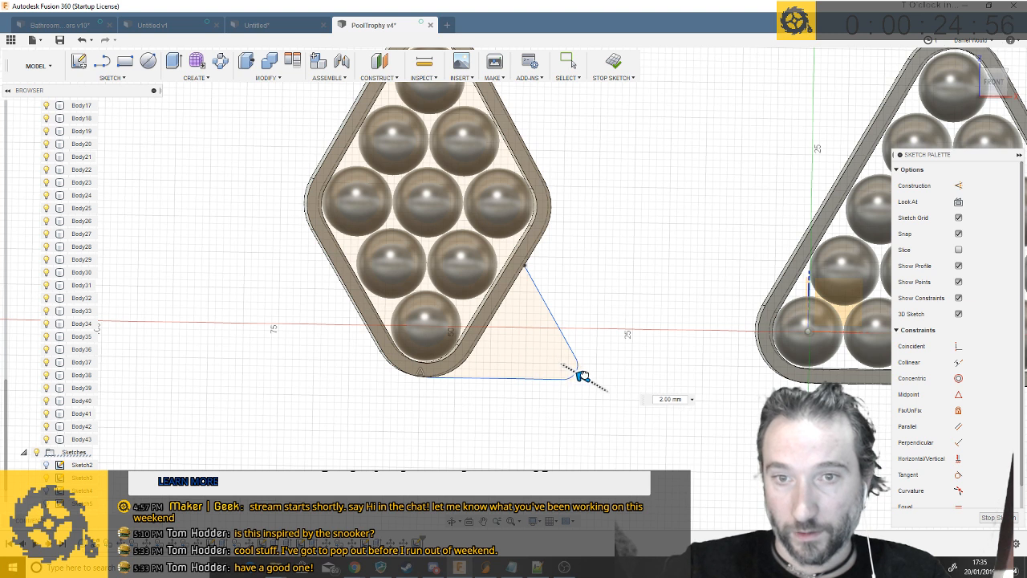
click(578, 373)
key(Escape)
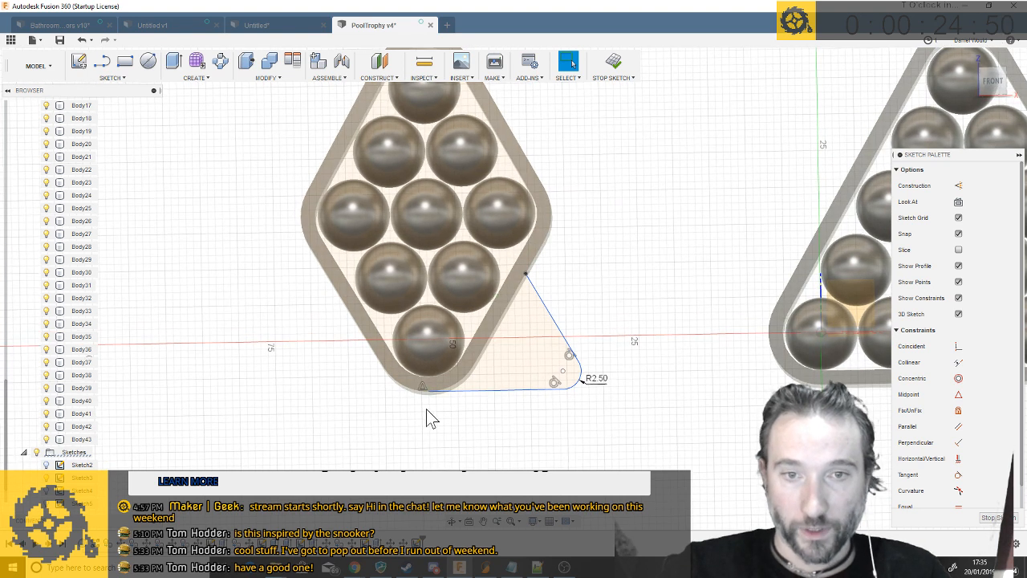
Sketch a vertical construction centreline about 49.5 mm long from the diamond's bottom point to the top of its frame
scroll(363, 415, down, 3)
click(101, 63)
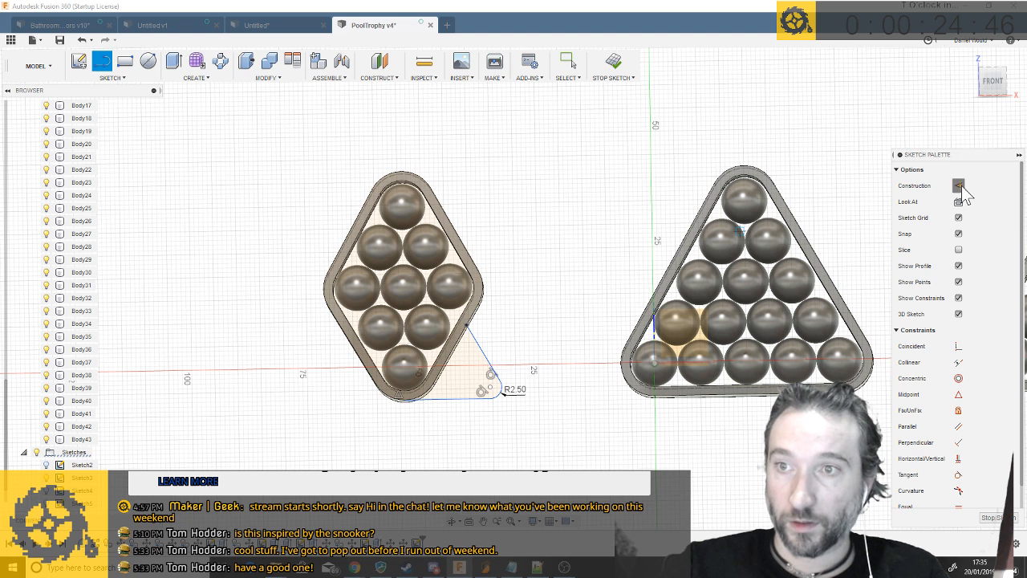
click(406, 399)
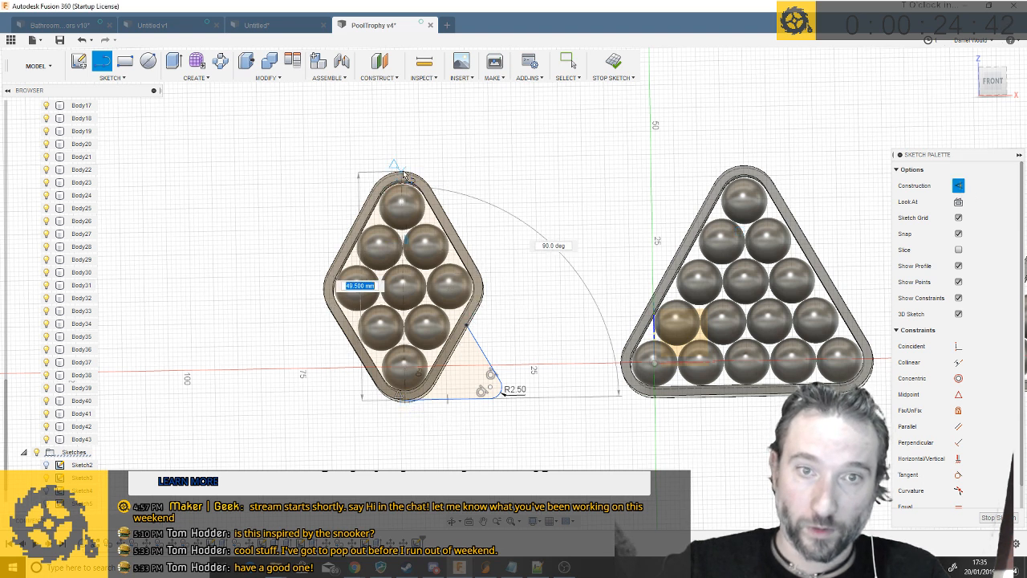
click(405, 173)
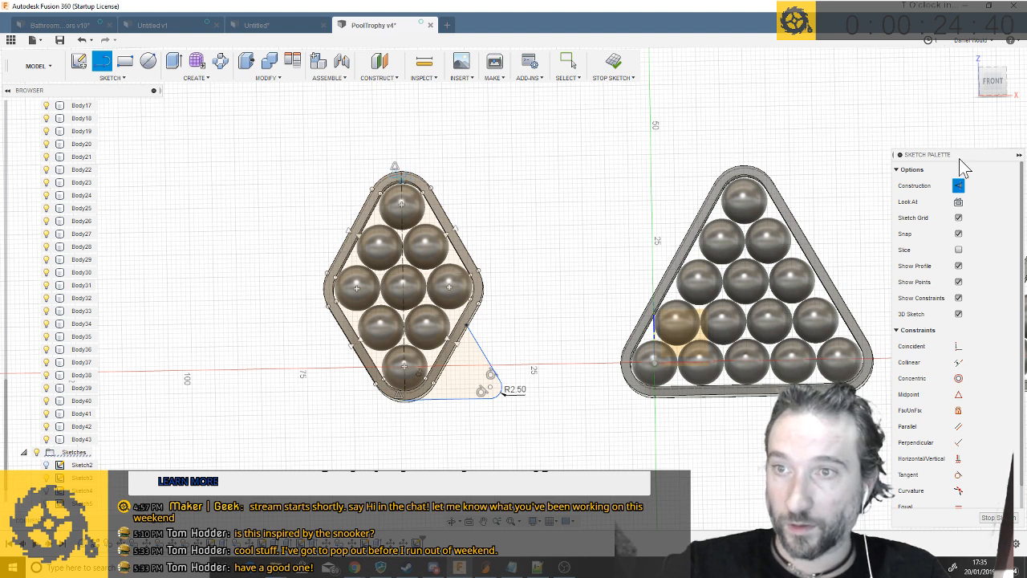
click(958, 185)
Mirror the foot's slanted line, corner arc and horizontal line across the diamond's vertical construction centreline
scroll(282, 313, down, 3)
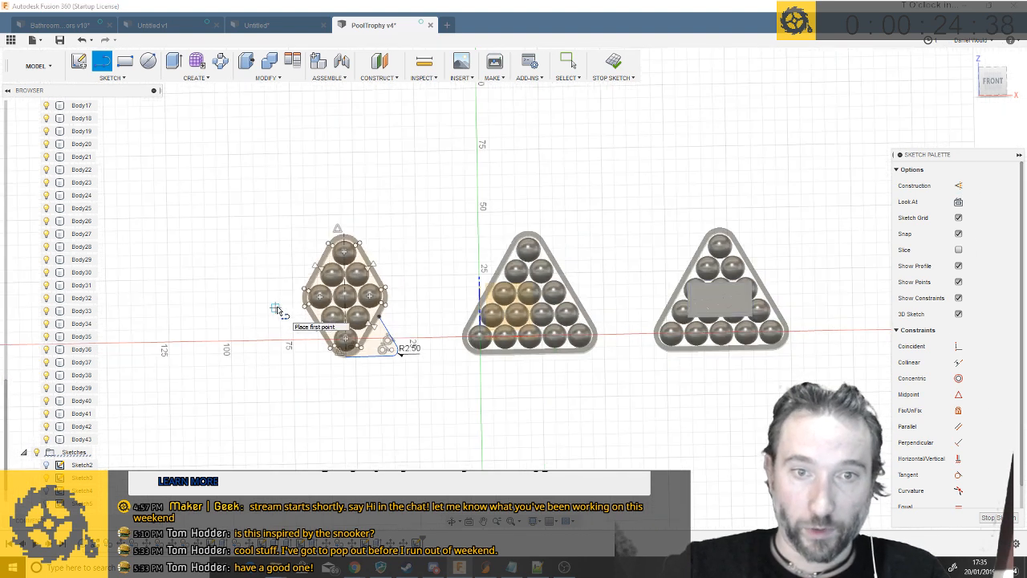
scroll(273, 309, up, 6)
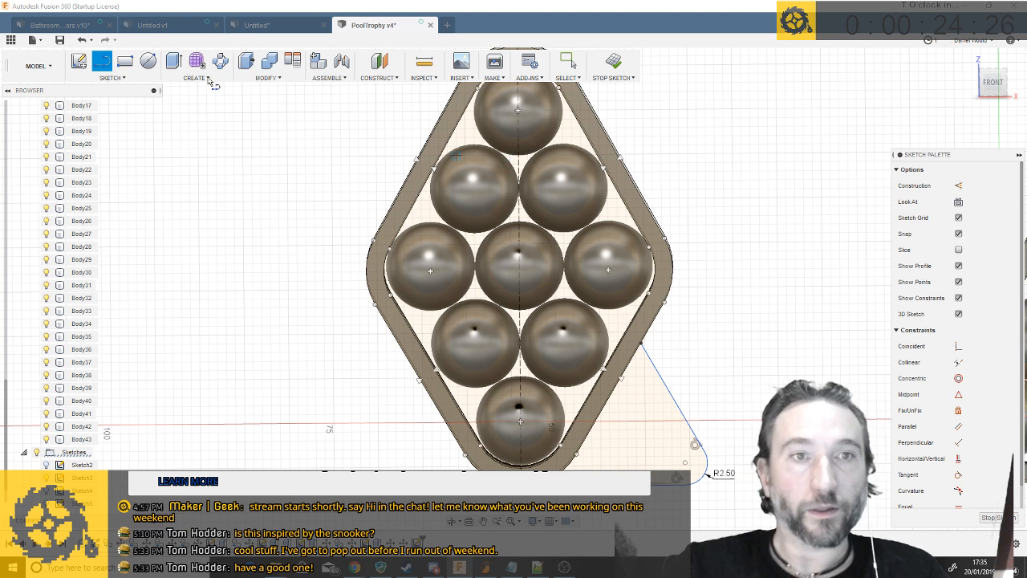
click(121, 78)
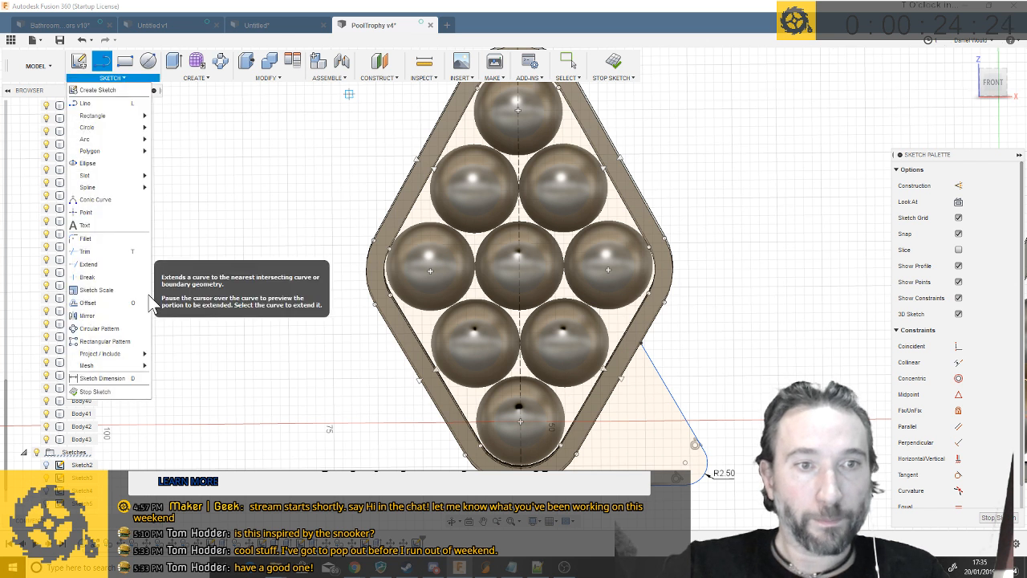
click(106, 321)
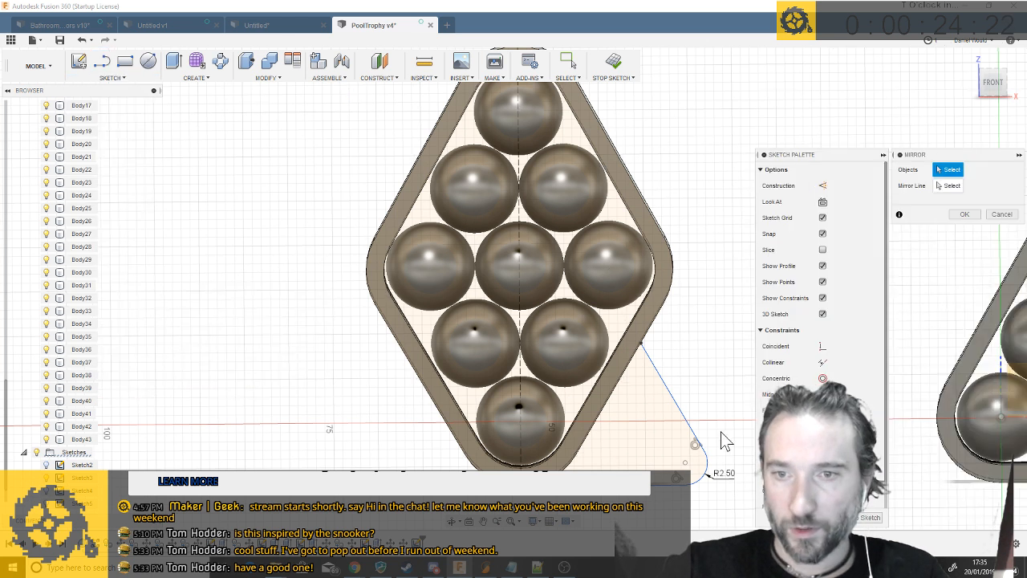
click(677, 409)
click(708, 468)
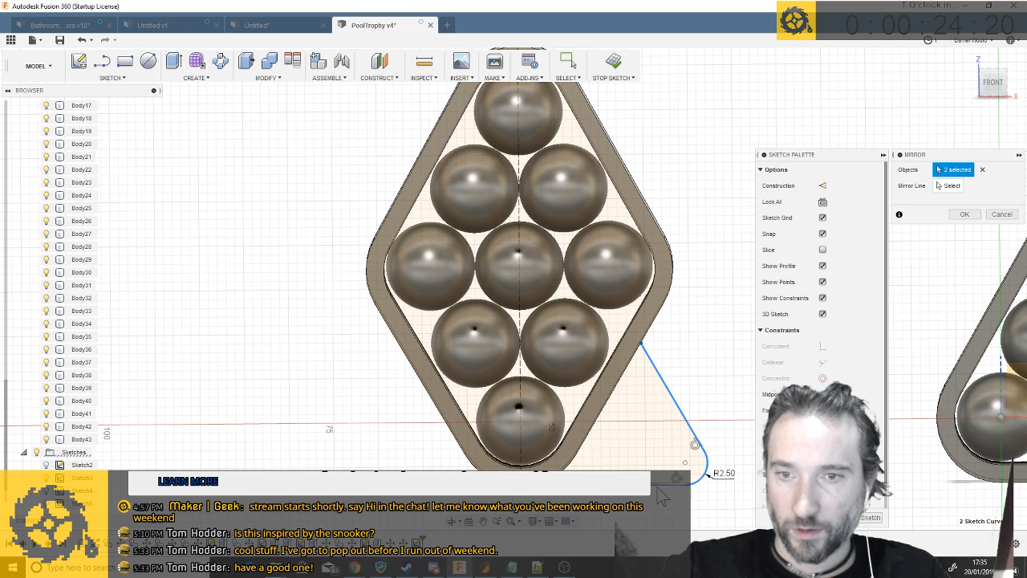
click(659, 484)
click(947, 186)
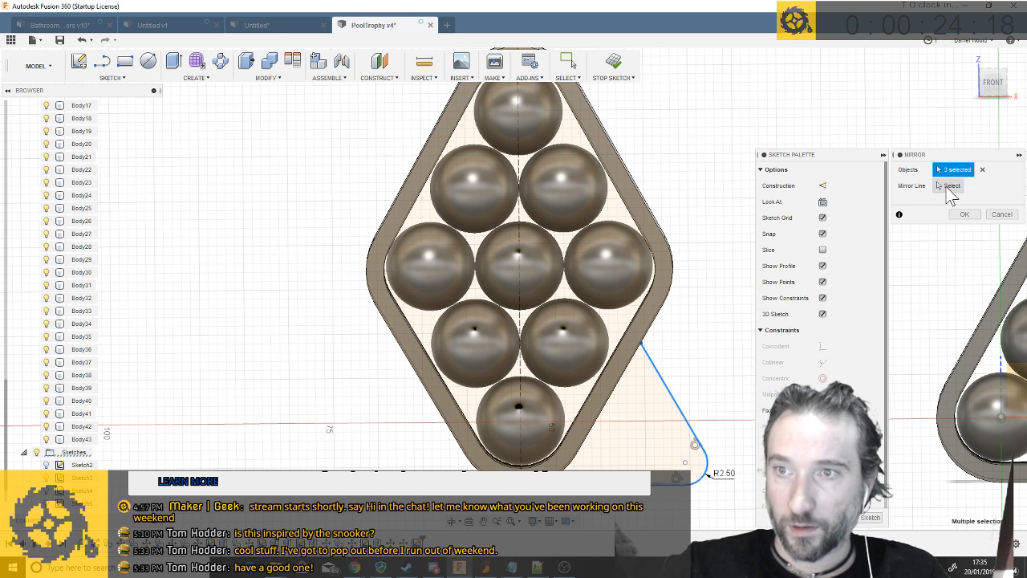
click(520, 367)
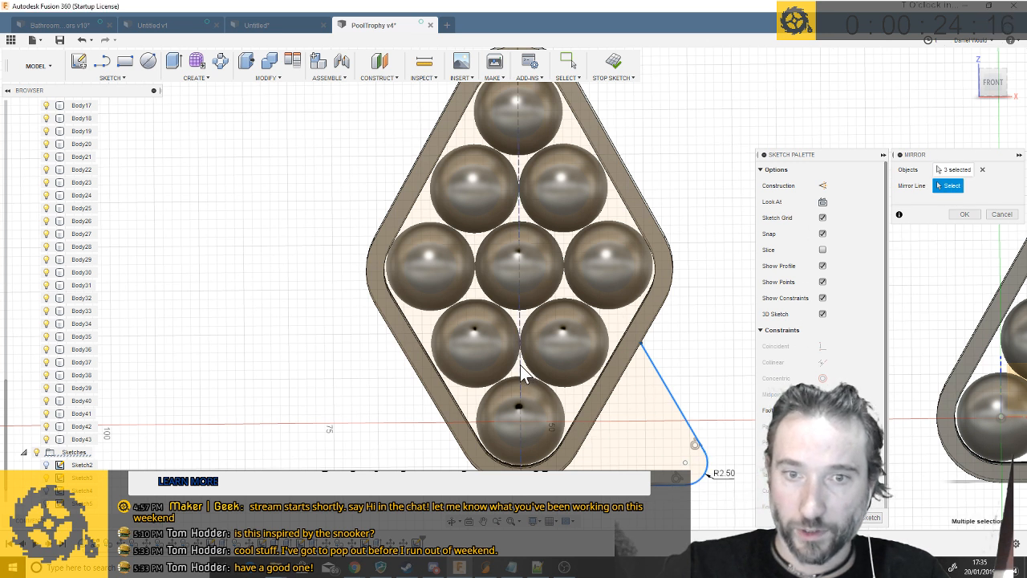
click(965, 214)
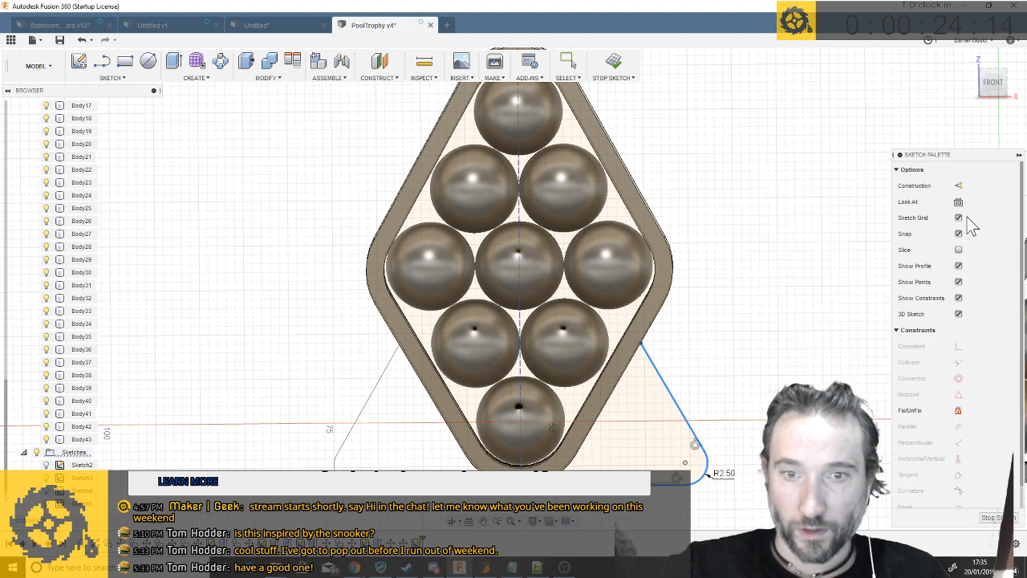
Extrude both foot profiles beside the diamond by -8 mm as a new body
key(q)
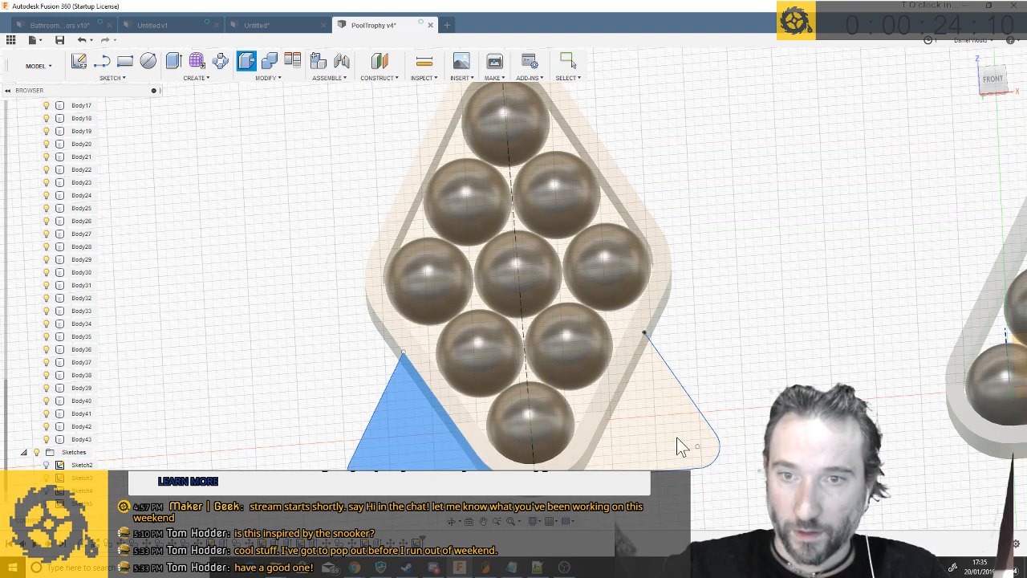
click(671, 439)
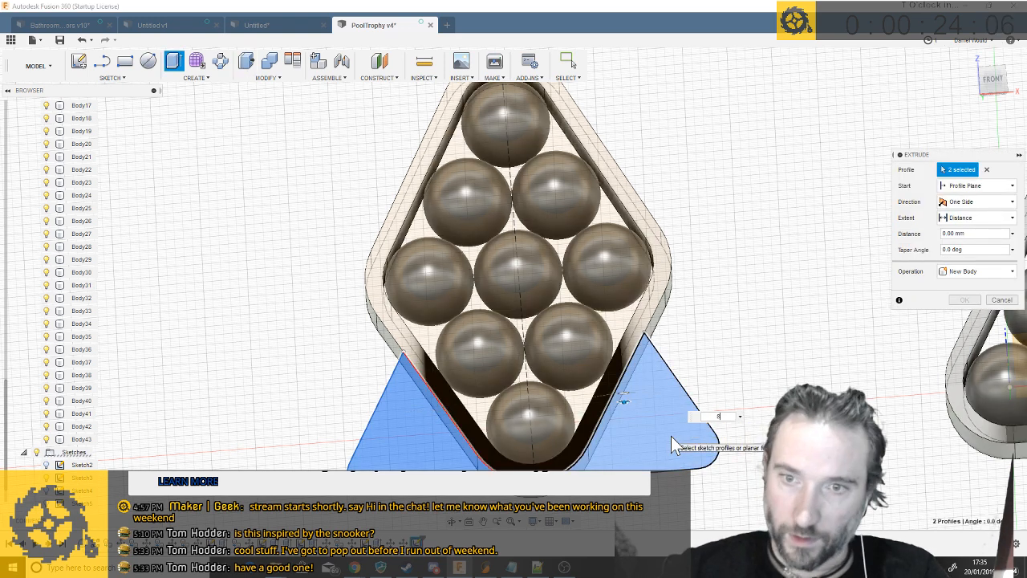
text(8)
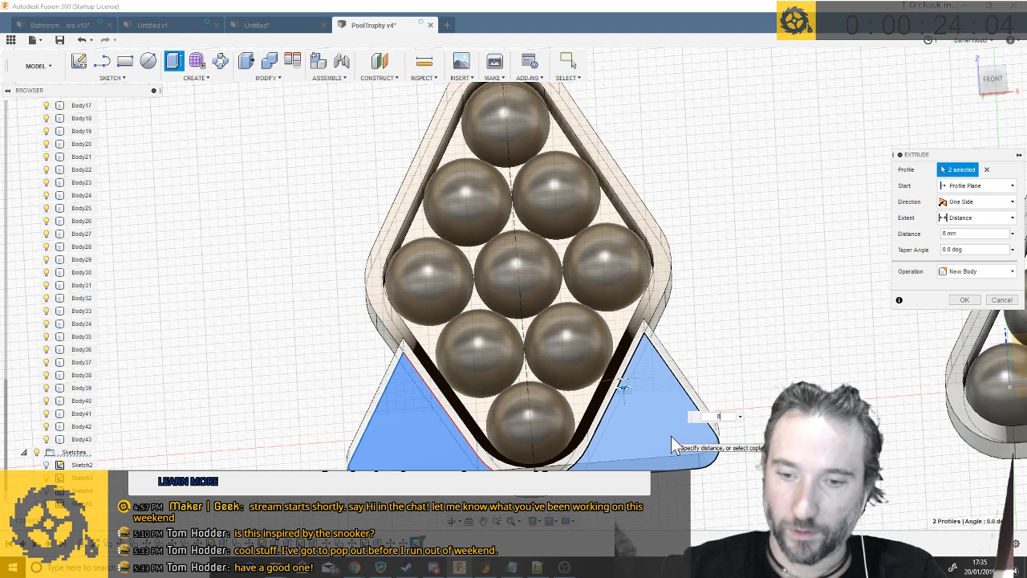
key(Left)
text(-)
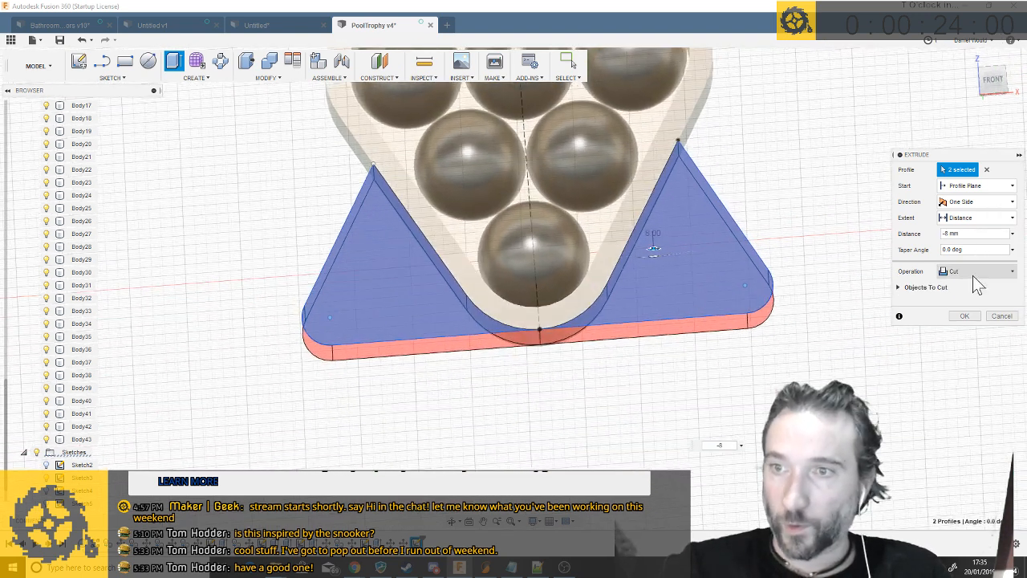
click(972, 272)
click(965, 325)
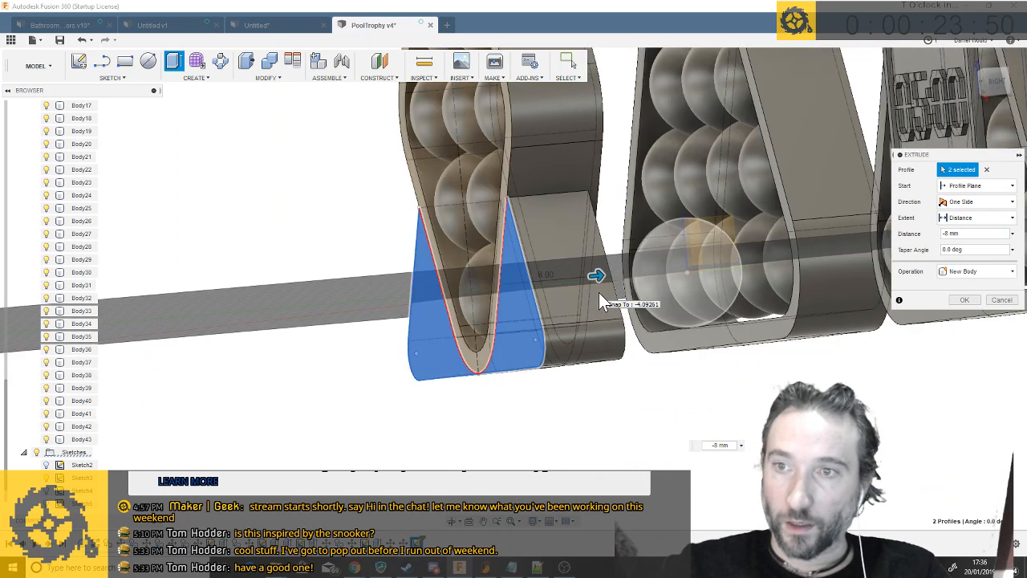
key(Return)
Move the diamond's foot body 0.5 mm along Y, and save the trophy design as a new version
click(168, 394)
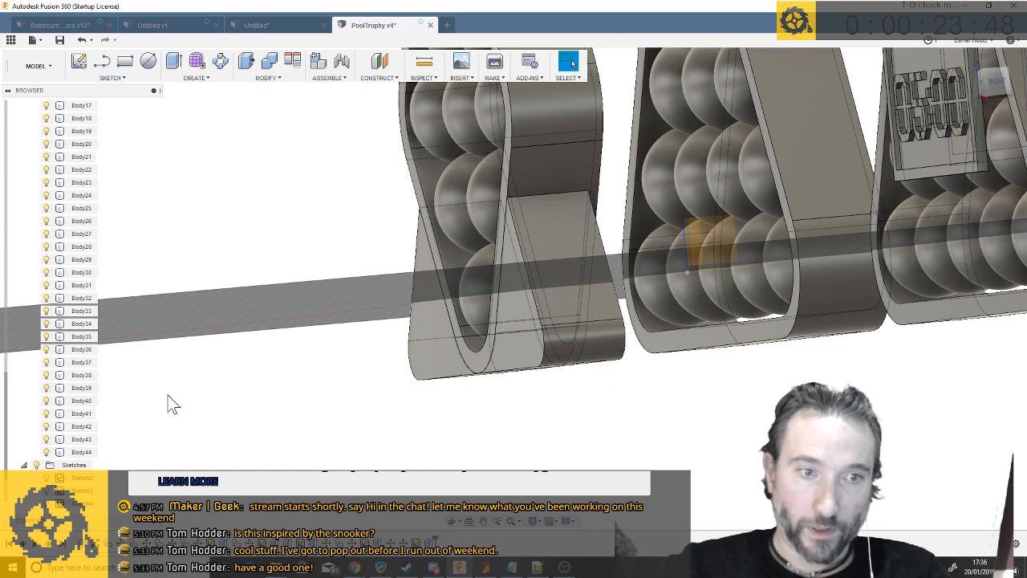
right_click(88, 454)
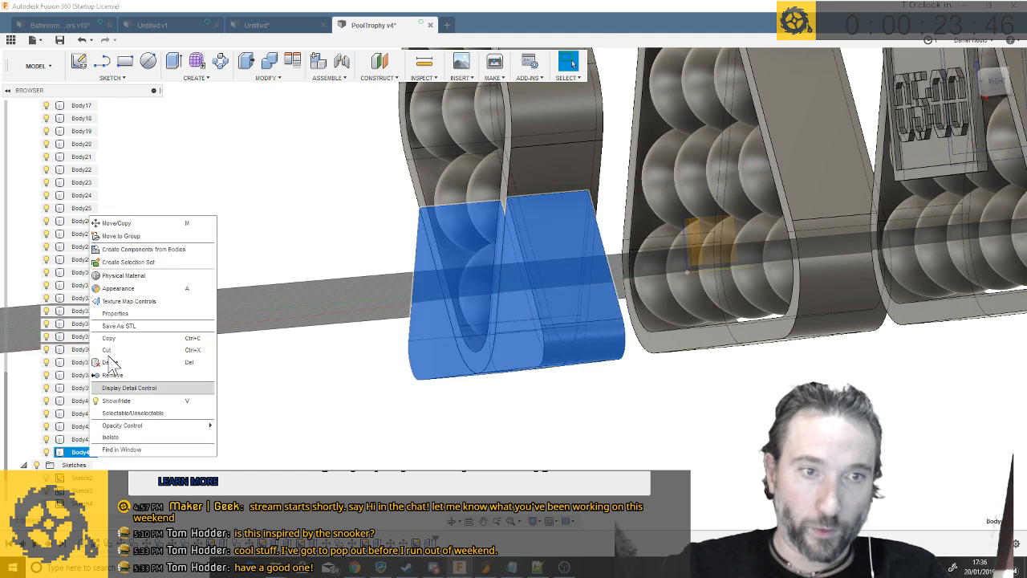
click(117, 224)
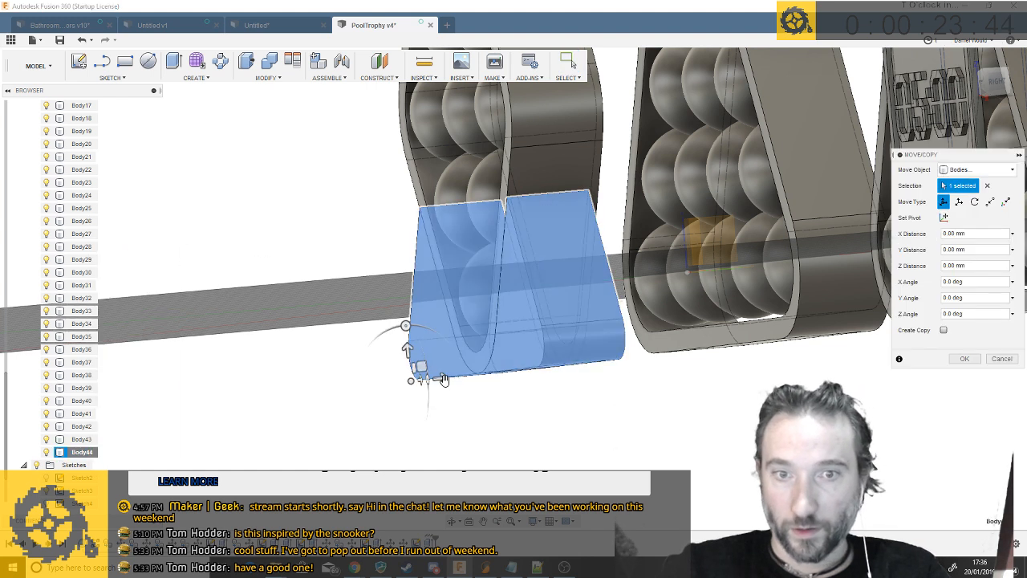
click(444, 378)
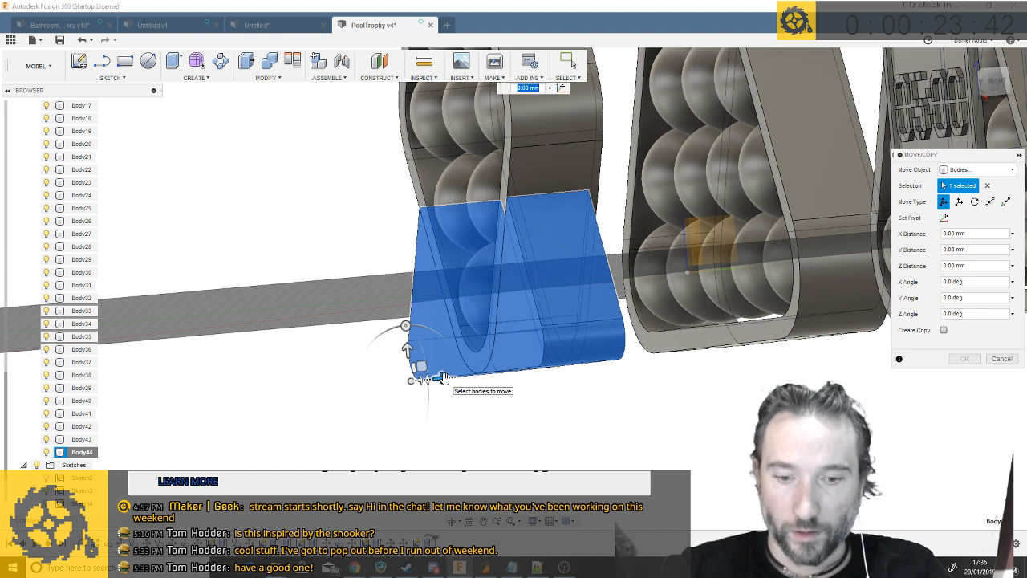
text(0.5)
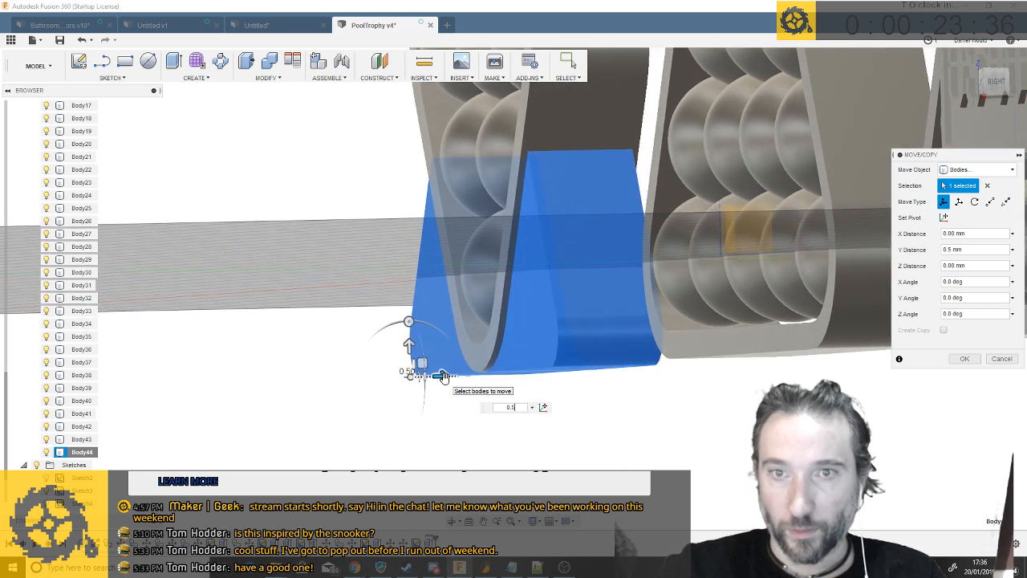
key(Return)
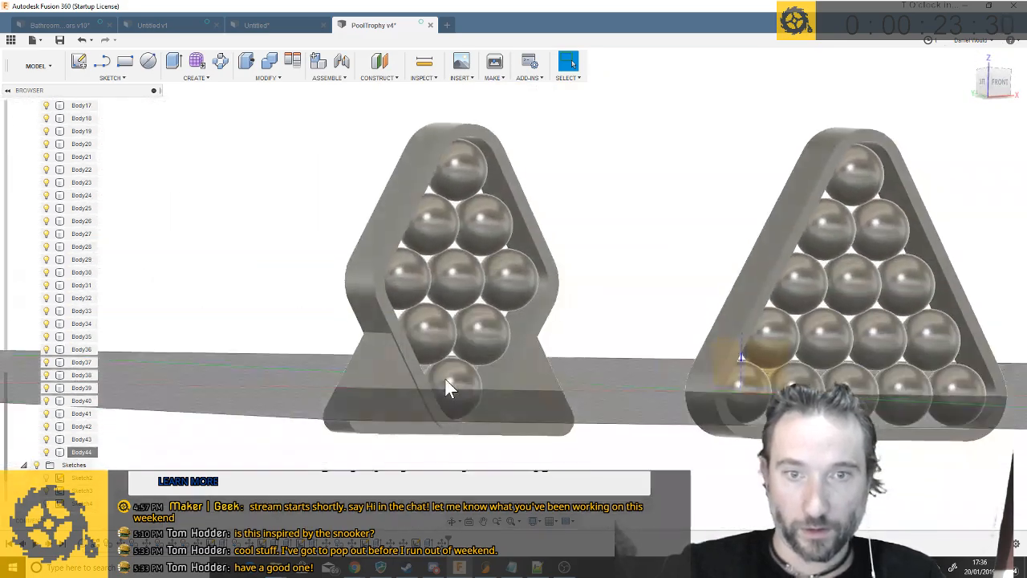
key(ctrl+s)
key(Return)
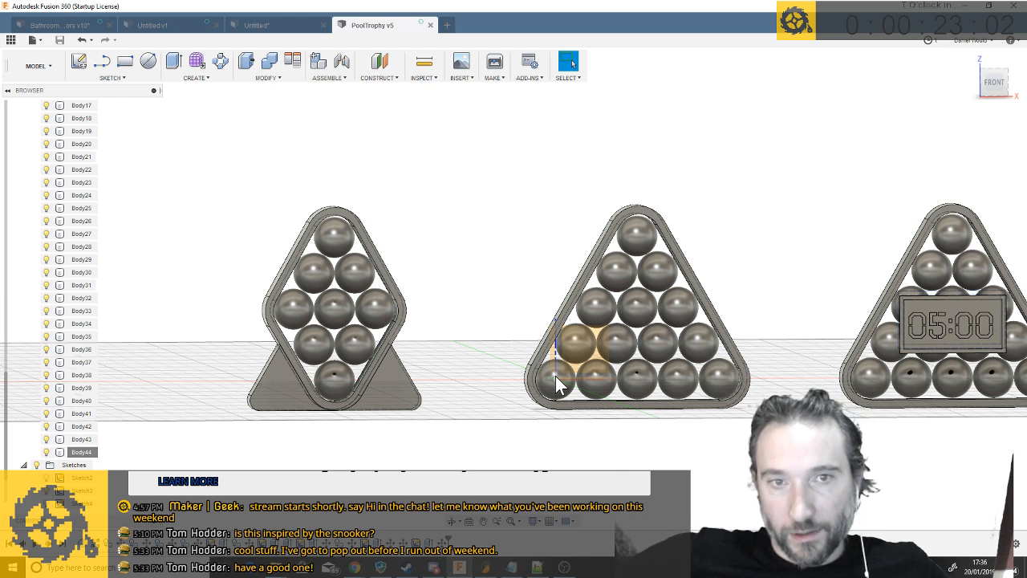
shift+middle_drag(544, 379, 536, 347)
key(q)
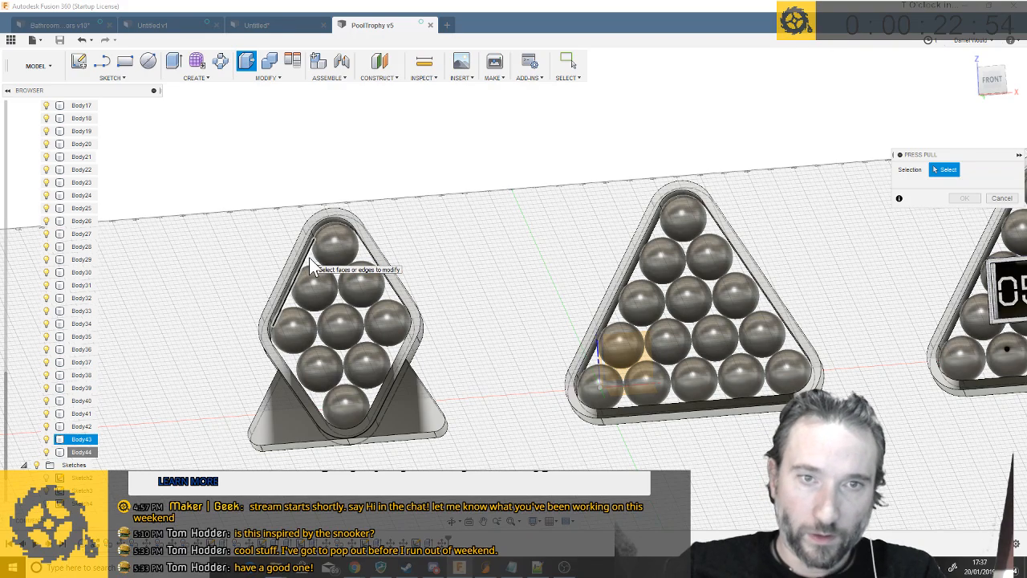
scroll(309, 257, up, 5)
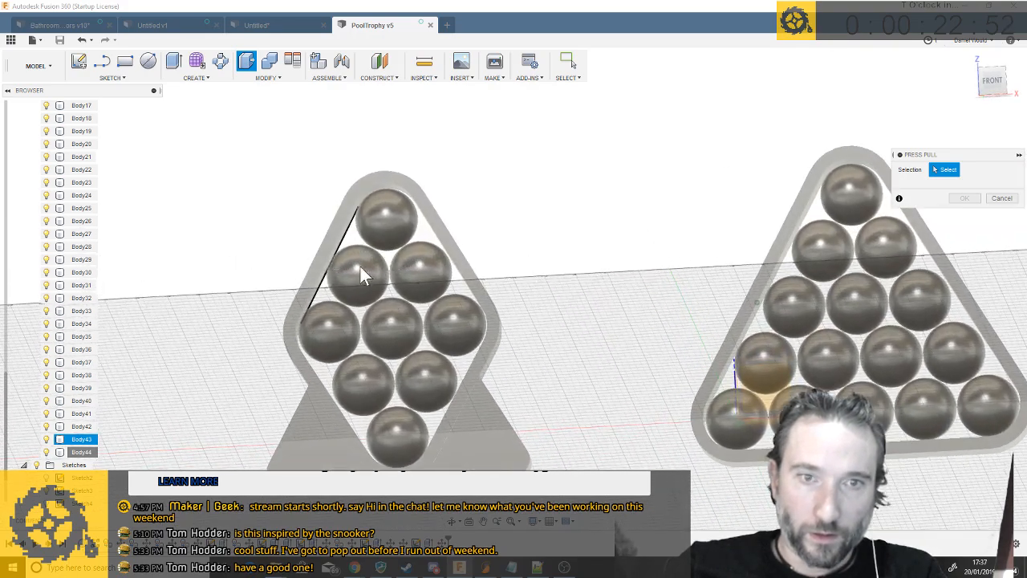
key(Escape)
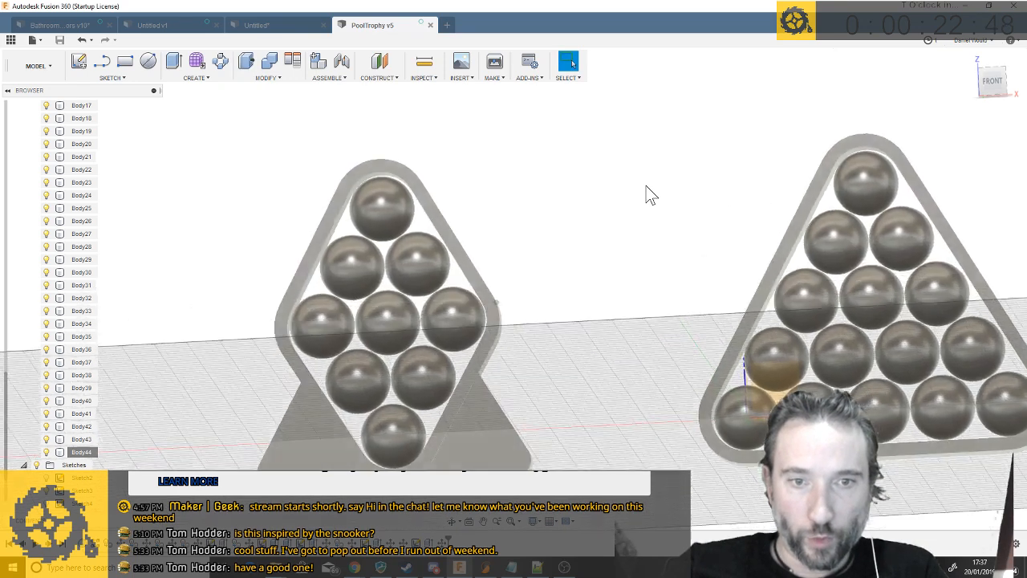
click(422, 170)
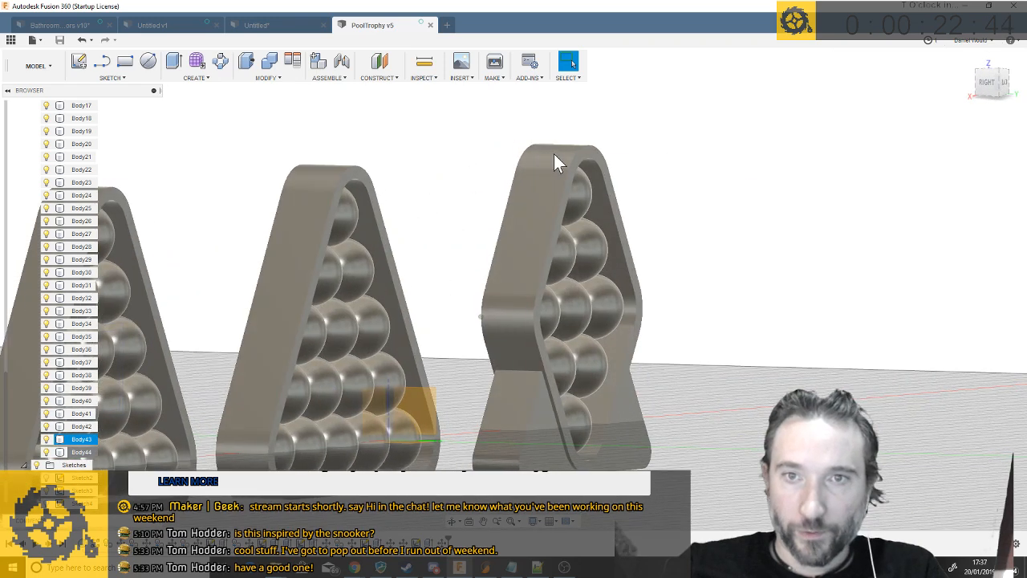
click(127, 67)
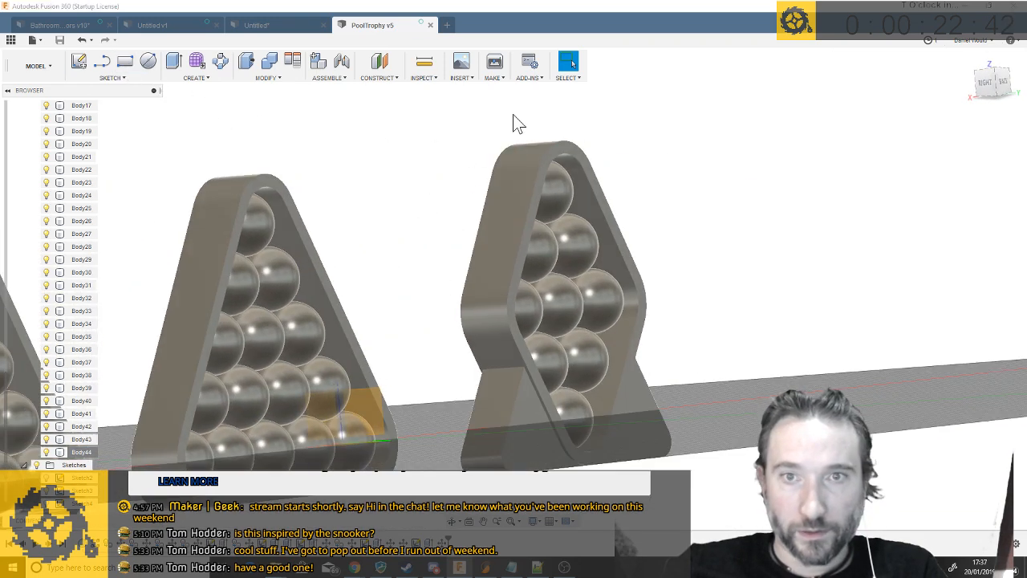
click(562, 155)
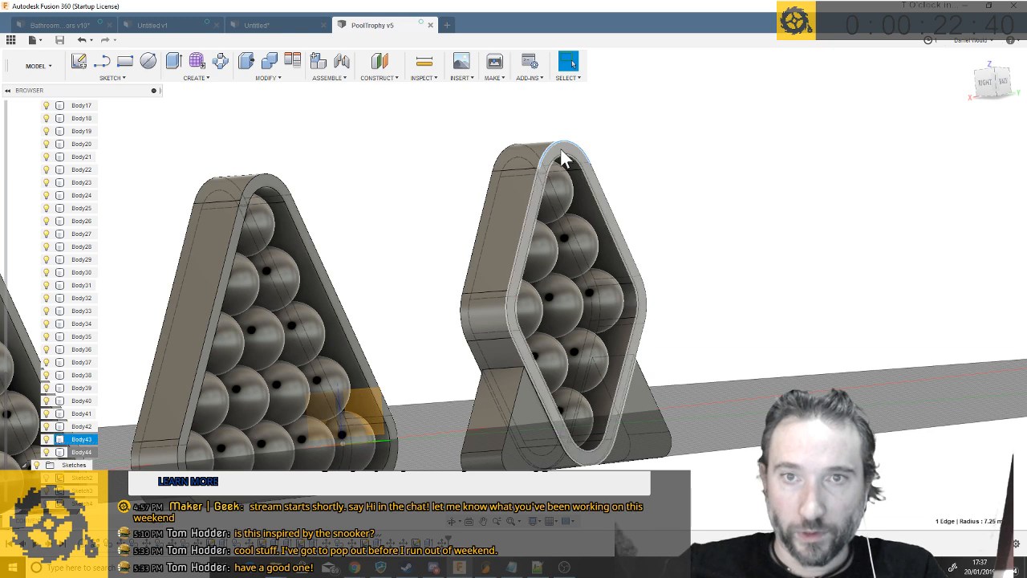
click(563, 155)
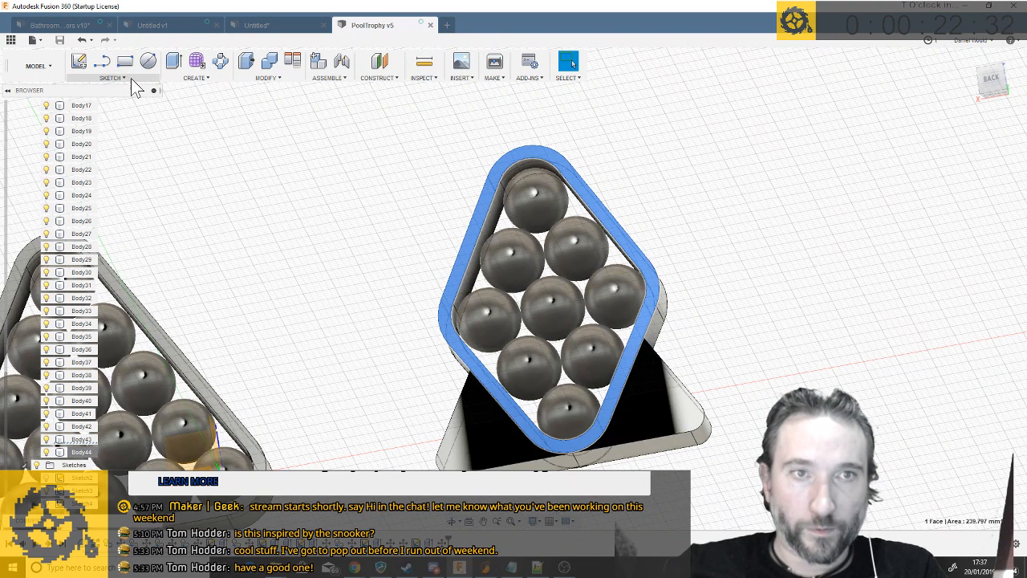
click(174, 62)
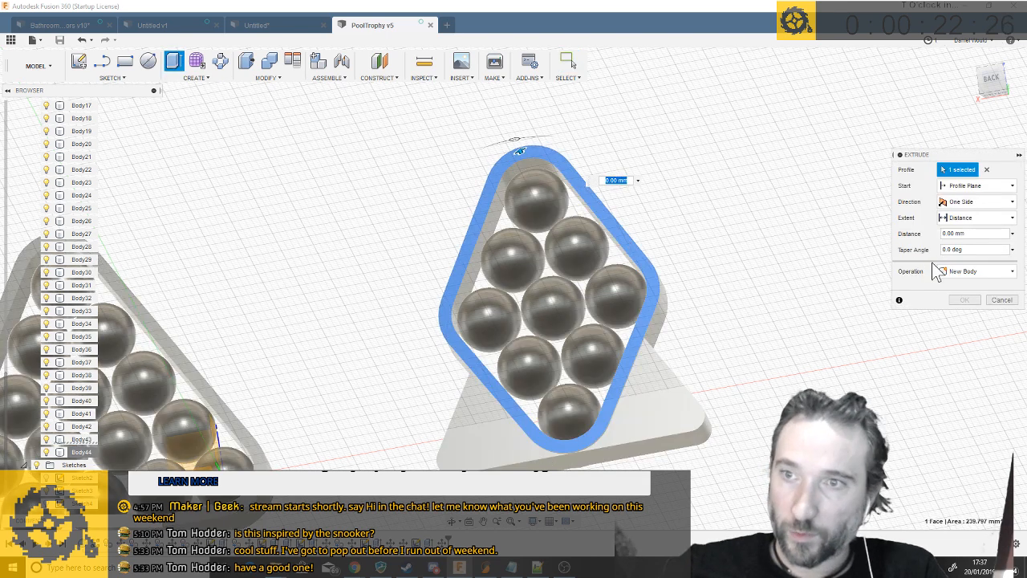
click(1001, 299)
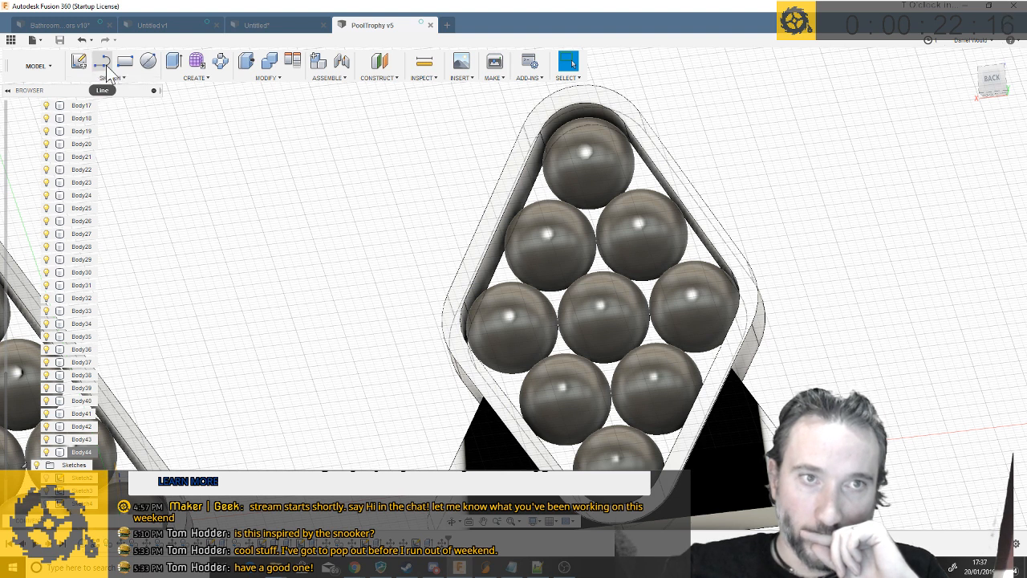
Create a sketch on the back of the diamond frame and extrude its inner profile by -1 mm with the Join operation
click(146, 63)
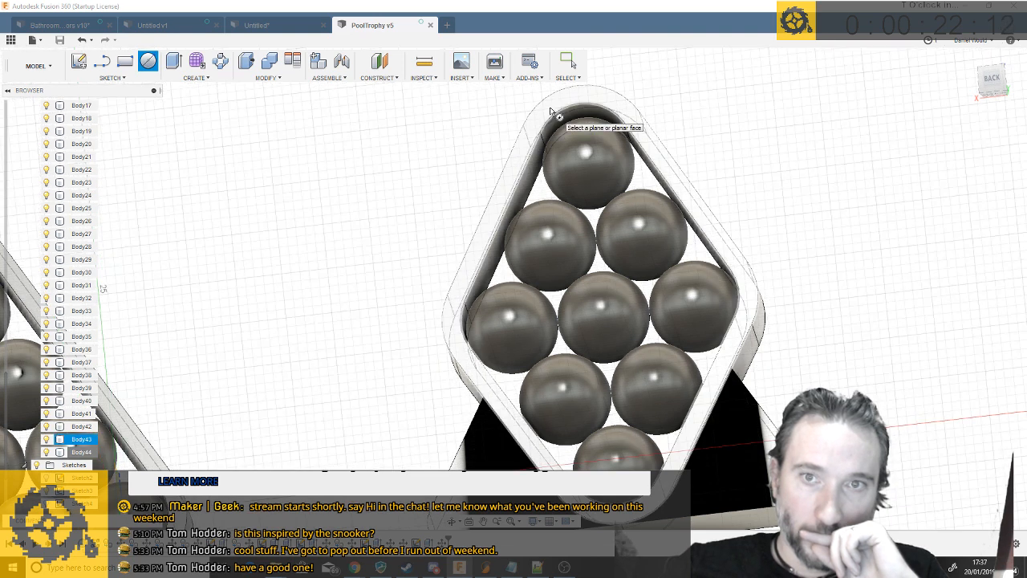
click(551, 111)
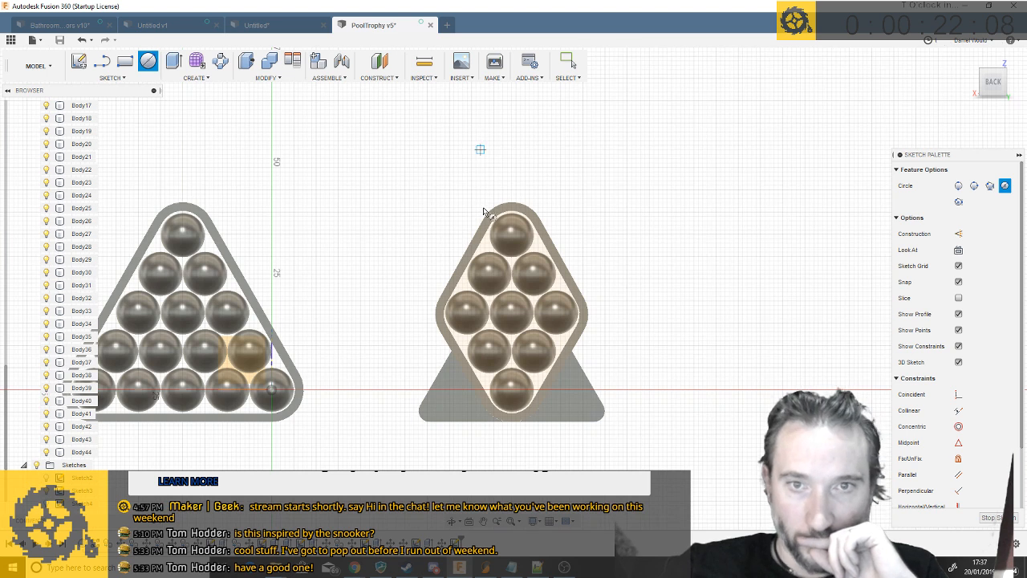
scroll(484, 232, up, 4)
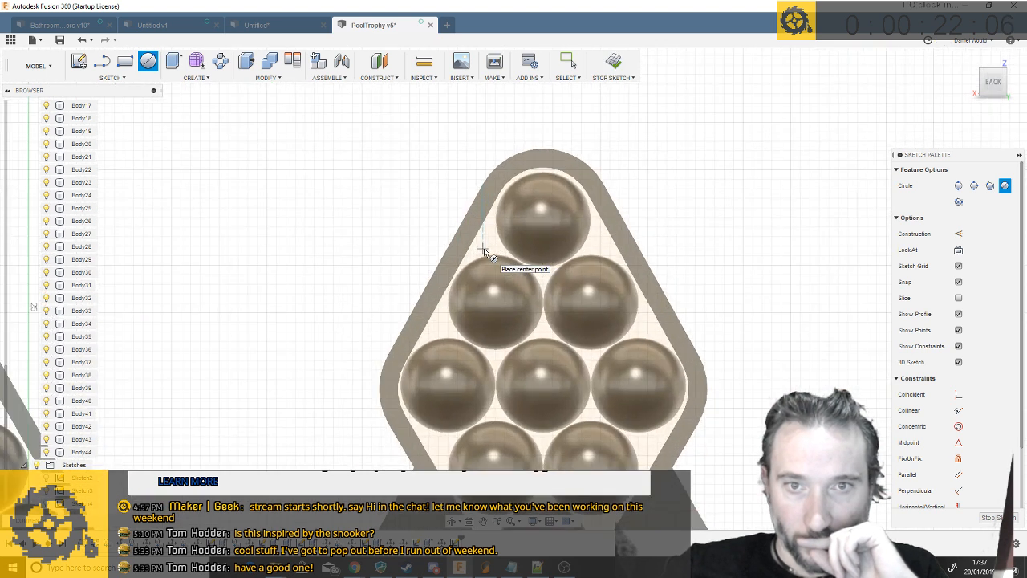
key(q)
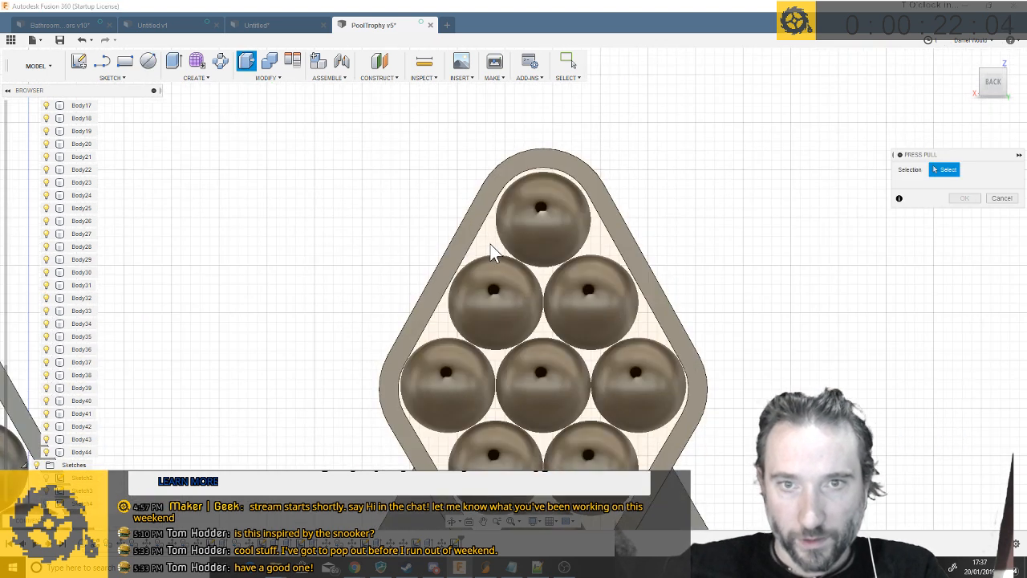
click(496, 248)
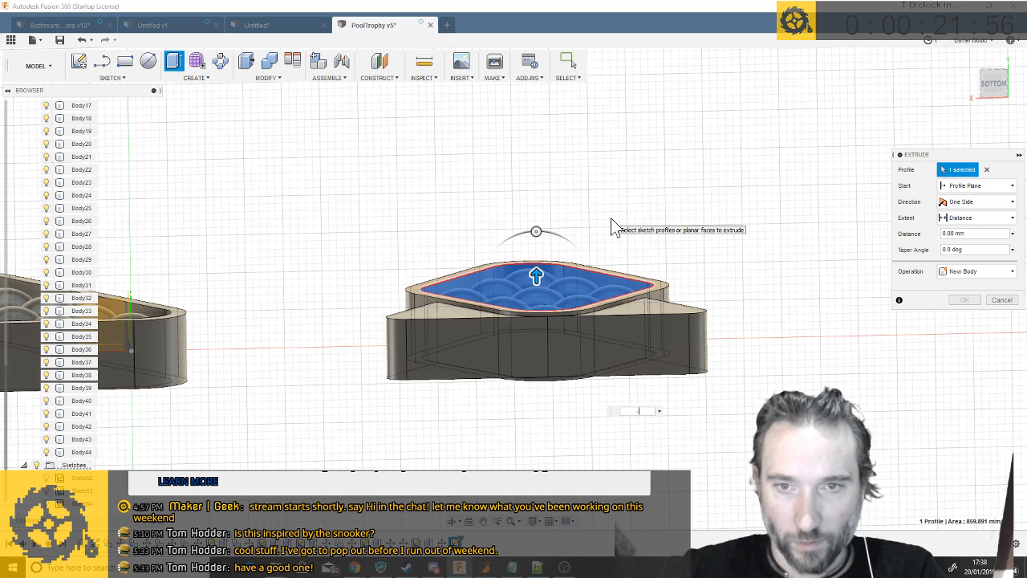
text(-1)
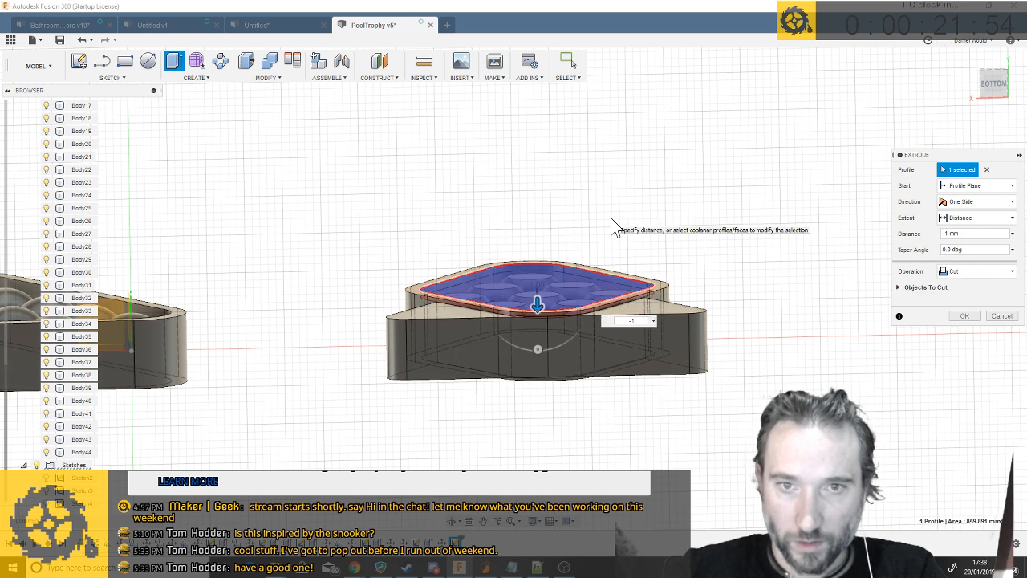
click(955, 273)
click(955, 286)
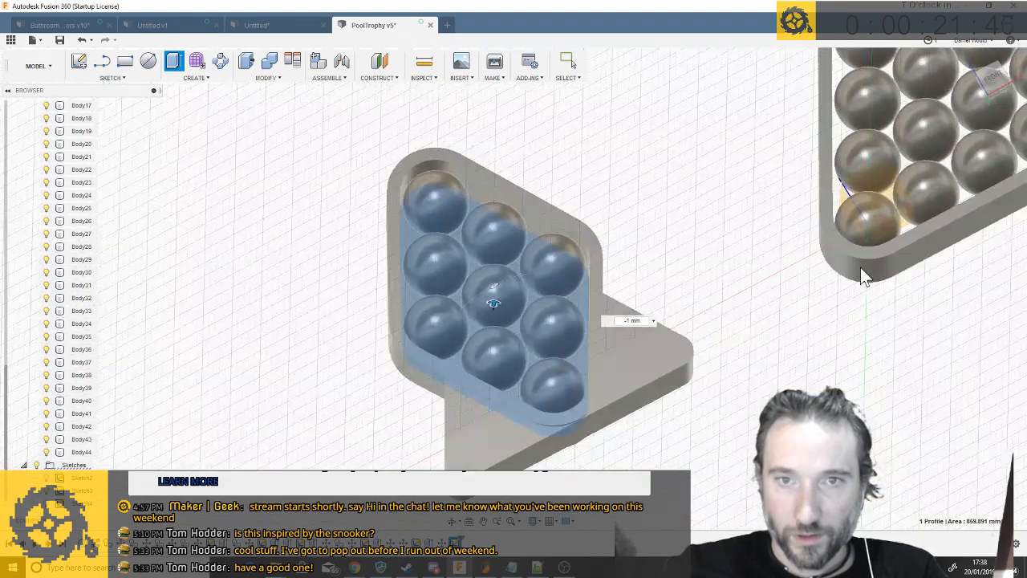
key(Return)
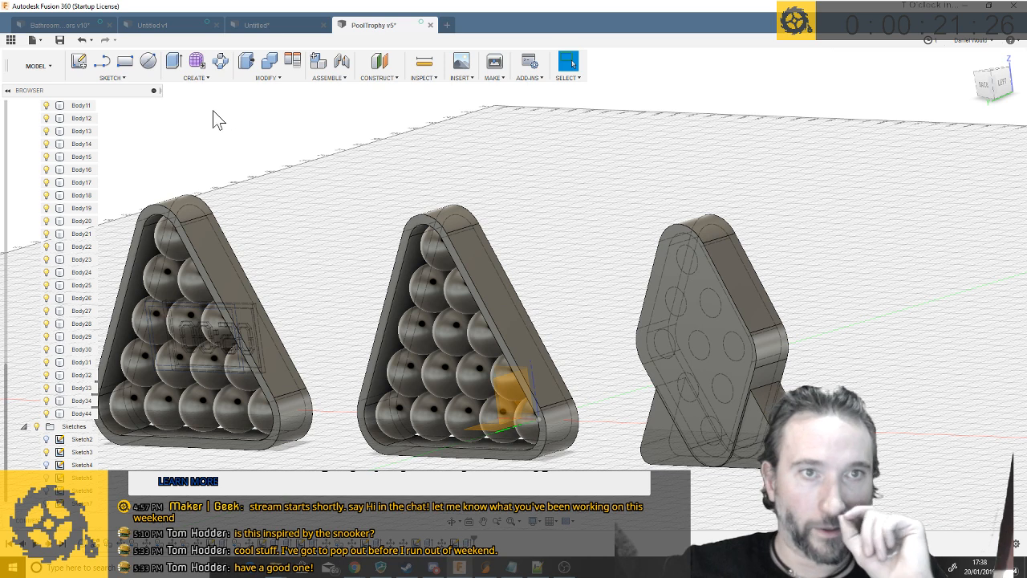
Create a sketch on the back of the middle triangular rack's frame and extrude its inner profile by -1 mm
click(148, 63)
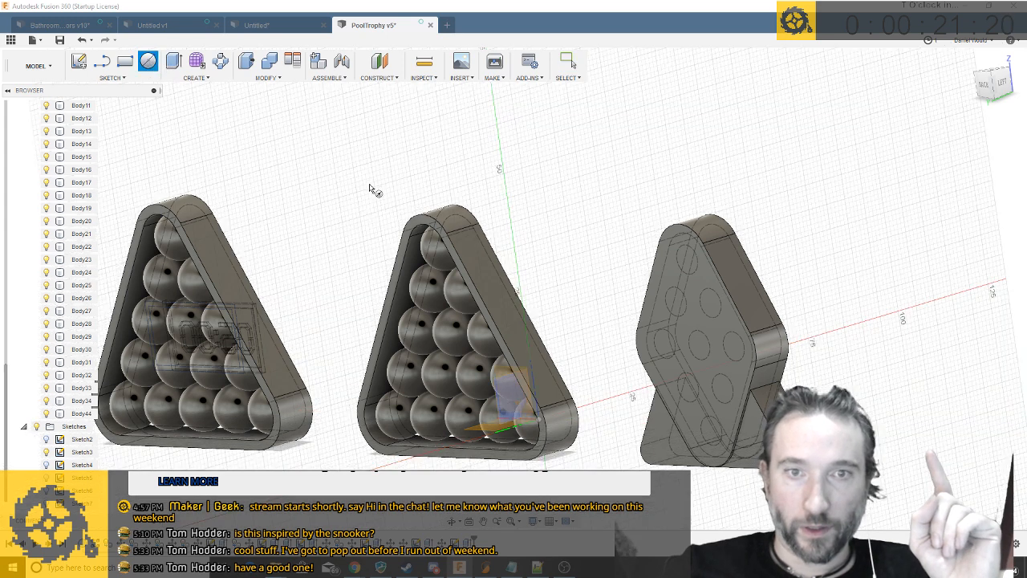
click(400, 261)
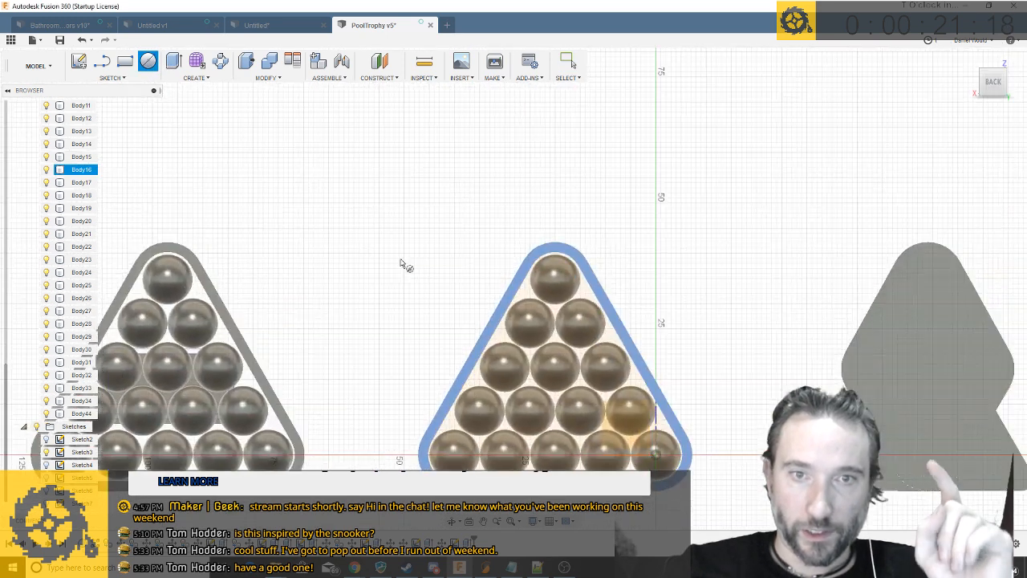
key(Escape)
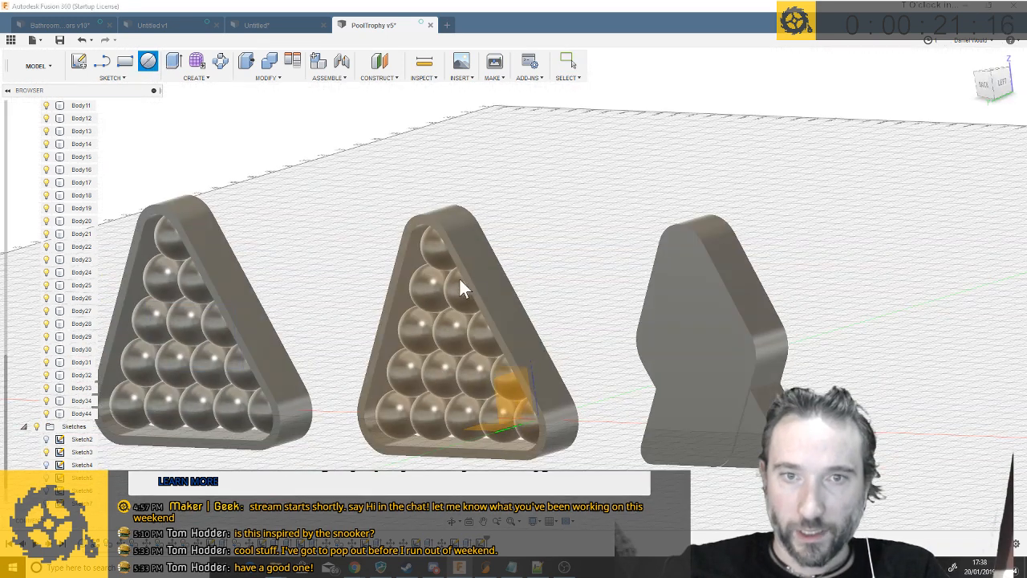
key(e)
click(415, 261)
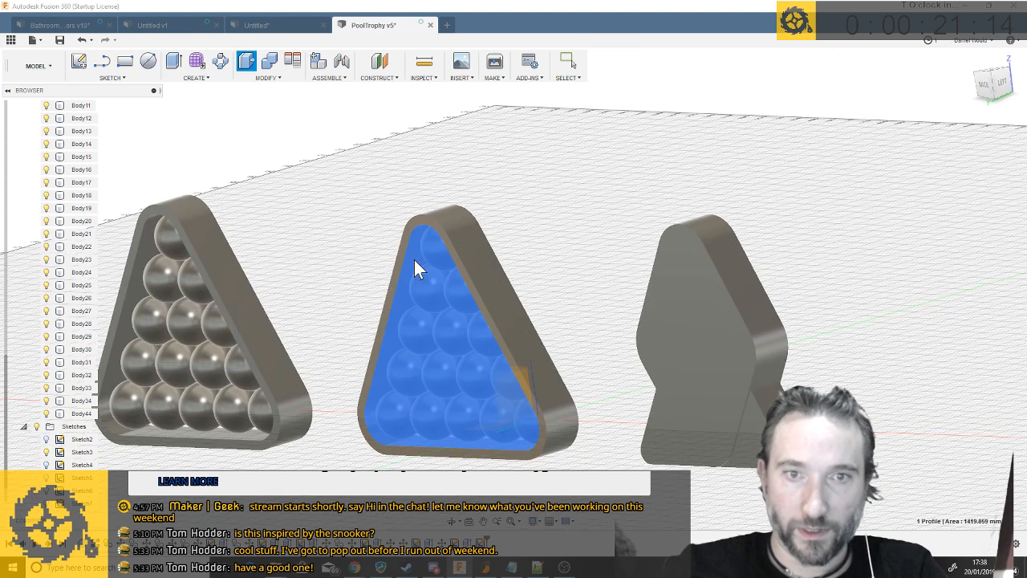
key(e)
text(-)
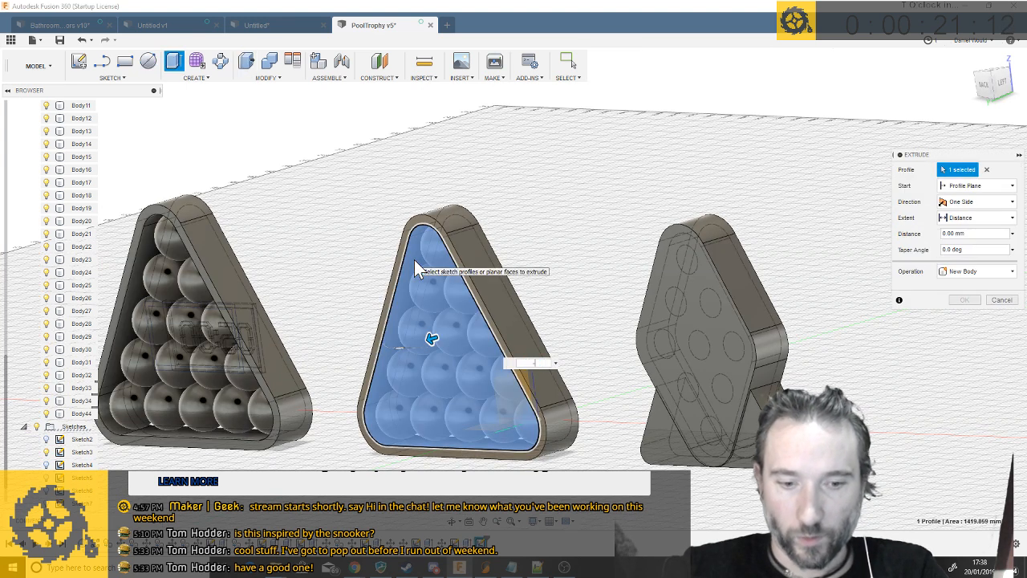
text(1)
key(Return)
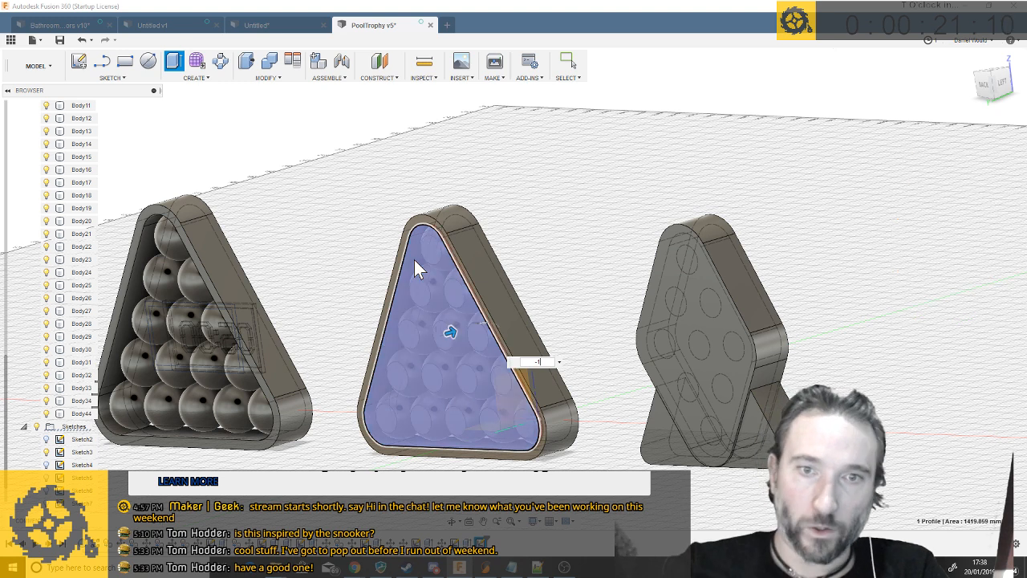
Edit the middle rack's back extrusion and set its operation to Join
right_click(492, 540)
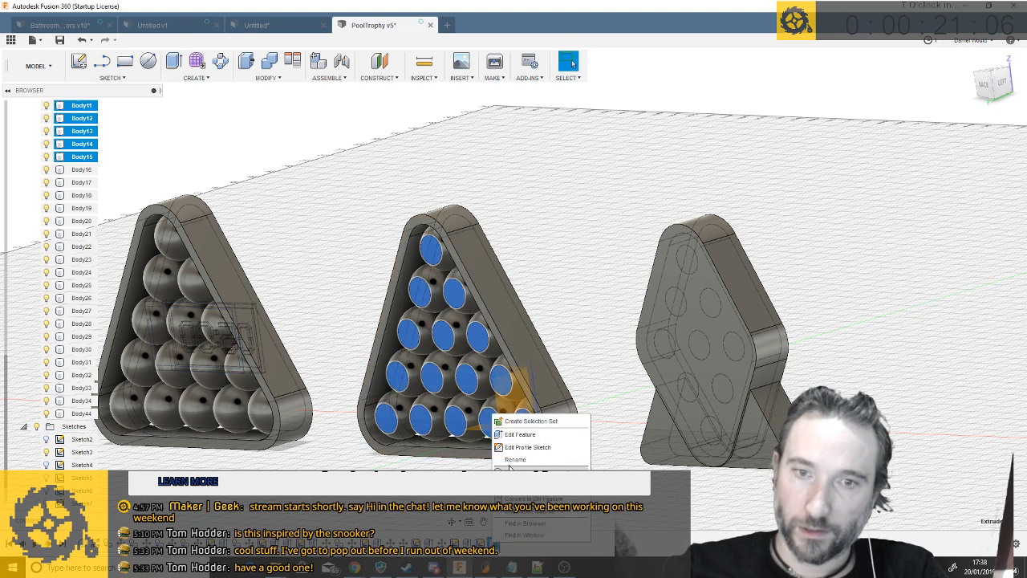
click(518, 436)
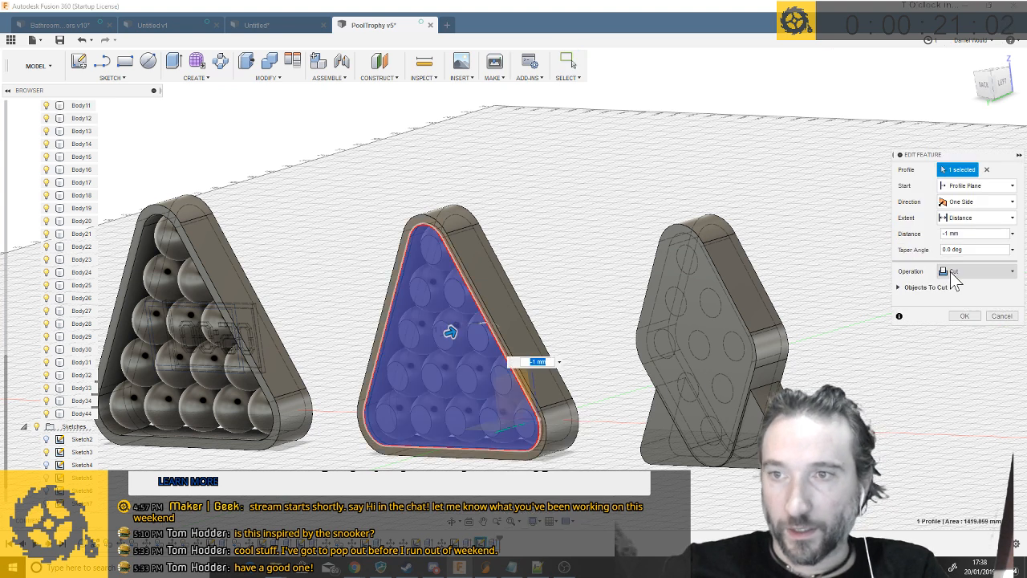
click(954, 271)
click(955, 289)
click(975, 316)
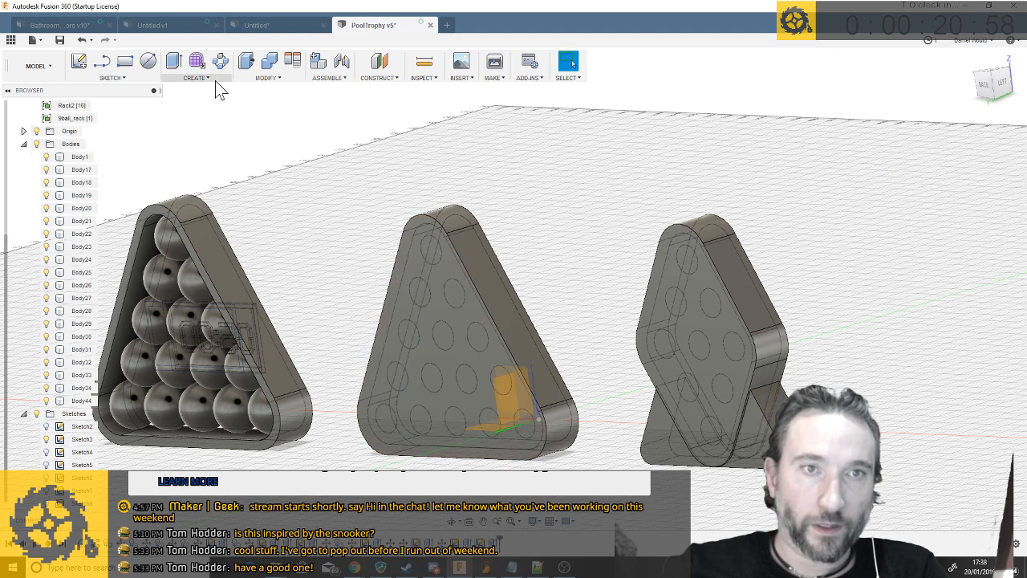
Create a sketch on the back of the 05:00 rack's frame and extrude its inner profile by -1 mm with the Join operation
click(149, 64)
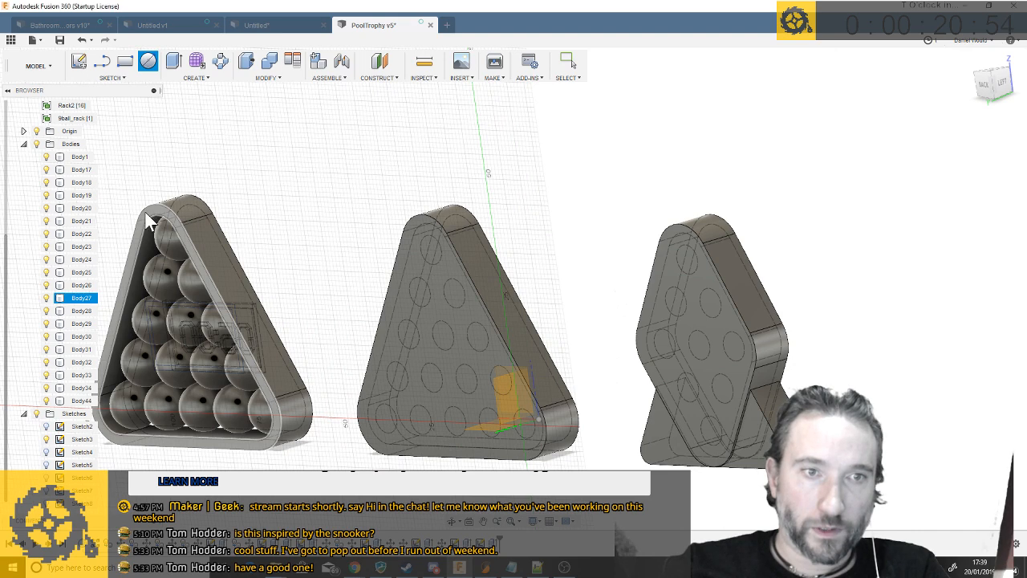
click(150, 218)
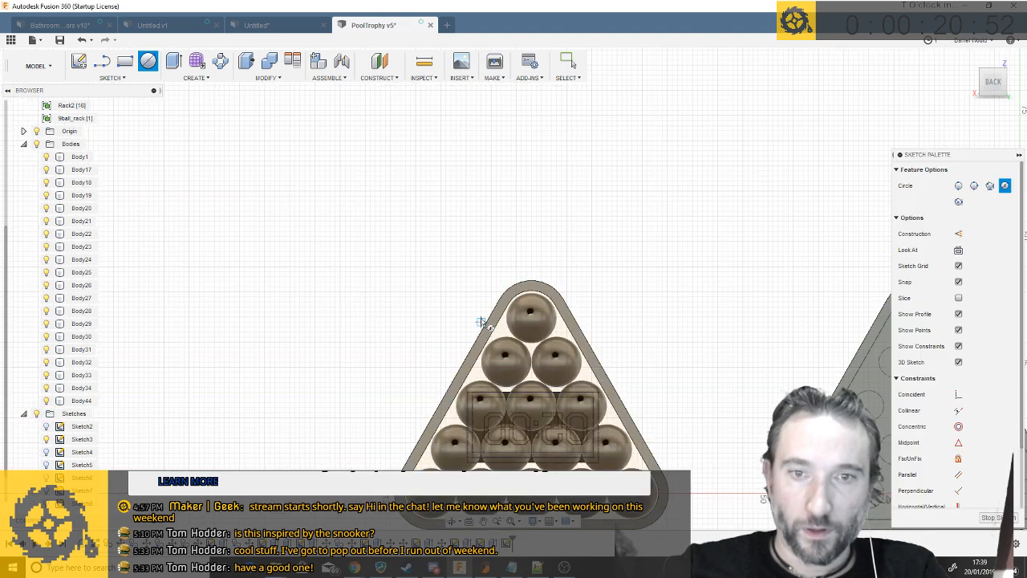
key(q)
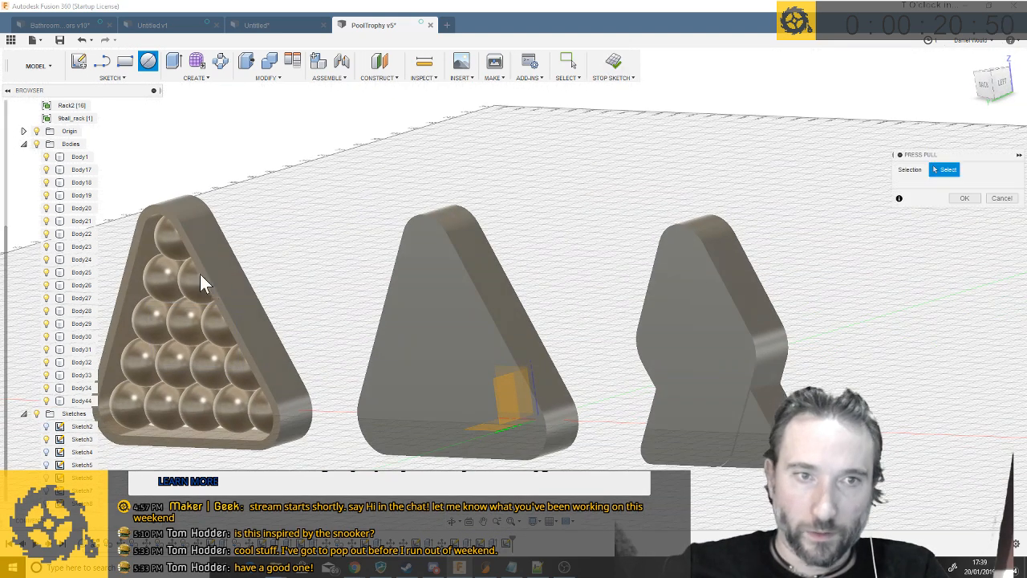
click(149, 250)
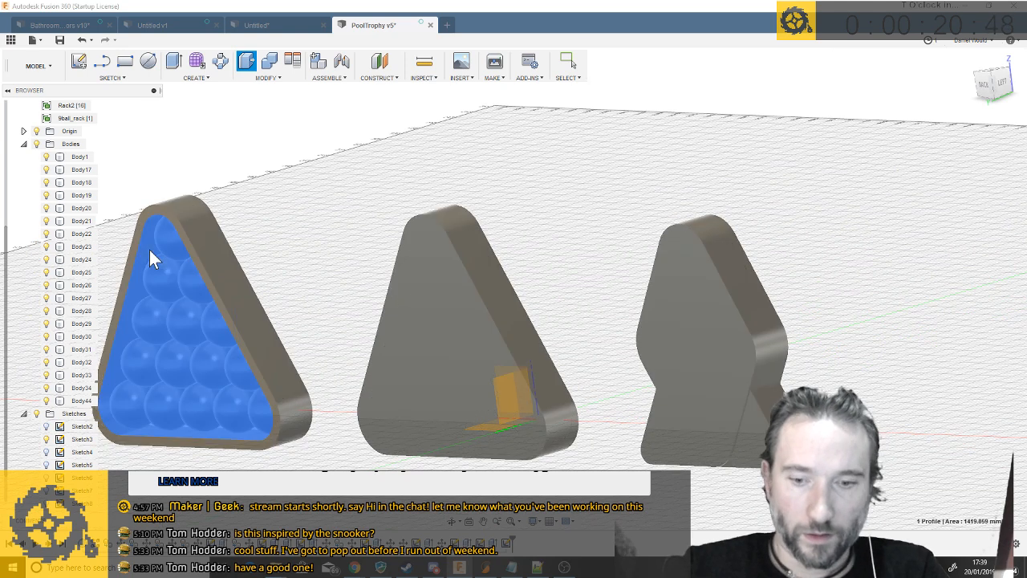
text(-1)
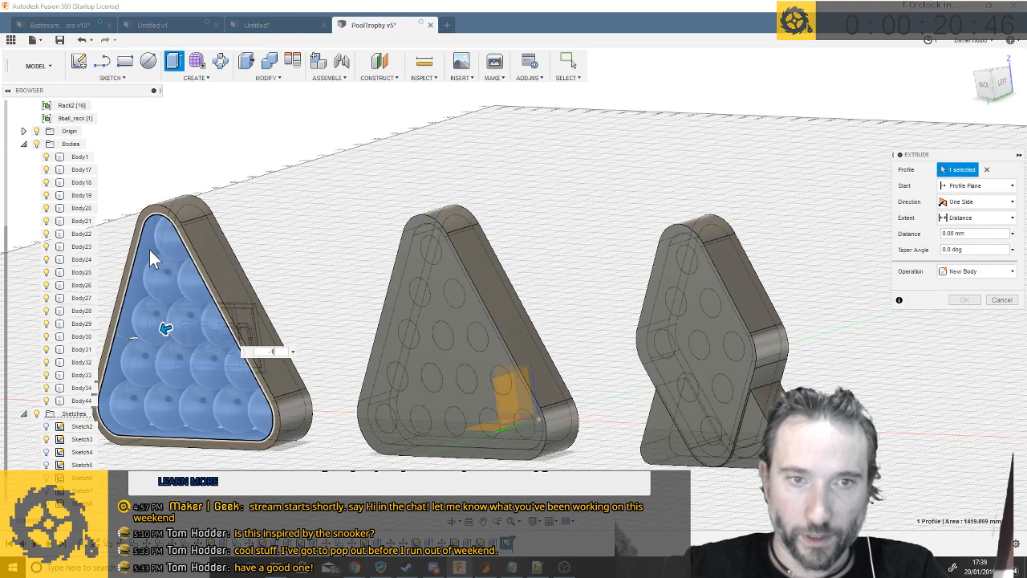
click(958, 271)
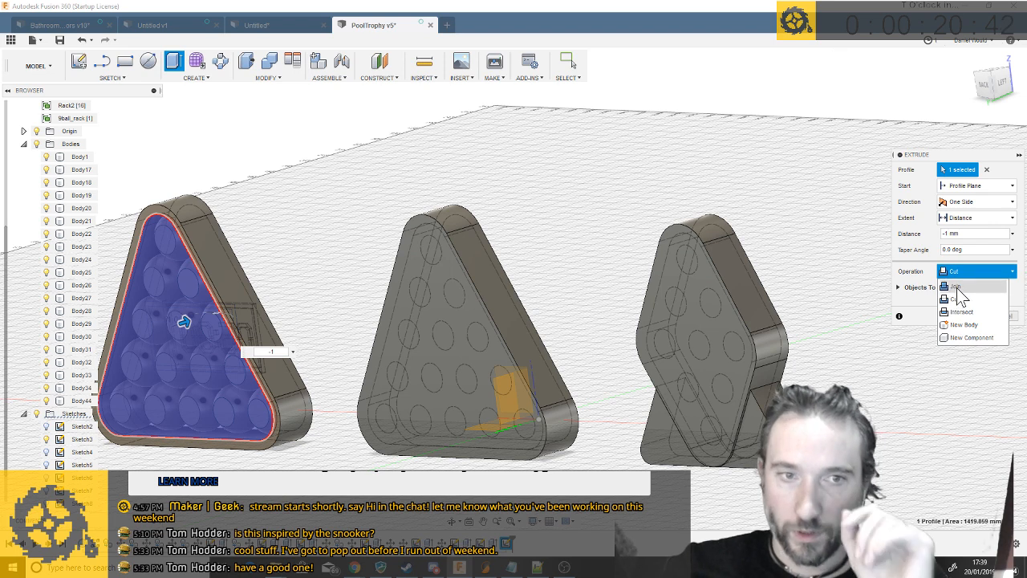
click(957, 289)
click(965, 303)
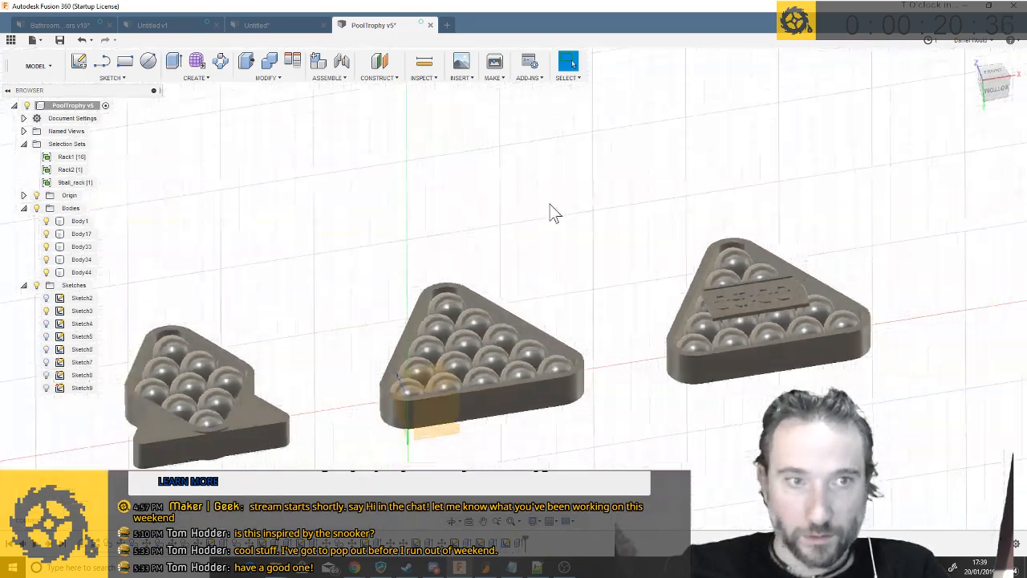
Combine the triangular rack body with its 05:00 plaque using the Join operation
click(80, 233)
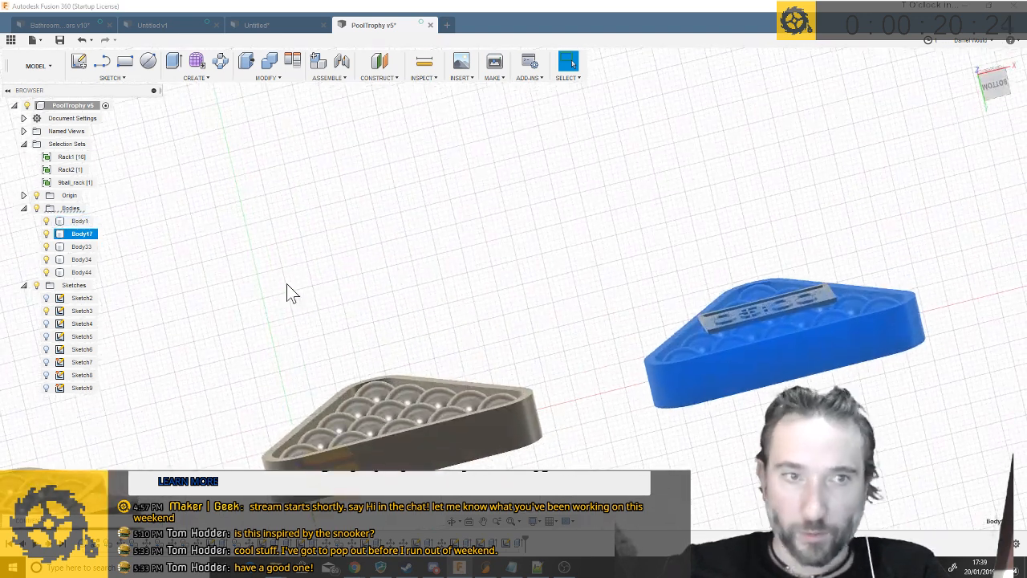
click(277, 80)
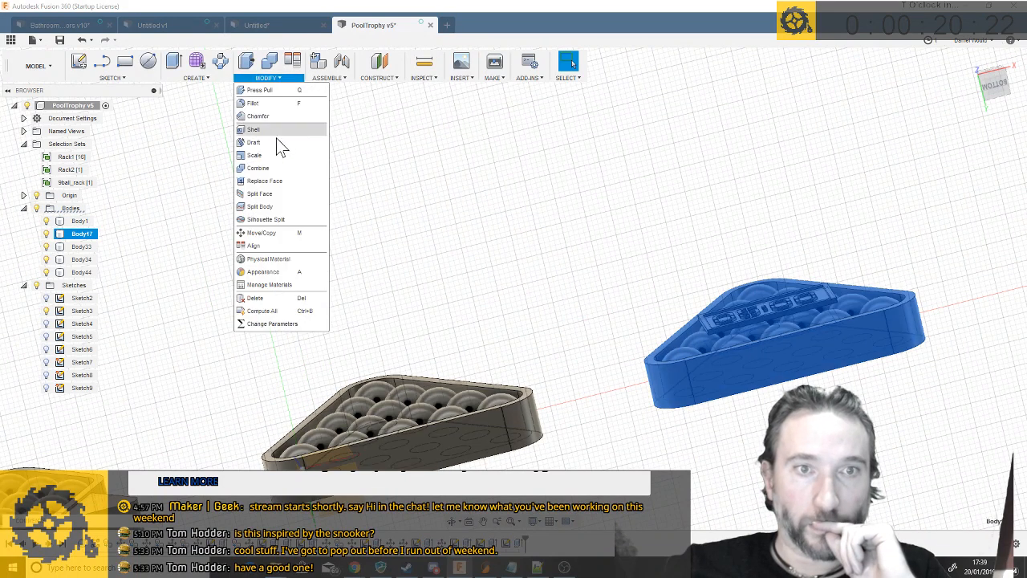
click(280, 168)
click(682, 333)
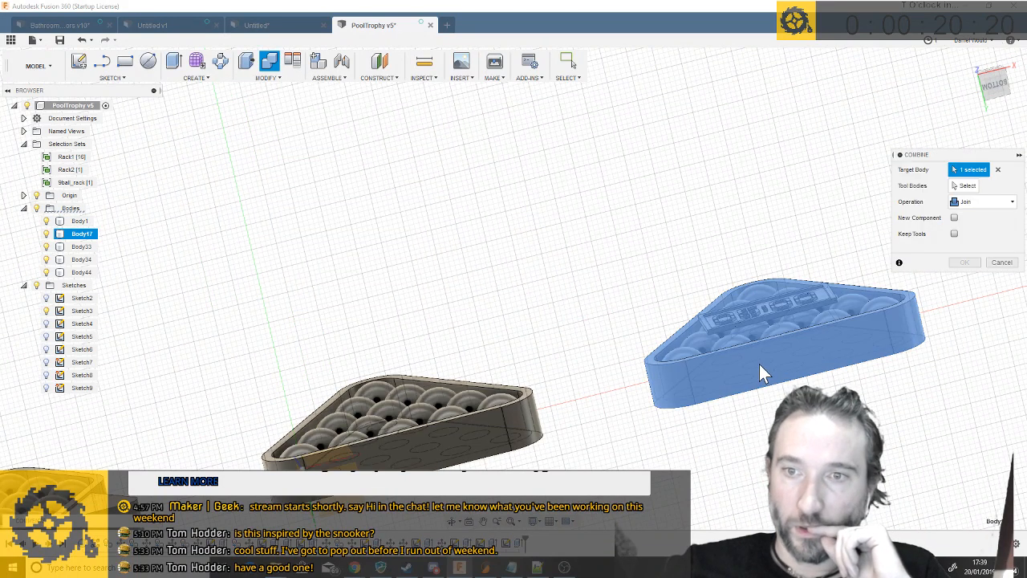
click(767, 317)
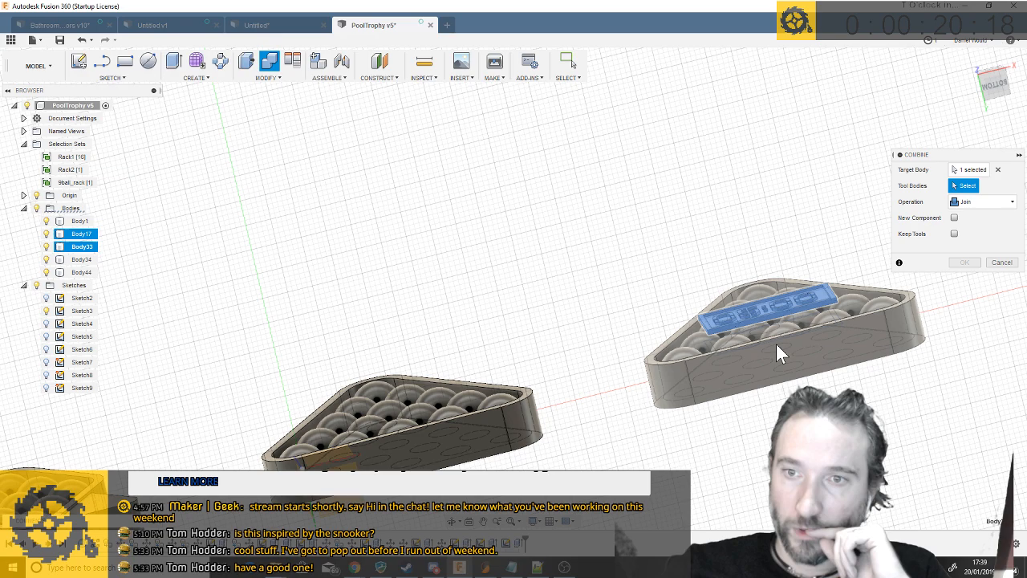
click(878, 320)
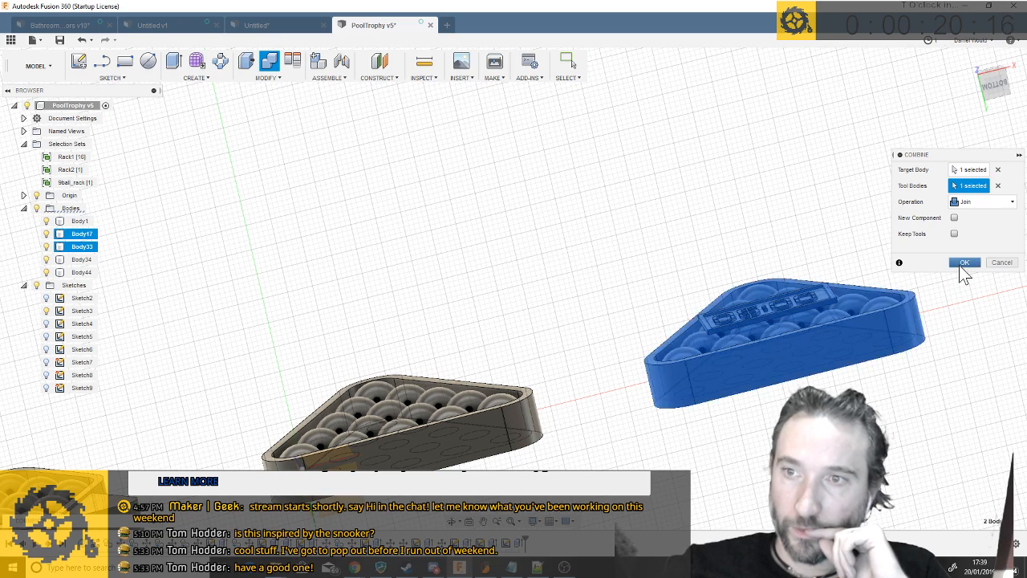
click(964, 263)
shift+middle_drag(766, 243, 796, 319)
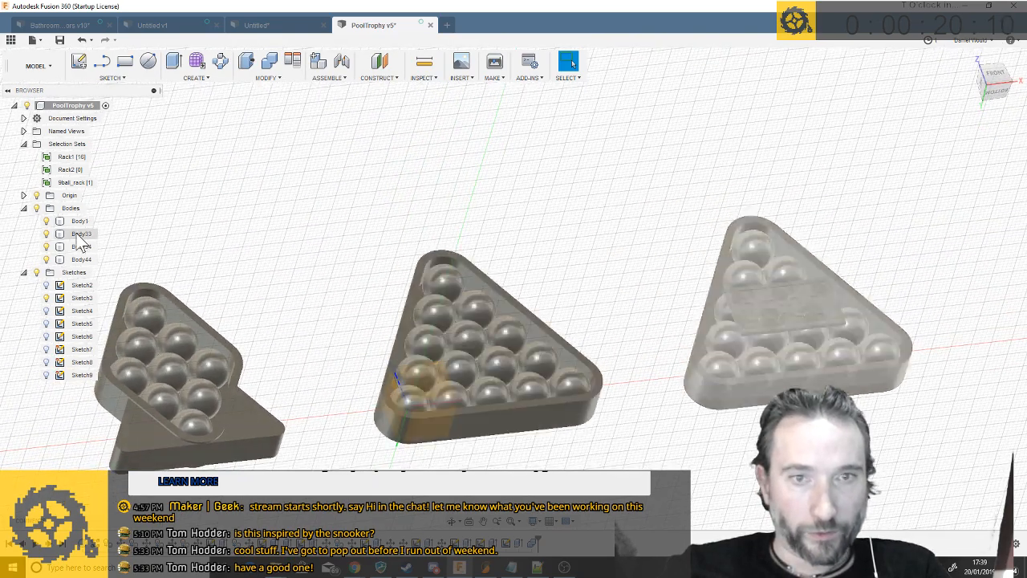
Combine the diamond's support foot with the nine-ball diamond body using the Join operation
scroll(138, 250, up, 4)
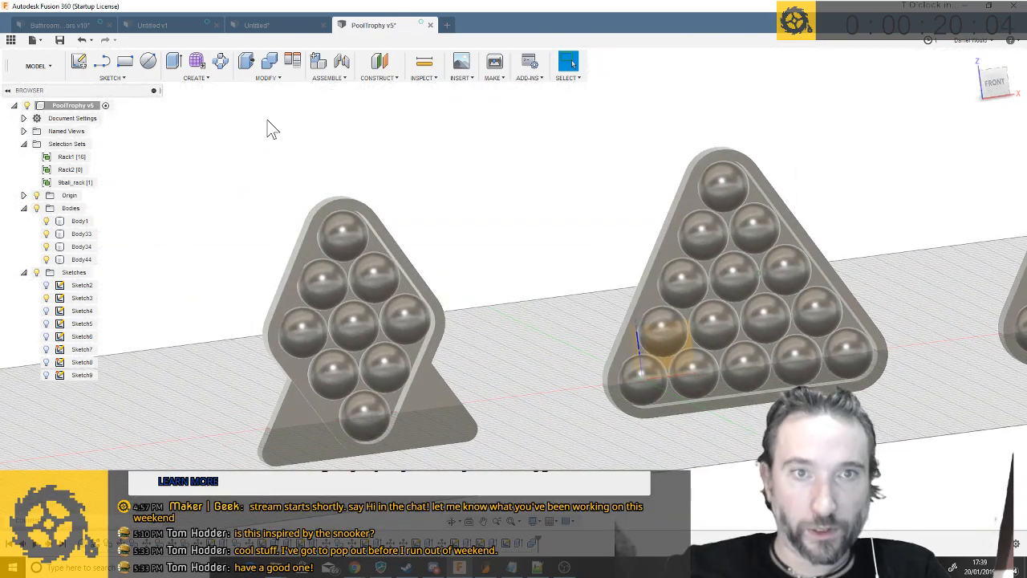
click(280, 79)
click(258, 168)
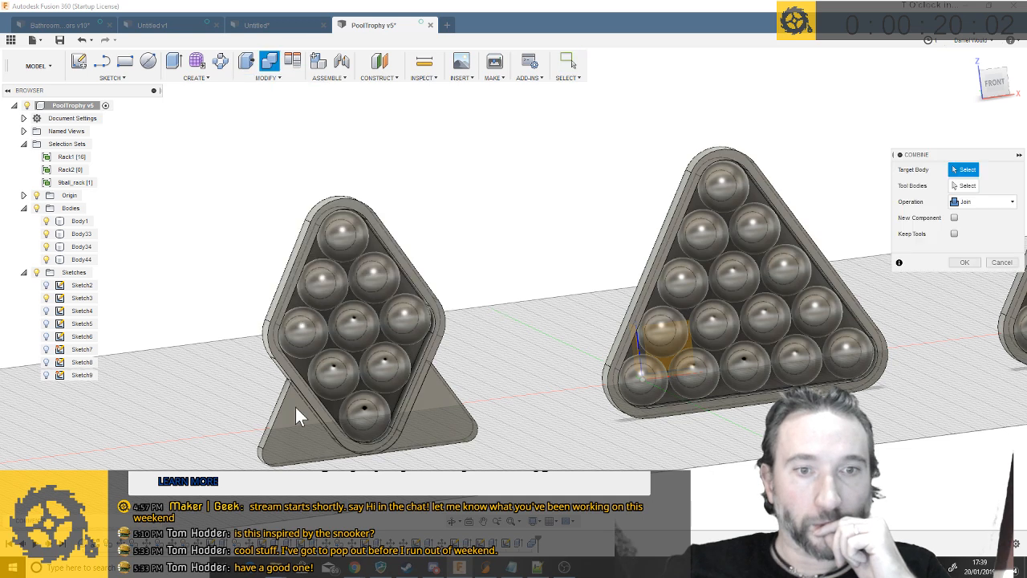
click(304, 422)
click(425, 321)
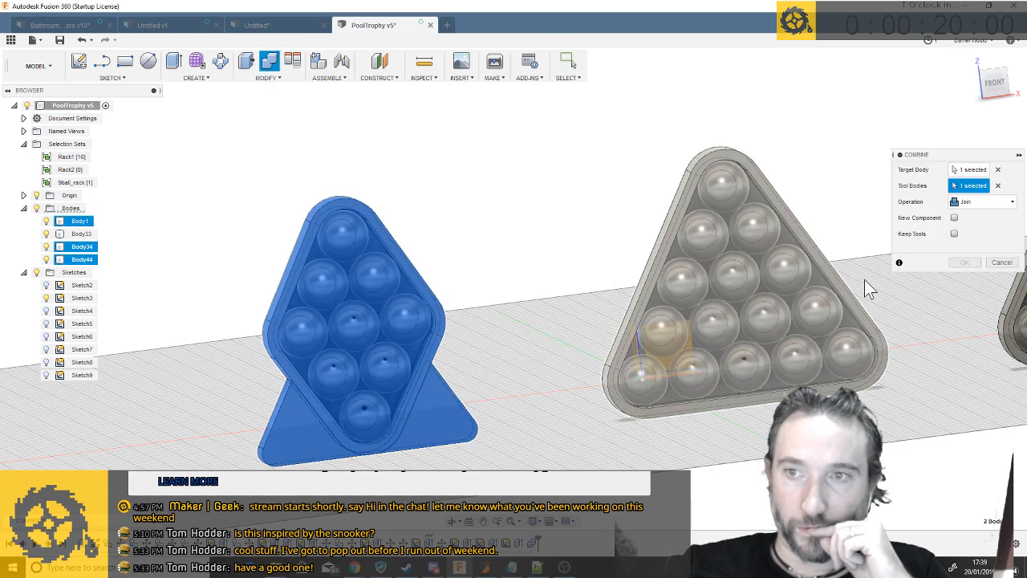
click(962, 265)
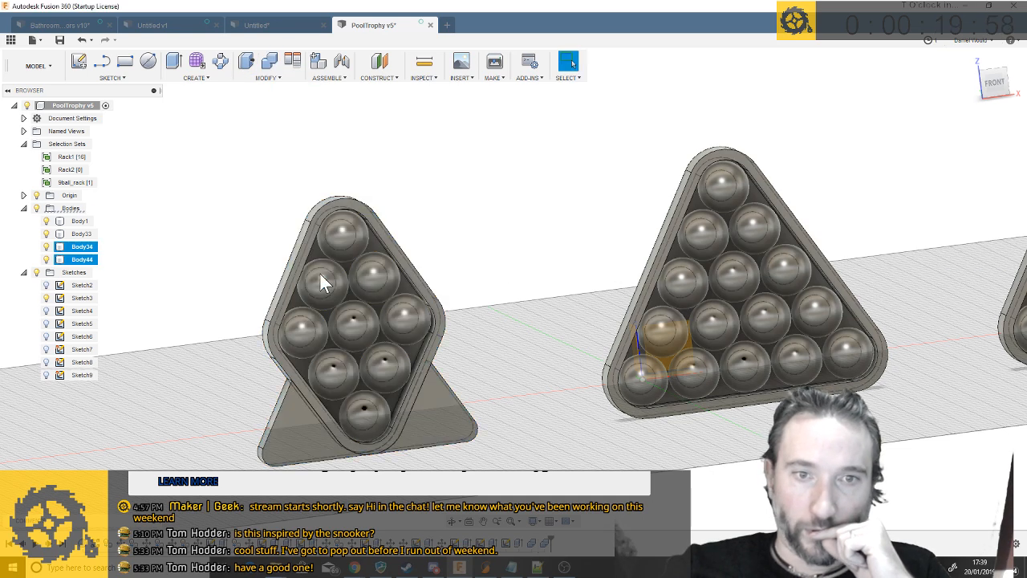
scroll(256, 289, down, 3)
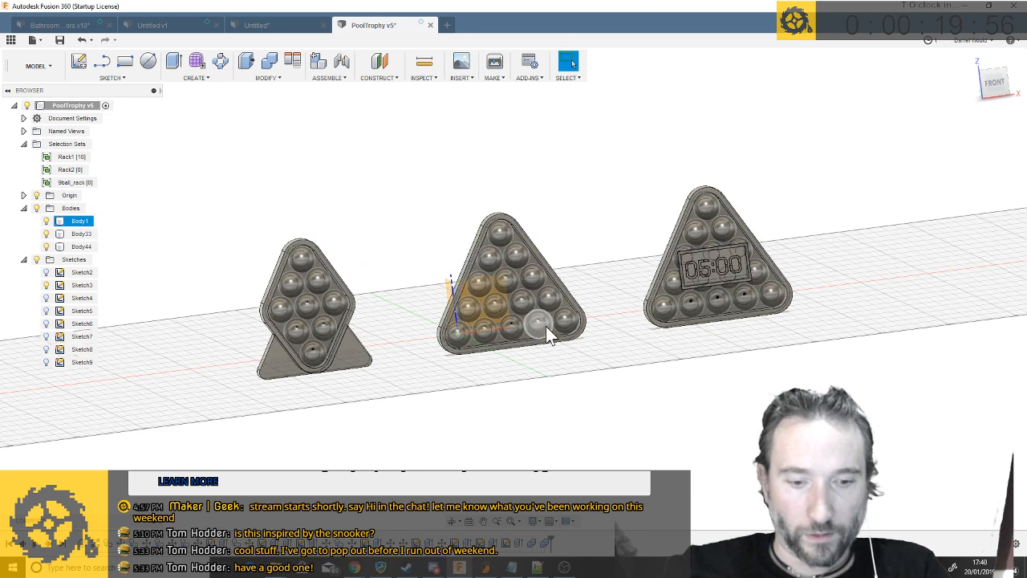
Save the trophy design as a new version
key(ctrl+s)
key(Return)
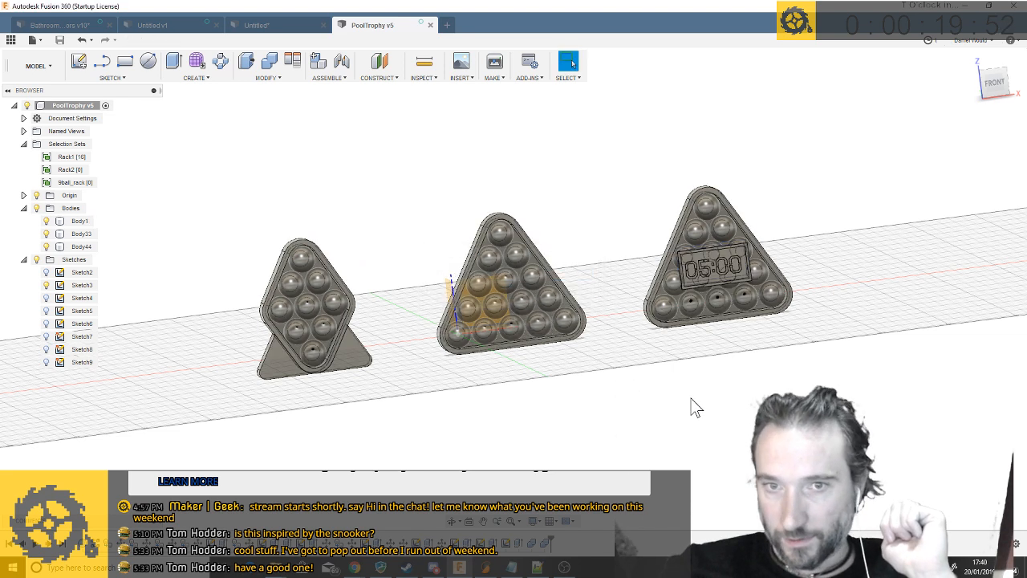
Measure the middle rack's height from its rounded top edge to its bottom edge
click(424, 62)
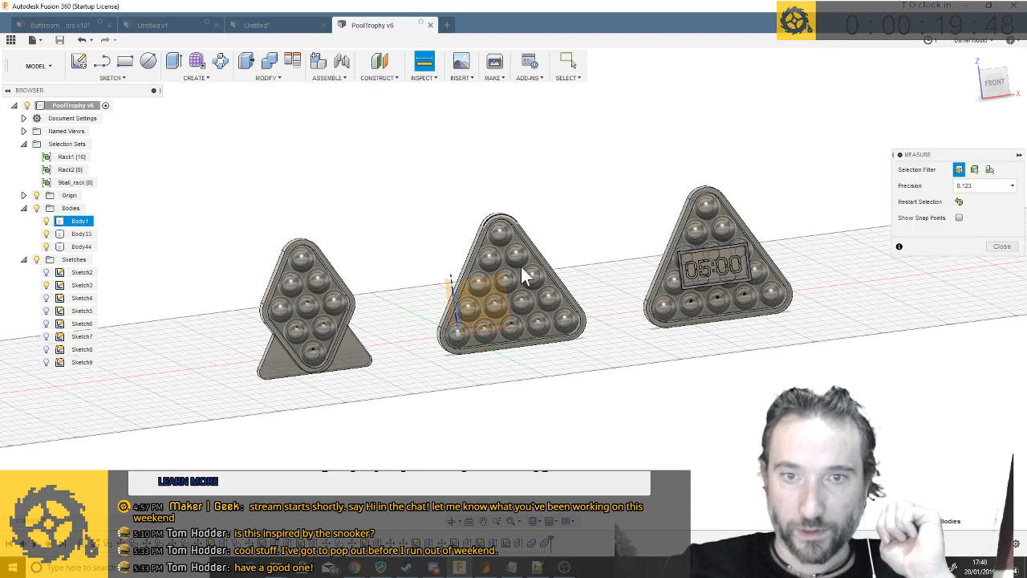
click(499, 218)
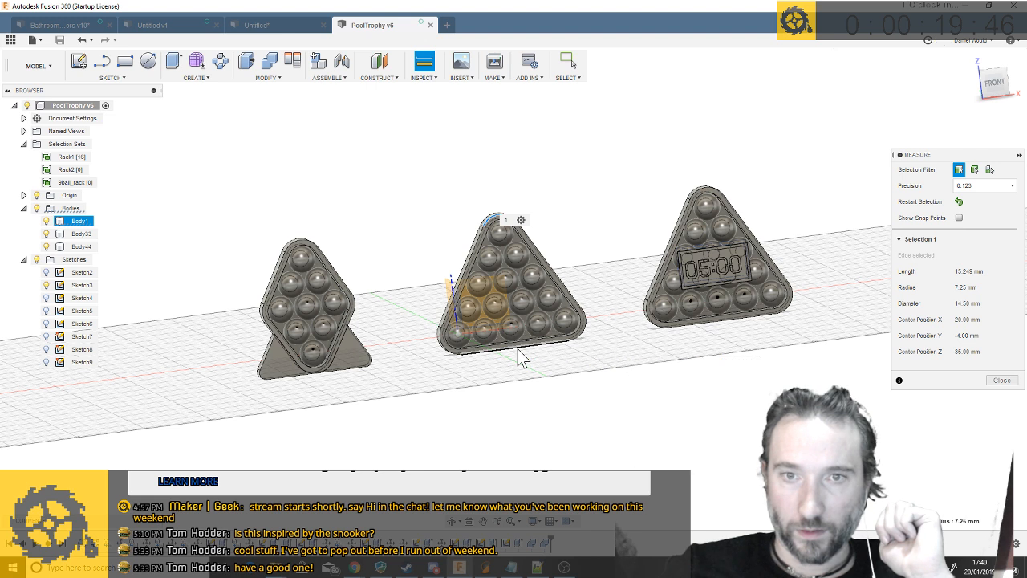
click(520, 351)
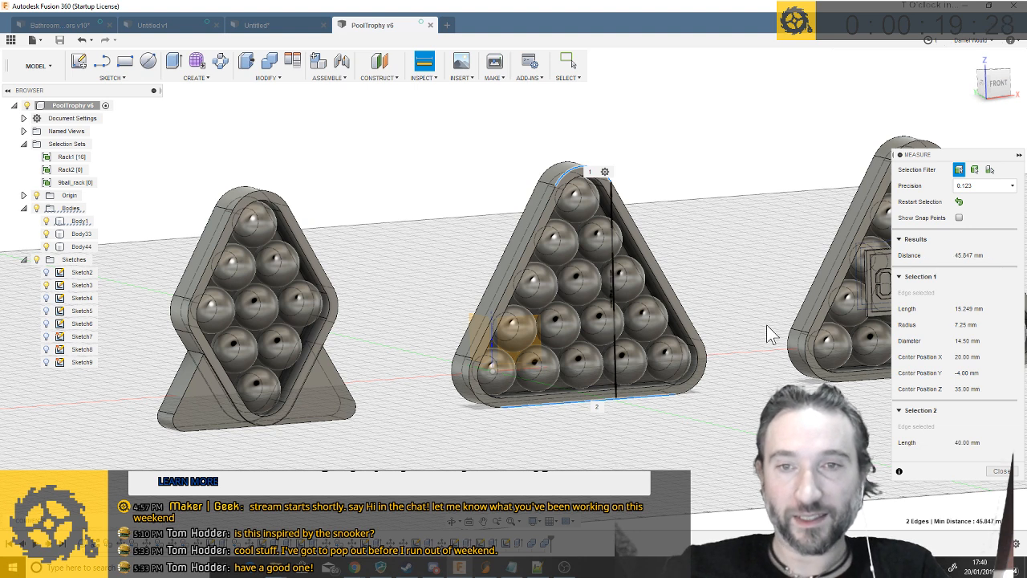
click(994, 471)
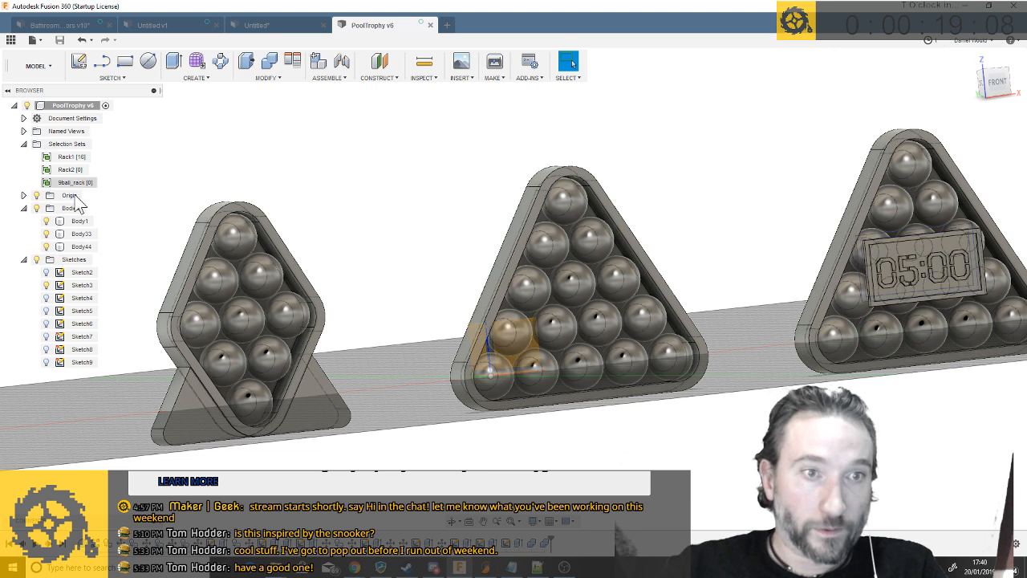
Begin a high-refinement binary STL export of the middle rack body, targeting the CAD/models folder on Google Drive
right_click(77, 224)
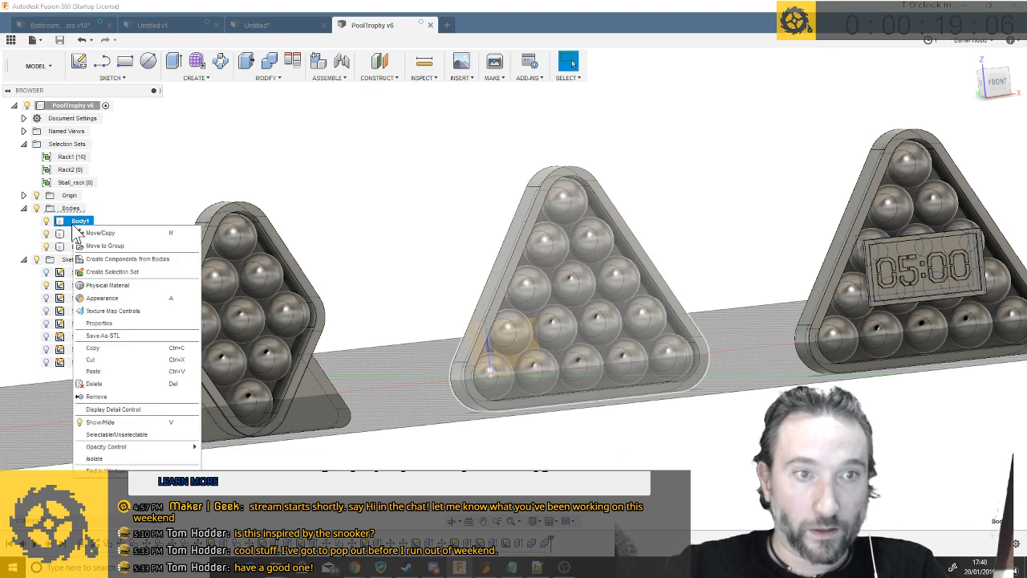
click(126, 337)
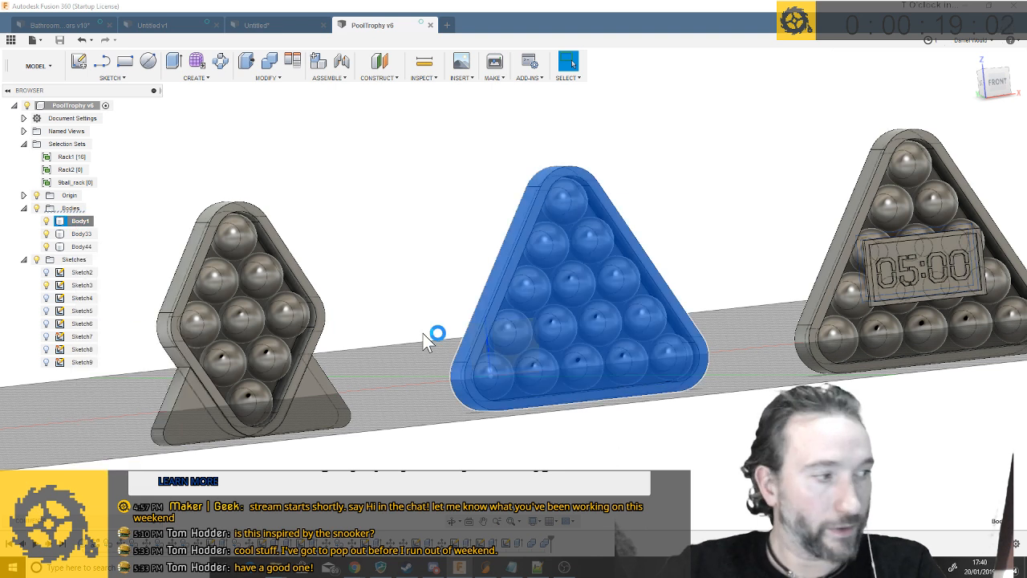
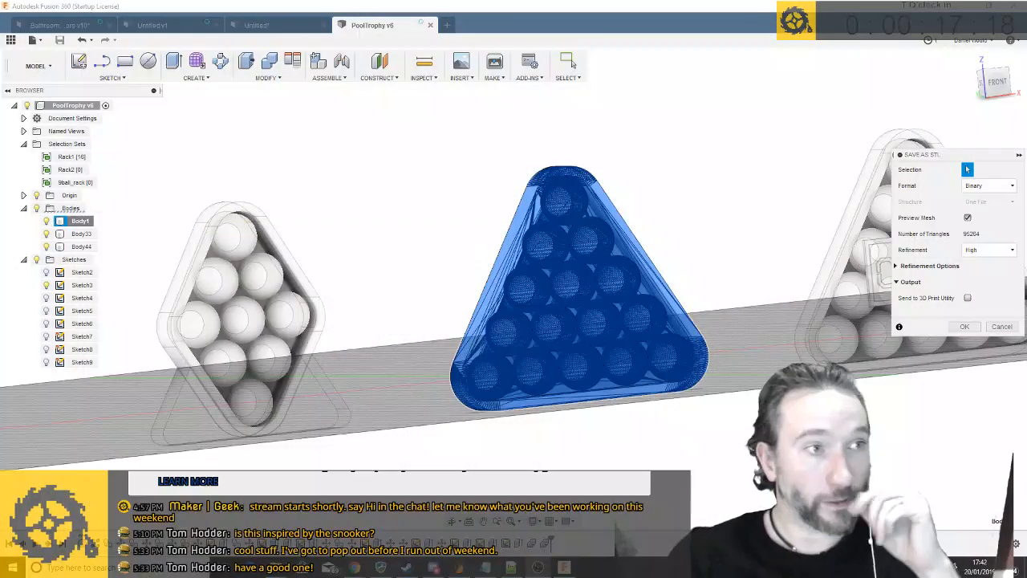
click(963, 329)
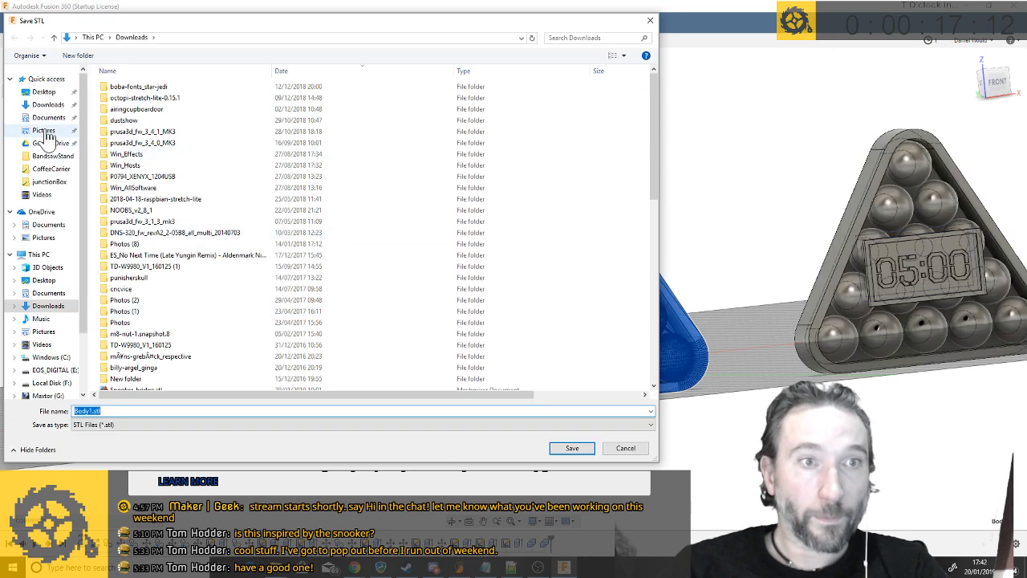
click(48, 143)
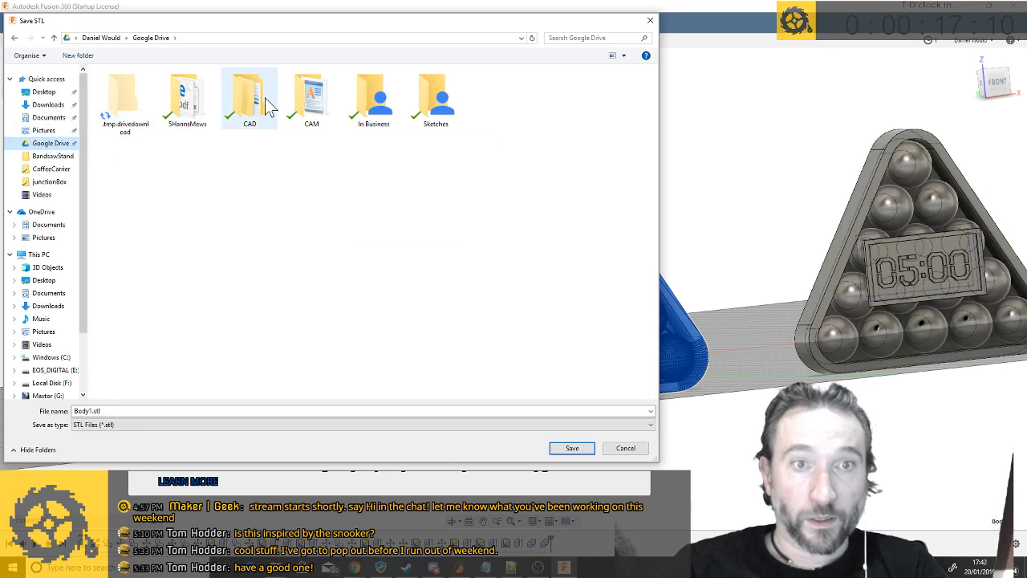
double_click(267, 105)
click(125, 102)
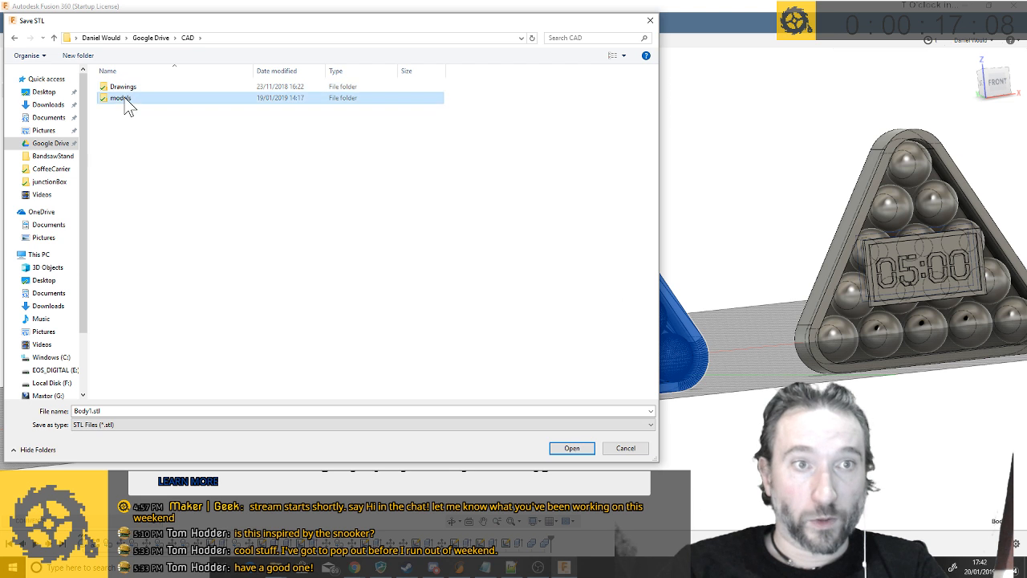
double_click(125, 103)
Create a Trophies folder inside models and save the middle rack's STL in it as 8Ball.stl
click(79, 55)
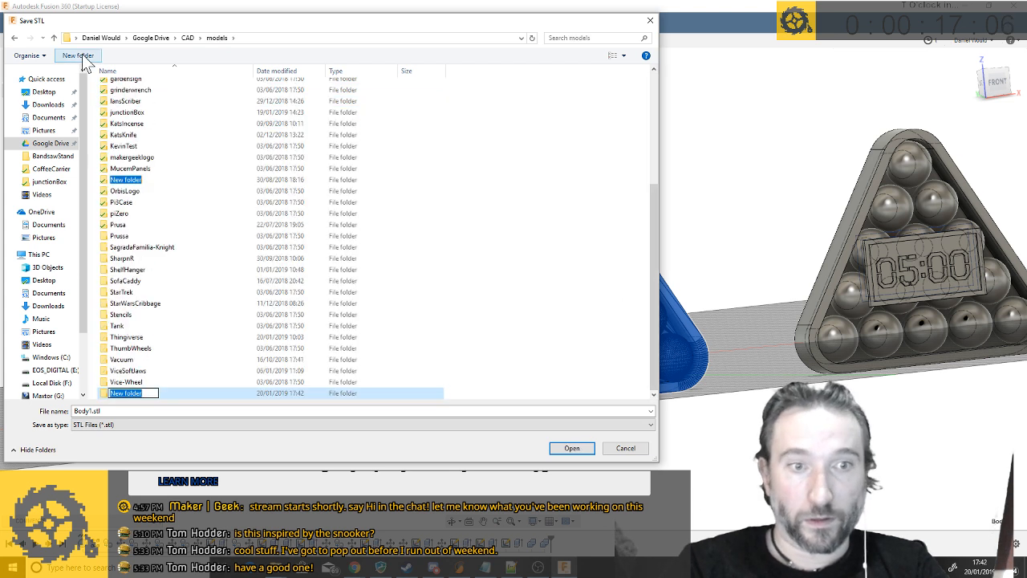
text(Trophies)
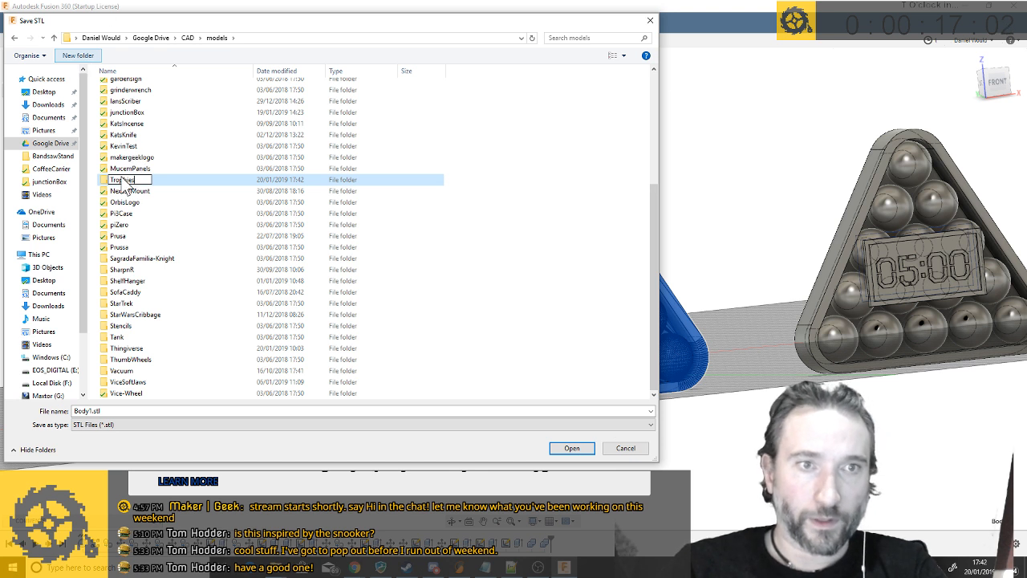
key(Return)
double_click(118, 184)
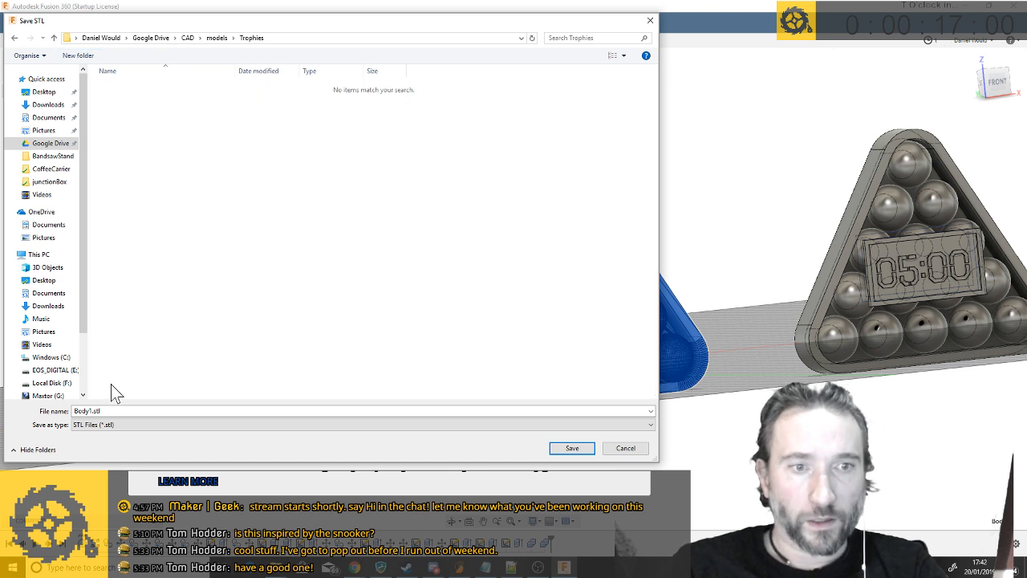
double_click(100, 411)
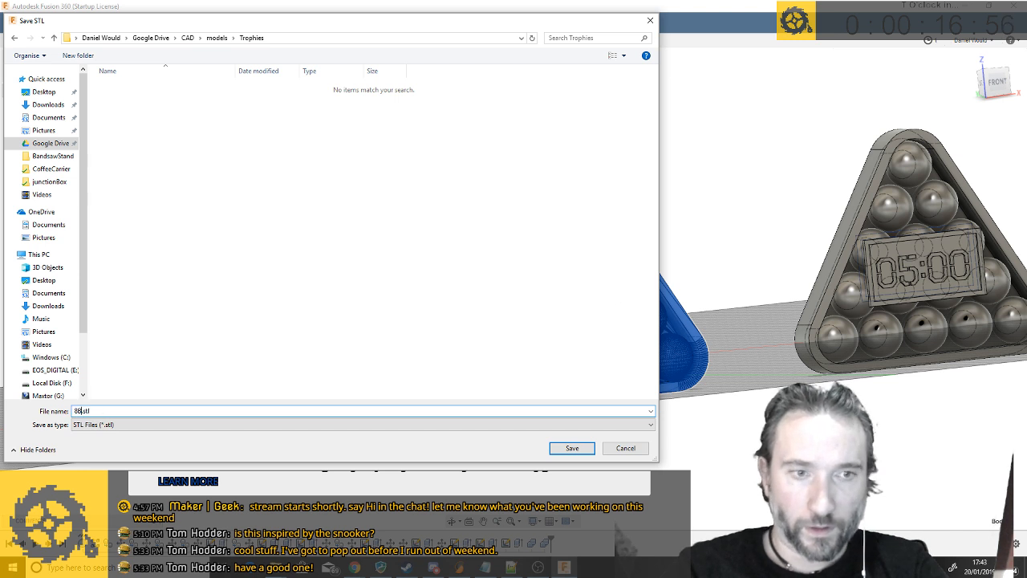
key(Return)
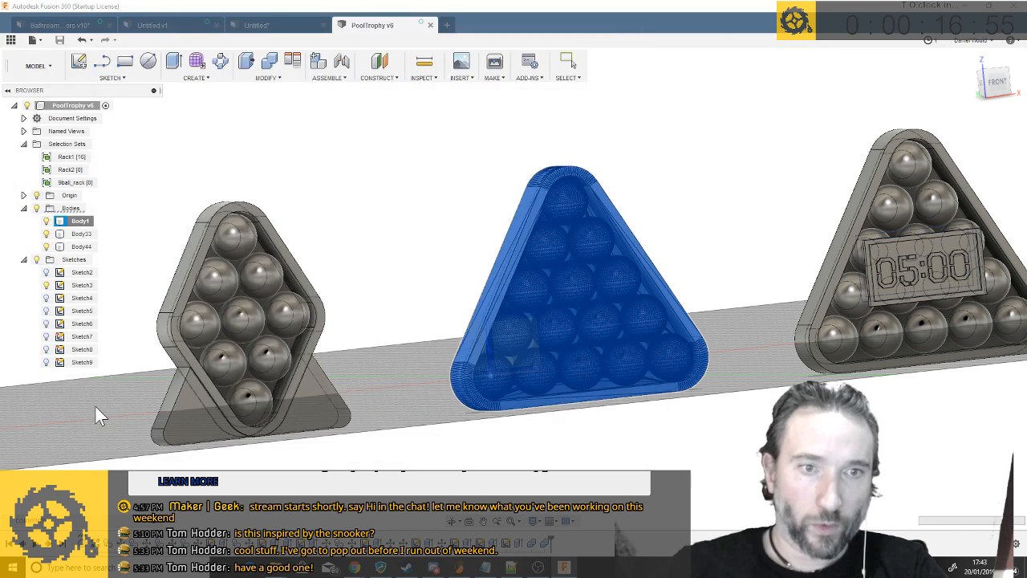
Export the rack body with the 05:00 plaque as SpeedPool.stl into the Trophies folder
double_click(80, 234)
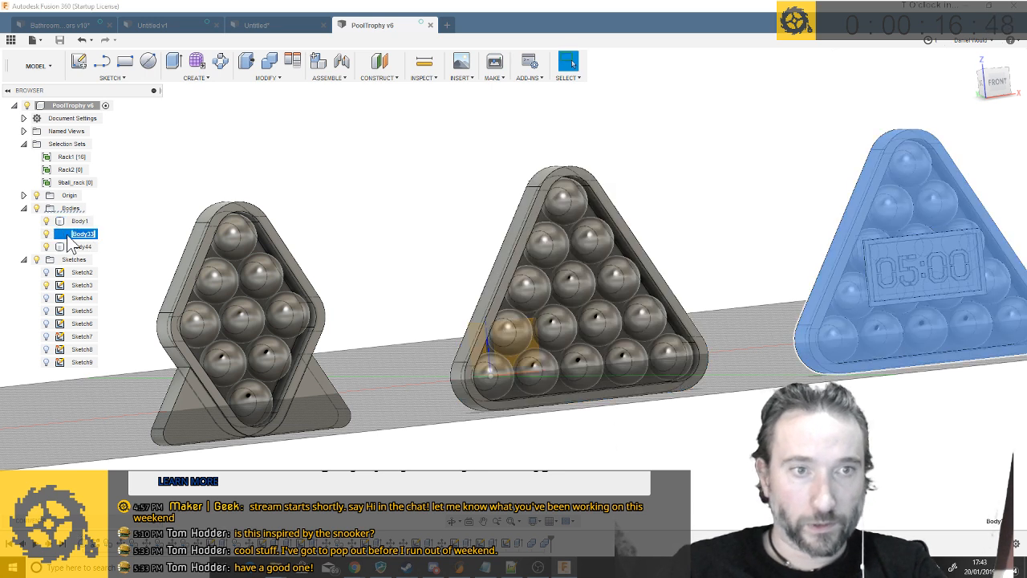
right_click(69, 240)
click(110, 346)
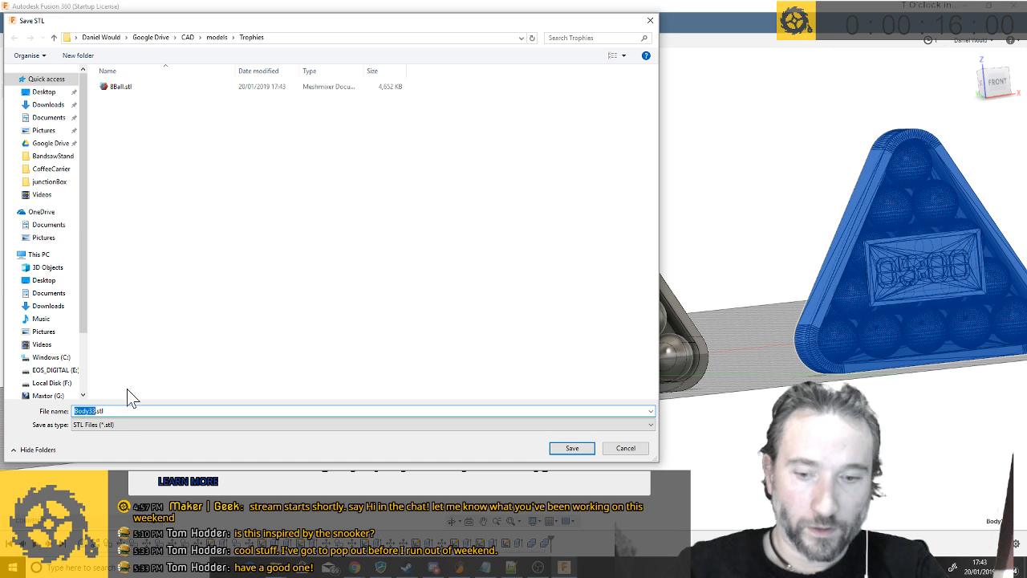
text(SpeedPool)
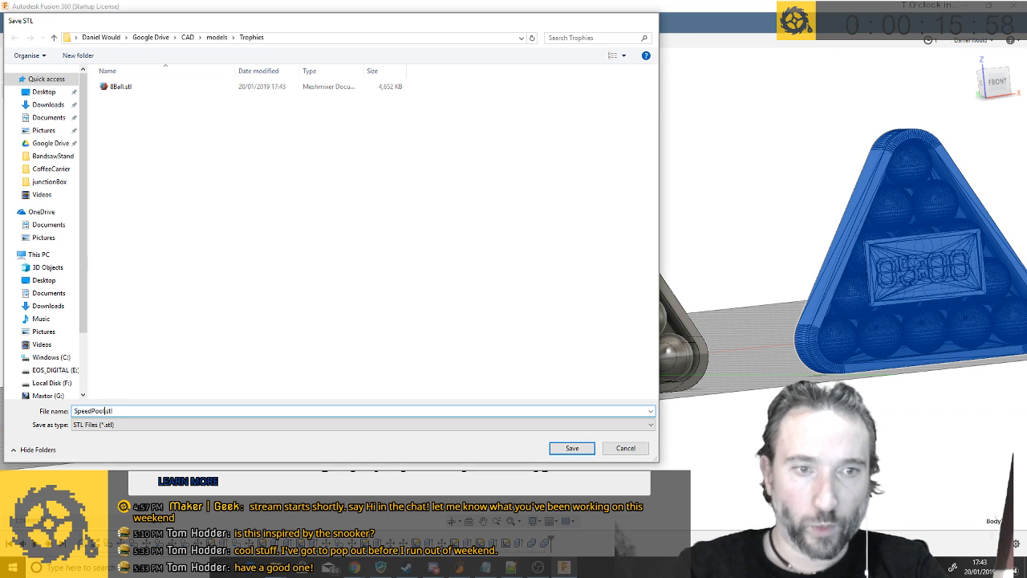
key(Return)
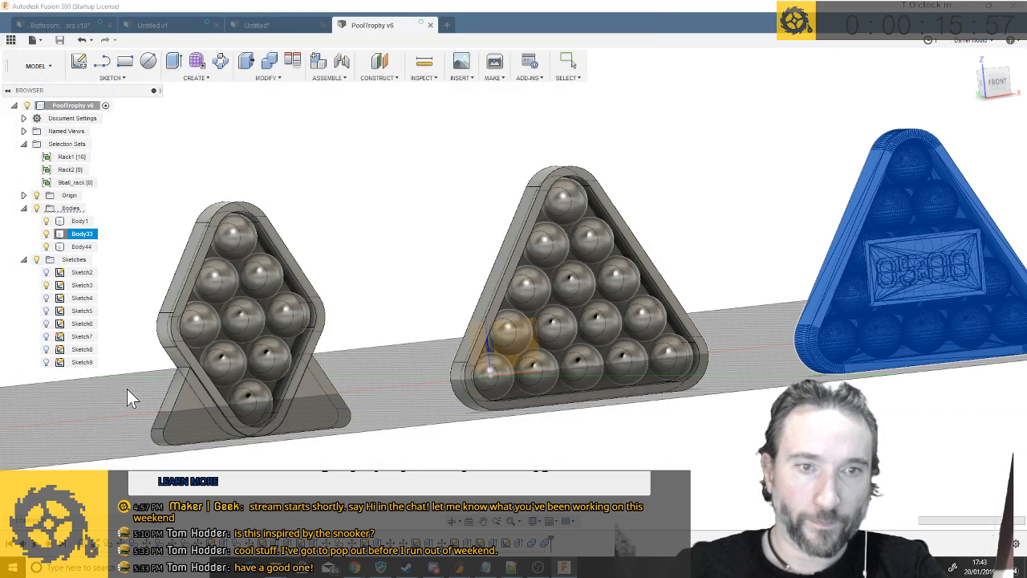
click(74, 247)
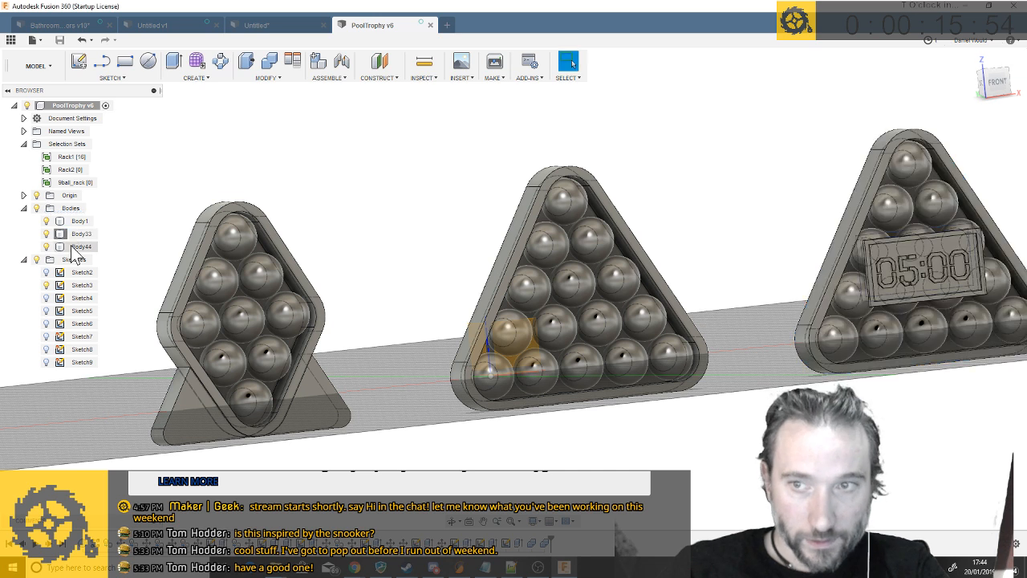
right_click(74, 248)
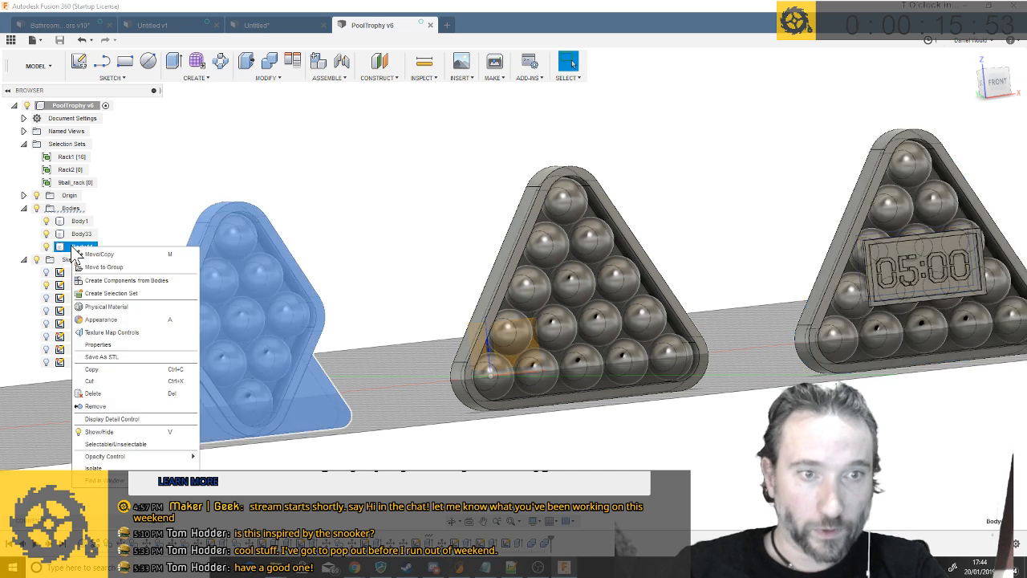
click(106, 356)
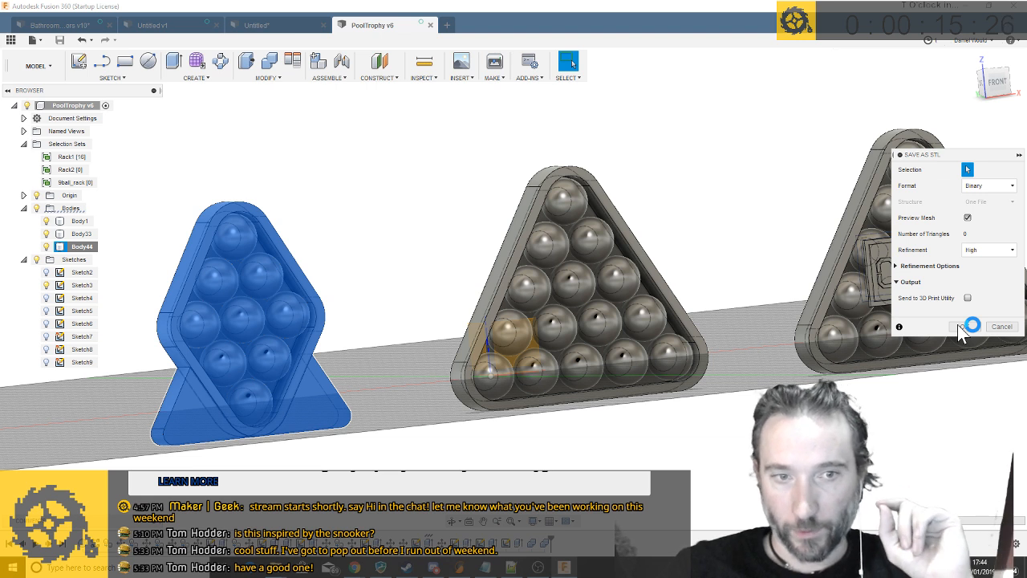
click(474, 389)
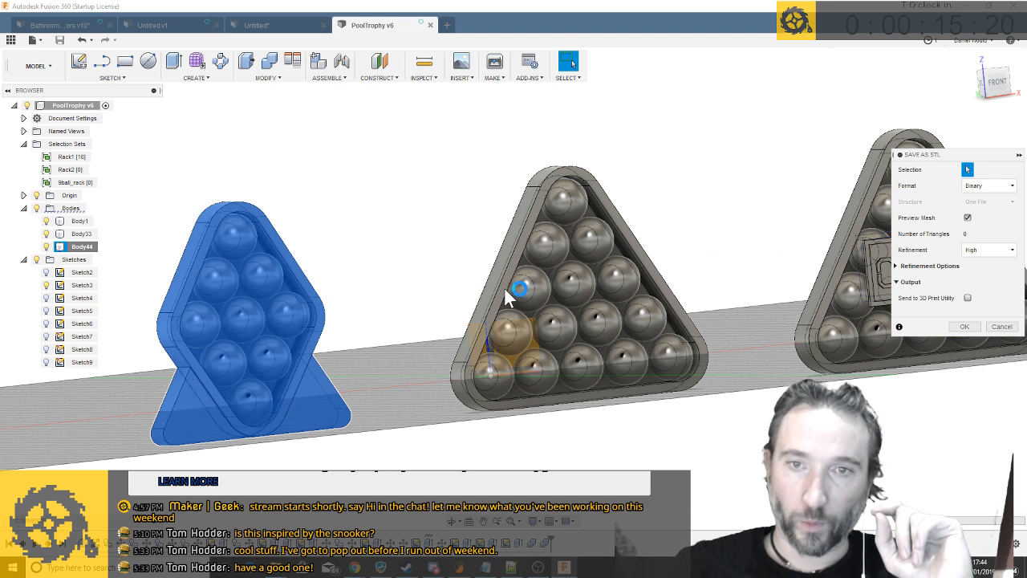
click(253, 321)
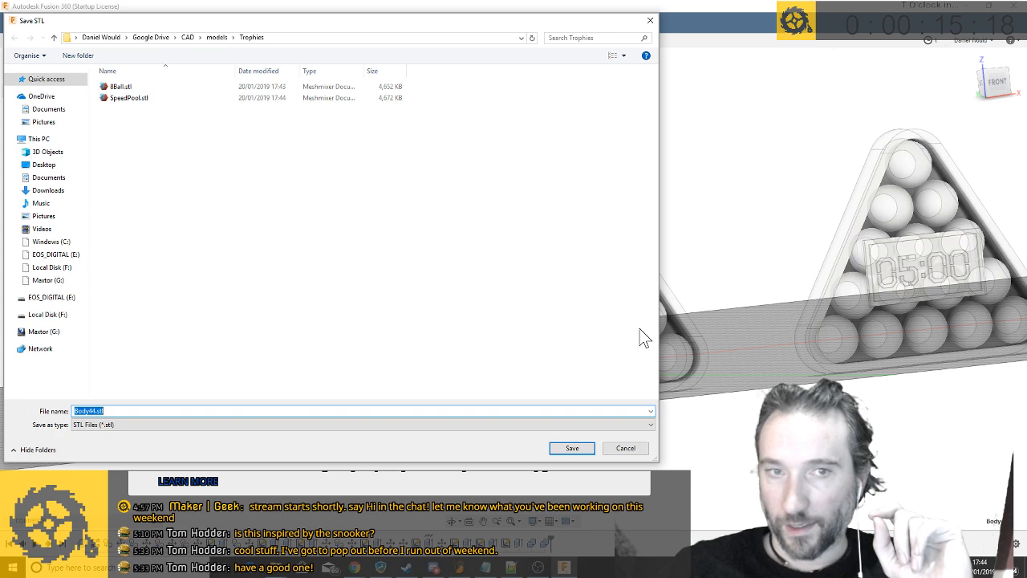
click(625, 448)
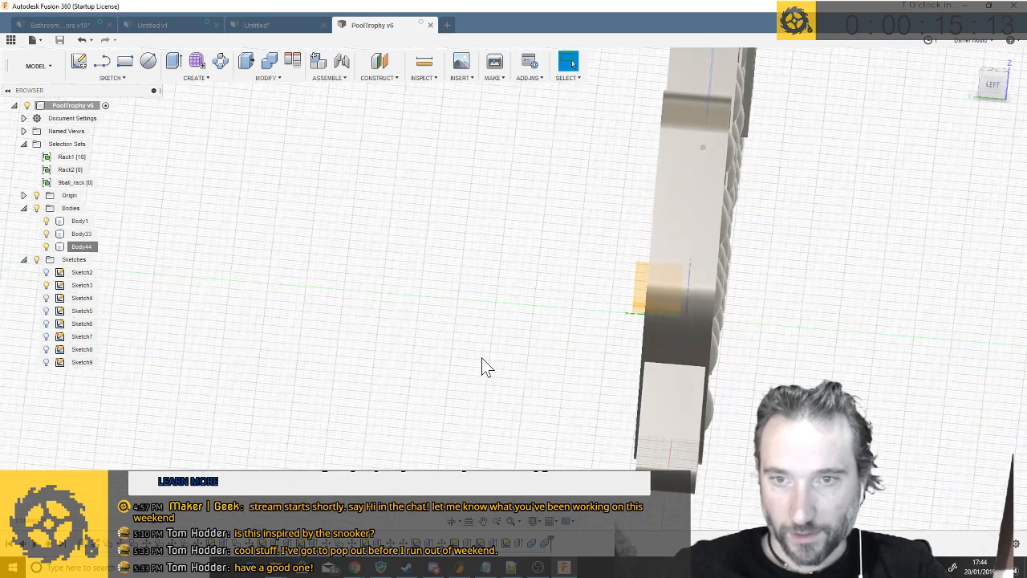
Roll the history back before the last Combine, move the diamond's support foot 0.5 mm in Y, and restore the history to its end
shift+middle_drag(481, 358, 659, 334)
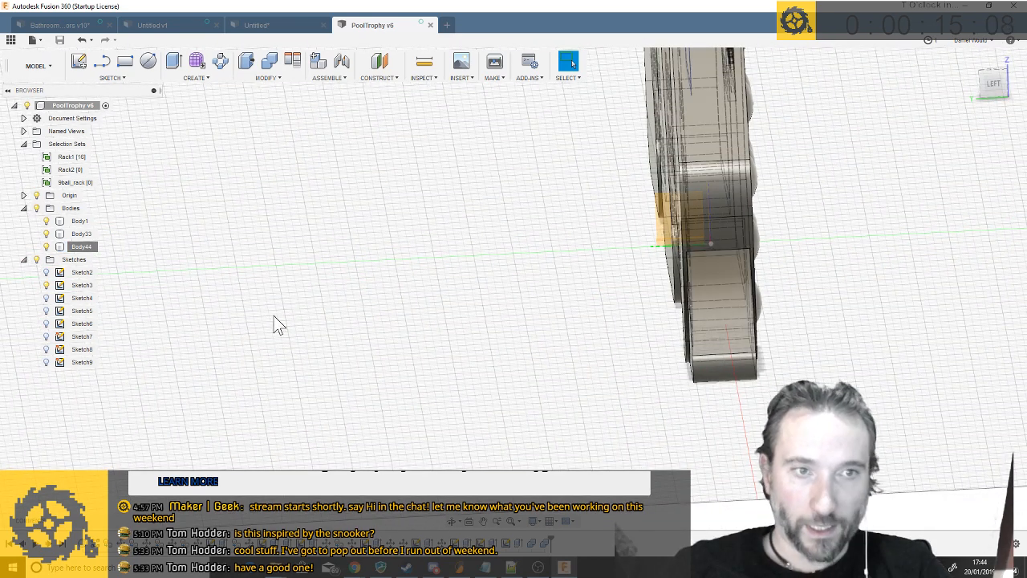
shift+middle_drag(275, 323, 626, 332)
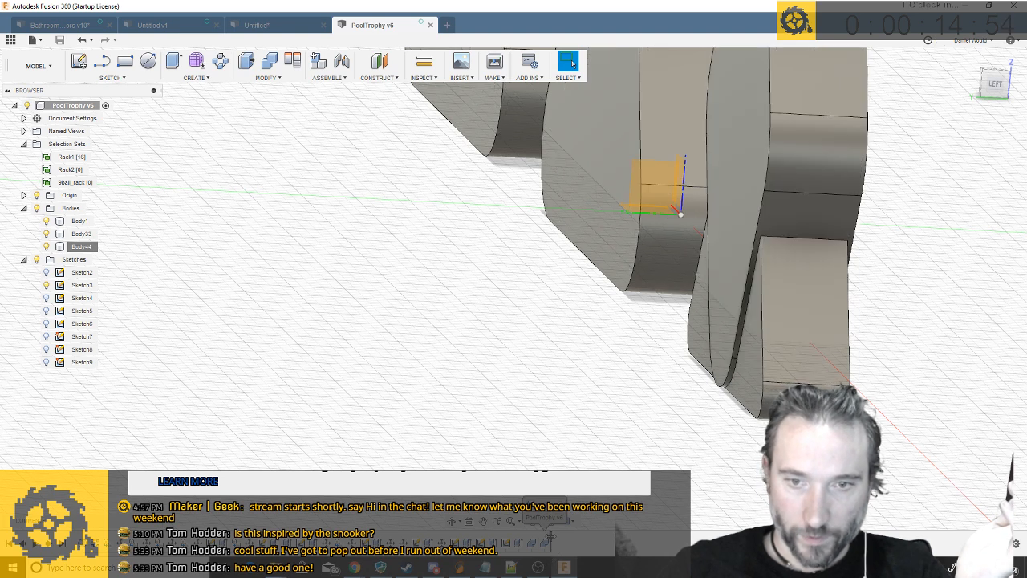
drag(552, 542, 537, 542)
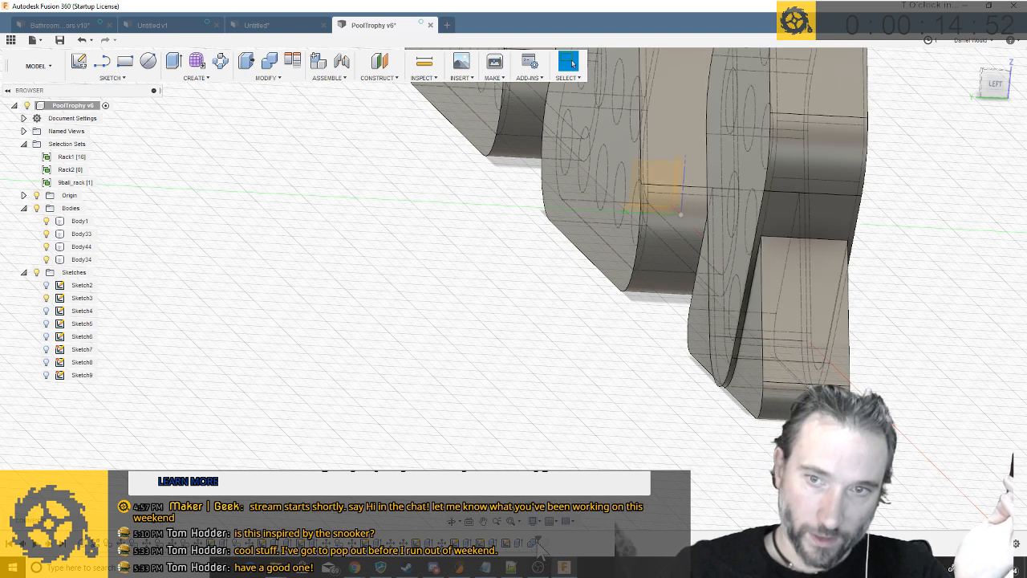
click(81, 247)
right_click(81, 248)
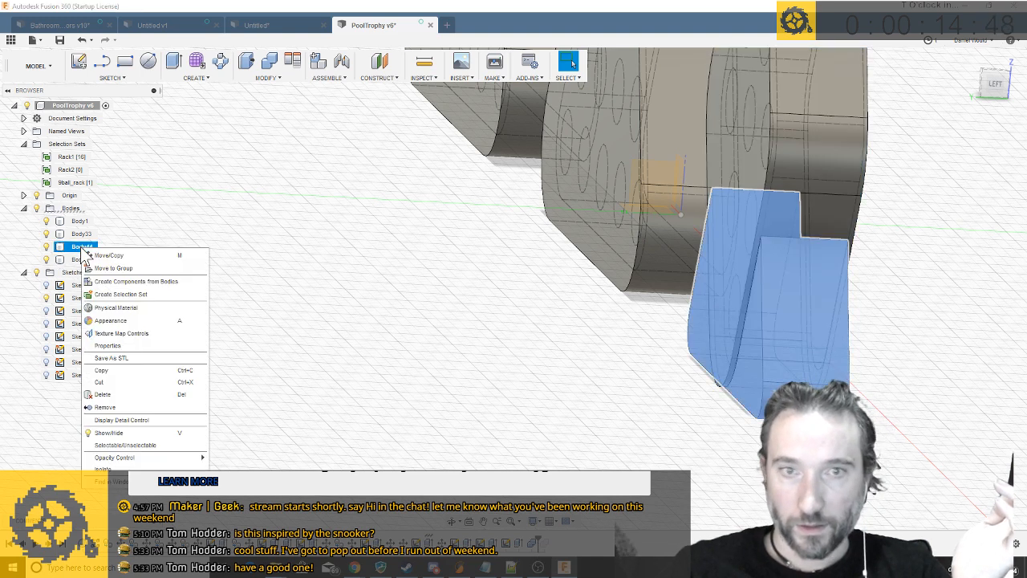
click(92, 255)
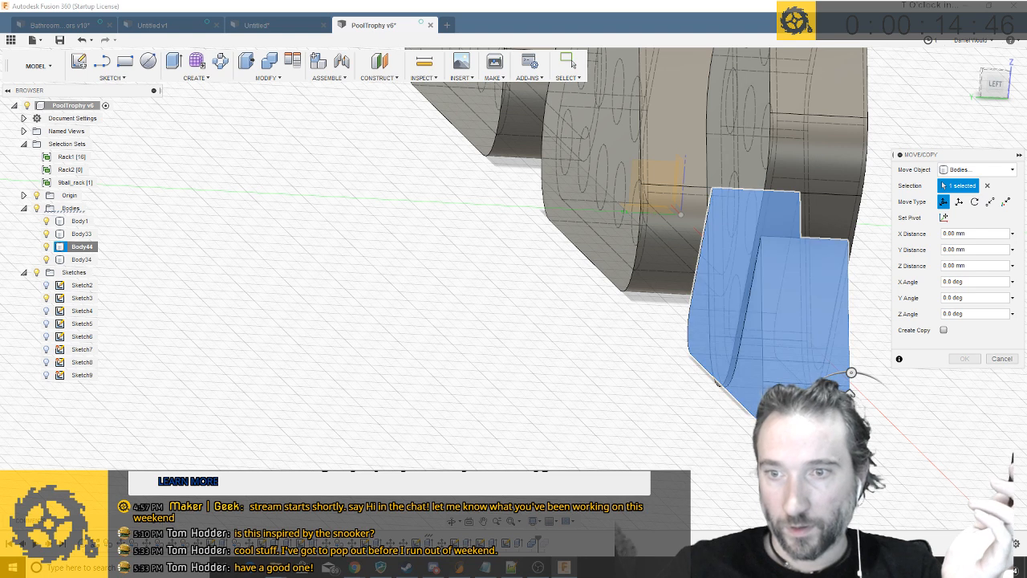
click(814, 431)
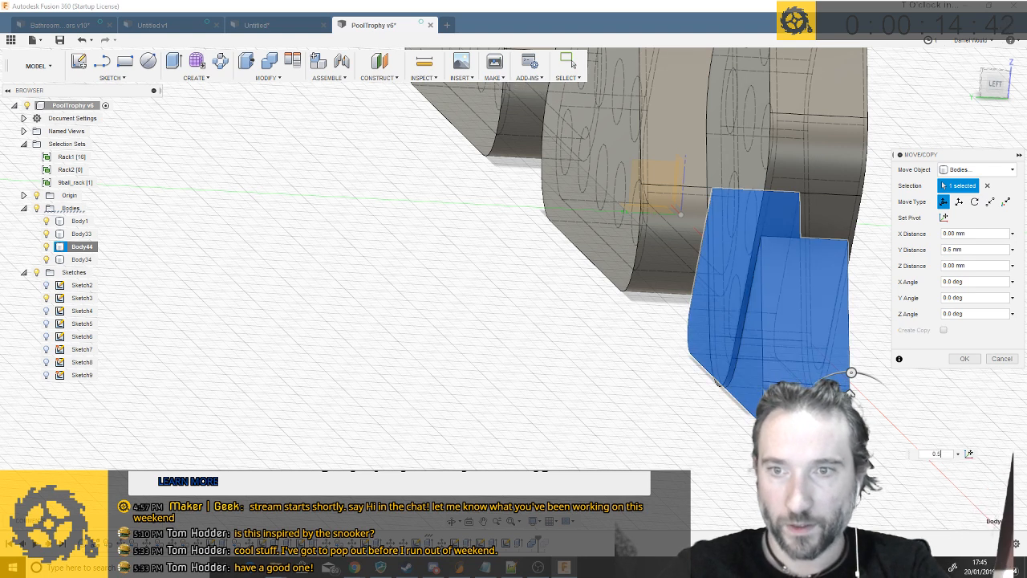
click(570, 63)
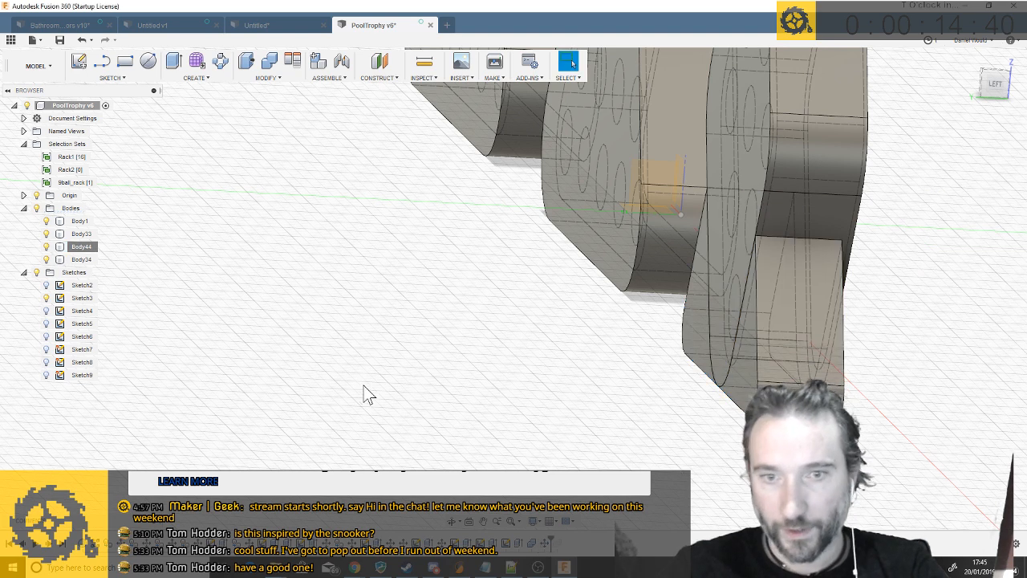
drag(552, 540, 574, 540)
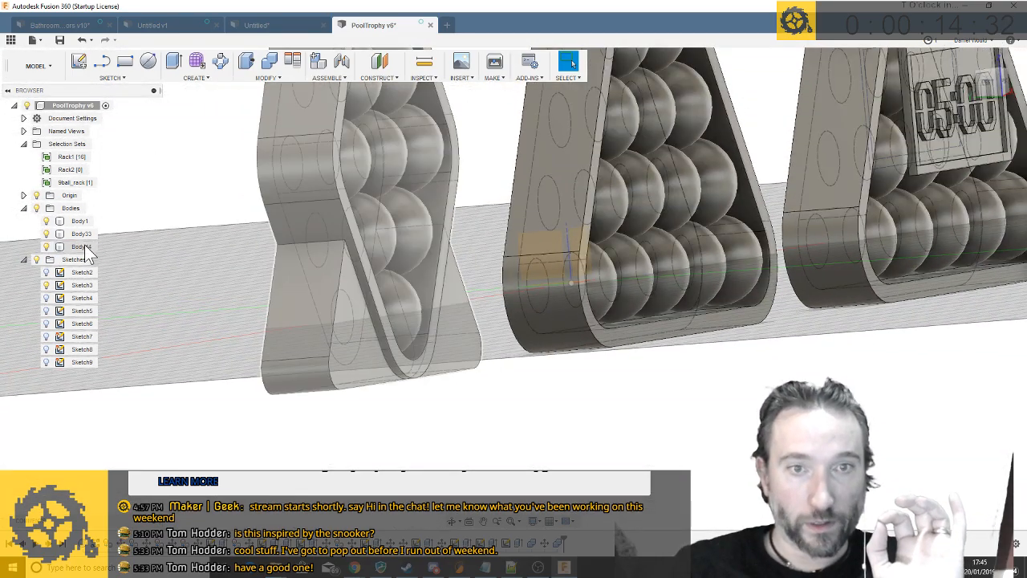
Export the nine-ball diamond body as 9Ball.stl into the Trophies folder
right_click(84, 246)
click(124, 356)
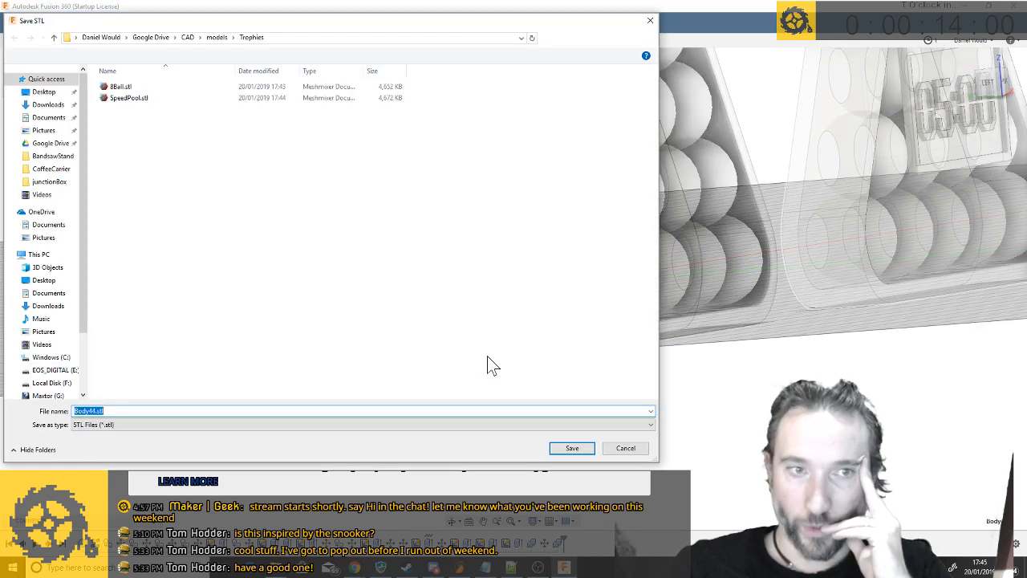
text(9B)
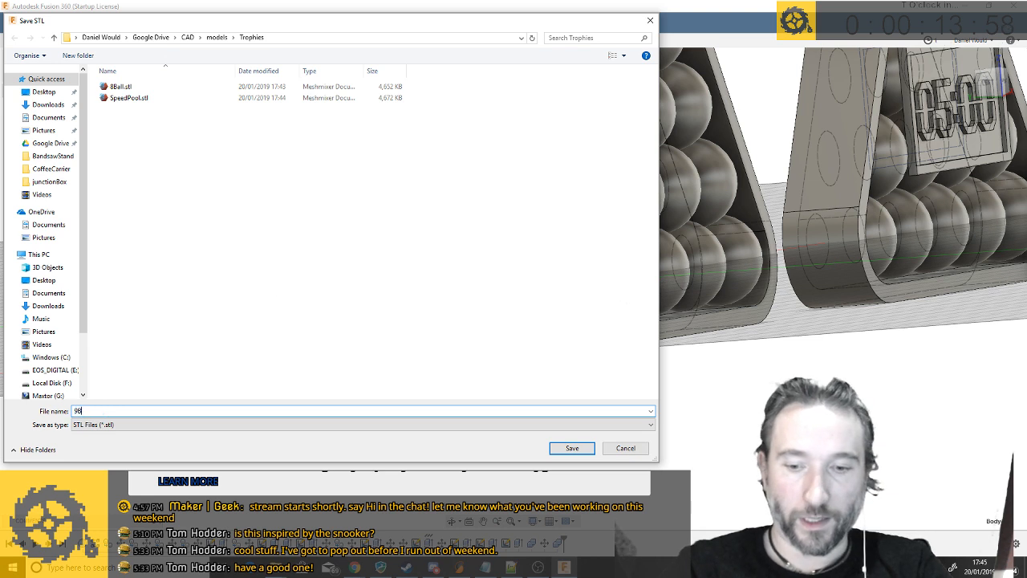
text(all)
key(Return)
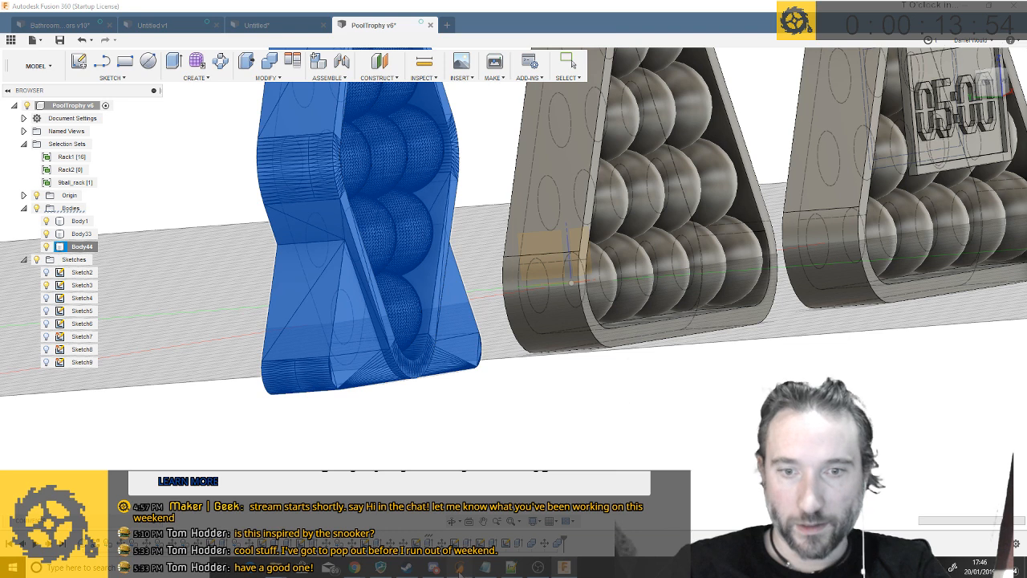
Switch to Slic3r Prusa Edition, clear the plate, and add 8Ball.stl, 9Ball.stl and SpeedPool.stl from the CAD/models/Trophies folder
key(alt+Tab)
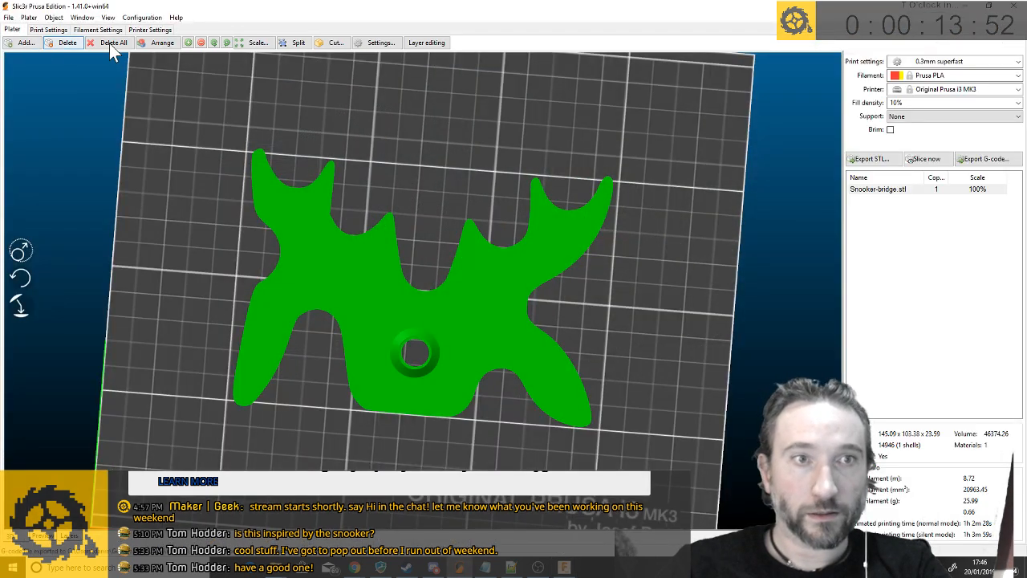
click(113, 43)
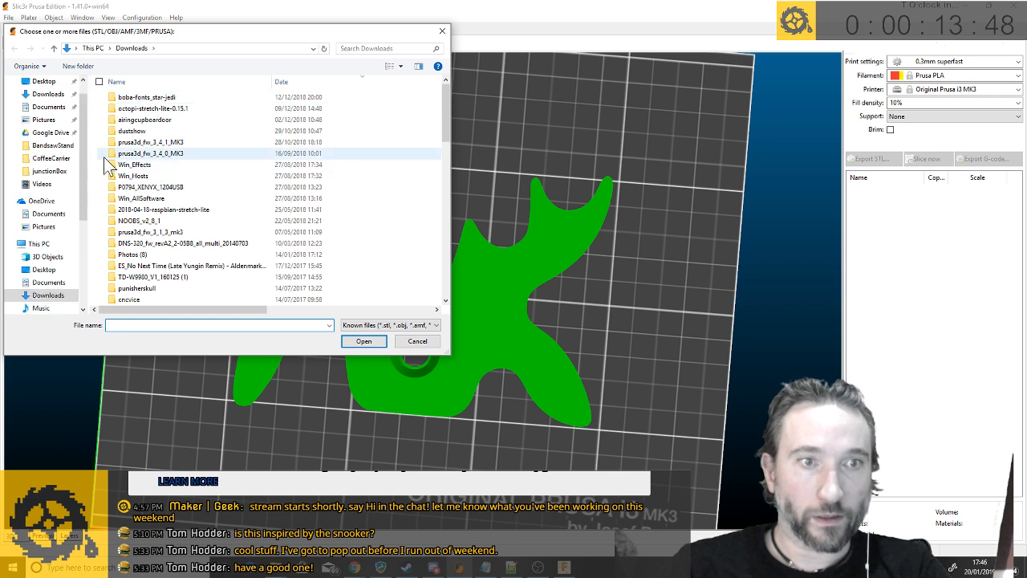
scroll(44, 152, up, 1)
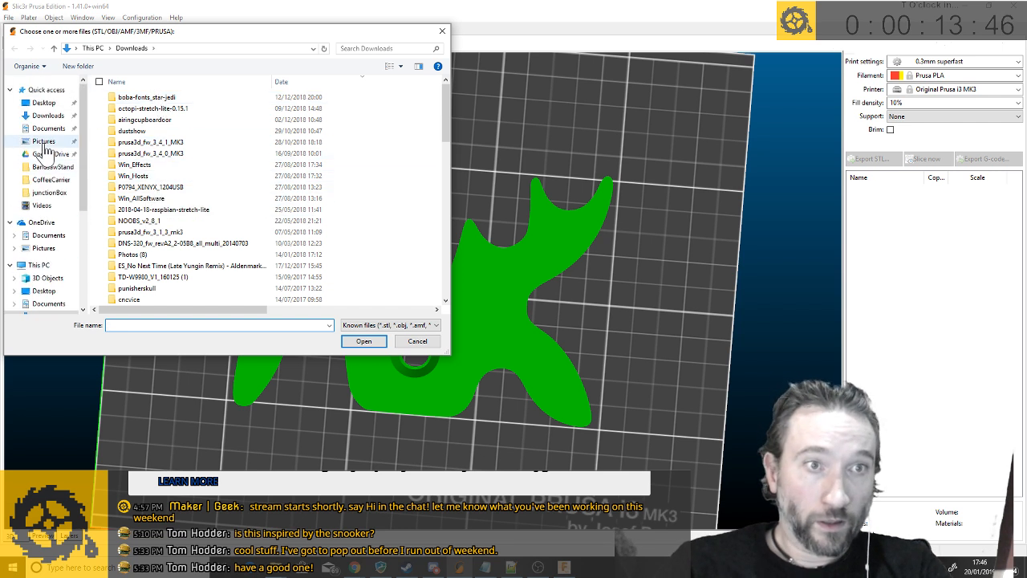
click(48, 154)
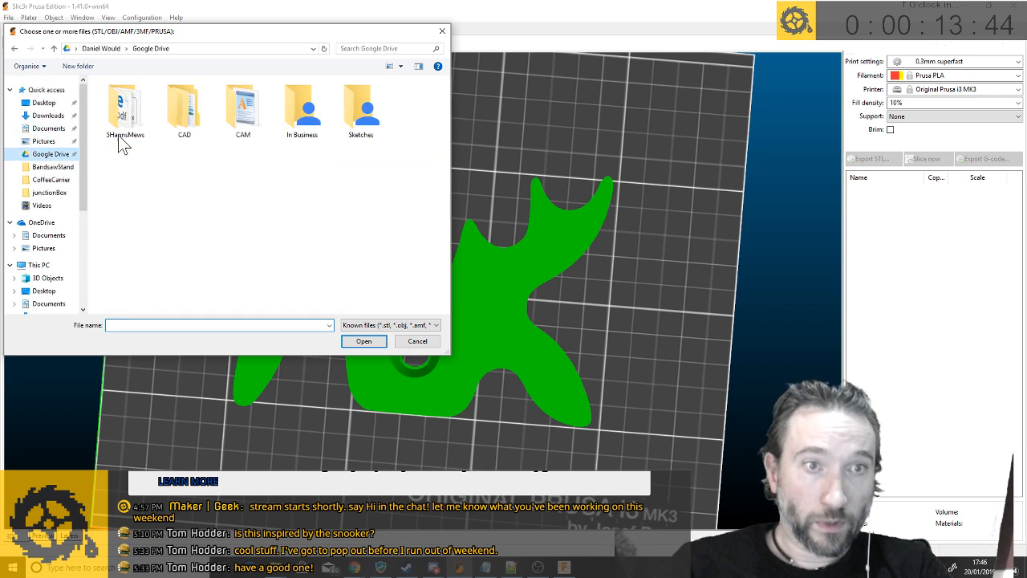
double_click(184, 110)
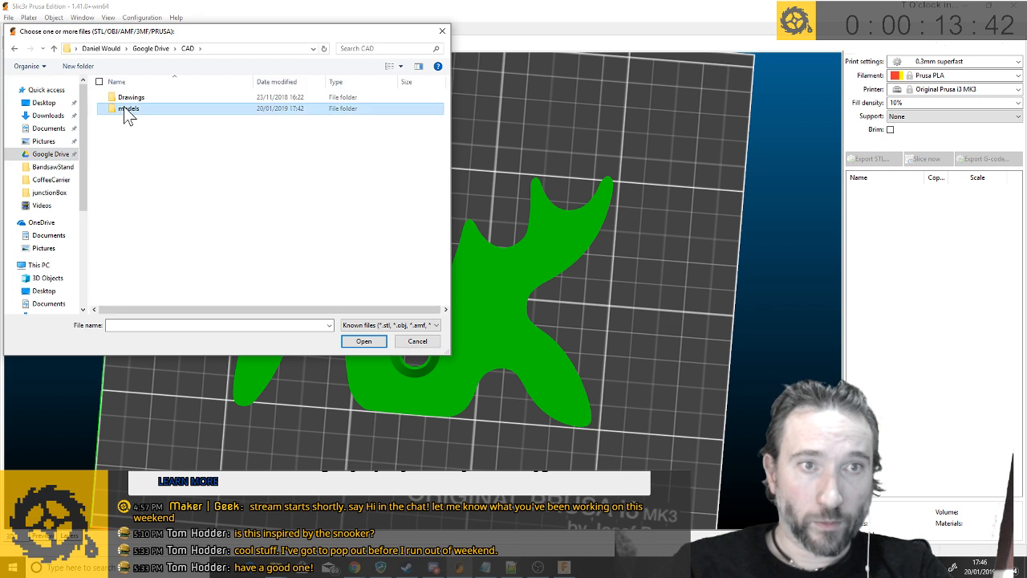
double_click(126, 110)
scroll(146, 201, down, 8)
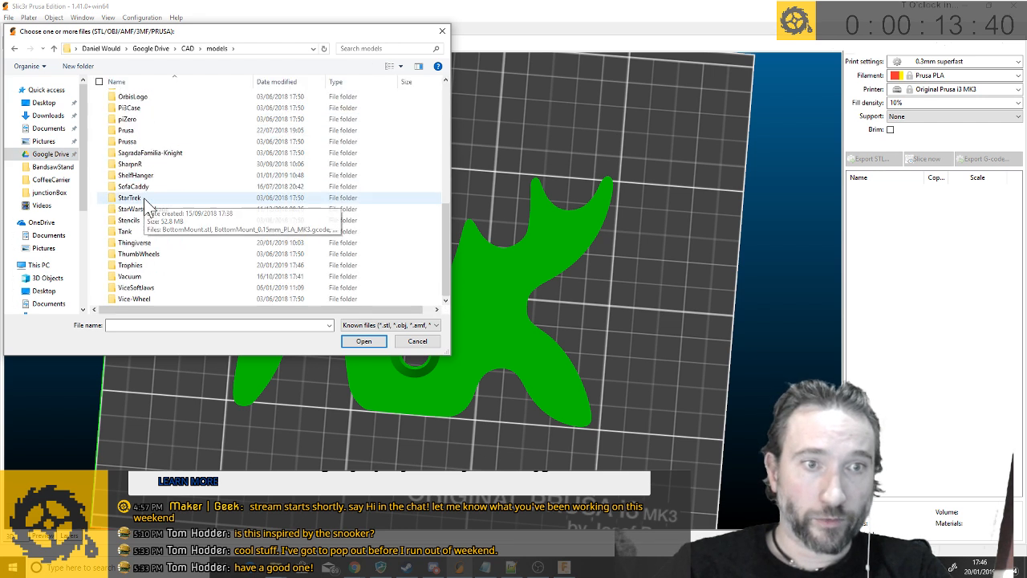
double_click(130, 265)
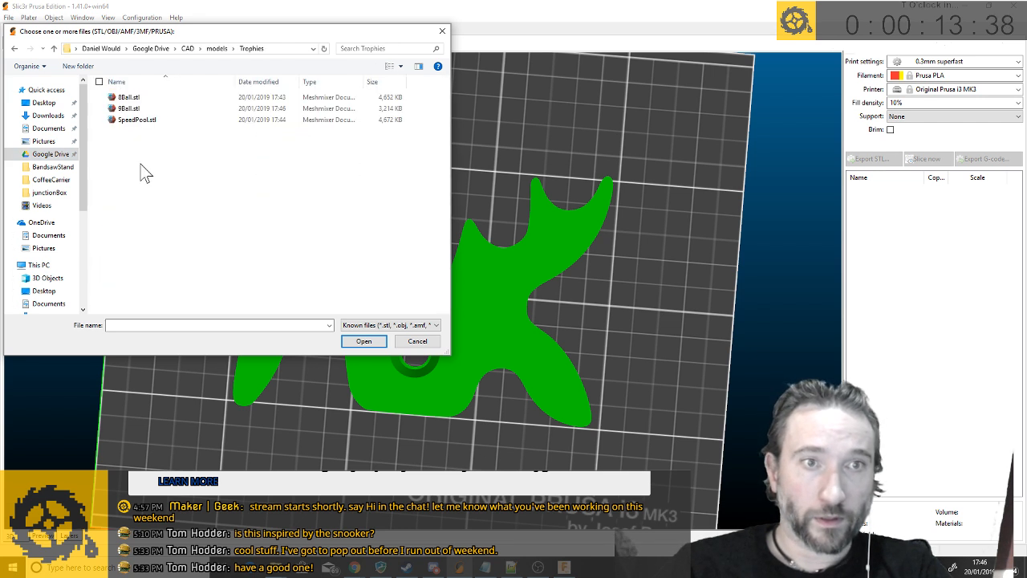
click(127, 98)
shift+click(133, 120)
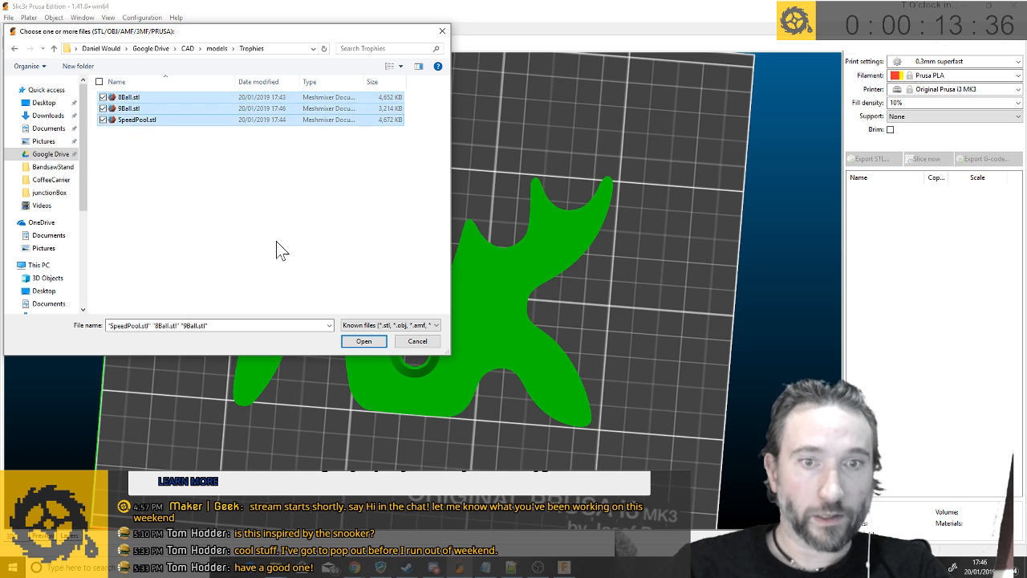
click(363, 341)
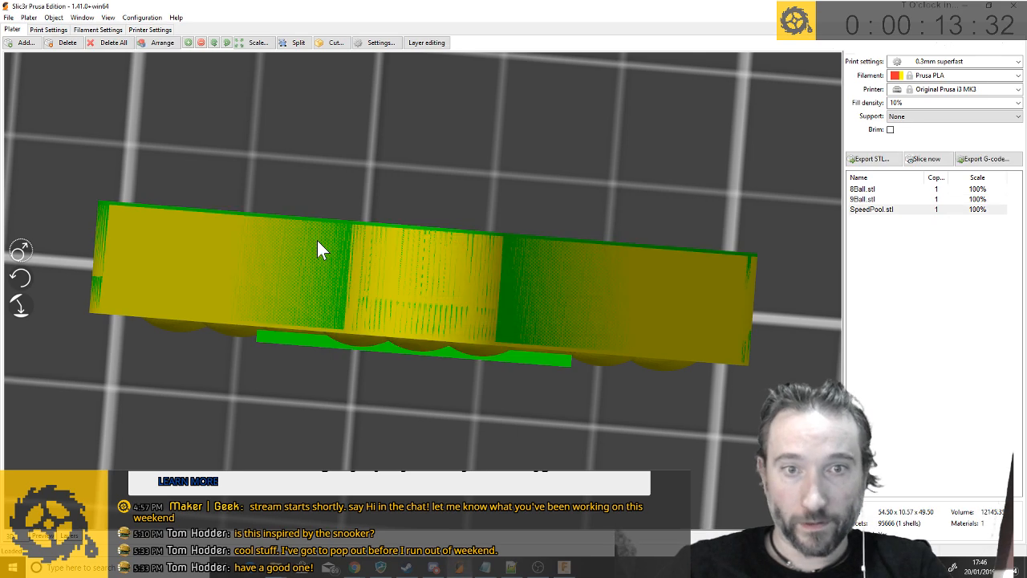
Lay the SpeedPool, 8Ball and 9Ball models flat on their back faces with the balls facing up
scroll(317, 248, down, 10)
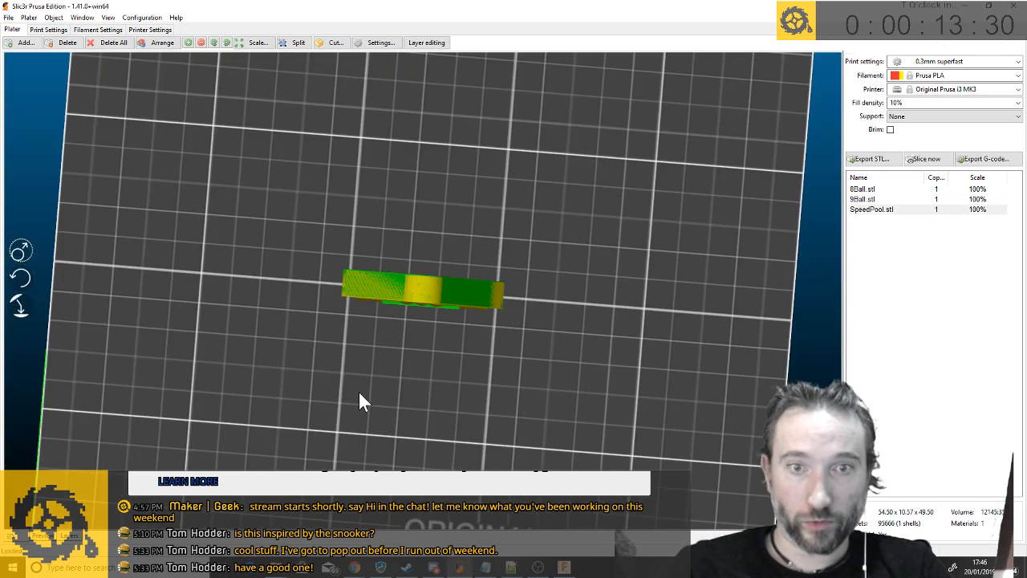
drag(358, 393, 332, 332)
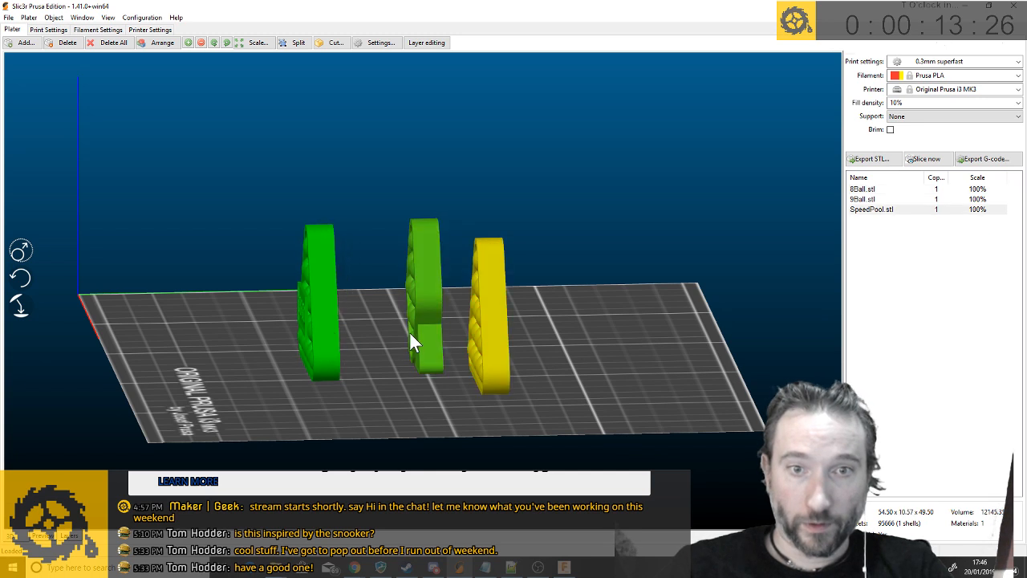
drag(238, 356, 206, 364)
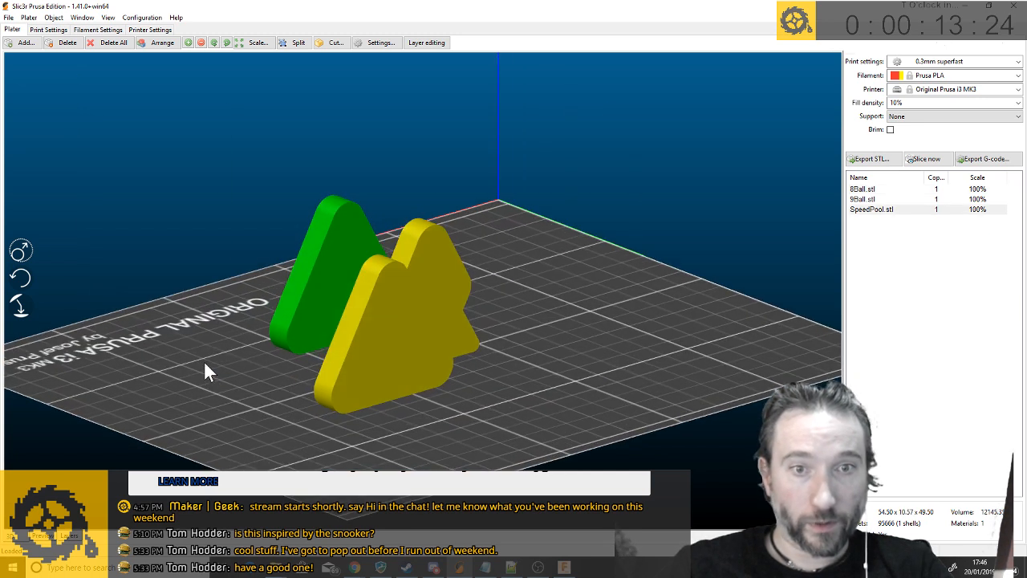
click(24, 278)
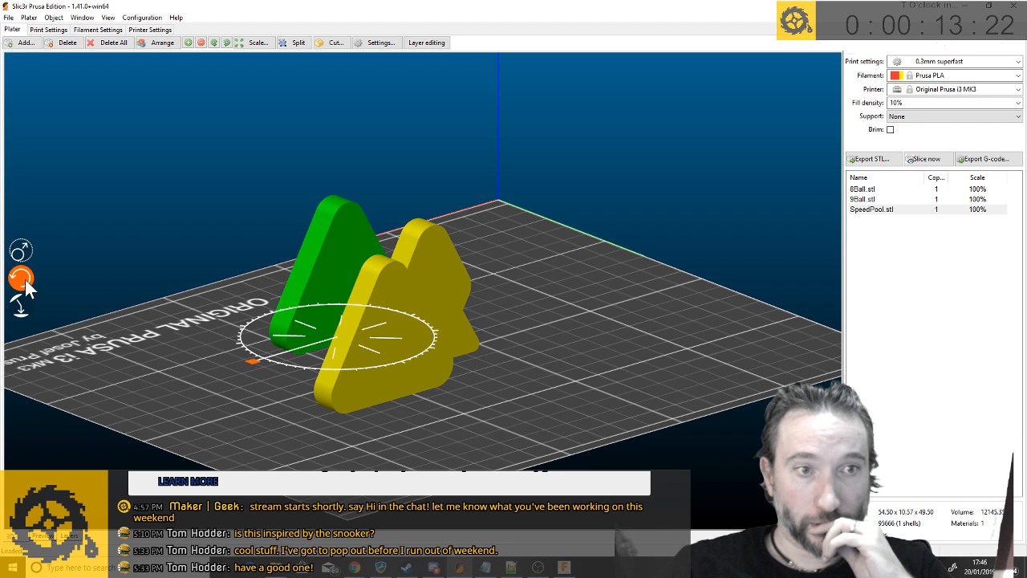
click(22, 304)
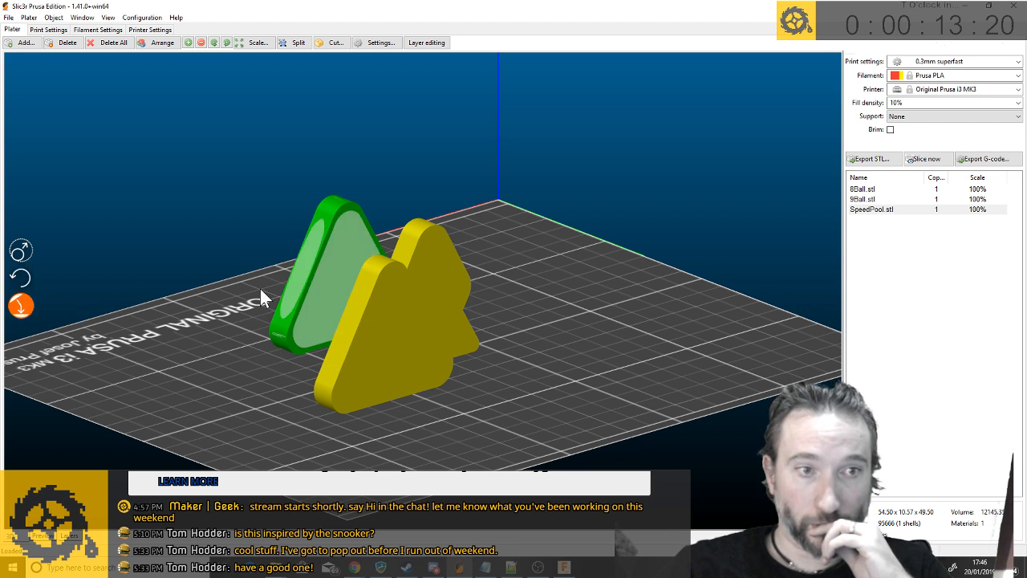
click(337, 287)
click(383, 345)
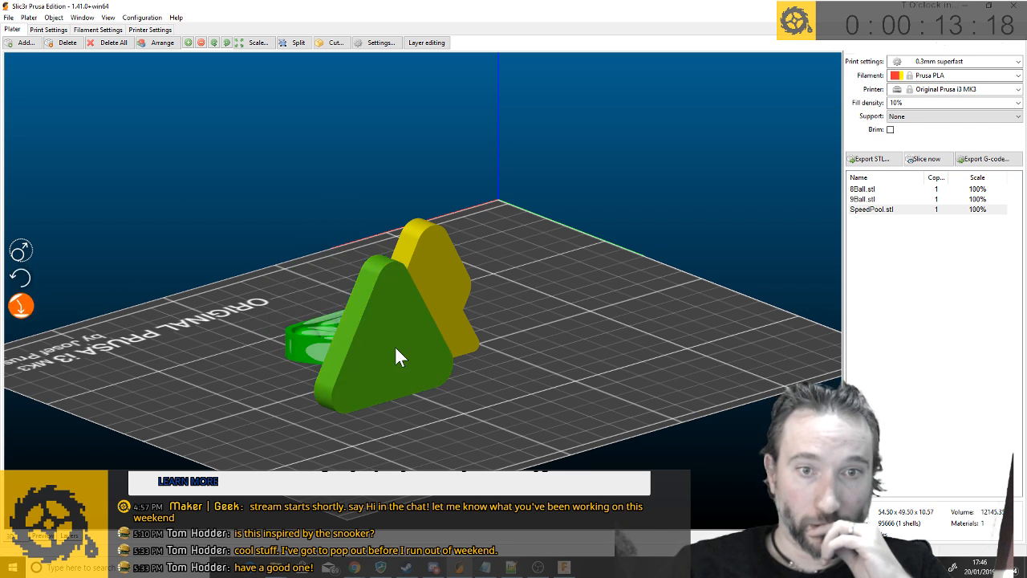
click(392, 360)
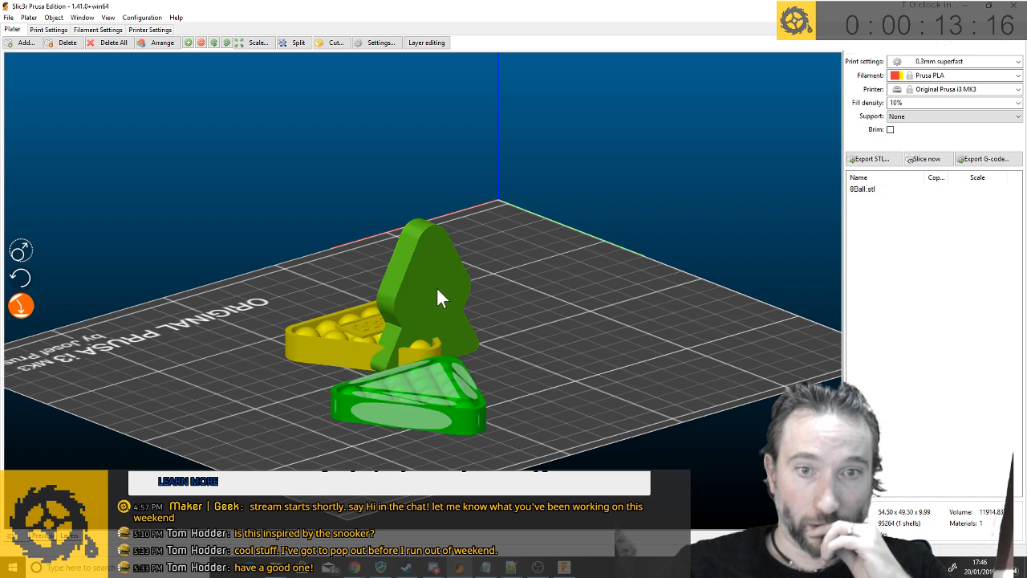
click(432, 285)
click(471, 365)
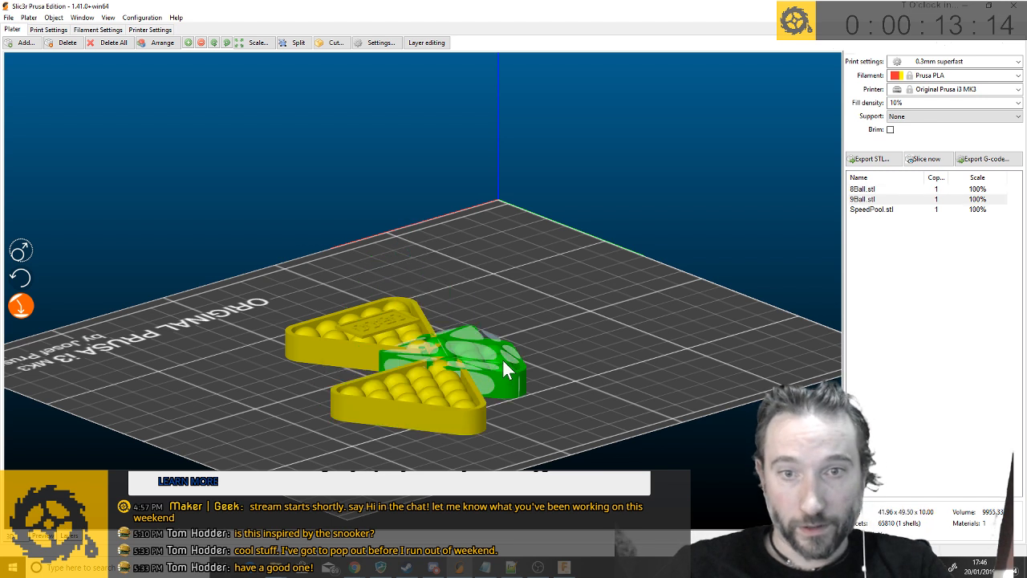
click(29, 311)
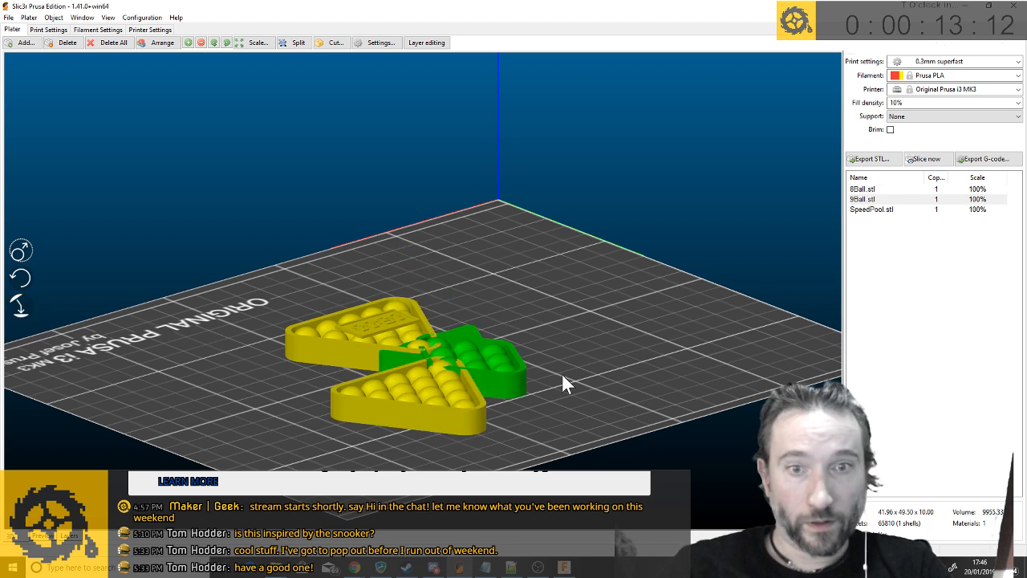
Separate the overlapping models, placing the 9Ball, SpeedPool and 8Ball racks side by side in a row on the bed
drag(496, 361, 528, 321)
click(344, 396)
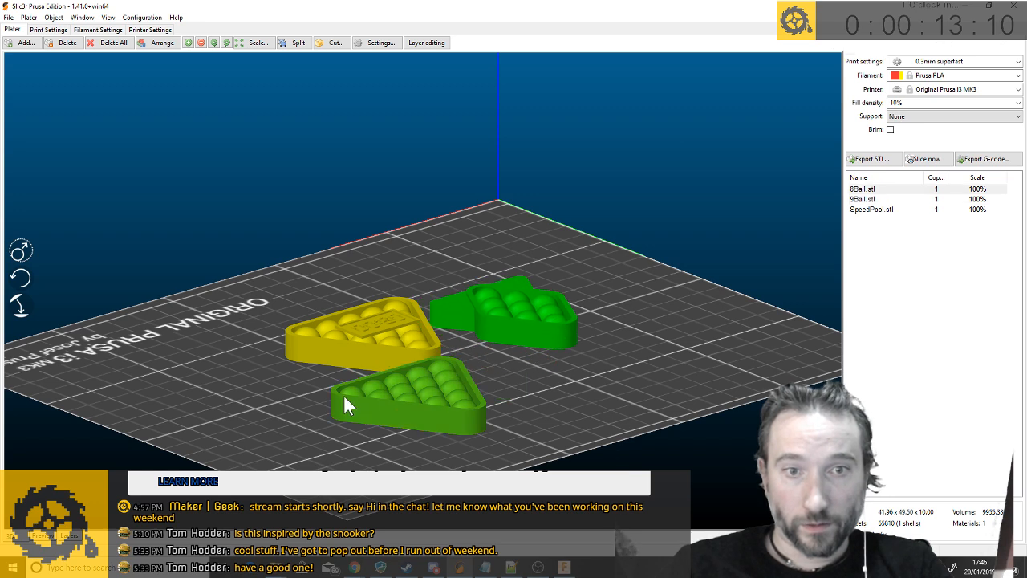
drag(351, 405, 337, 441)
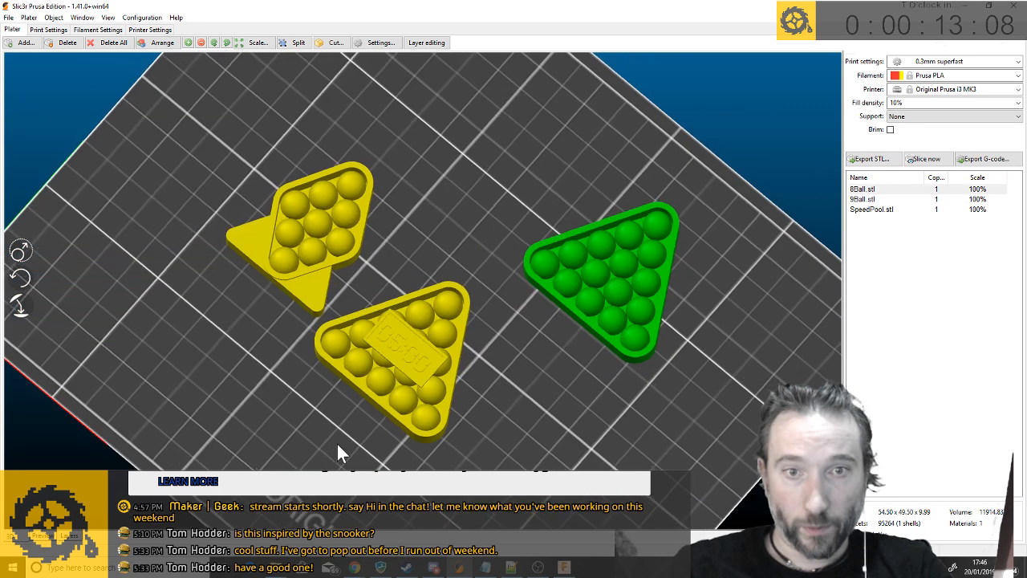
key(1)
click(414, 362)
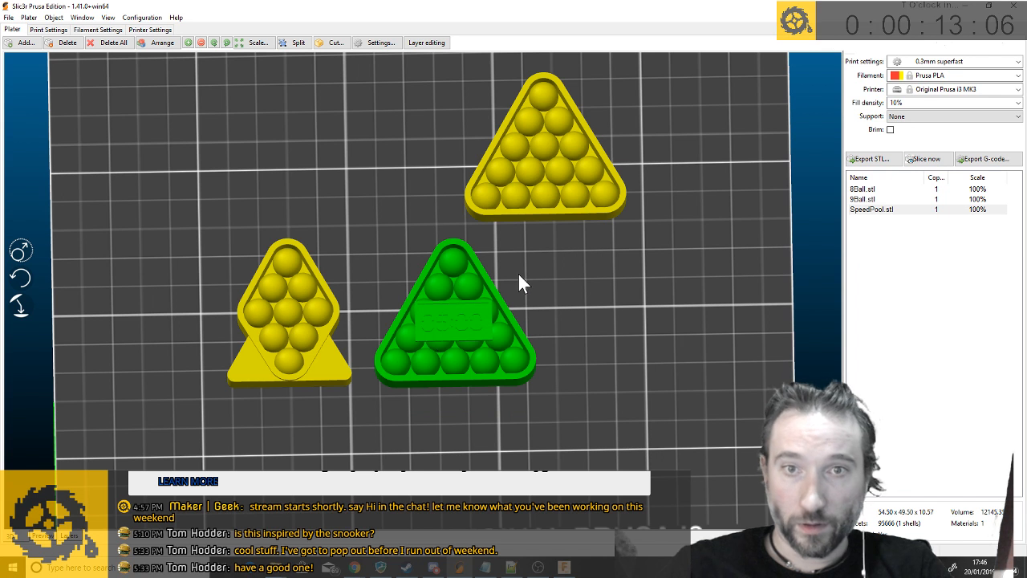
drag(565, 208, 633, 345)
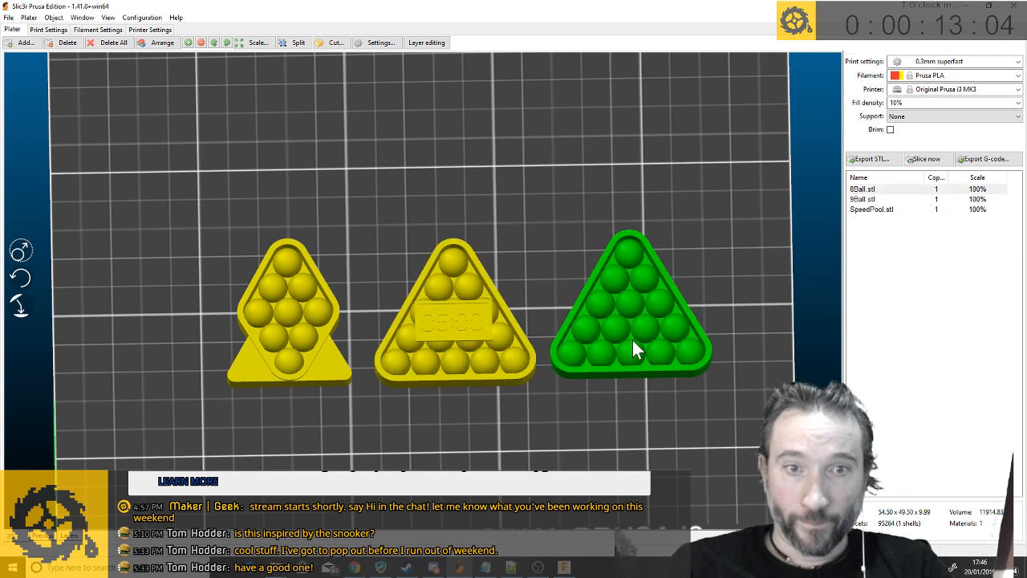
Reorder the row so the 9Ball model sits between the SpeedPool and 8Ball triangles, closing up the spacing
drag(297, 360, 377, 423)
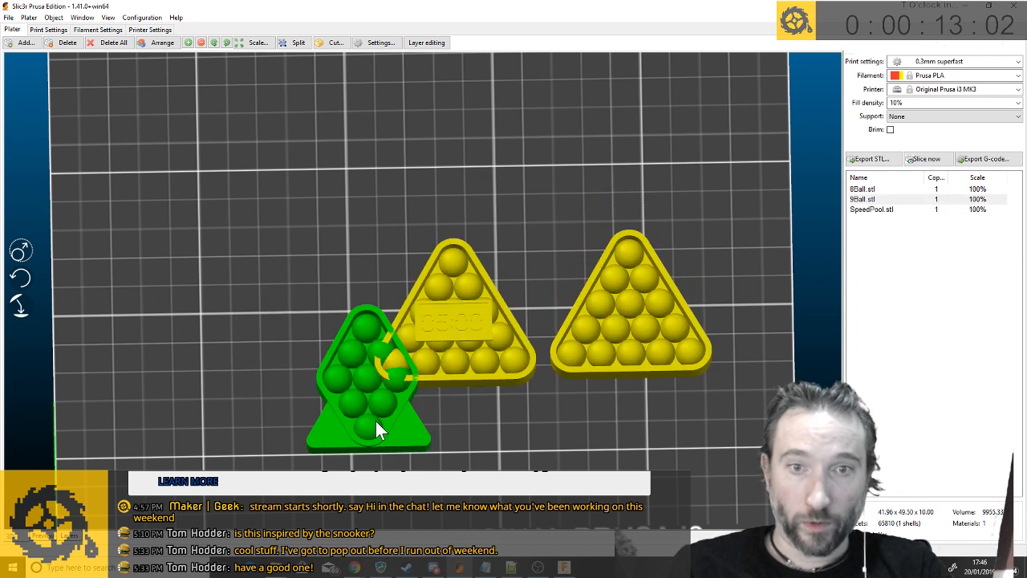
drag(449, 352, 279, 340)
drag(371, 360, 464, 315)
drag(625, 324, 591, 321)
drag(499, 297, 458, 294)
Rotate the 9Ball model half a turn so its wide foot faces the triangles' narrow ends
click(458, 293)
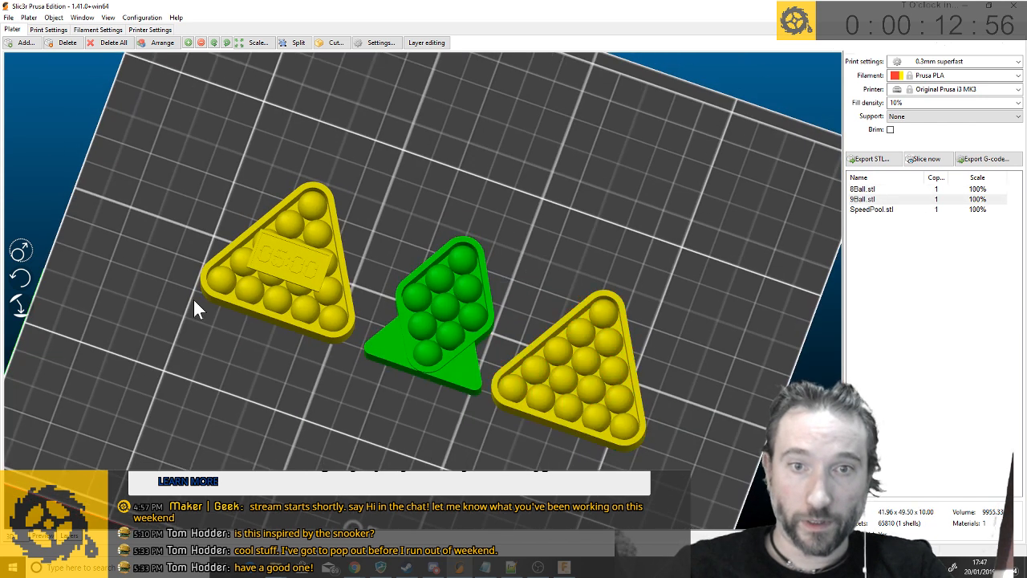
click(21, 277)
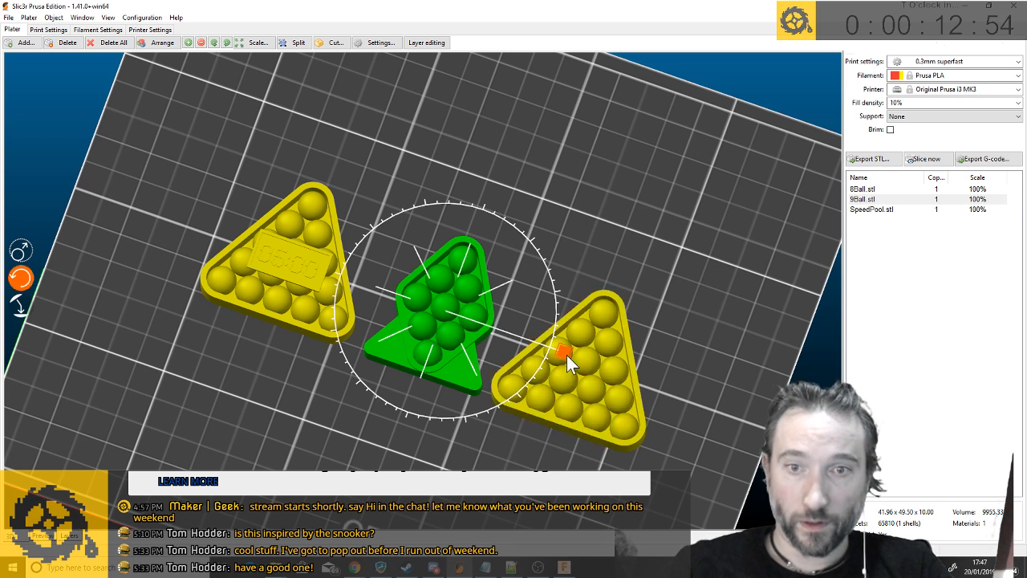
drag(565, 352, 425, 383)
drag(429, 433, 330, 272)
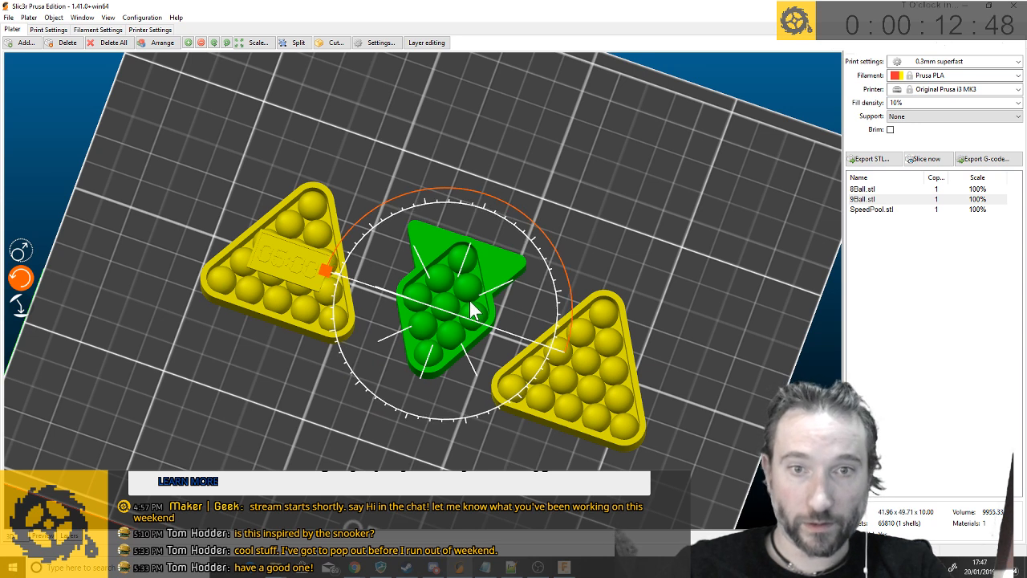
click(584, 365)
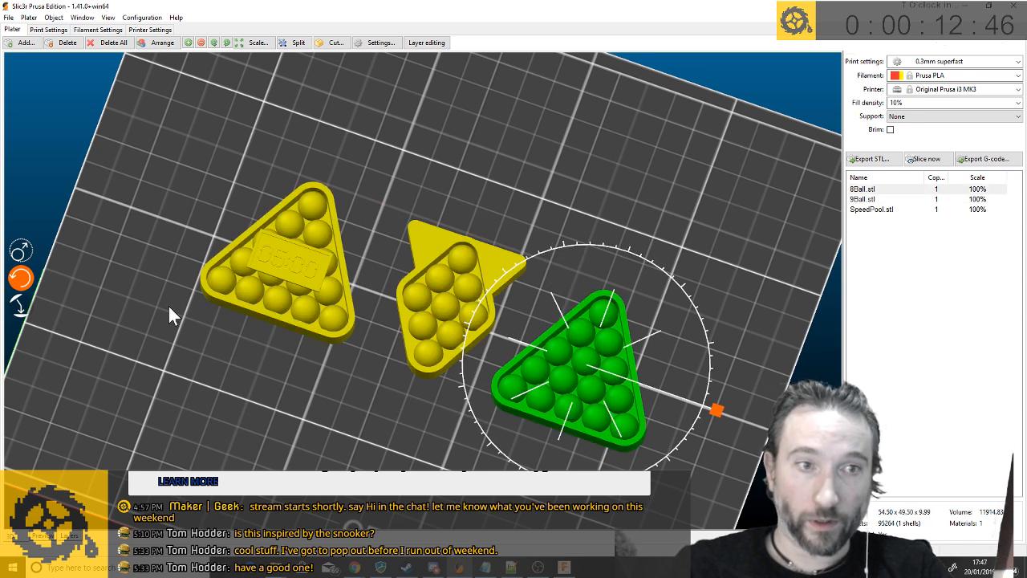
click(21, 279)
Nest the inverted 9Ball model closely between the SpeedPool and 8Ball triangles without overlap
click(421, 312)
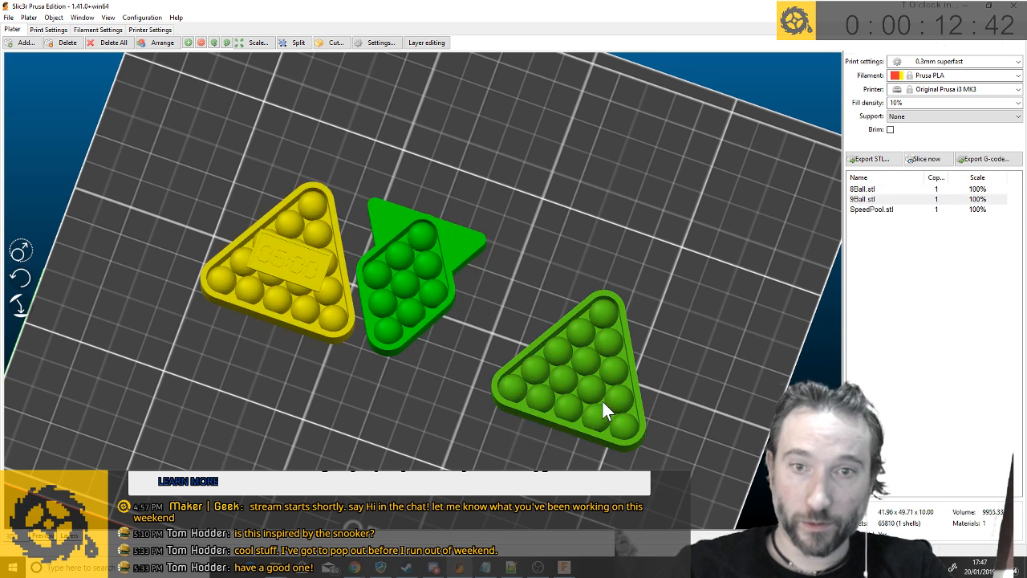
click(579, 399)
drag(576, 395, 544, 382)
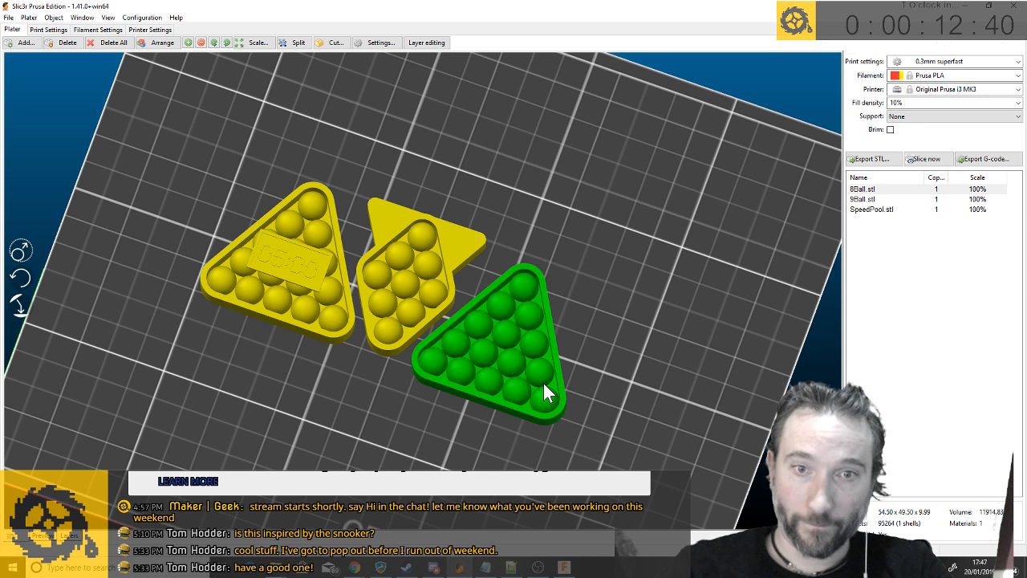
key(1)
click(345, 357)
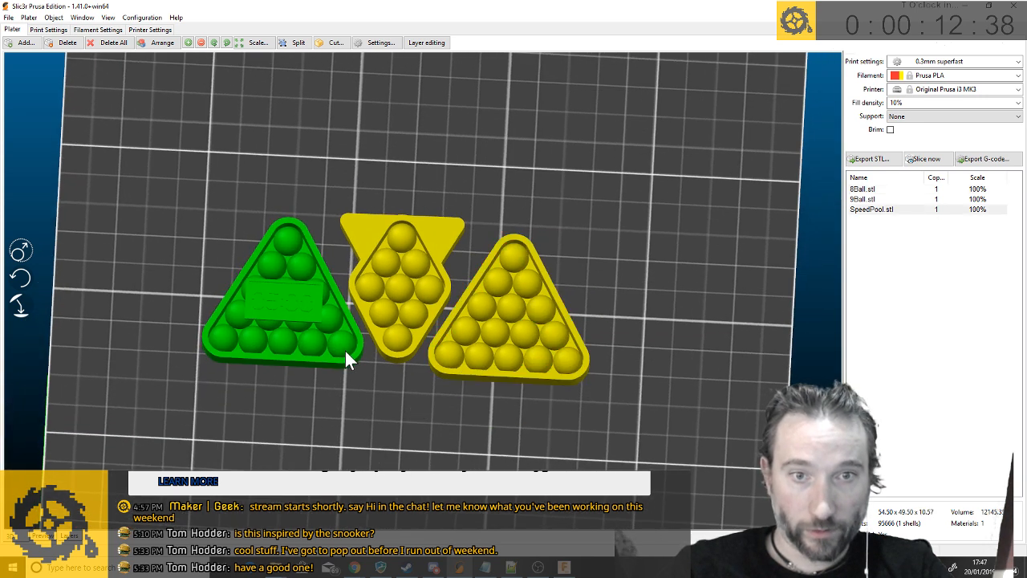
drag(346, 352, 349, 352)
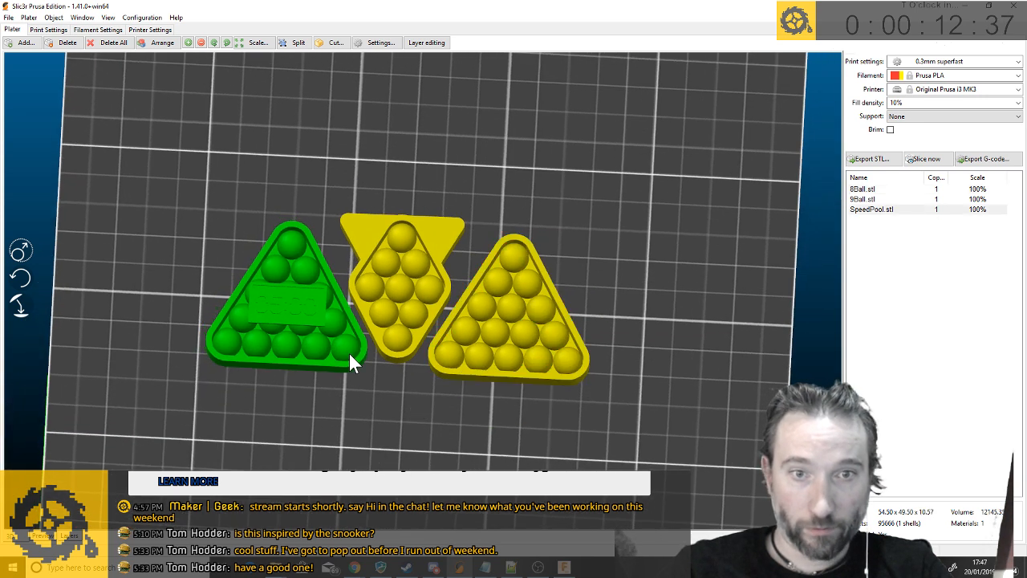
click(473, 359)
drag(390, 402, 511, 346)
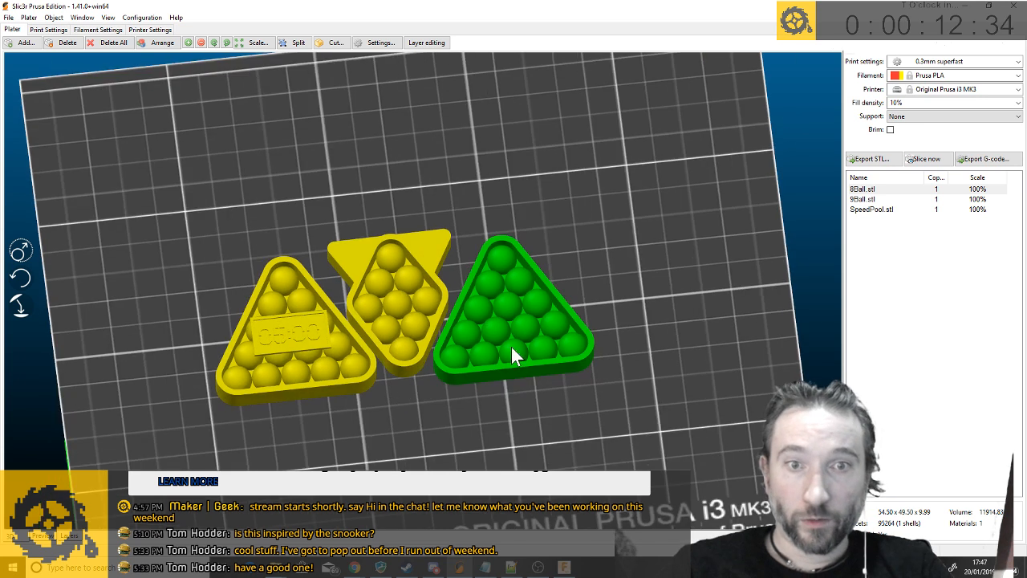
Apply the 0.10mm DETAIL MK3 print profile and slice the three trophy models
click(930, 62)
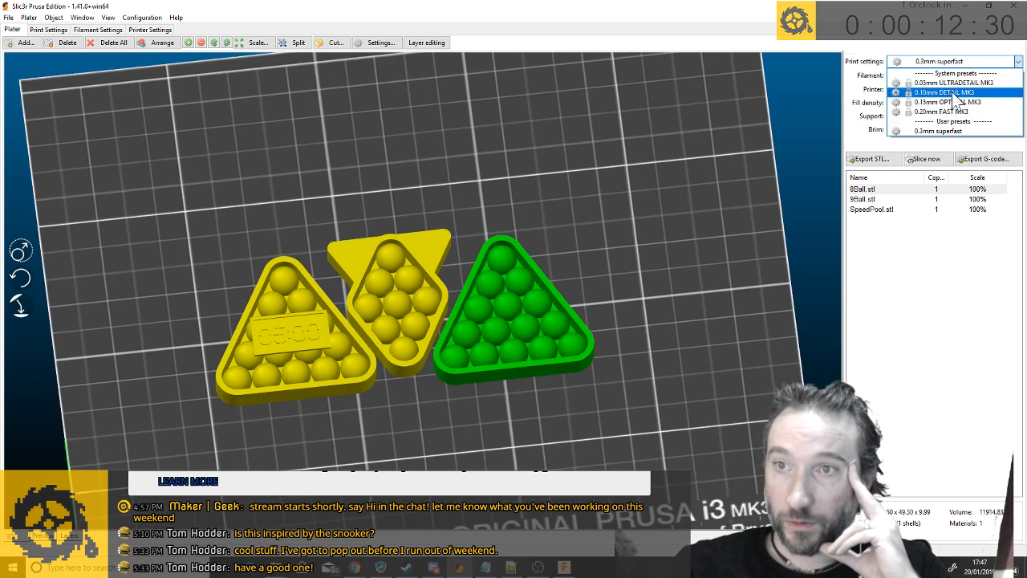
click(954, 93)
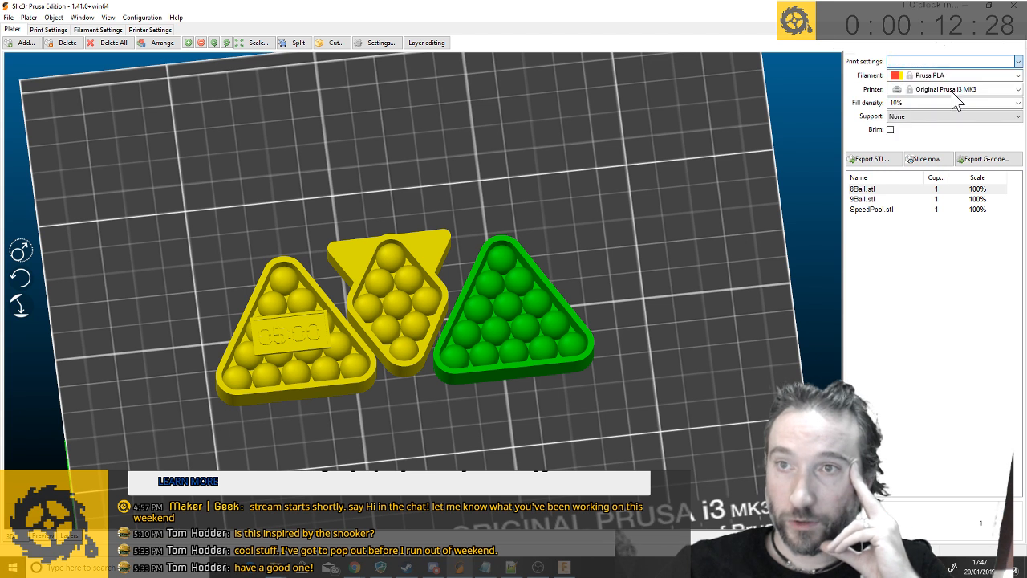
click(936, 162)
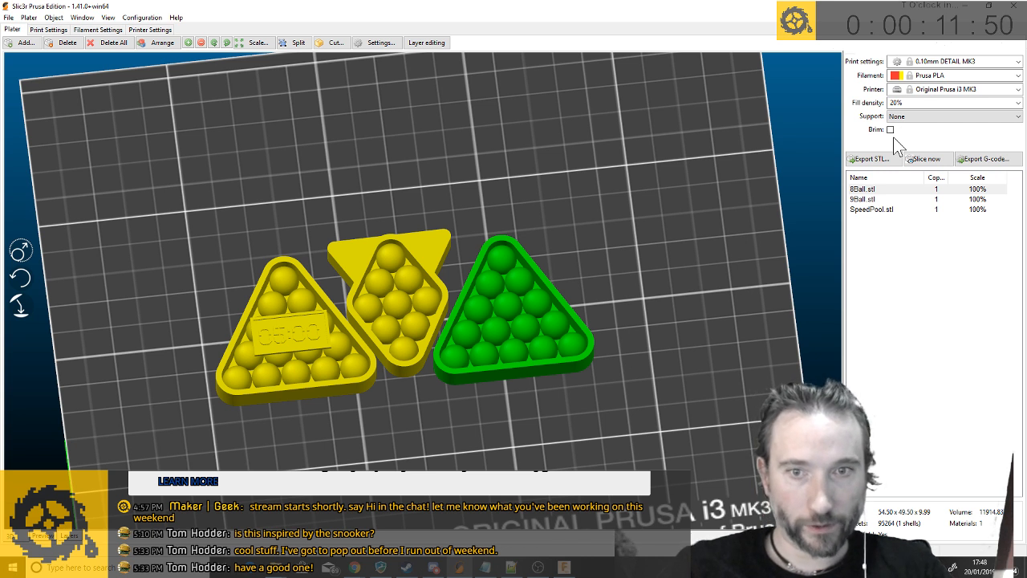
Start a G-code export and browse to the Trophies folder under Google Drive > CAD > models
click(964, 165)
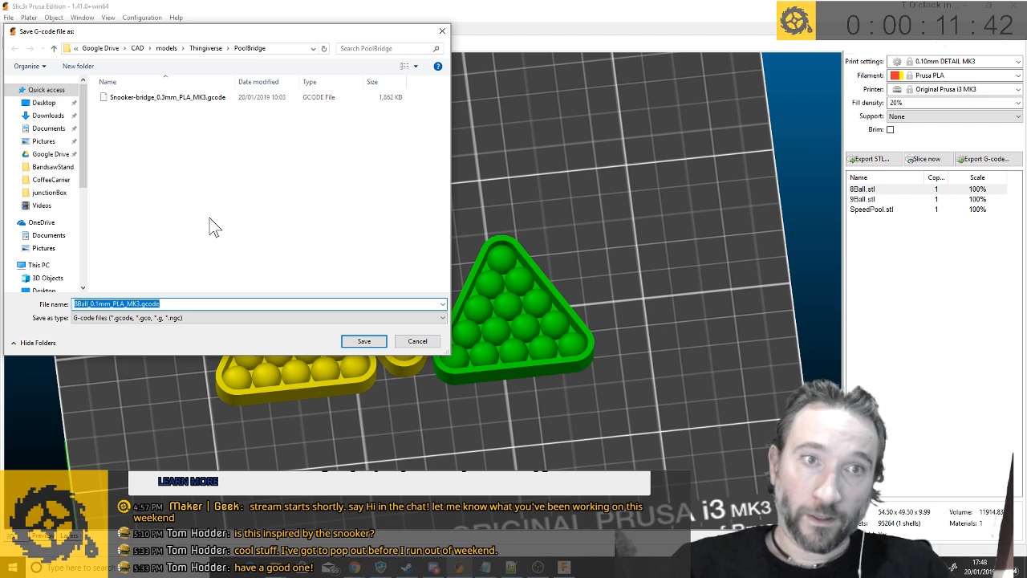
click(60, 154)
double_click(183, 113)
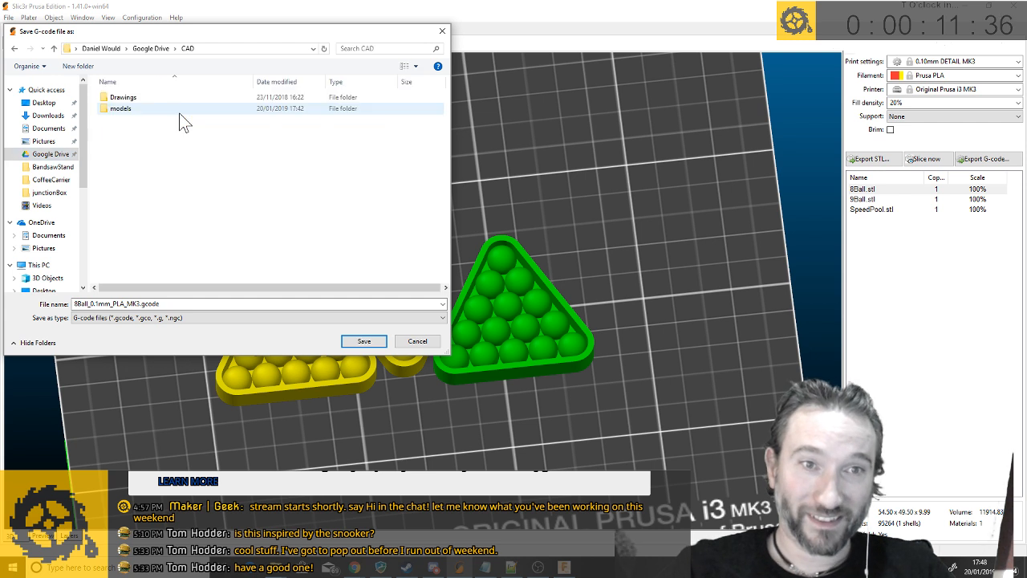
click(122, 112)
double_click(124, 115)
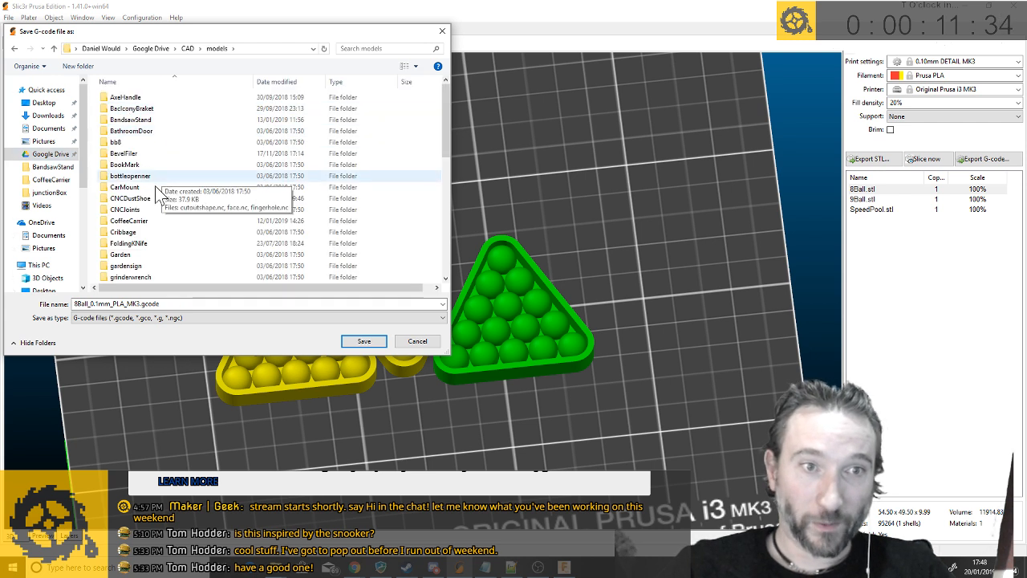
scroll(152, 225, down, 5)
scroll(147, 255, down, 3)
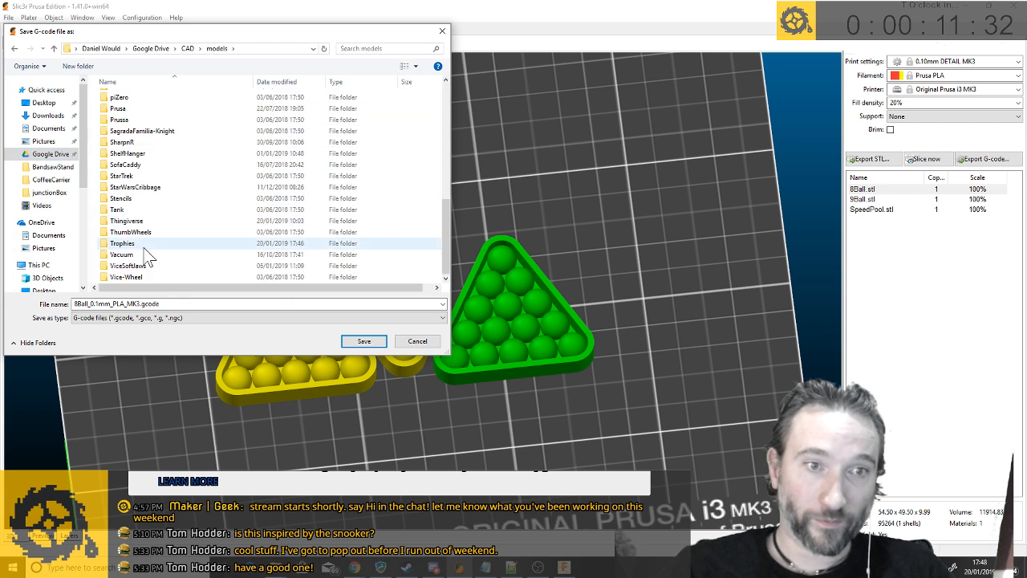
double_click(145, 245)
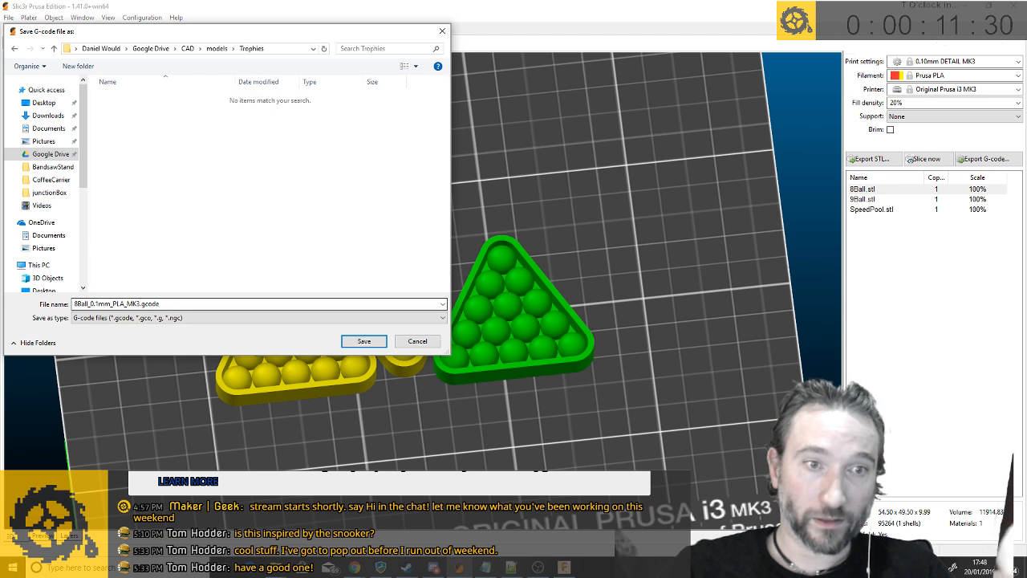
Replace 8Ball with PoolTrophies in the file name and save the G-code as PoolTrophies_0.1mm_PLA_MK3.gcode
click(206, 305)
key(Home)
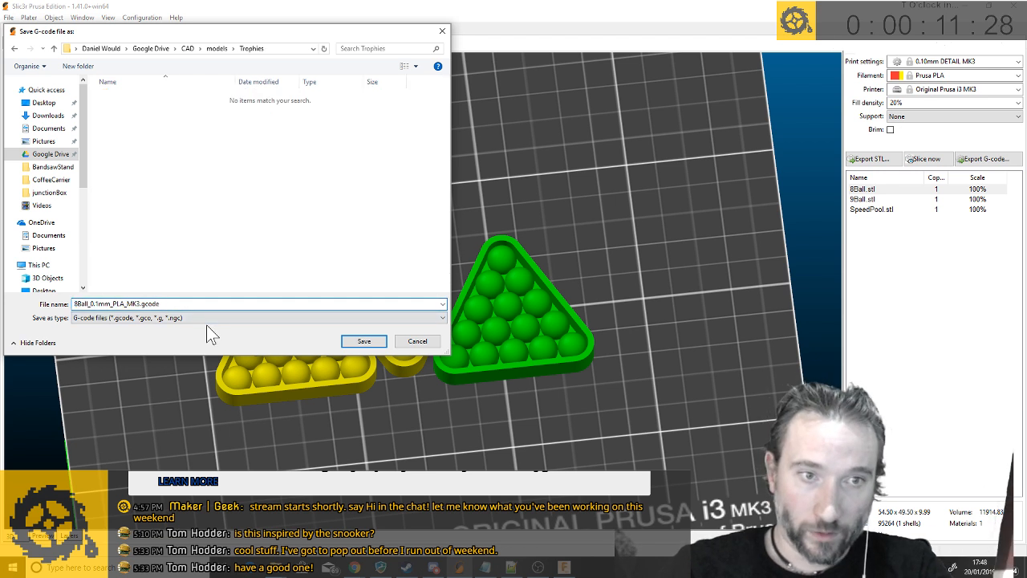
key(shift+Right)
key(shift+Right)
key(shift+Right)
key(shift+Right)
key(shift+Right)
text(P)
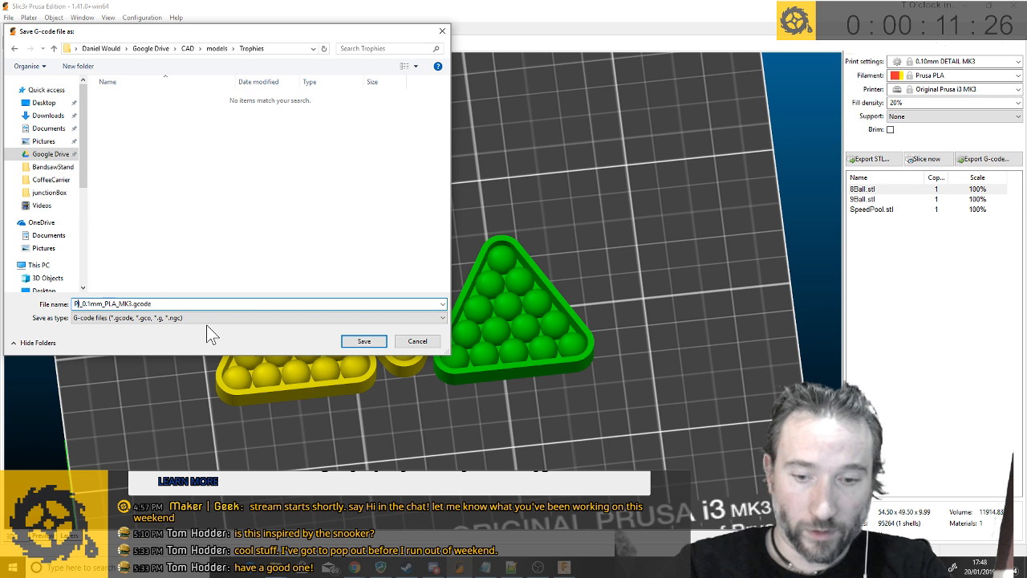
text(oolTrop)
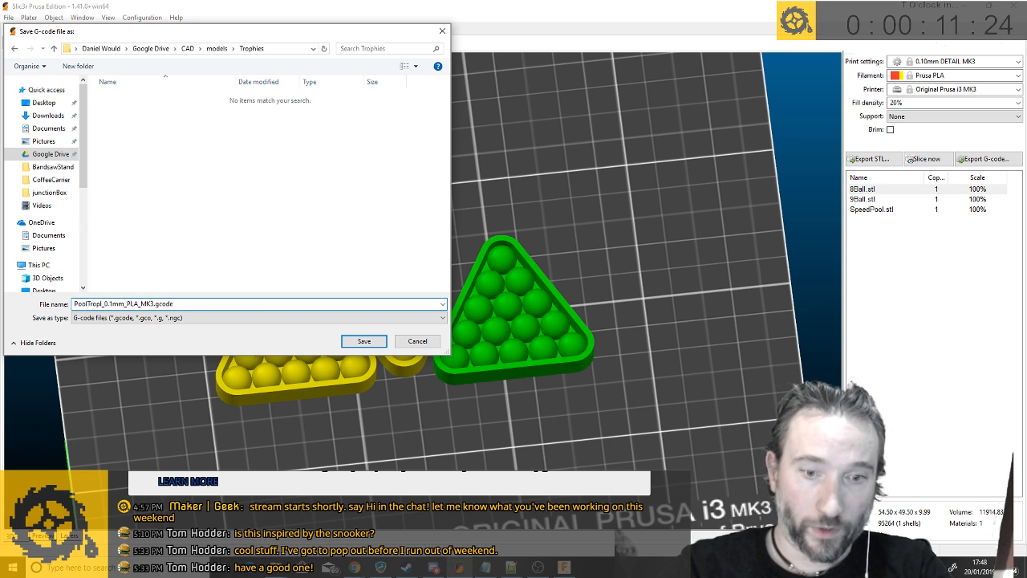
text(hies)
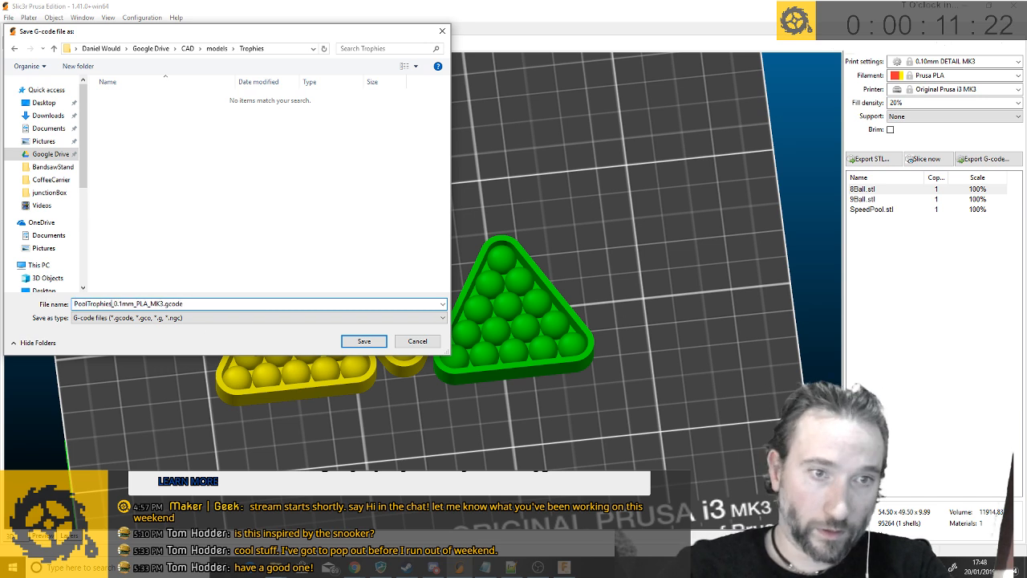
key(Return)
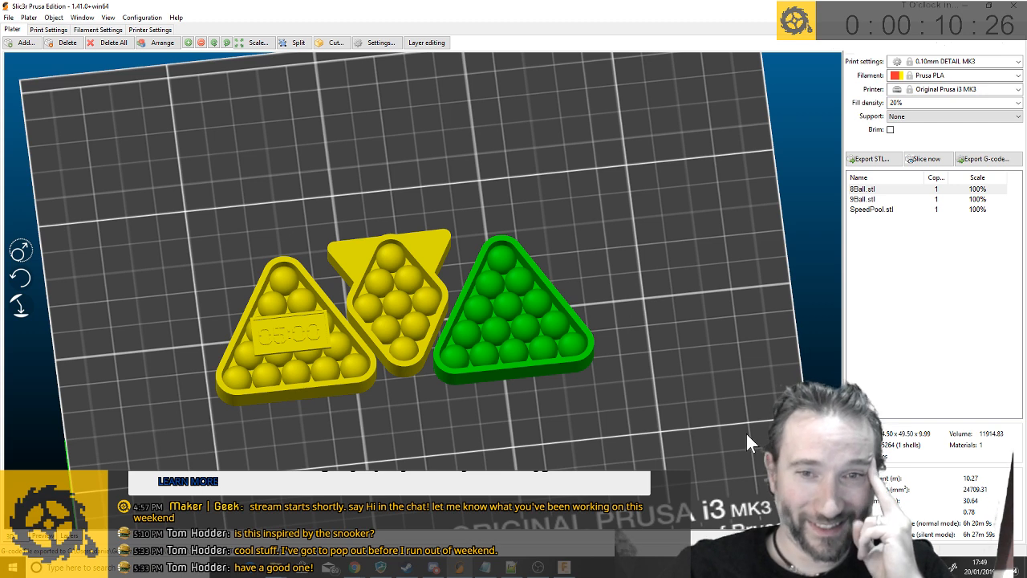
Turn on layer editing for the 8Ball model in a front view and change the print profile to 0.20mm FAST MK3
drag(656, 440, 630, 428)
key(3)
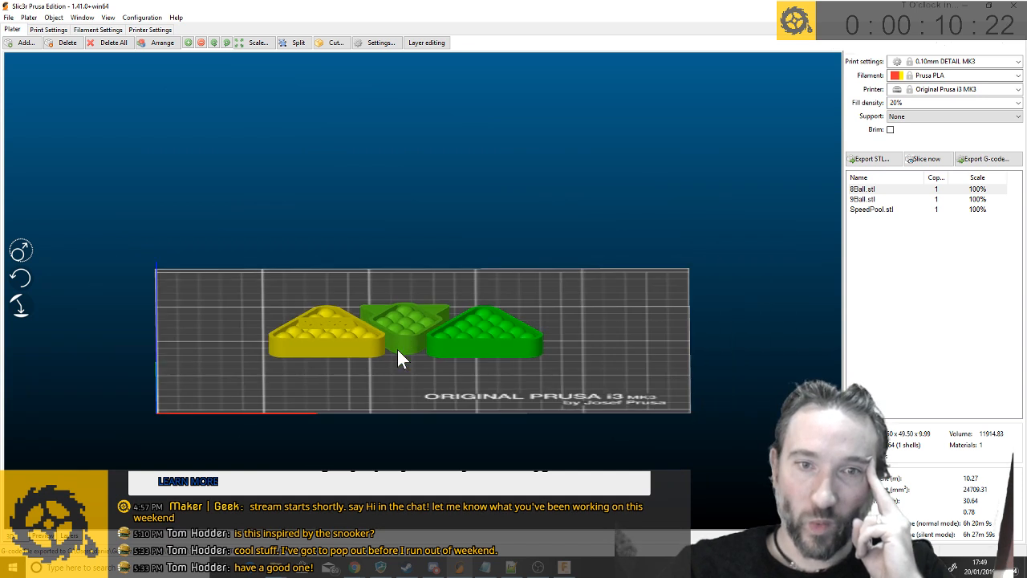
scroll(398, 351, up, 3)
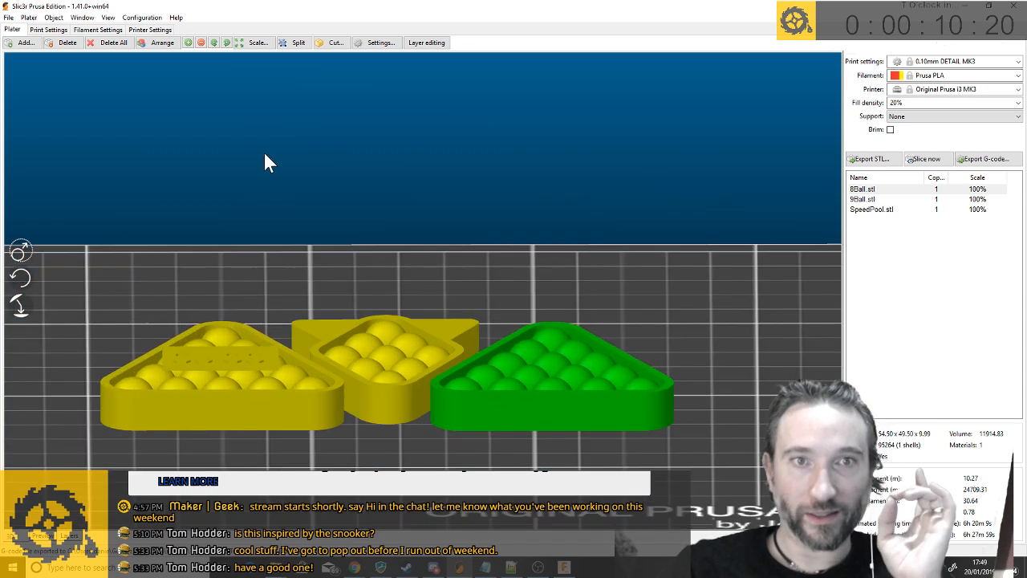
click(436, 43)
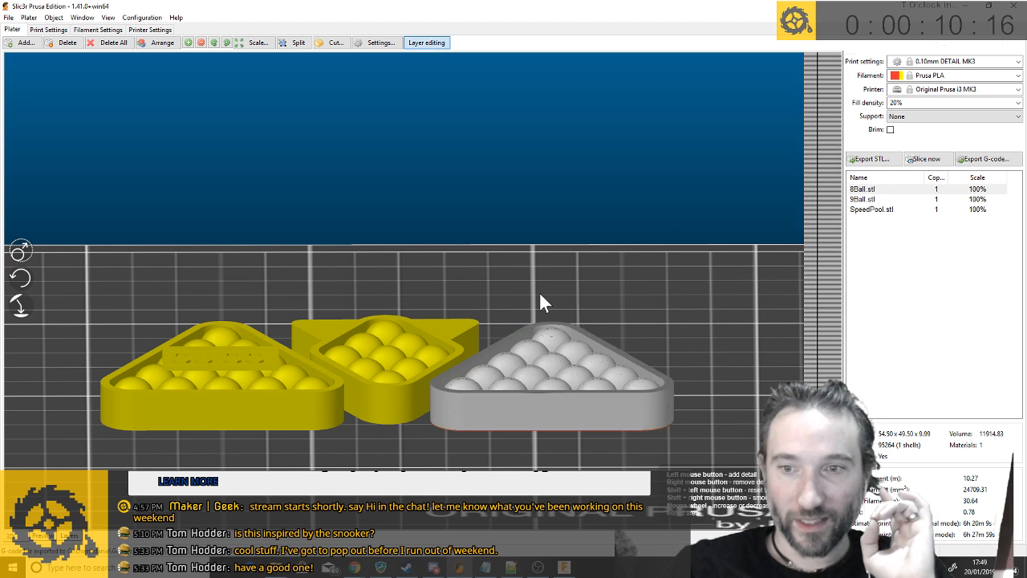
click(930, 63)
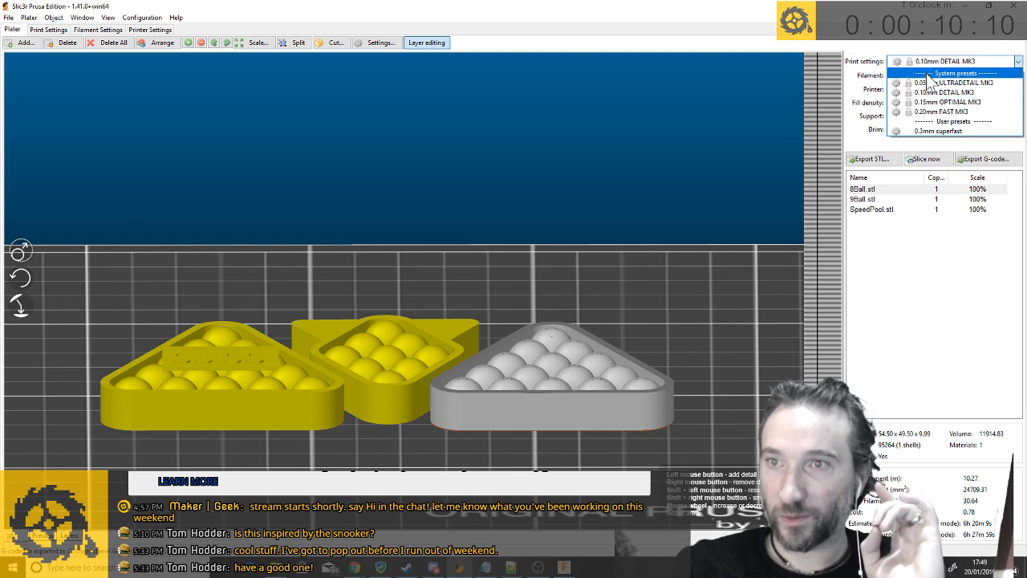
click(928, 112)
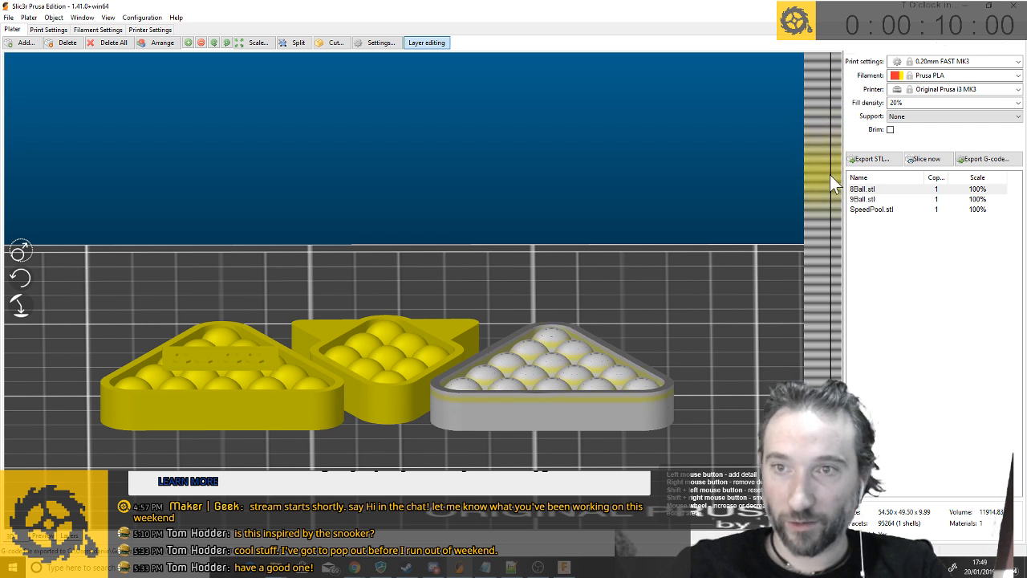
Add finer layers to the upper part of the 8Ball, 9Ball and SpeedPool models, leaving their lower walls coarse
drag(829, 172, 827, 44)
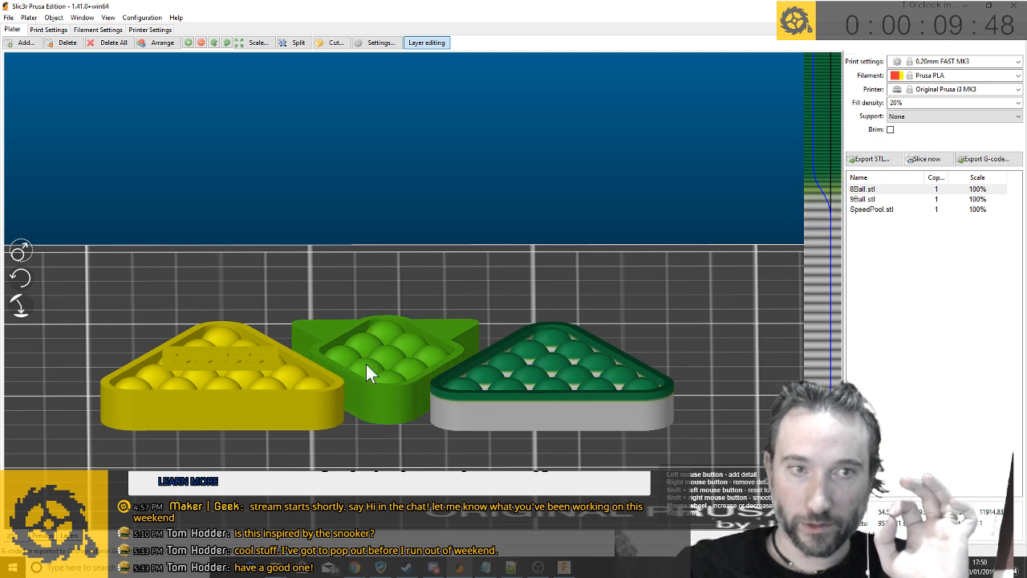
click(397, 373)
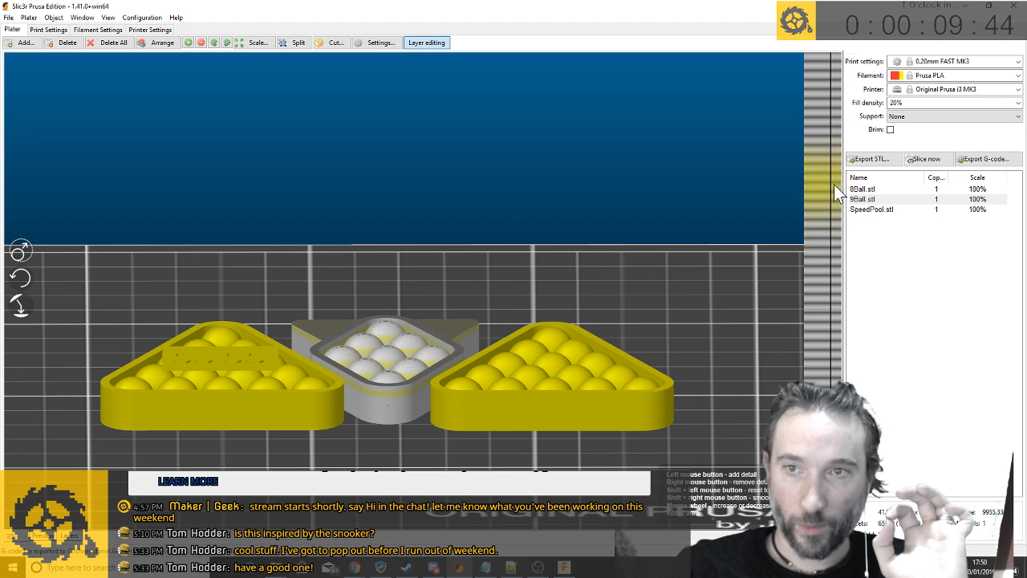
mouse_move(833, 183)
mouse_down()
mouse_move(822, 53)
mouse_move(812, 56)
mouse_move(812, 46)
mouse_up()
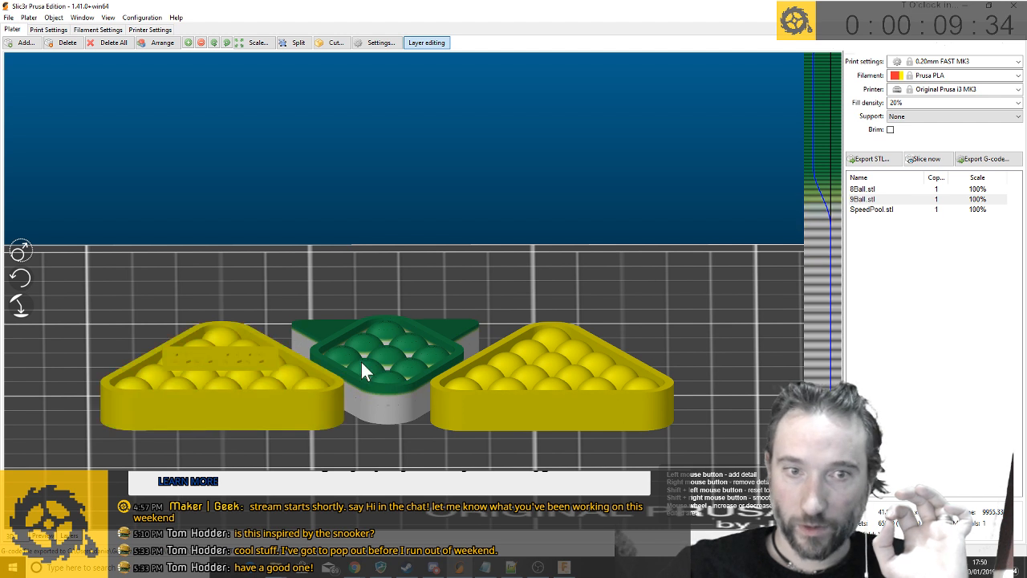
click(248, 397)
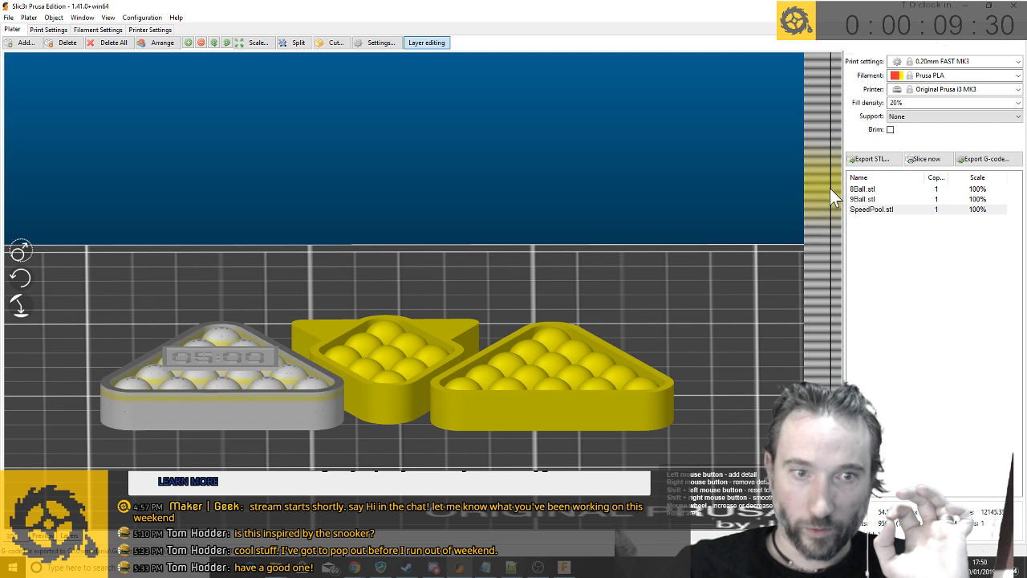
mouse_move(829, 196)
mouse_down()
mouse_move(812, 136)
mouse_move(822, 81)
mouse_move(808, 50)
mouse_up()
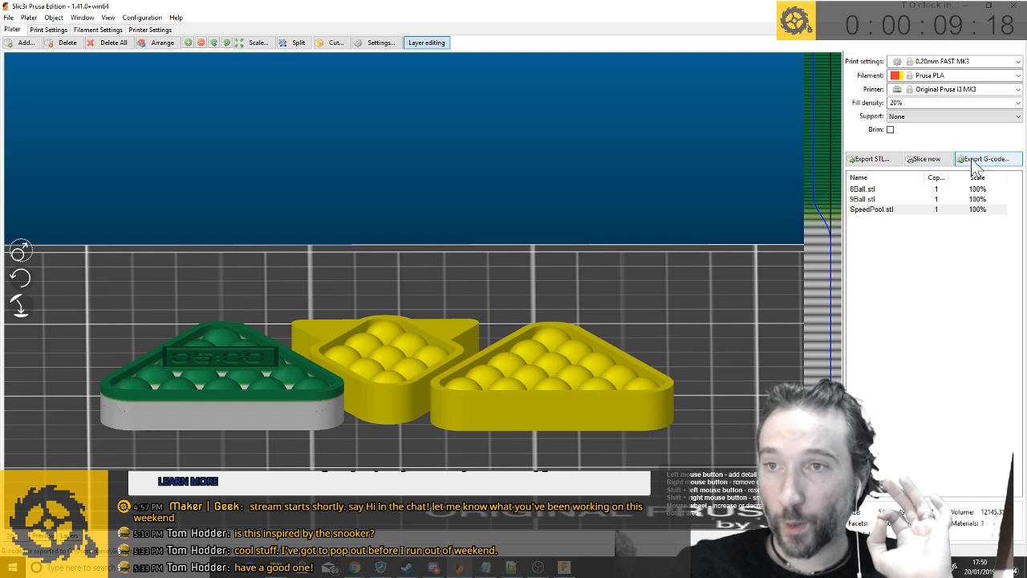
Slice the plate again and export the G-code over the existing PoolTrophies_0.1mm_PLA_MK3.gcode in the Trophies folder
click(945, 159)
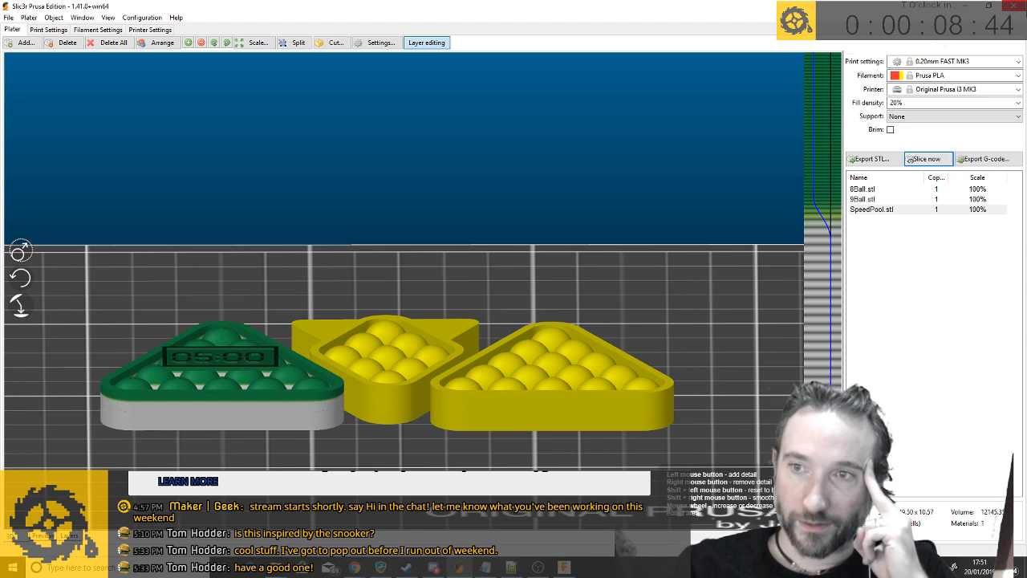
click(978, 158)
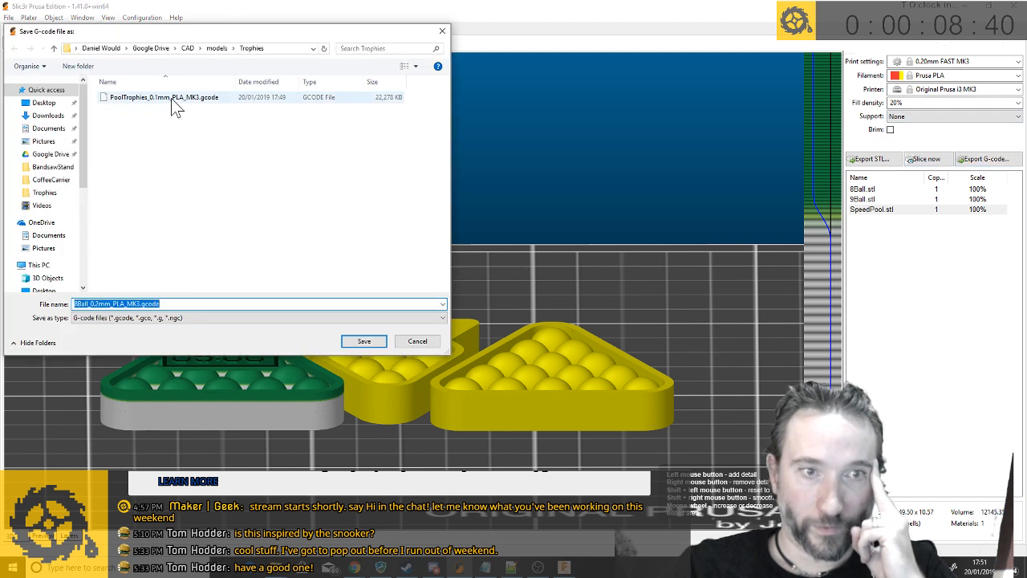
click(172, 97)
click(357, 341)
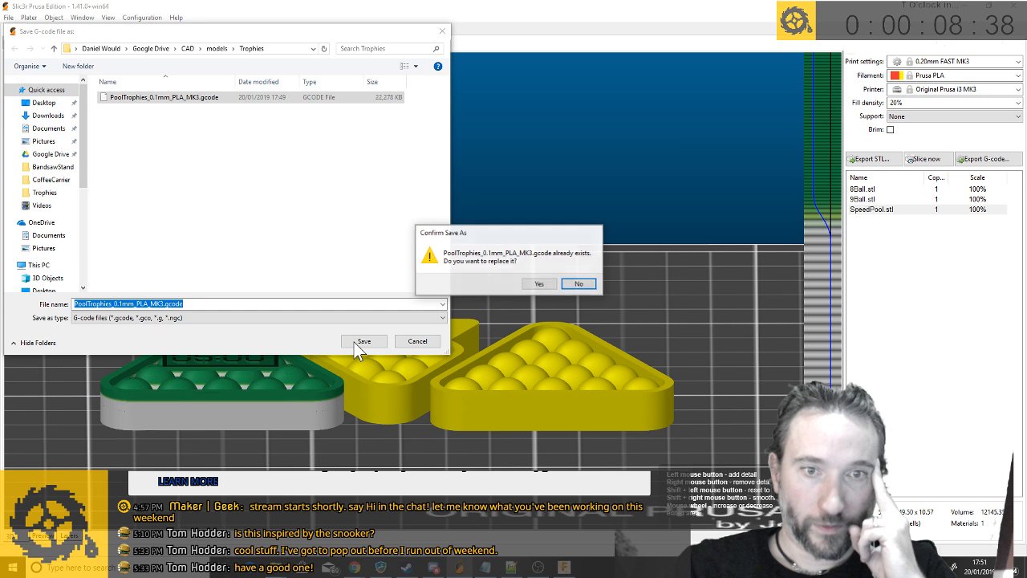
click(538, 283)
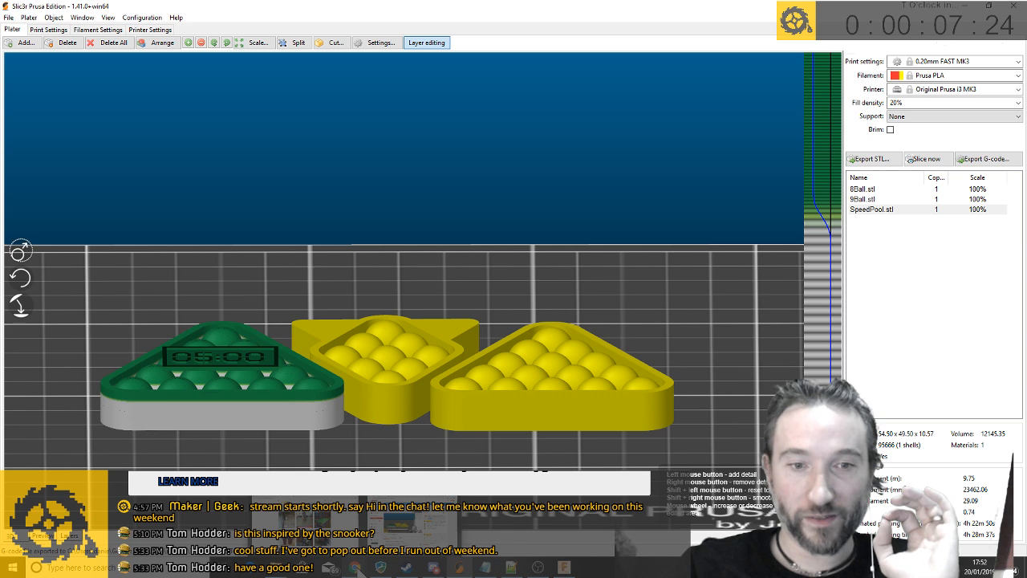
Switch to the browser window with the OctoPrint page and bring up its printer controls
mouse_move(347, 541)
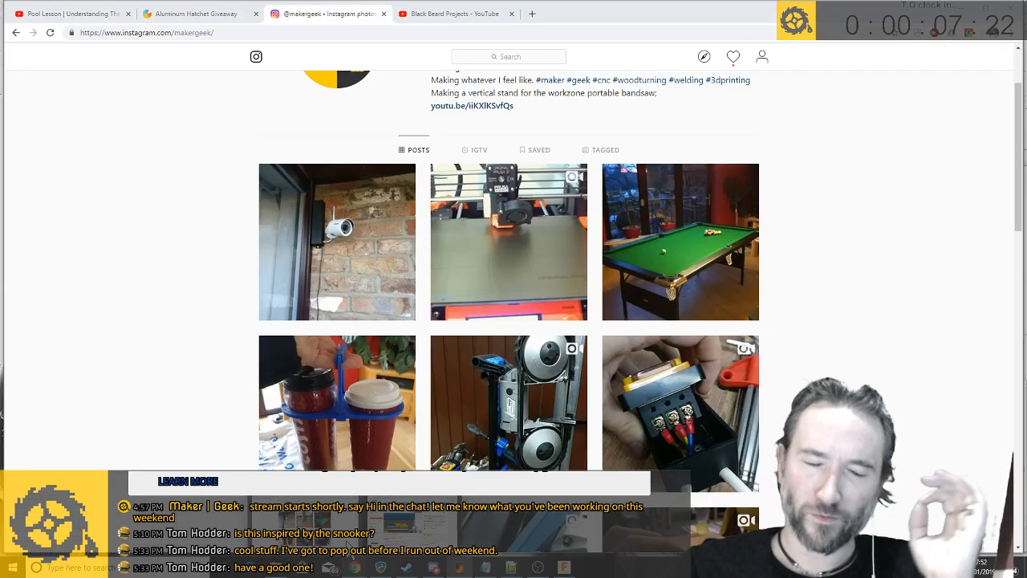
key(alt+Tab)
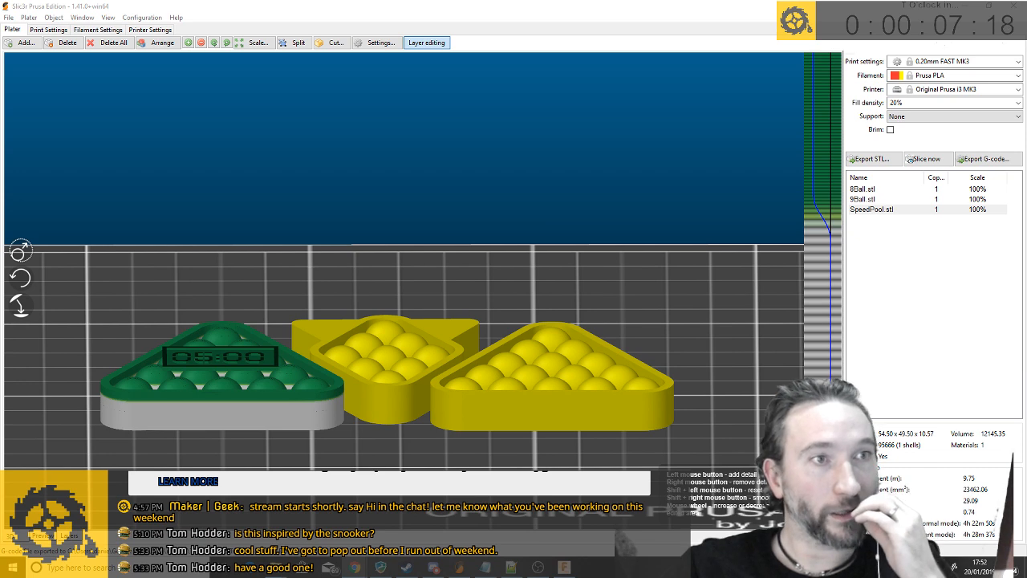
key(alt+Tab)
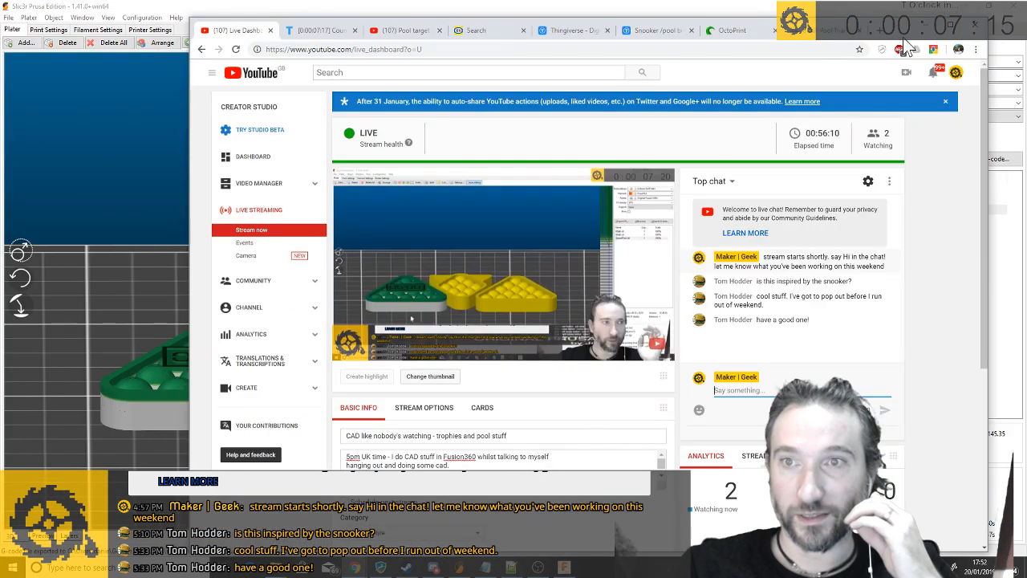
click(698, 27)
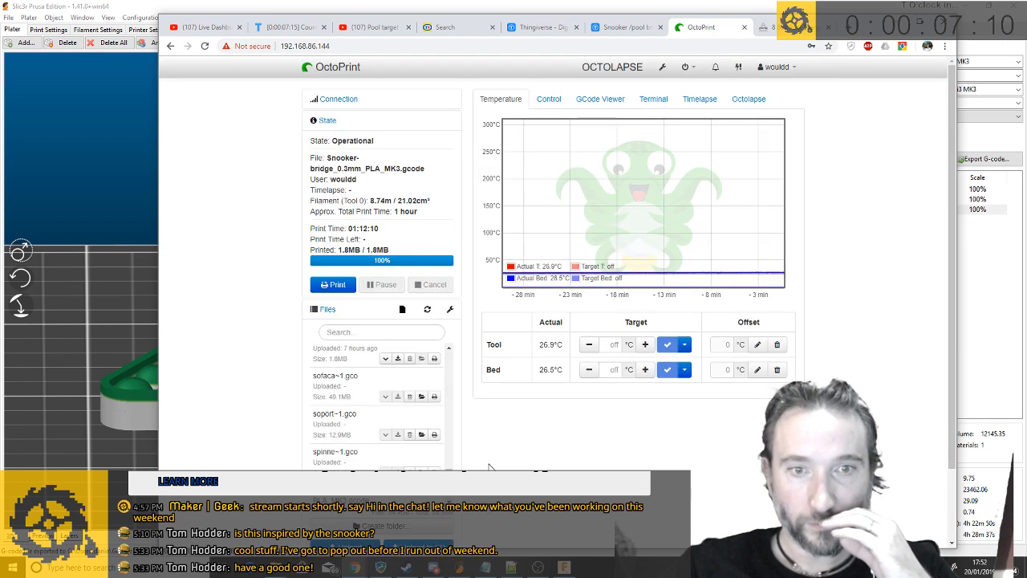
Upload PoolTrophies_0.1mm_PLA_MK3.gcode from the models > Trophies folder to OctoPrint
click(346, 546)
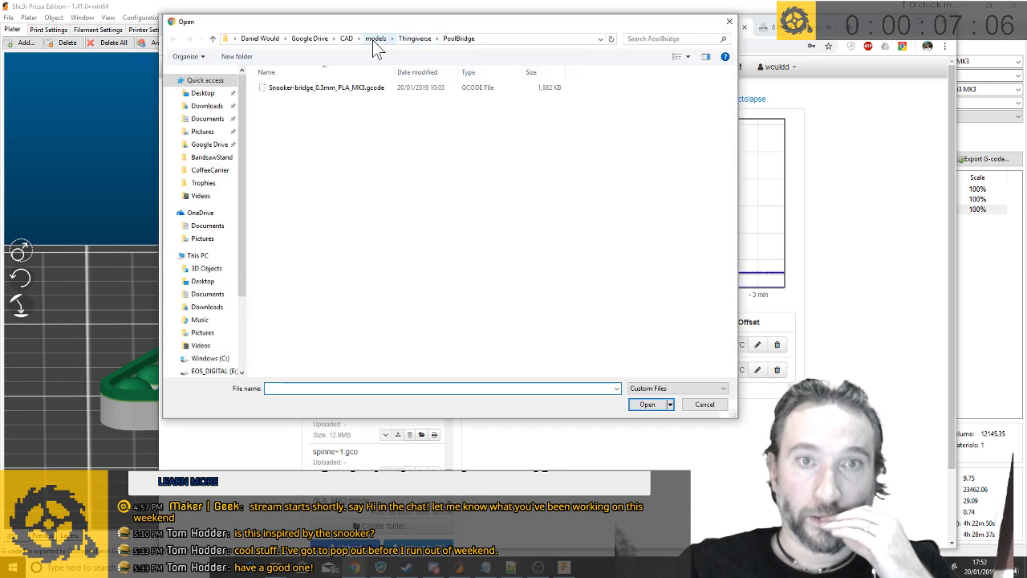
click(374, 38)
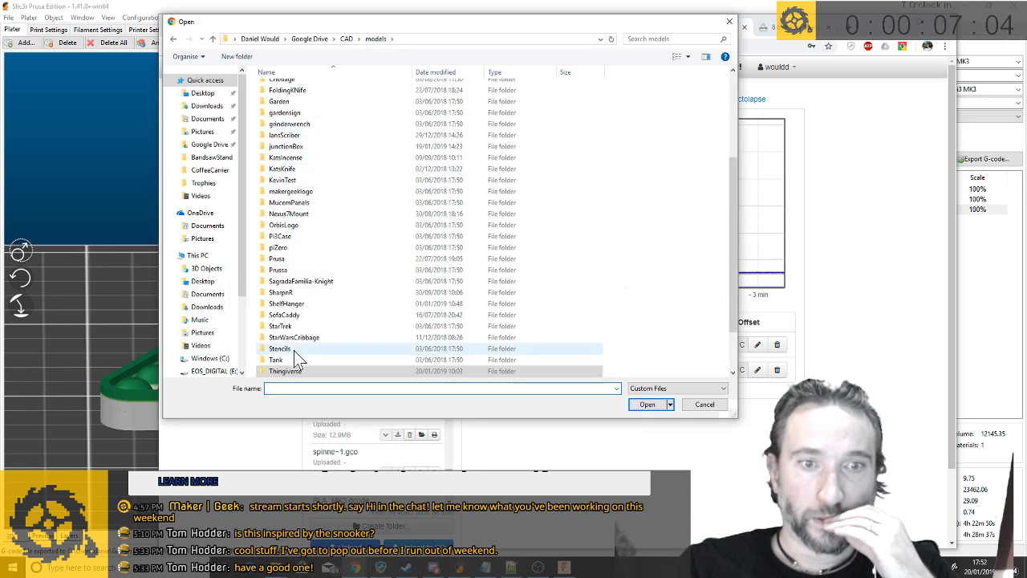
scroll(295, 356, down, 2)
double_click(294, 346)
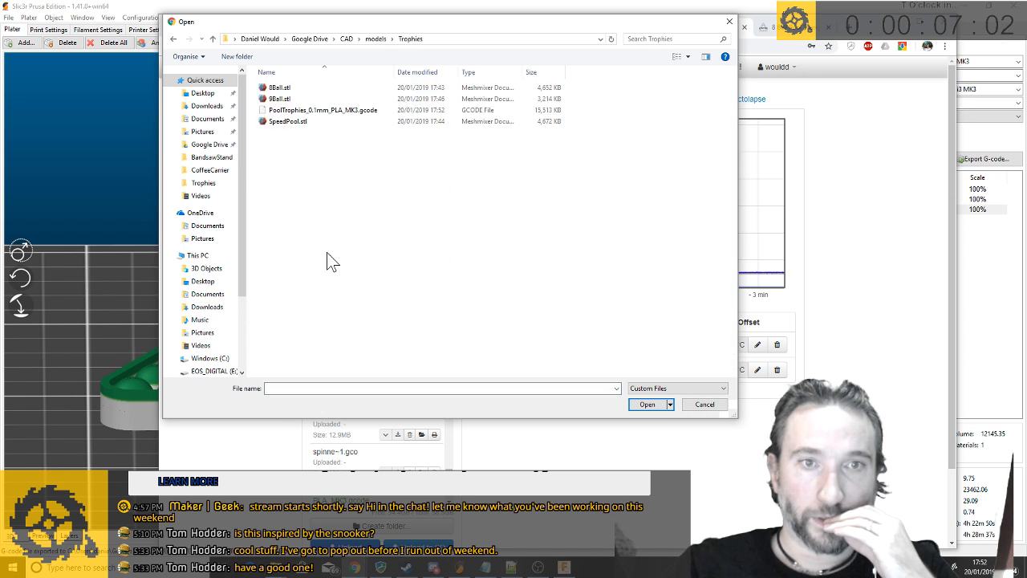
click(293, 110)
click(643, 404)
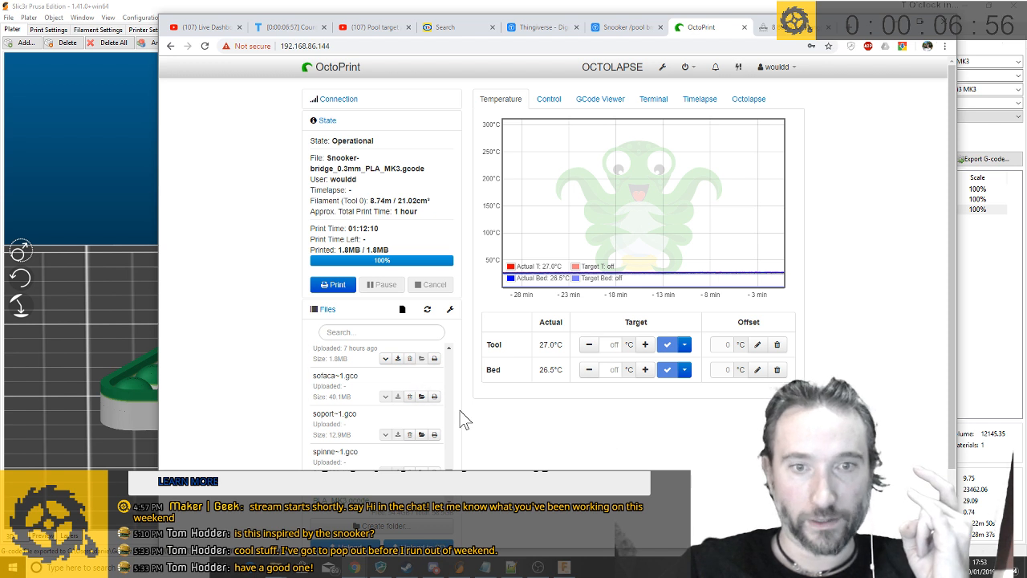
Find the uploaded PoolTrophies_0.1mm_PLA_MK3.gcode in the OctoPrint file list, load it and start the print
scroll(453, 424, down, 1)
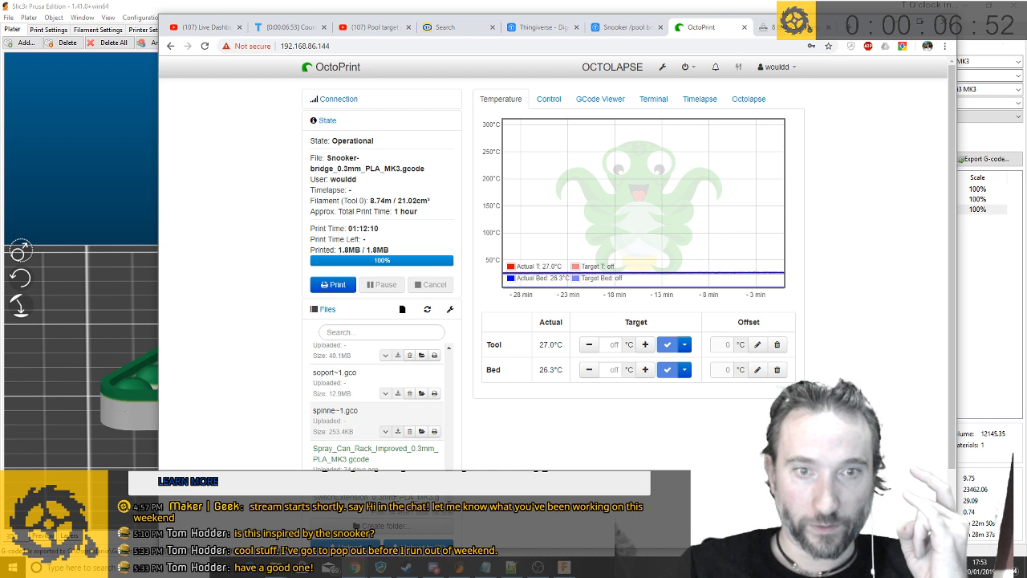
scroll(449, 426, down, 6)
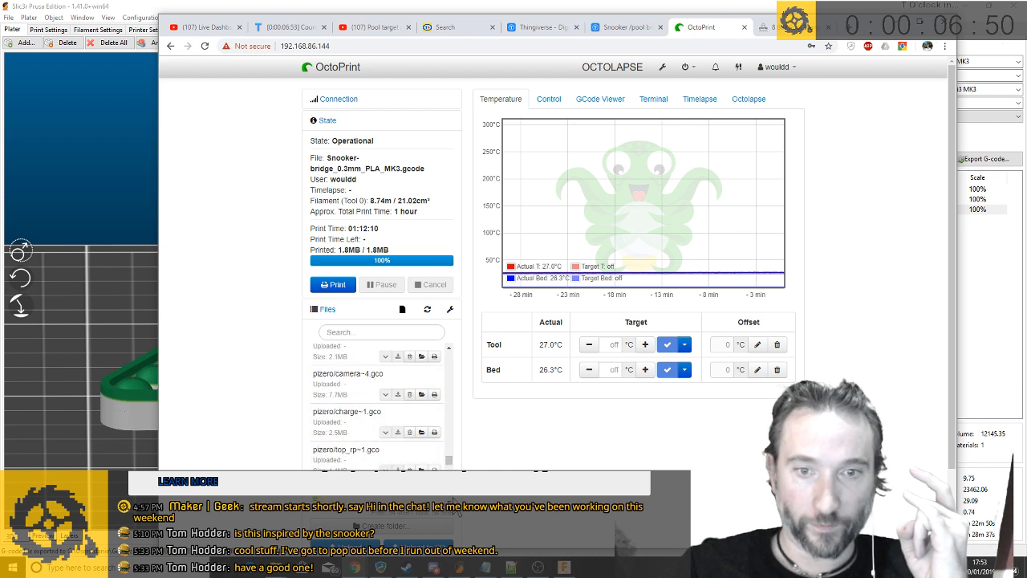
scroll(452, 504, down, 1)
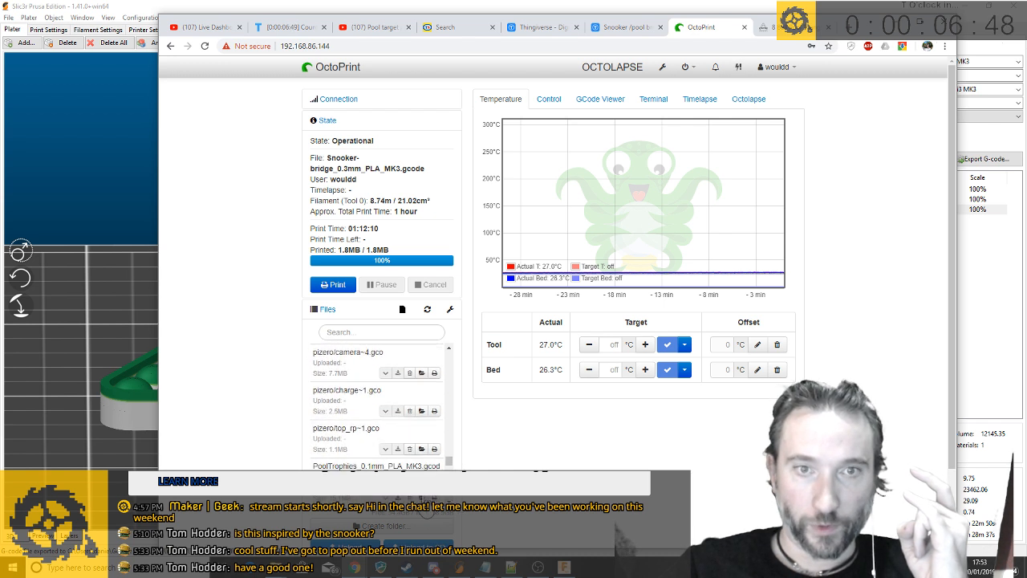
click(423, 498)
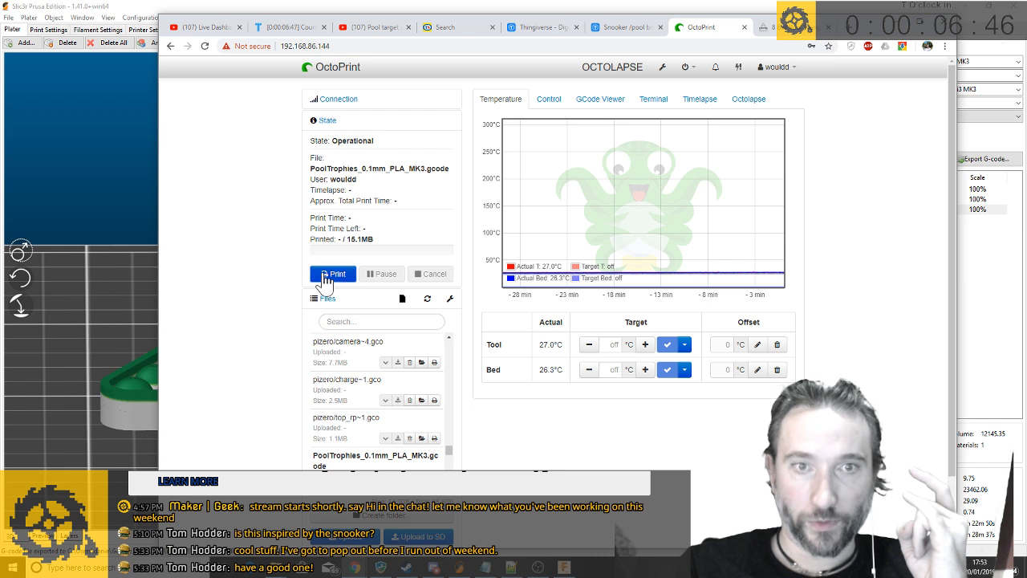
click(325, 275)
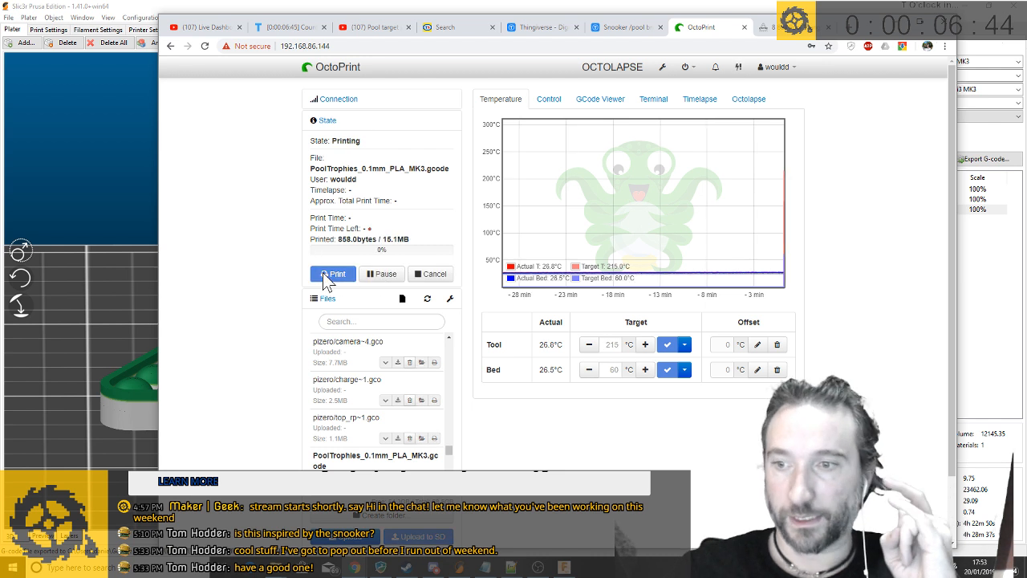